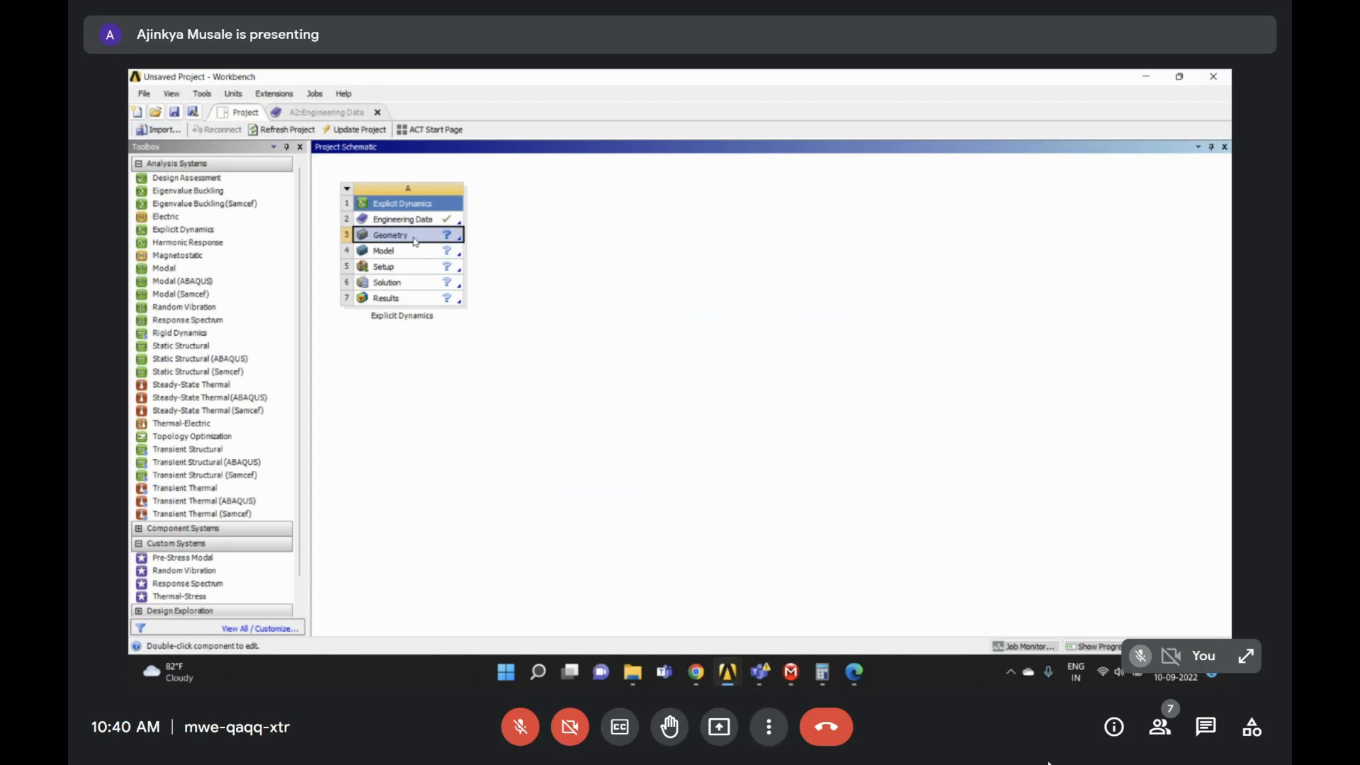
- From the Geometry cell's context menu, start a new DesignModeler geometry
{"action": "right_click", "coordinate": [415, 241]}
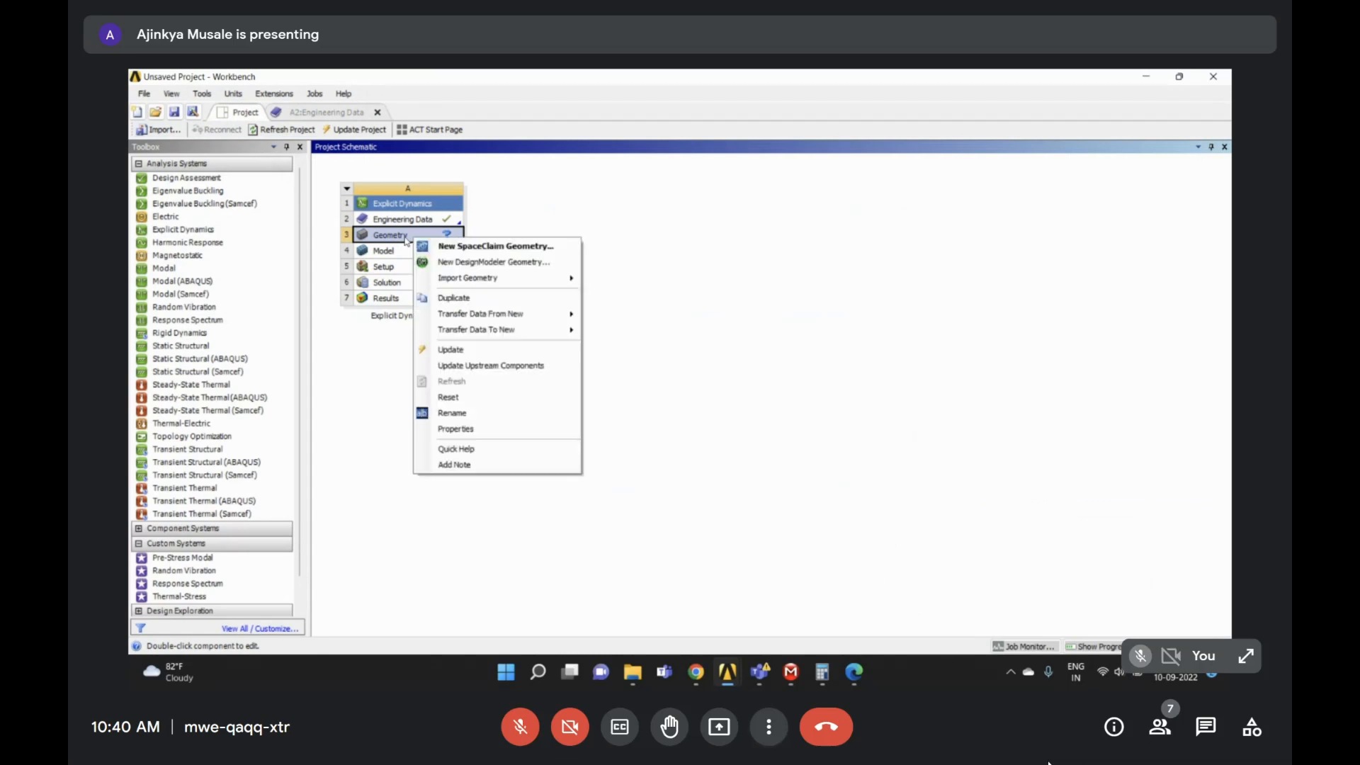
{"action": "left_click", "coordinate": [461, 265]}
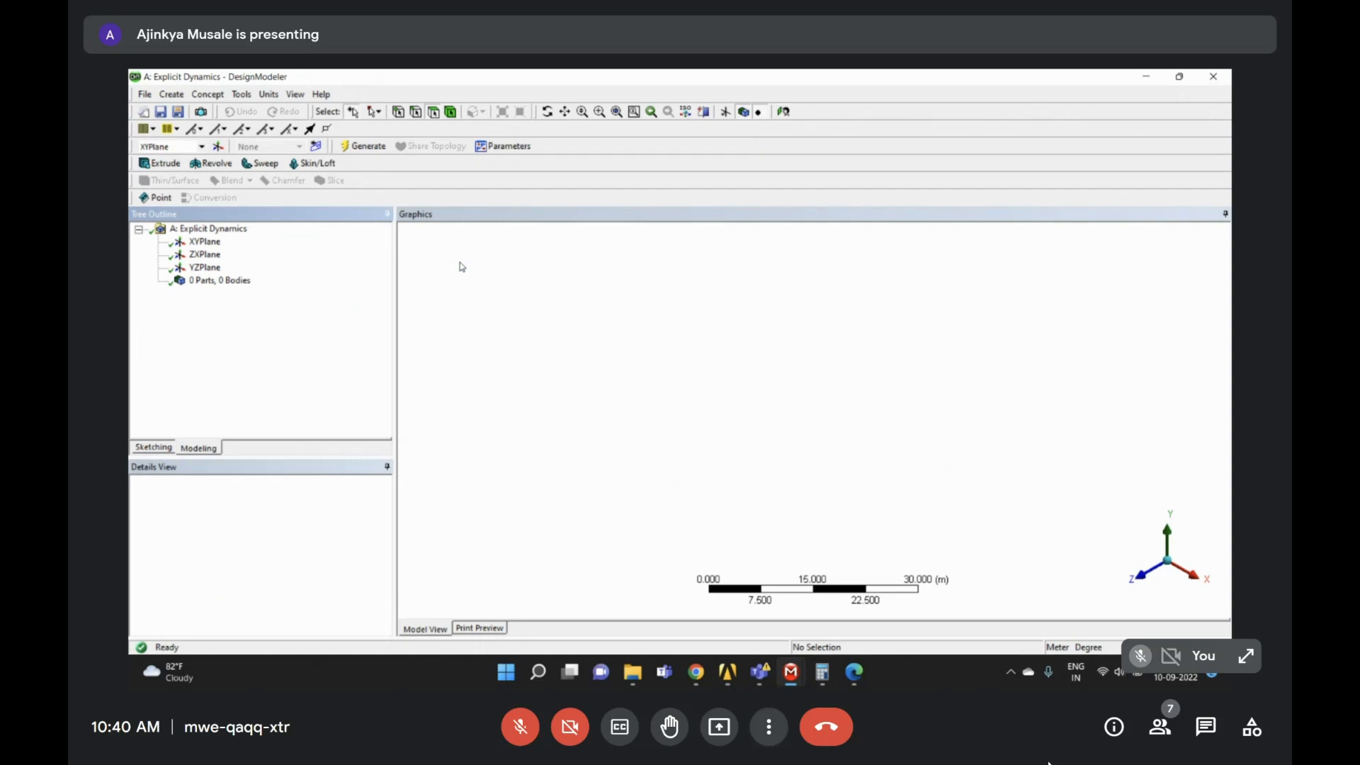
- Set the length units to millimetres and select XYPlane as the base plane
{"action": "left_click", "coordinate": [268, 94]}
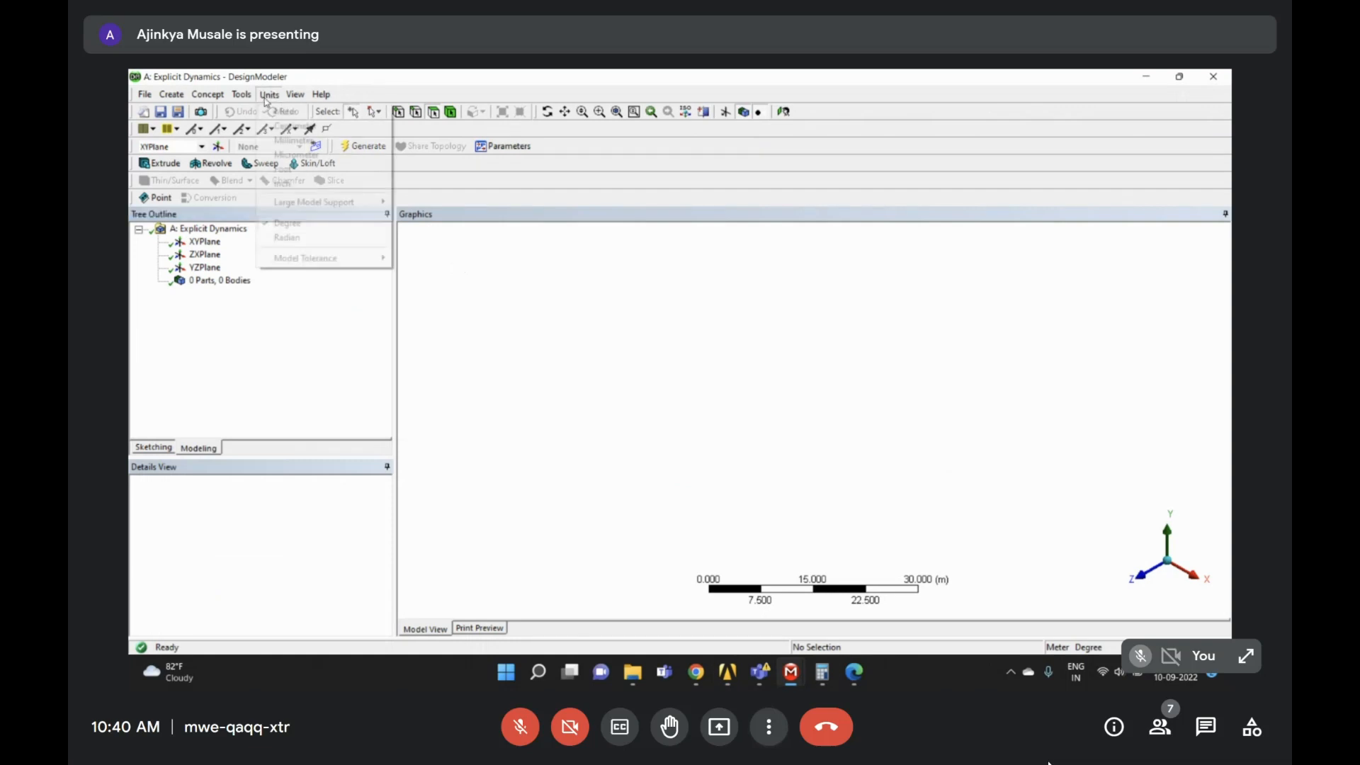
{"action": "left_click", "coordinate": [287, 139]}
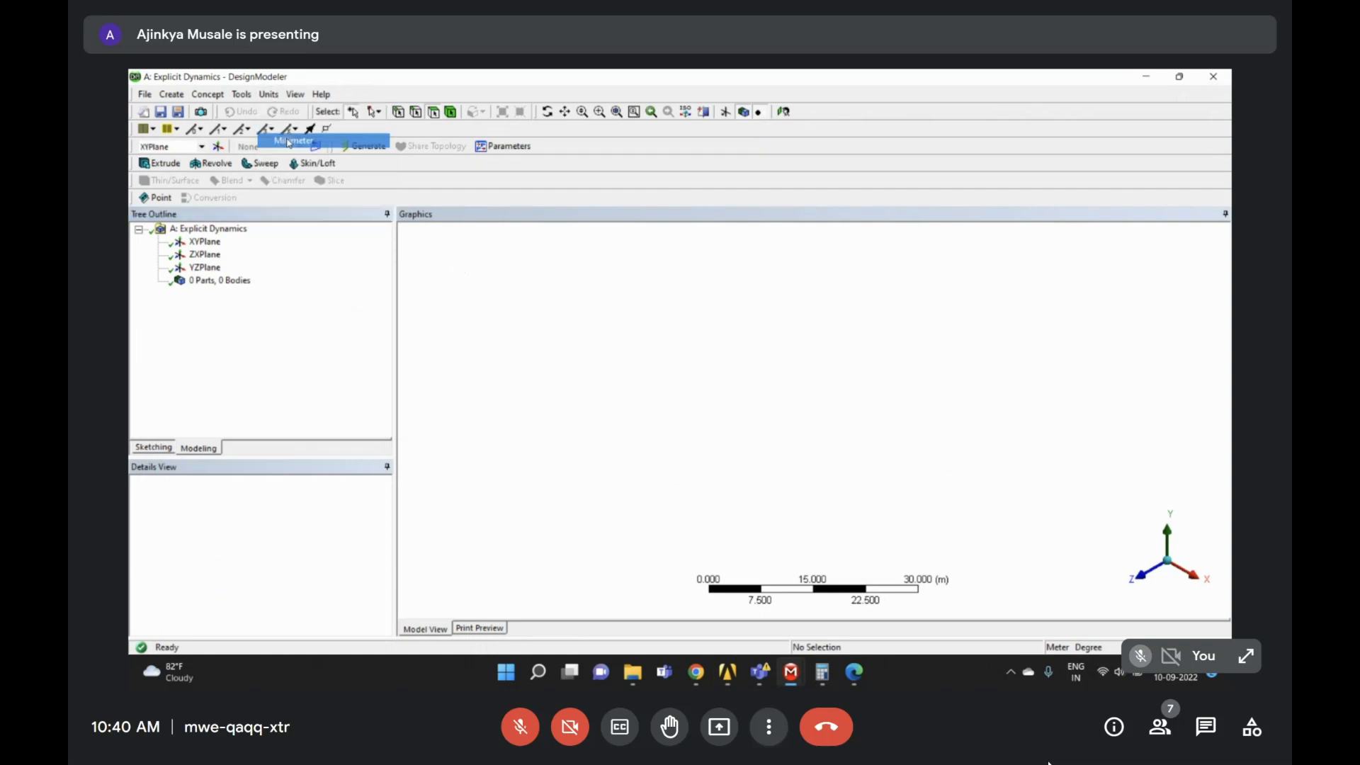
{"action": "left_click", "coordinate": [205, 242]}
- Import the external geometry file Bullet.stp and generate the bullet and plate bodies
{"action": "left_click", "coordinate": [145, 94]}
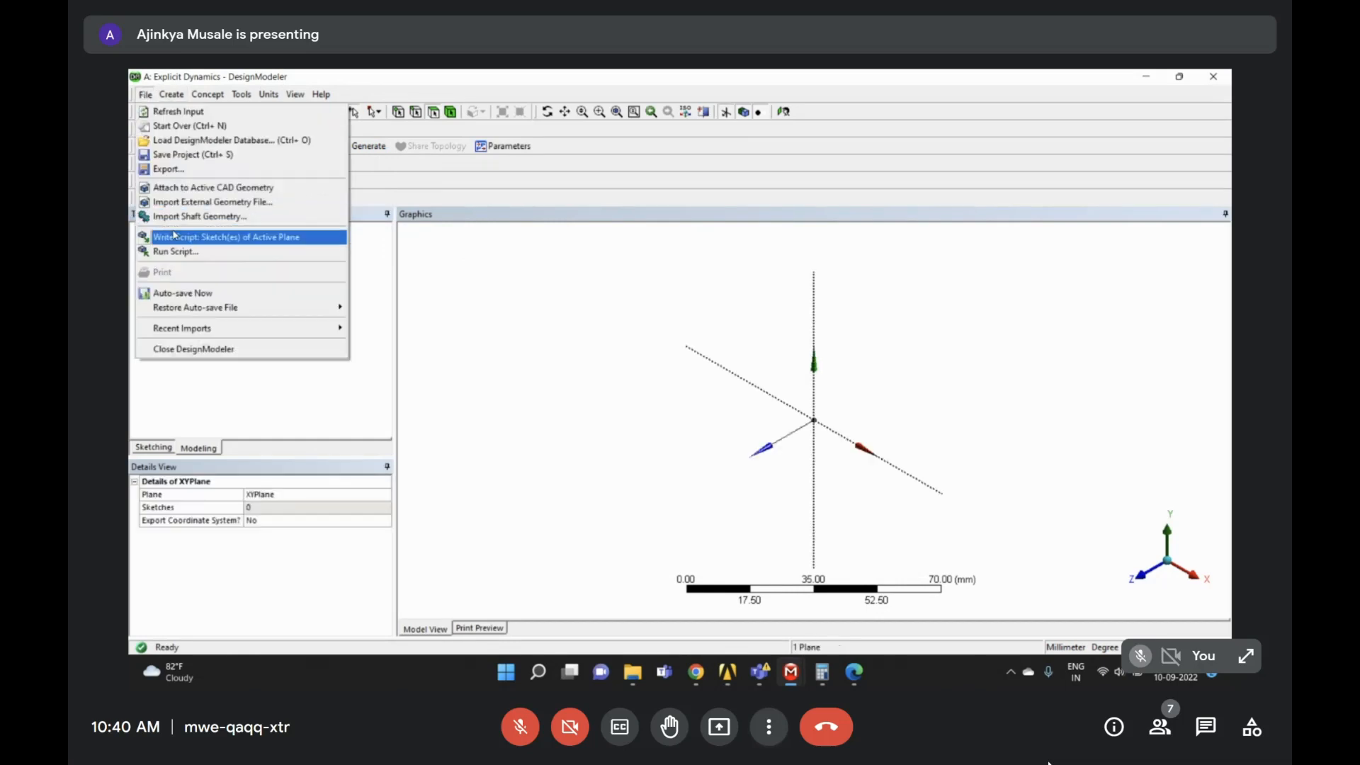
{"action": "left_click", "coordinate": [177, 203]}
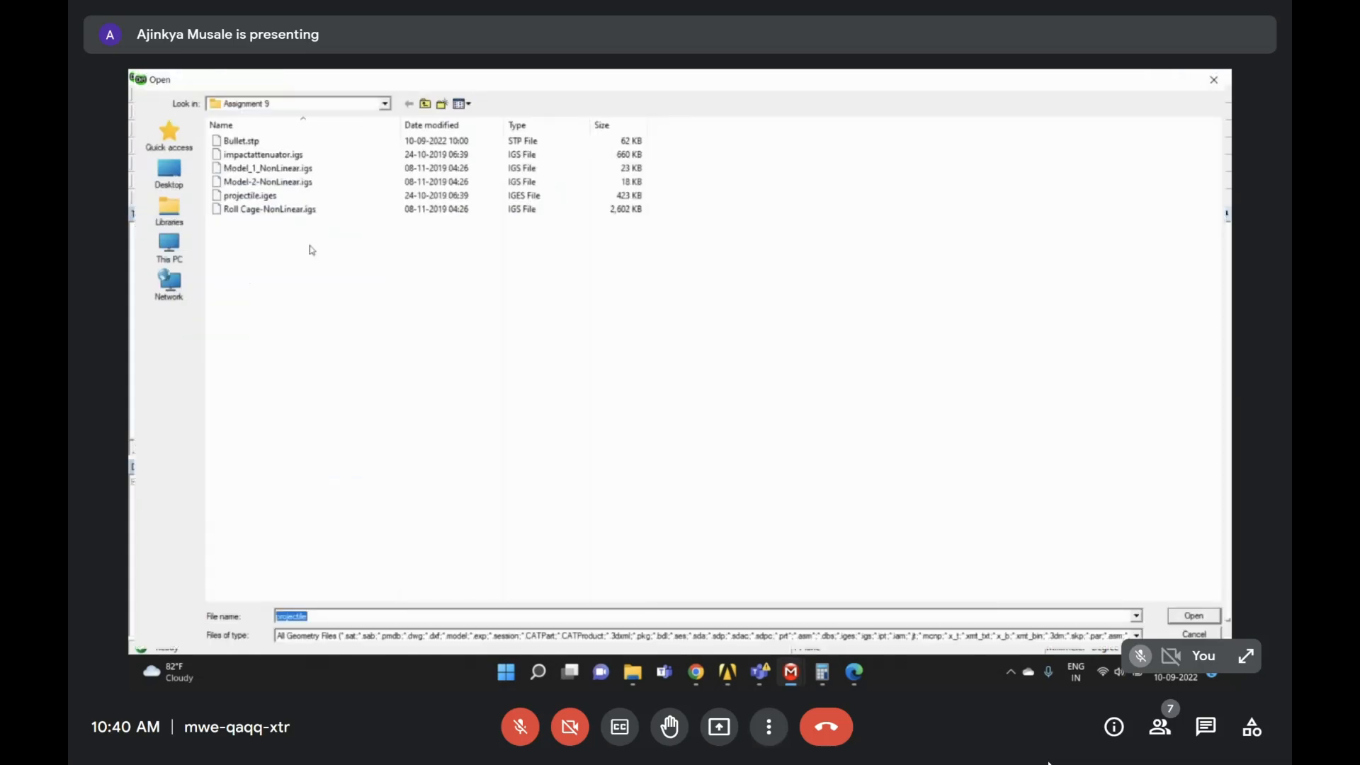
{"action": "left_click", "coordinate": [260, 140]}
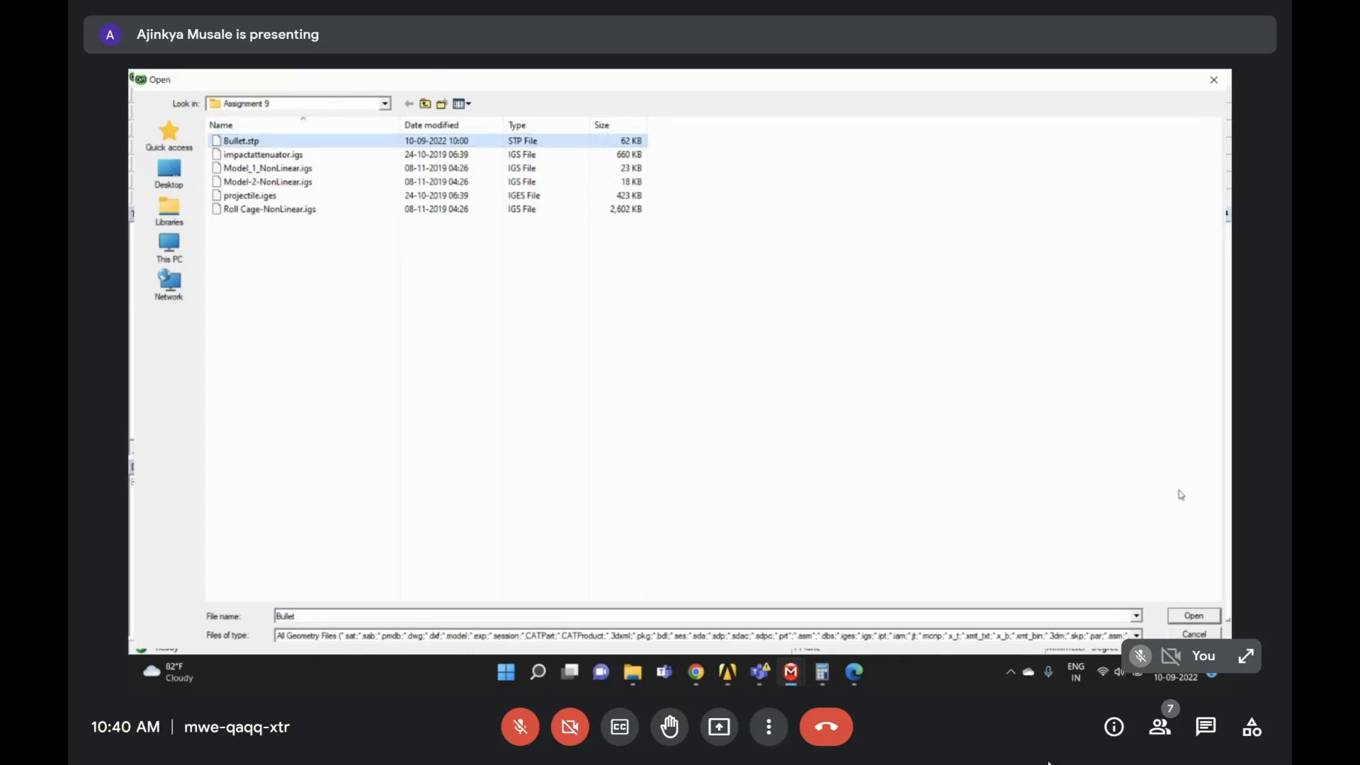
{"action": "left_click", "coordinate": [1192, 613]}
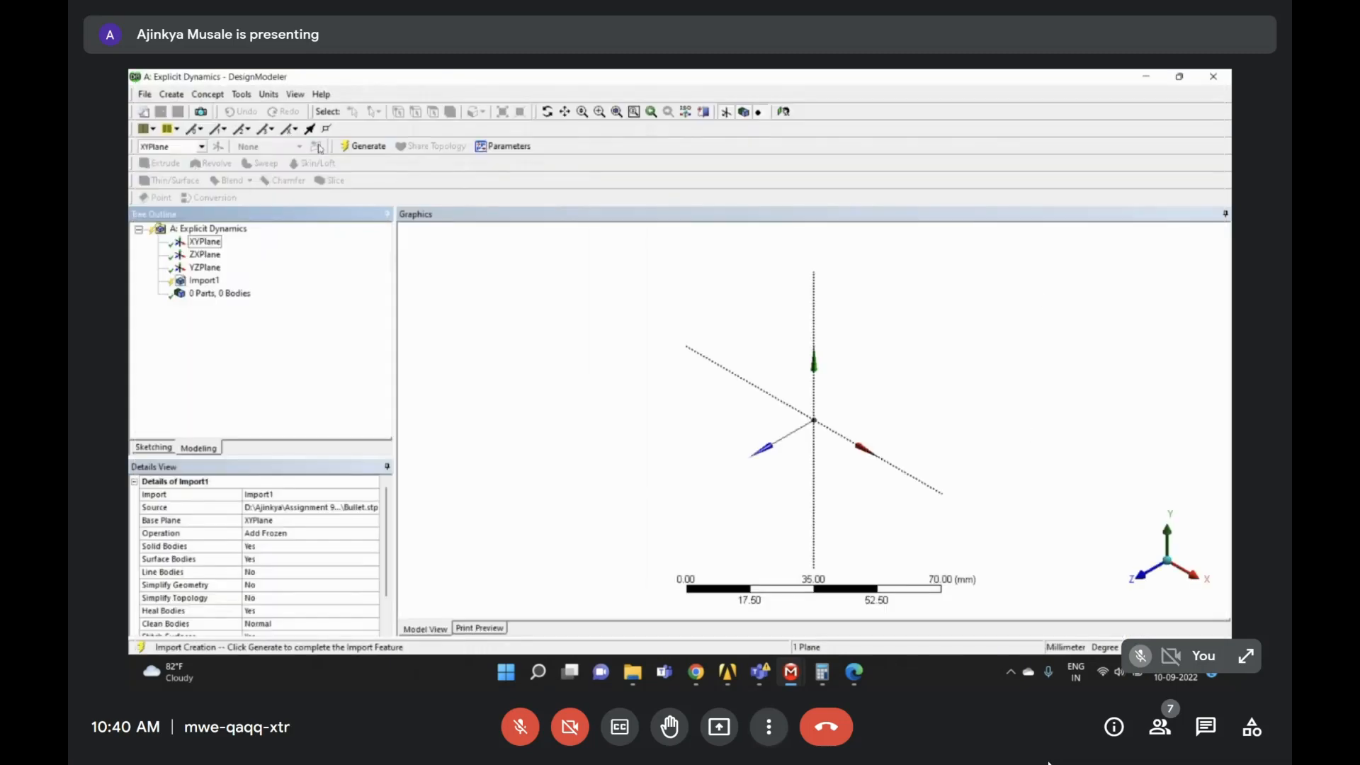
{"action": "left_click", "coordinate": [361, 146]}
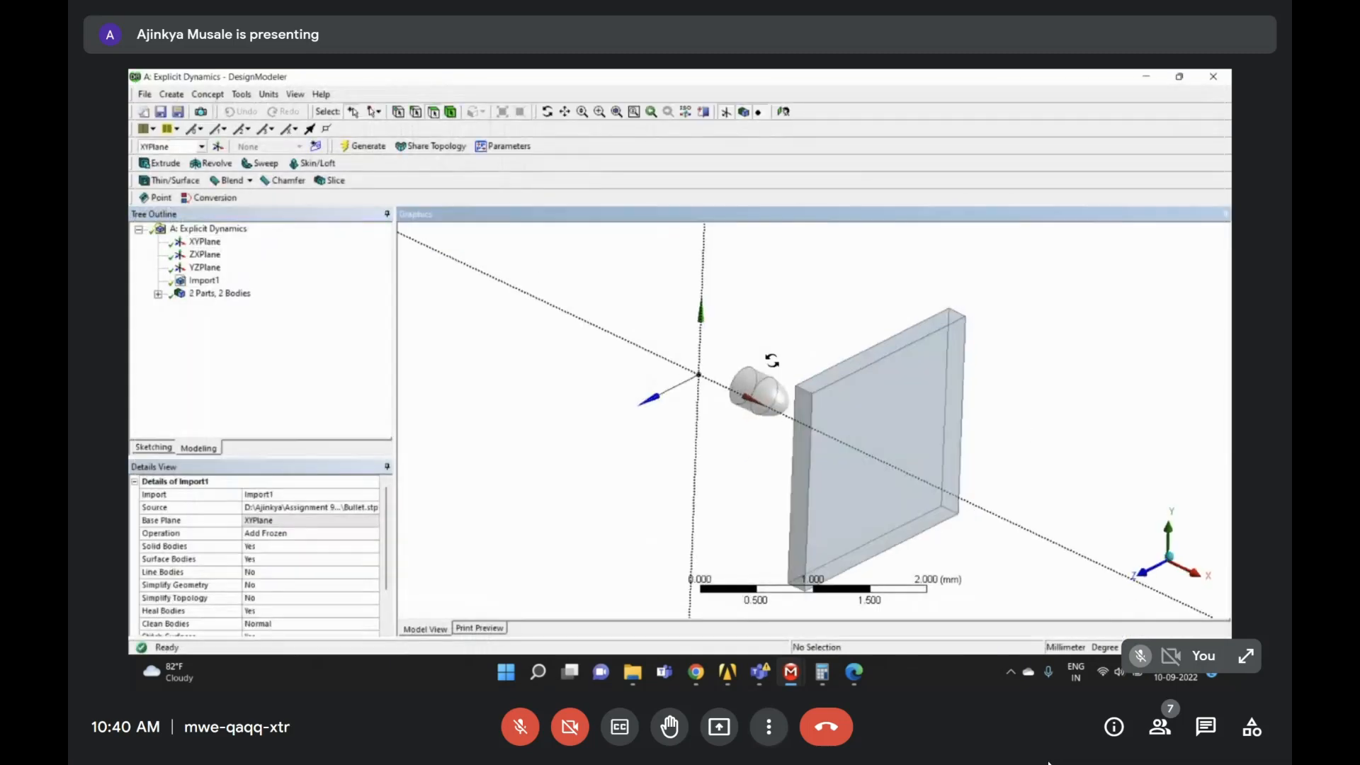
- Turn off Frozen Body Transparency and orbit until the plate is nearly edge-on
{"action": "left_click_drag", "start_coordinate": [772, 361], "coordinate": [857, 376]}
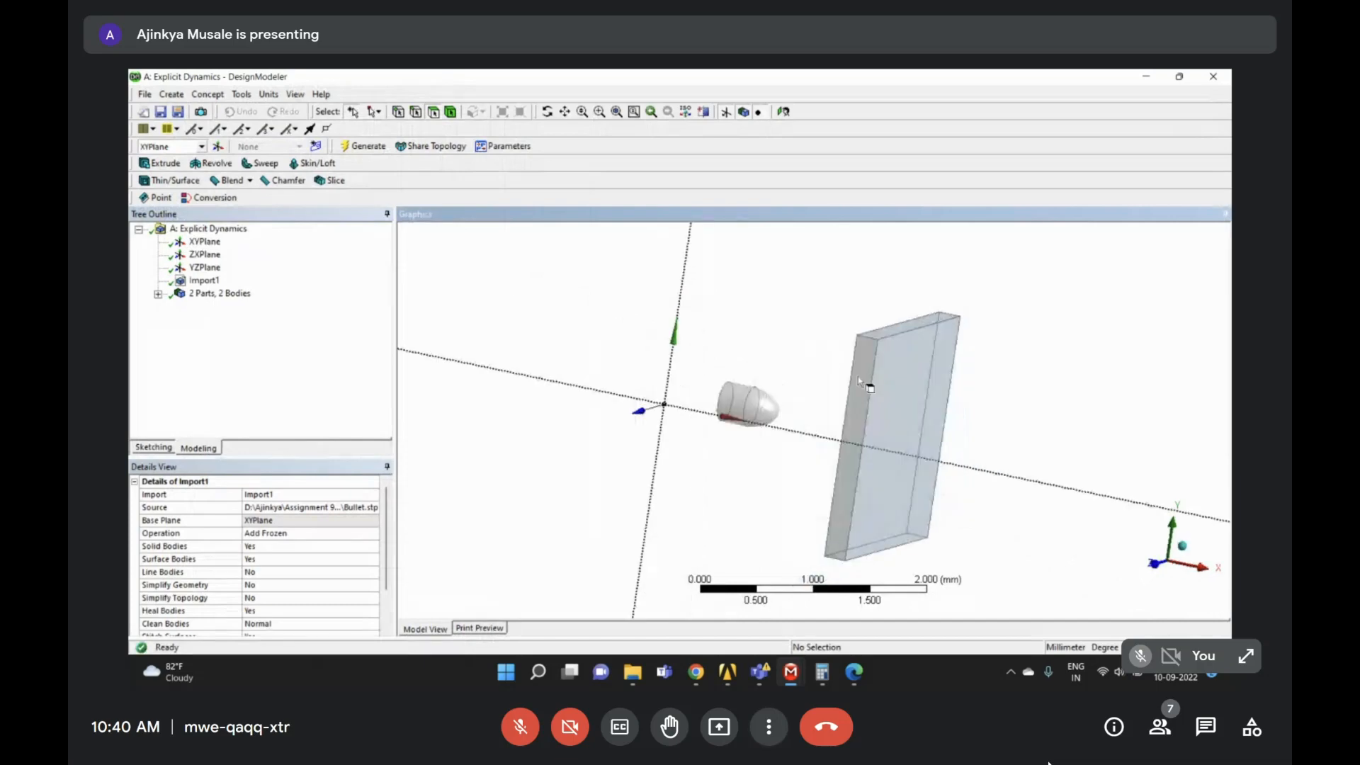
{"action": "left_click", "coordinate": [242, 94]}
{"action": "mouse_move", "coordinate": [295, 98]}
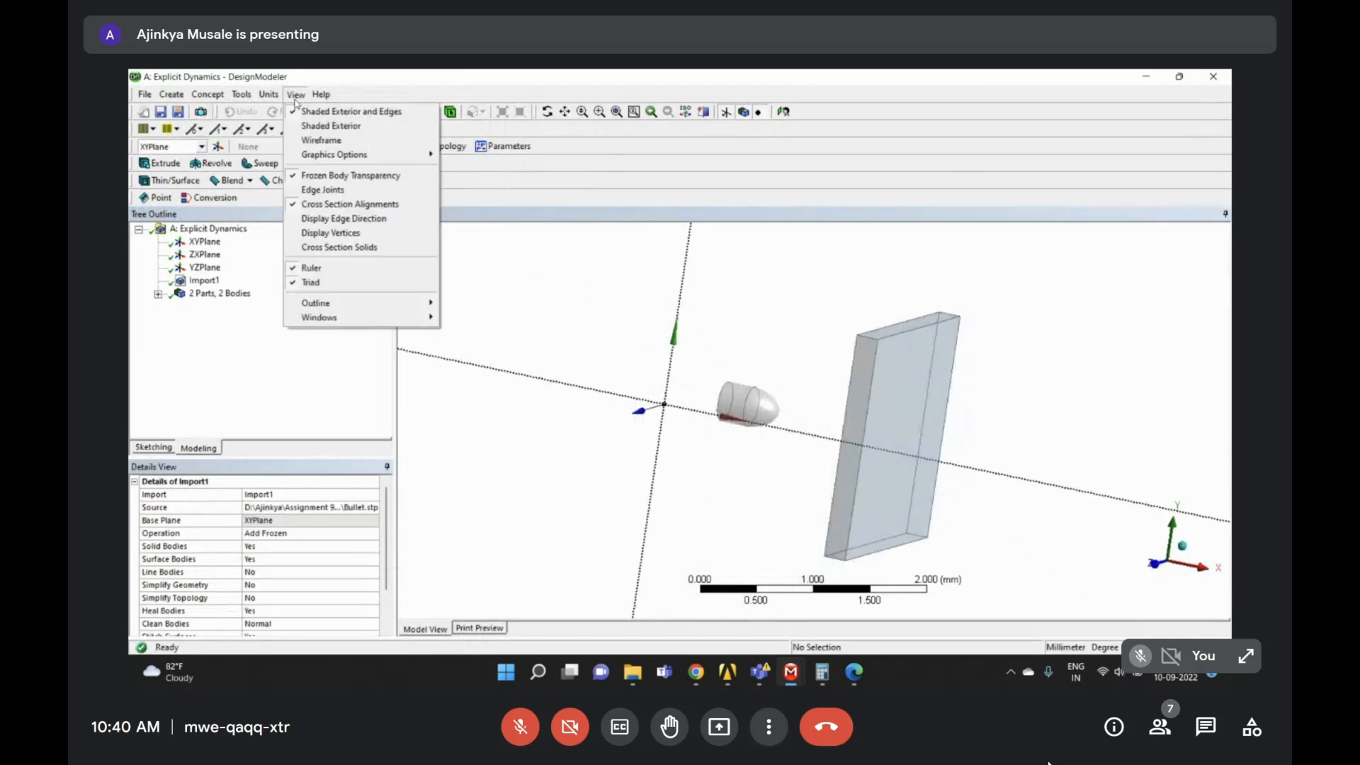
{"action": "left_click", "coordinate": [351, 175]}
{"action": "middle_click_drag", "start_coordinate": [722, 324], "coordinate": [920, 340]}
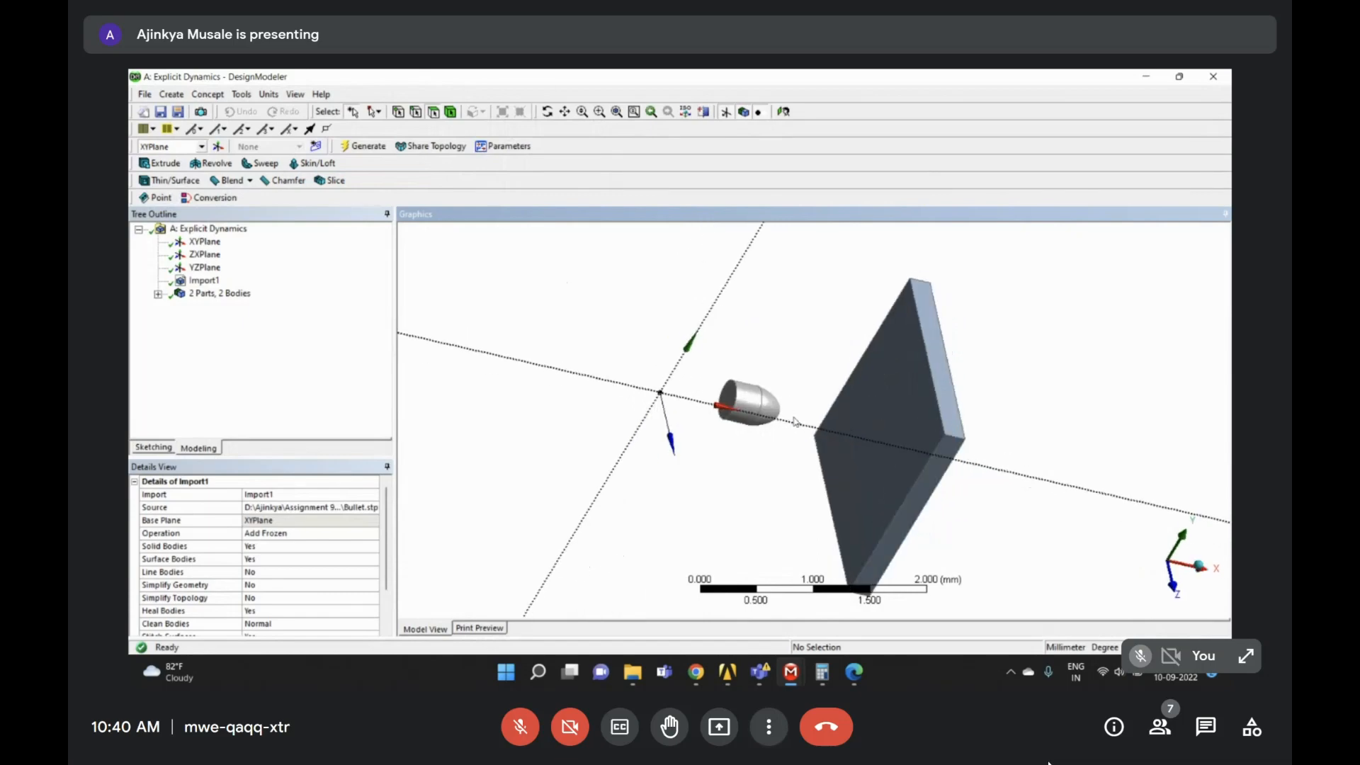
{"action": "middle_click_drag", "start_coordinate": [796, 421], "coordinate": [722, 400]}
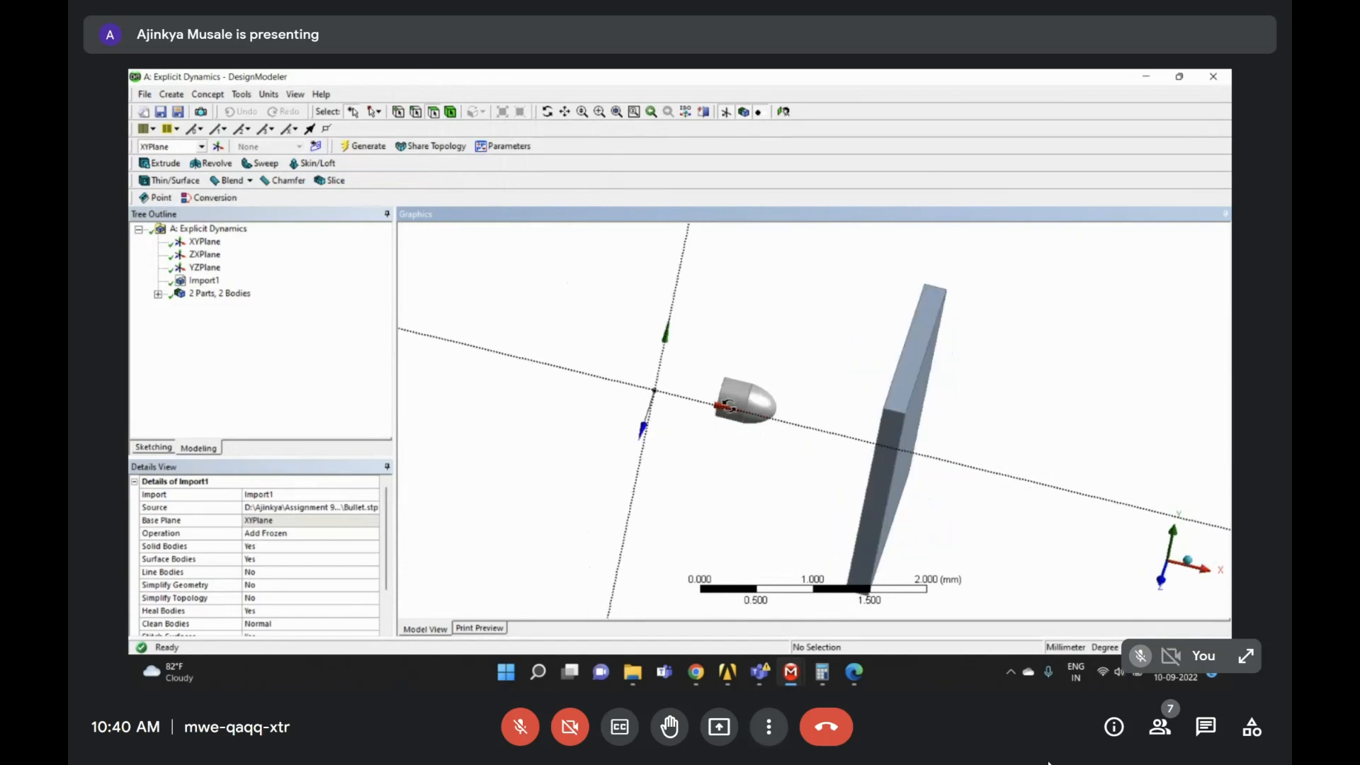
- Delete the plate with a Body Delete feature and generate, leaving only the bullet
{"action": "left_click", "coordinate": [203, 283]}
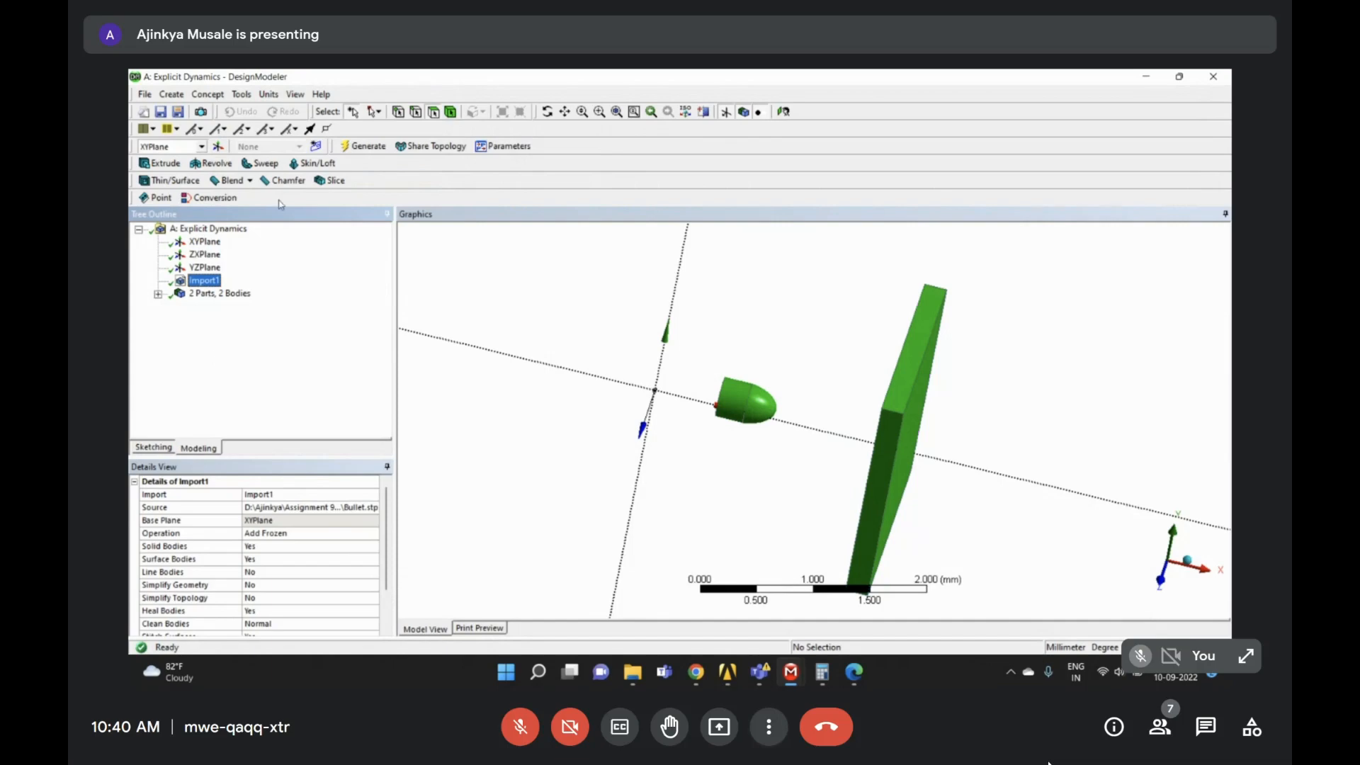
{"action": "left_click", "coordinate": [175, 96]}
{"action": "mouse_move", "coordinate": [255, 344]}
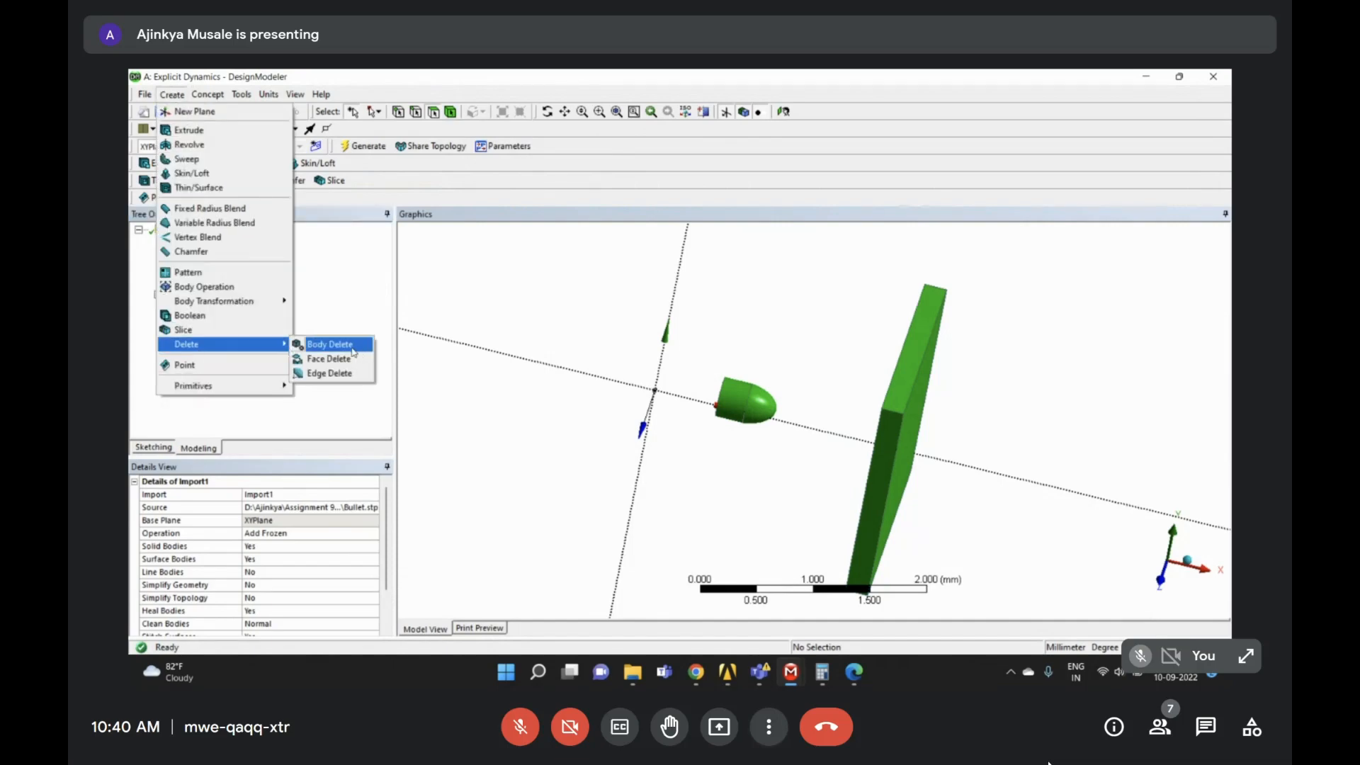
{"action": "left_click", "coordinate": [347, 345]}
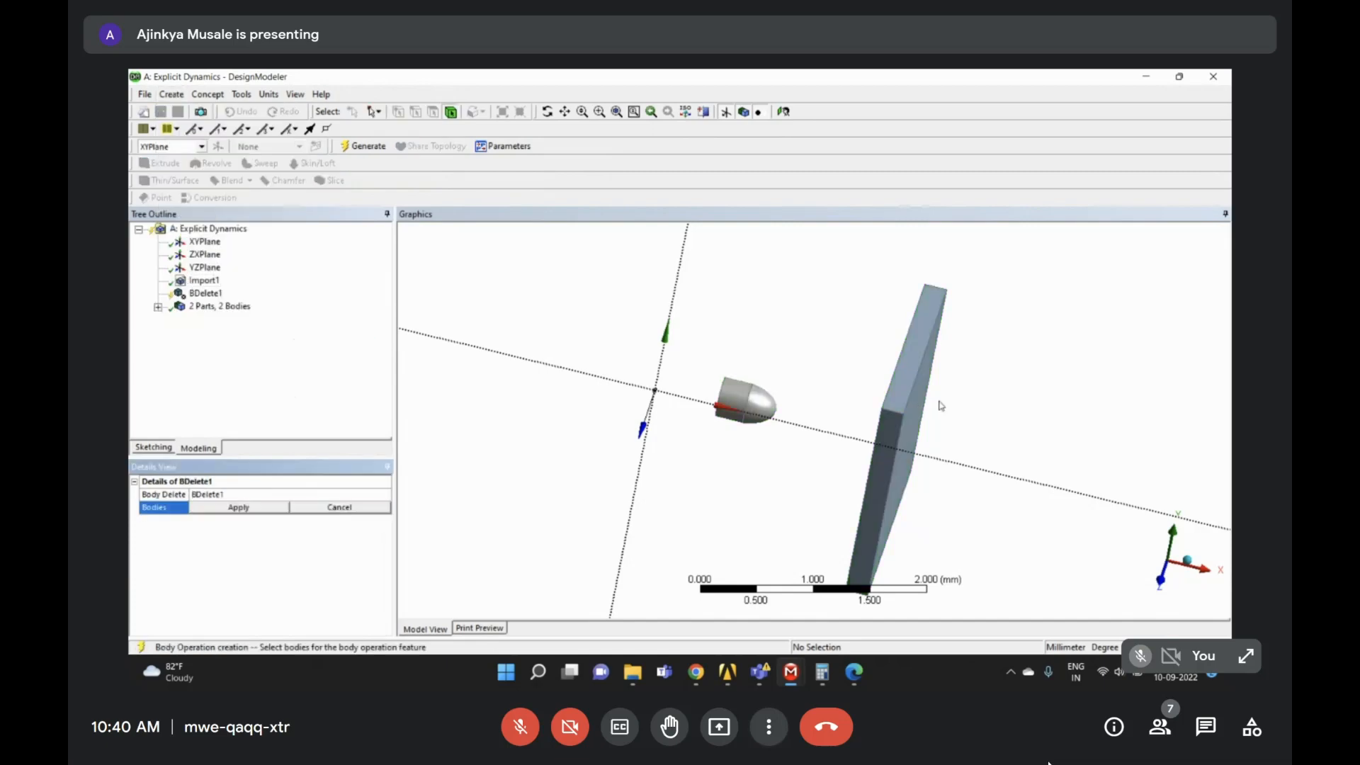
{"action": "left_click", "coordinate": [926, 398]}
{"action": "left_click", "coordinate": [259, 507]}
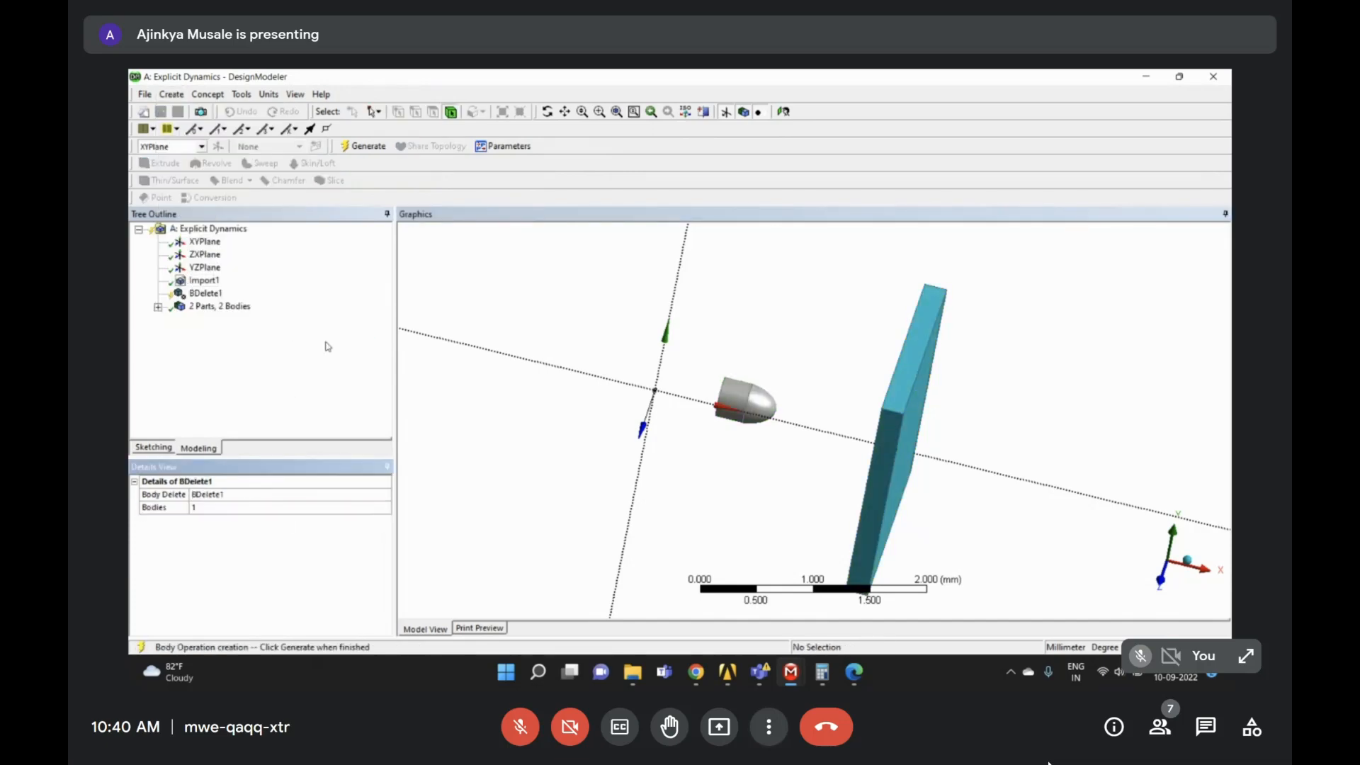
{"action": "left_click", "coordinate": [364, 146]}
{"action": "middle_click_drag", "start_coordinate": [616, 368], "coordinate": [609, 396]}
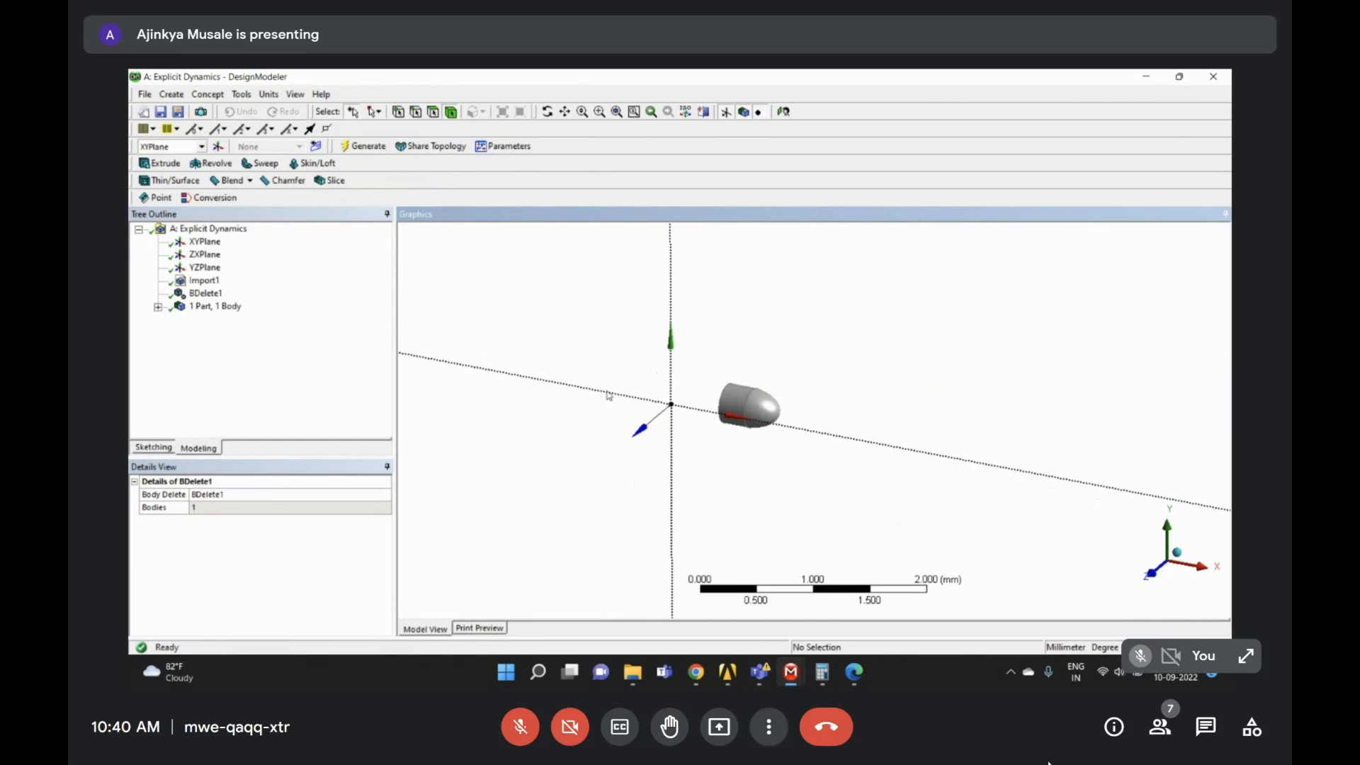
{"action": "scroll", "coordinate": [782, 428], "scroll_direction": "up", "scroll_amount": 3}
- Make YZPlane the active plane and zoom in on the bullet's nose
{"action": "left_click", "coordinate": [215, 306]}
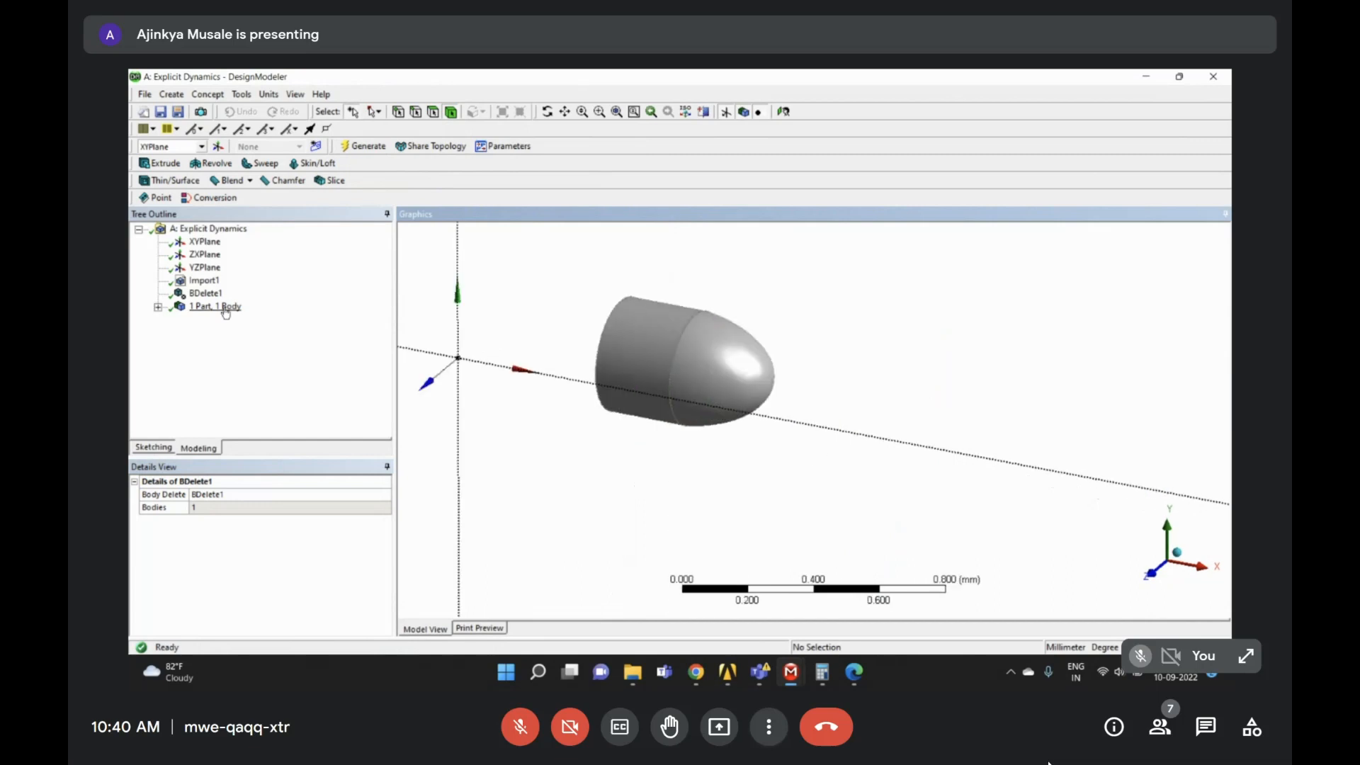
{"action": "left_click", "coordinate": [206, 242]}
{"action": "left_click", "coordinate": [205, 267]}
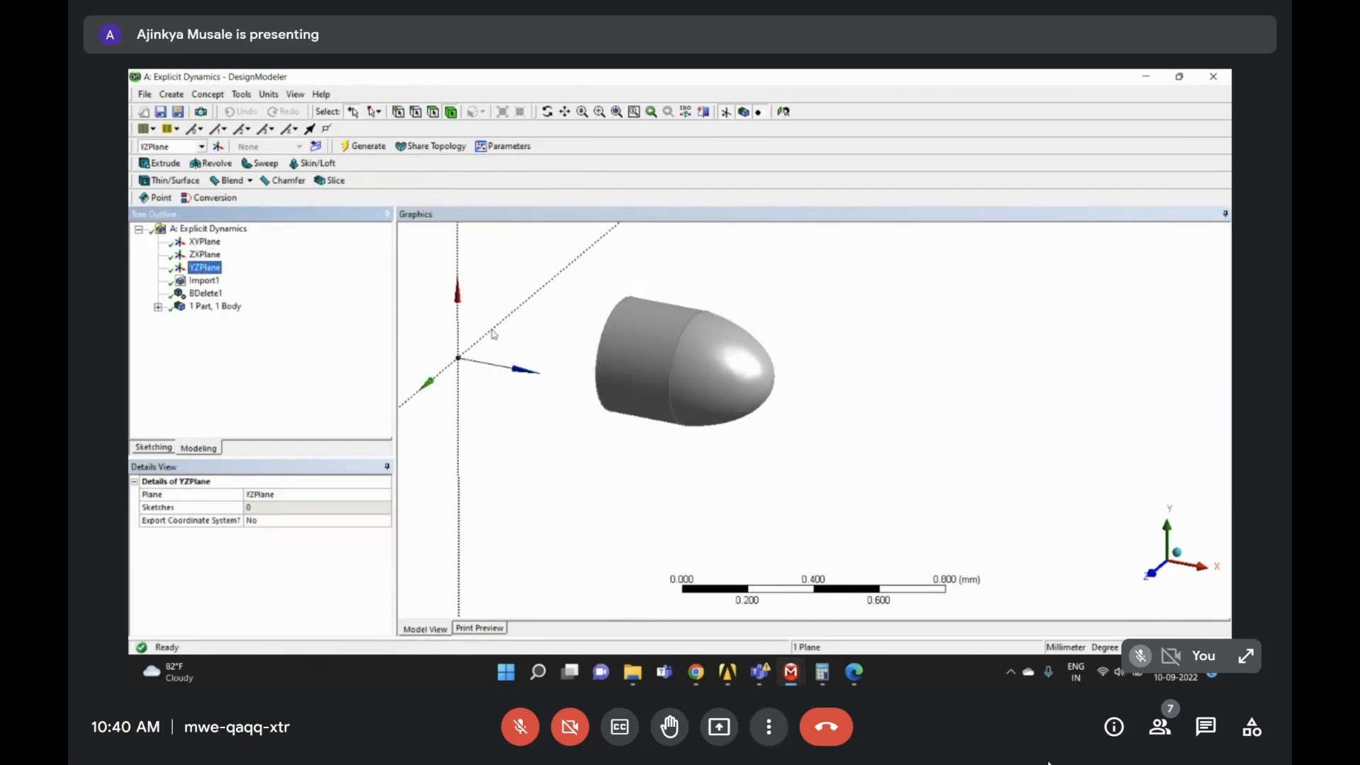
{"action": "middle_click_drag", "start_coordinate": [623, 364], "coordinate": [518, 363]}
{"action": "middle_click_drag", "start_coordinate": [1018, 515], "coordinate": [841, 416]}
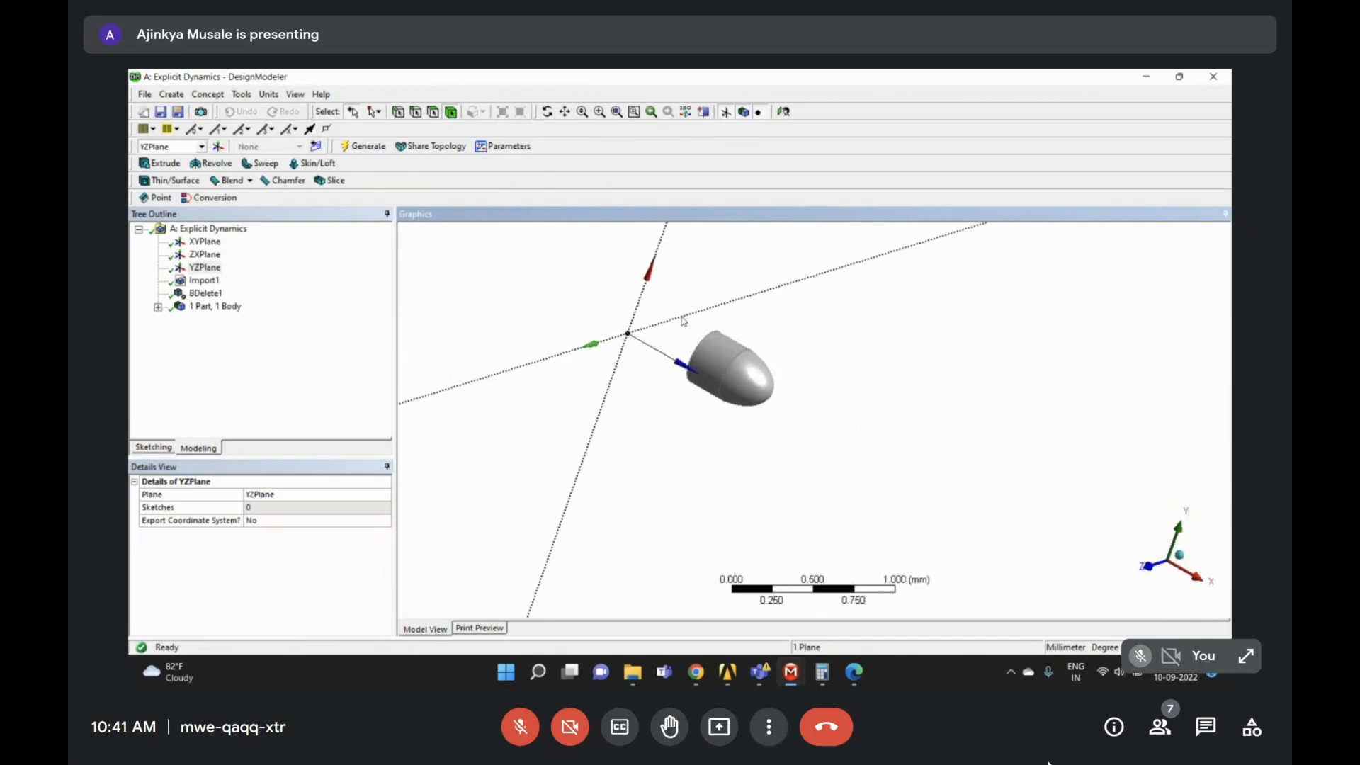
{"action": "right_click_drag", "start_coordinate": [682, 315], "coordinate": [845, 471]}
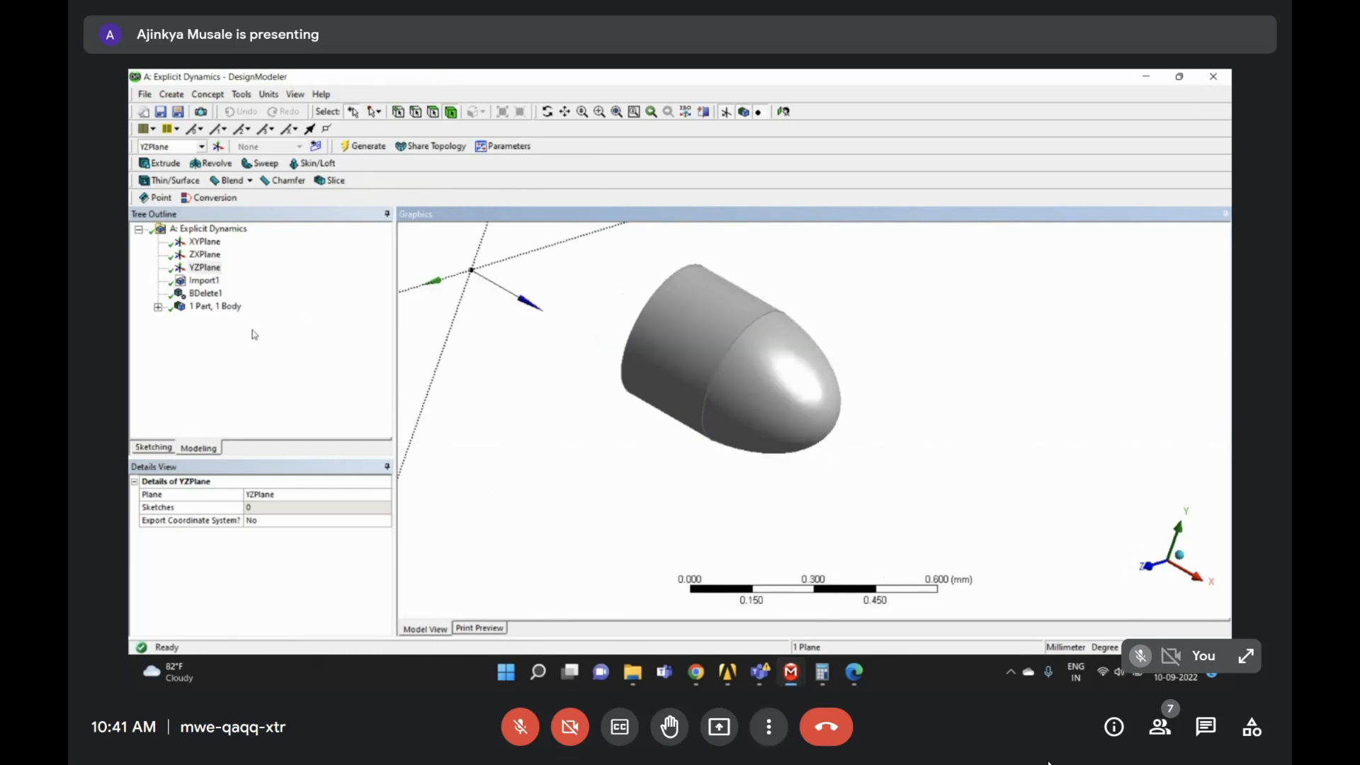
- Add Plane4 of type From Centroid, based on the bullet's curved nose face
{"action": "left_click", "coordinate": [218, 146]}
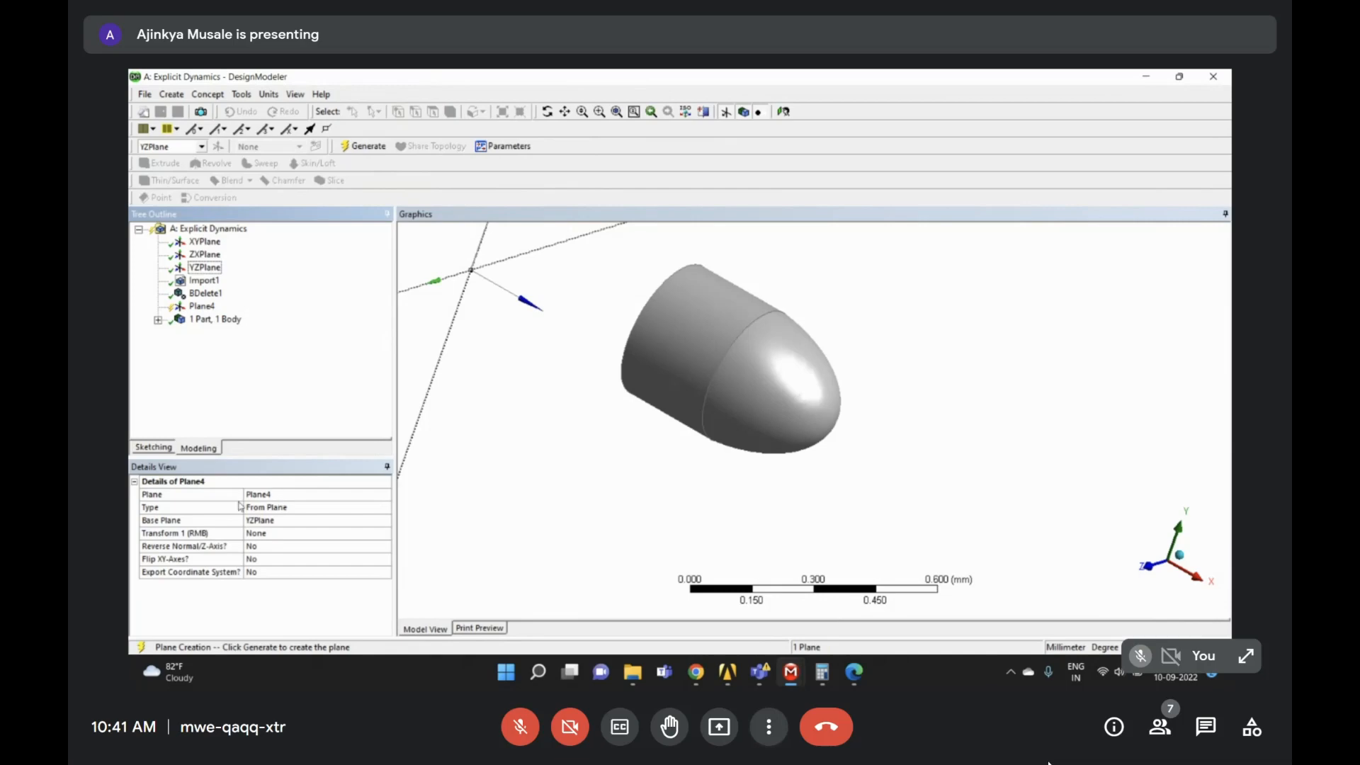
{"action": "left_click", "coordinate": [276, 508]}
{"action": "left_click", "coordinate": [385, 507]}
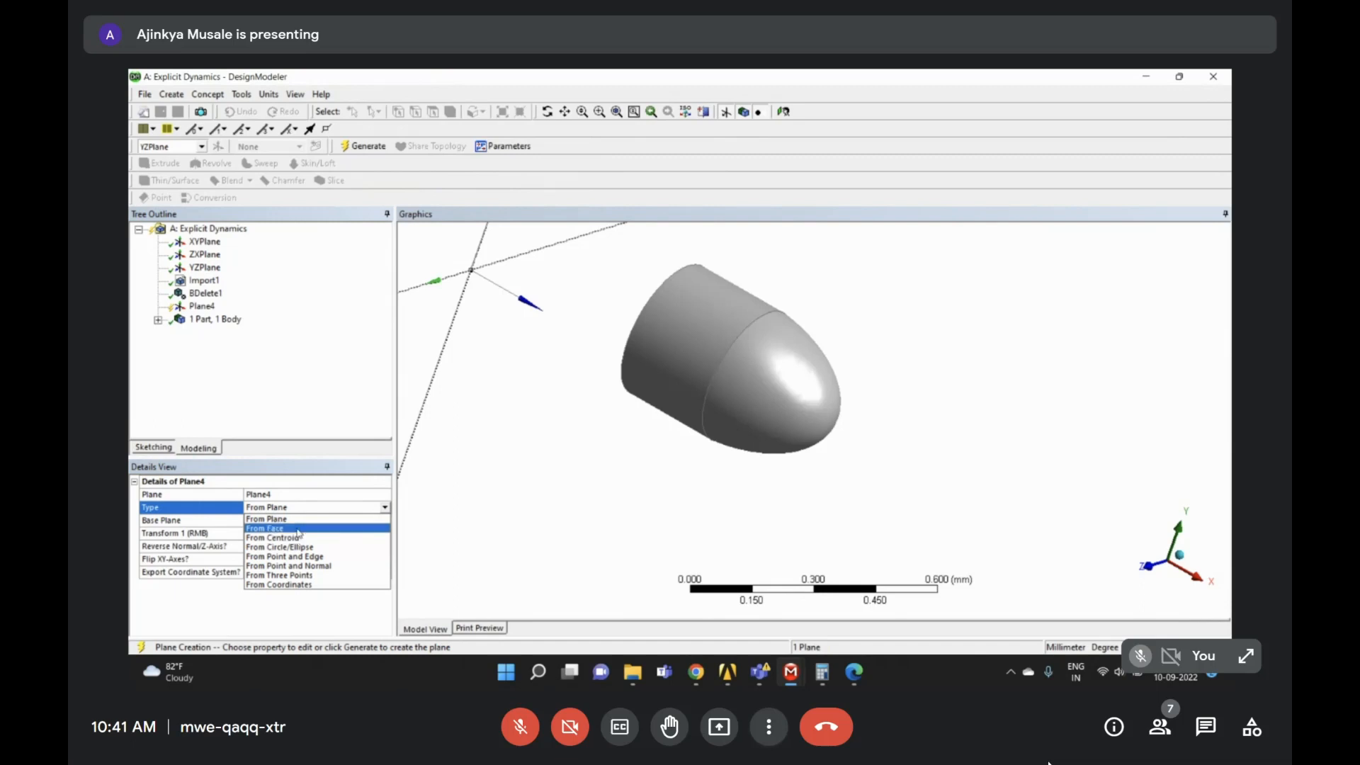
{"action": "left_click", "coordinate": [298, 539]}
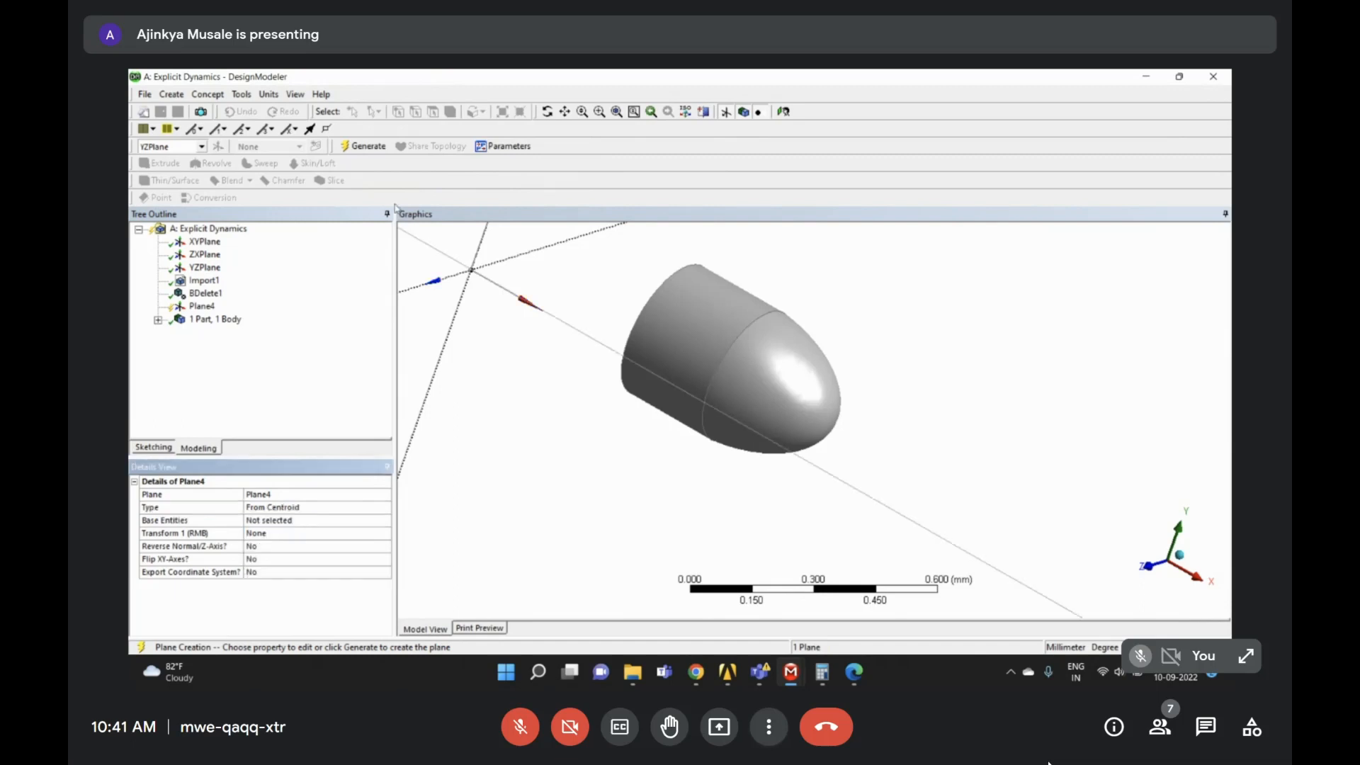
{"action": "left_click", "coordinate": [267, 521]}
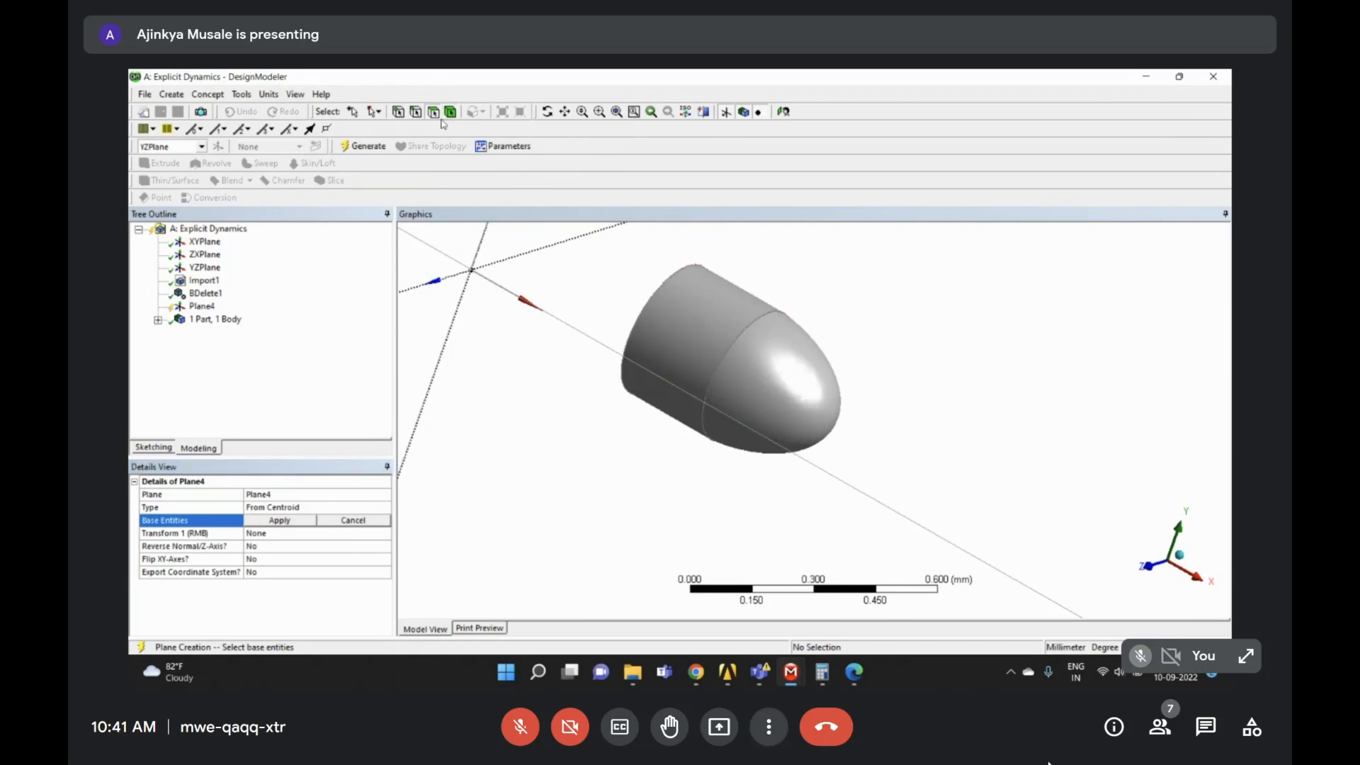
{"action": "left_click", "coordinate": [802, 407]}
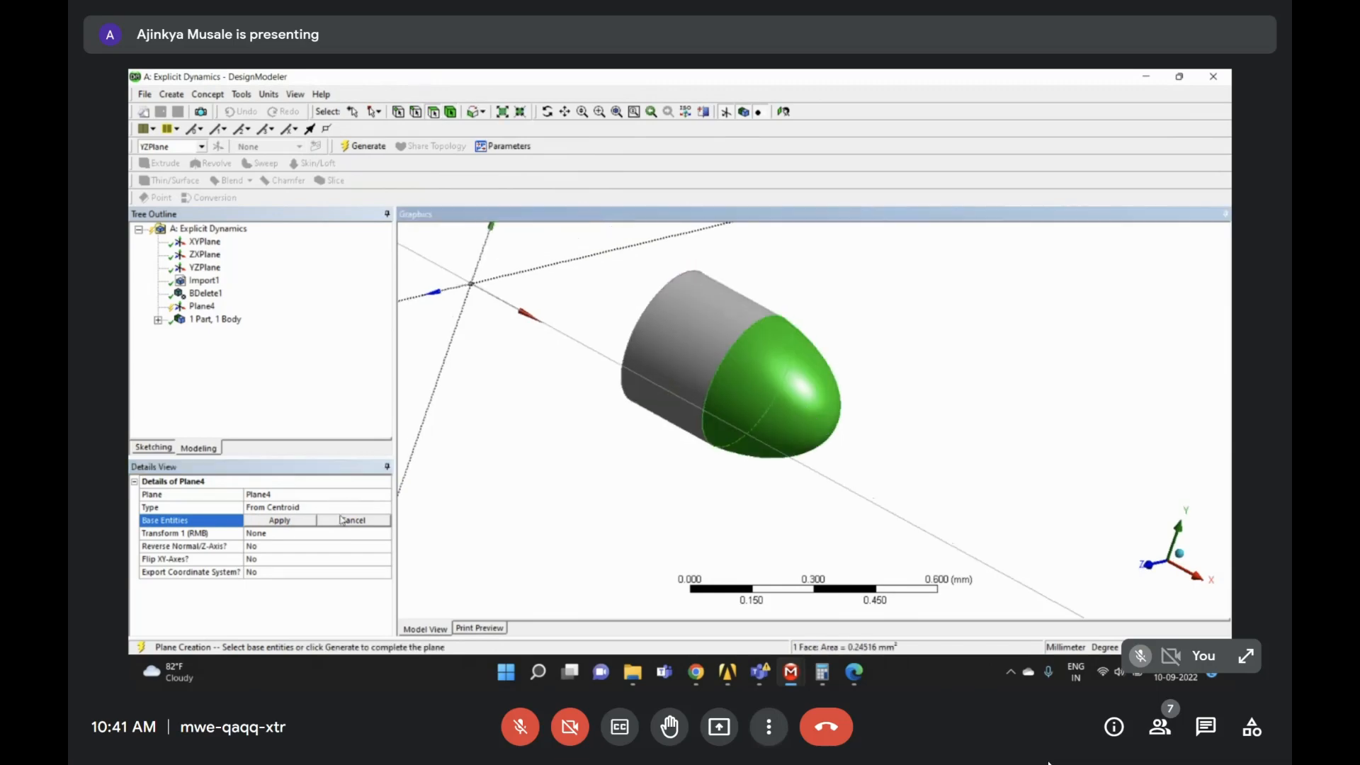
{"action": "left_click", "coordinate": [298, 525]}
- Inspect the new plane and open Plane4's list of definition methods
{"action": "middle_click_drag", "start_coordinate": [627, 372], "coordinate": [752, 292]}
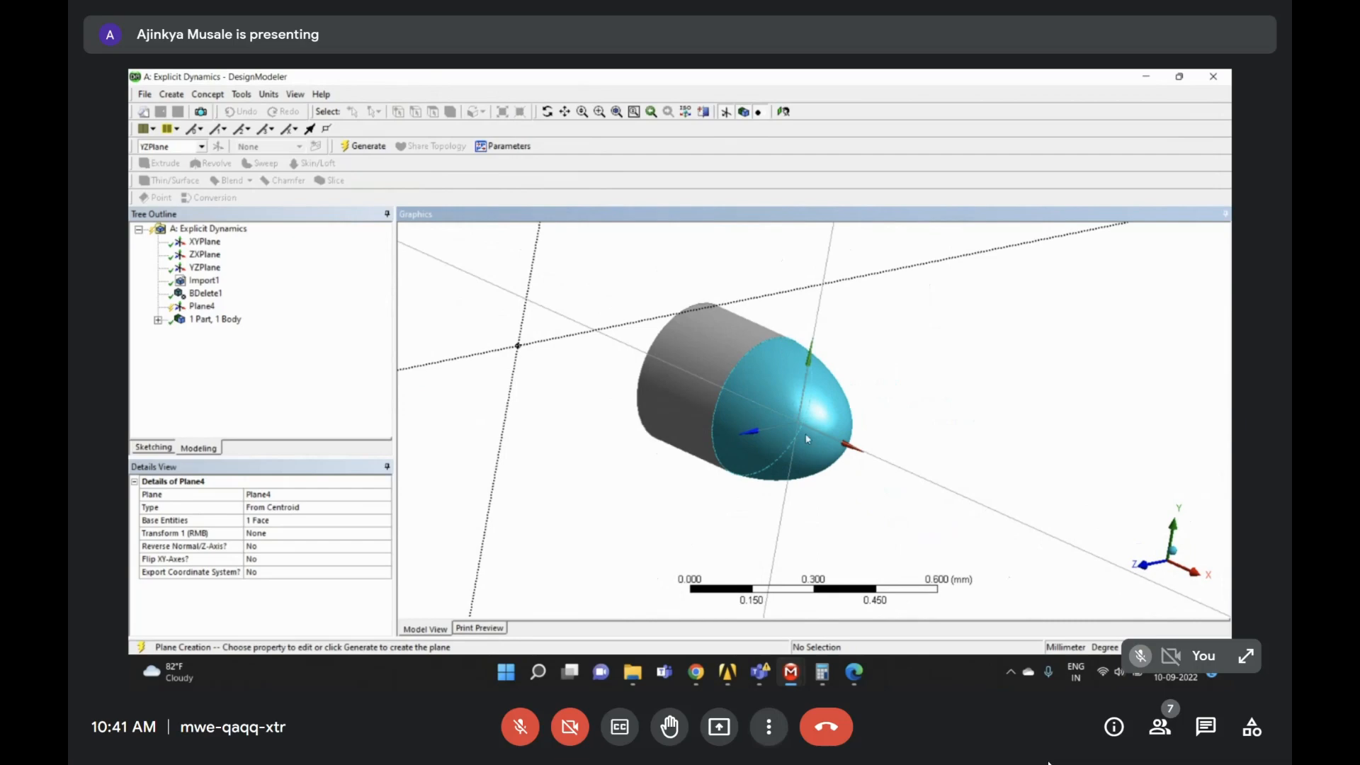
{"action": "scroll", "coordinate": [810, 436], "scroll_direction": "up", "scroll_amount": 1}
{"action": "middle_click_drag", "start_coordinate": [852, 442], "coordinate": [939, 476]}
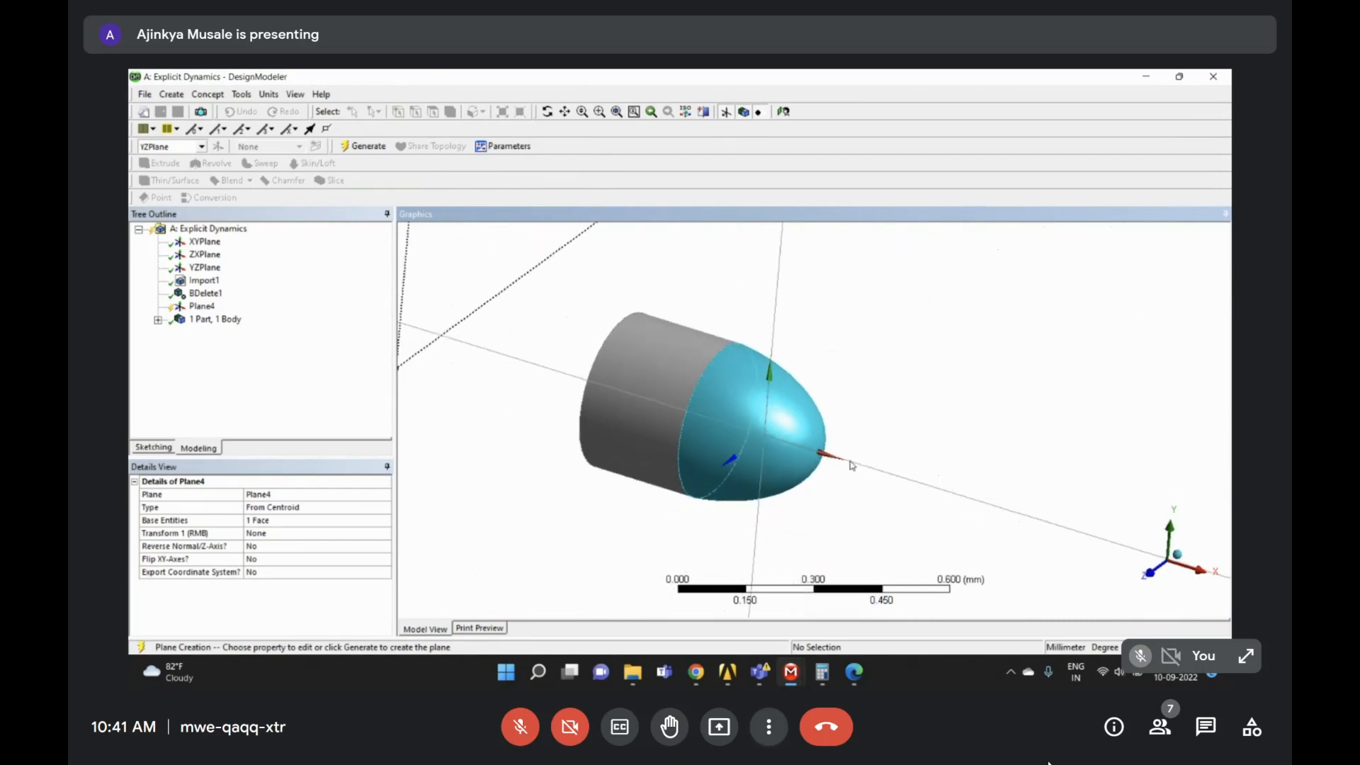
{"action": "left_click", "coordinate": [303, 508]}
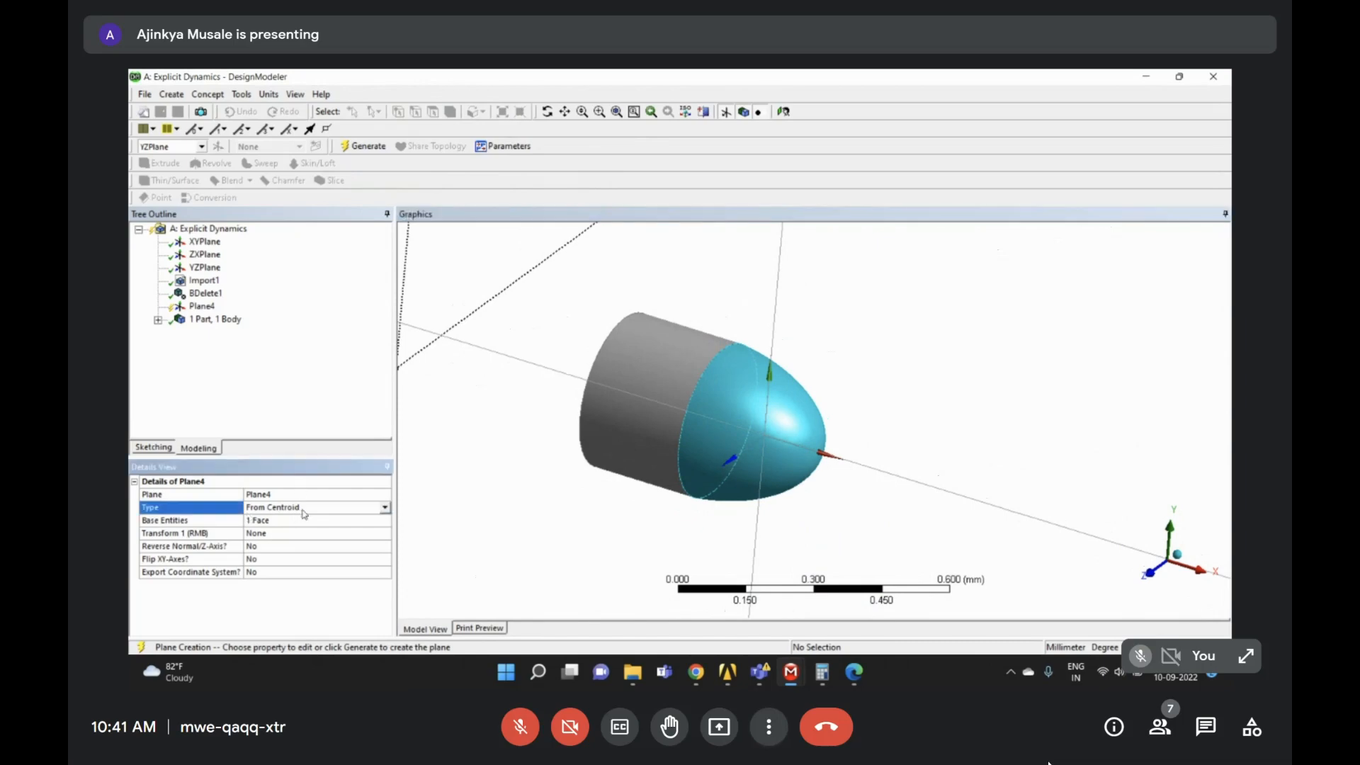
{"action": "left_click", "coordinate": [385, 508]}
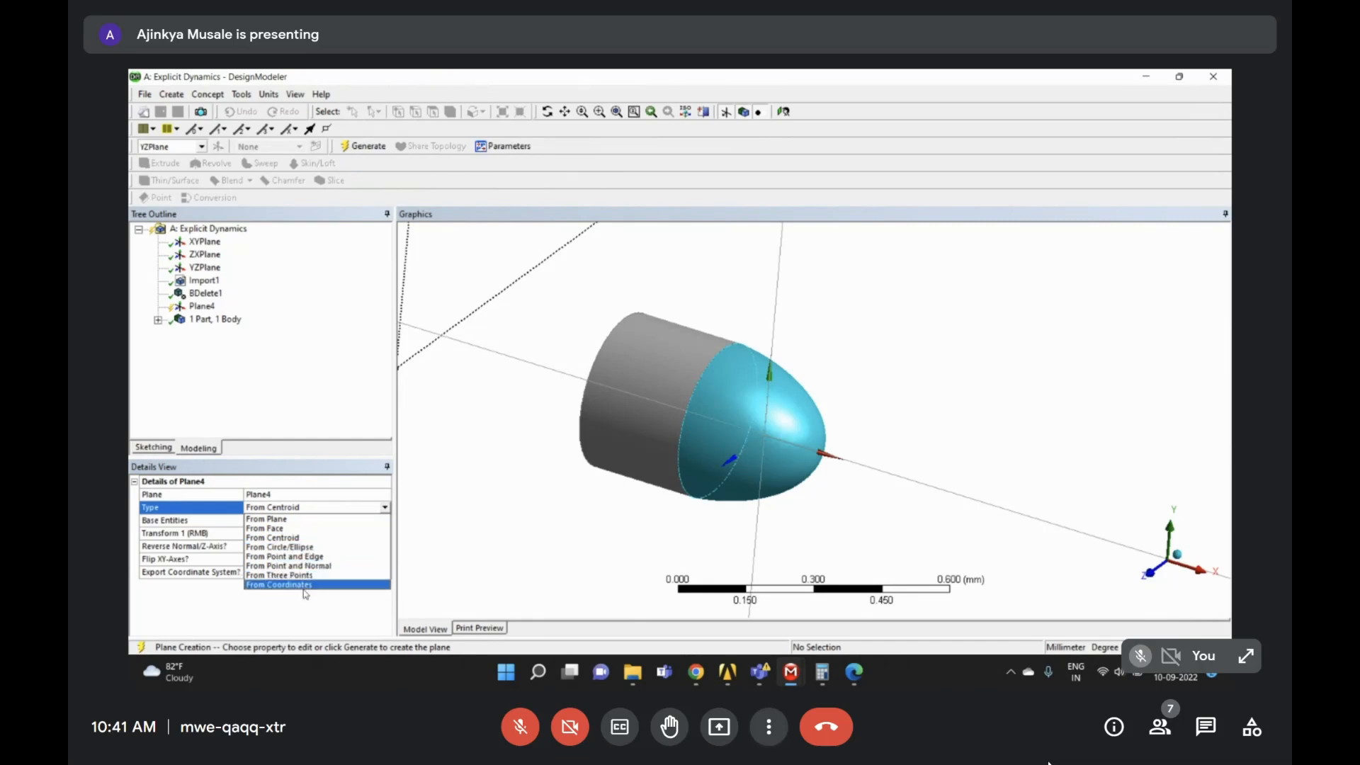
- Switch Plane4 to From Face and pick the bullet's nose face as its base
{"action": "left_click", "coordinate": [328, 529]}
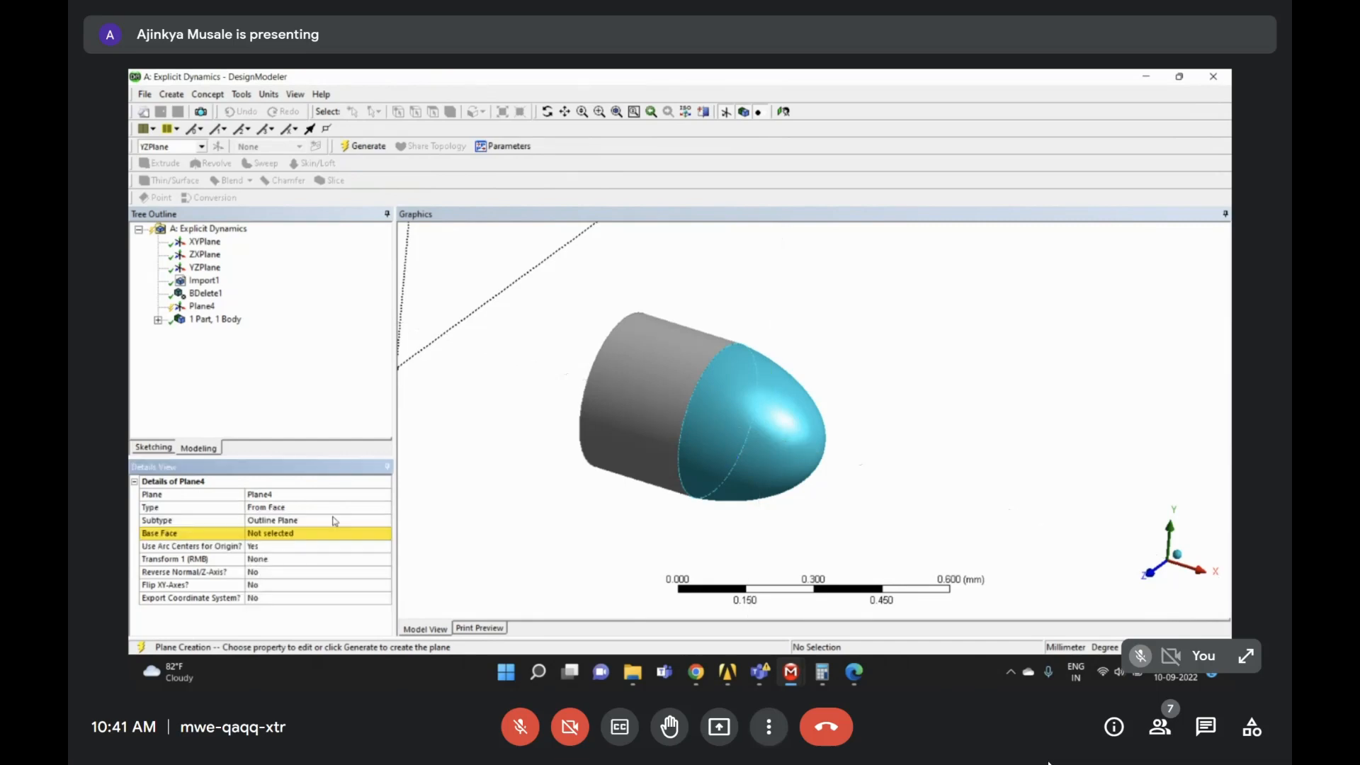
{"action": "left_click", "coordinate": [295, 534]}
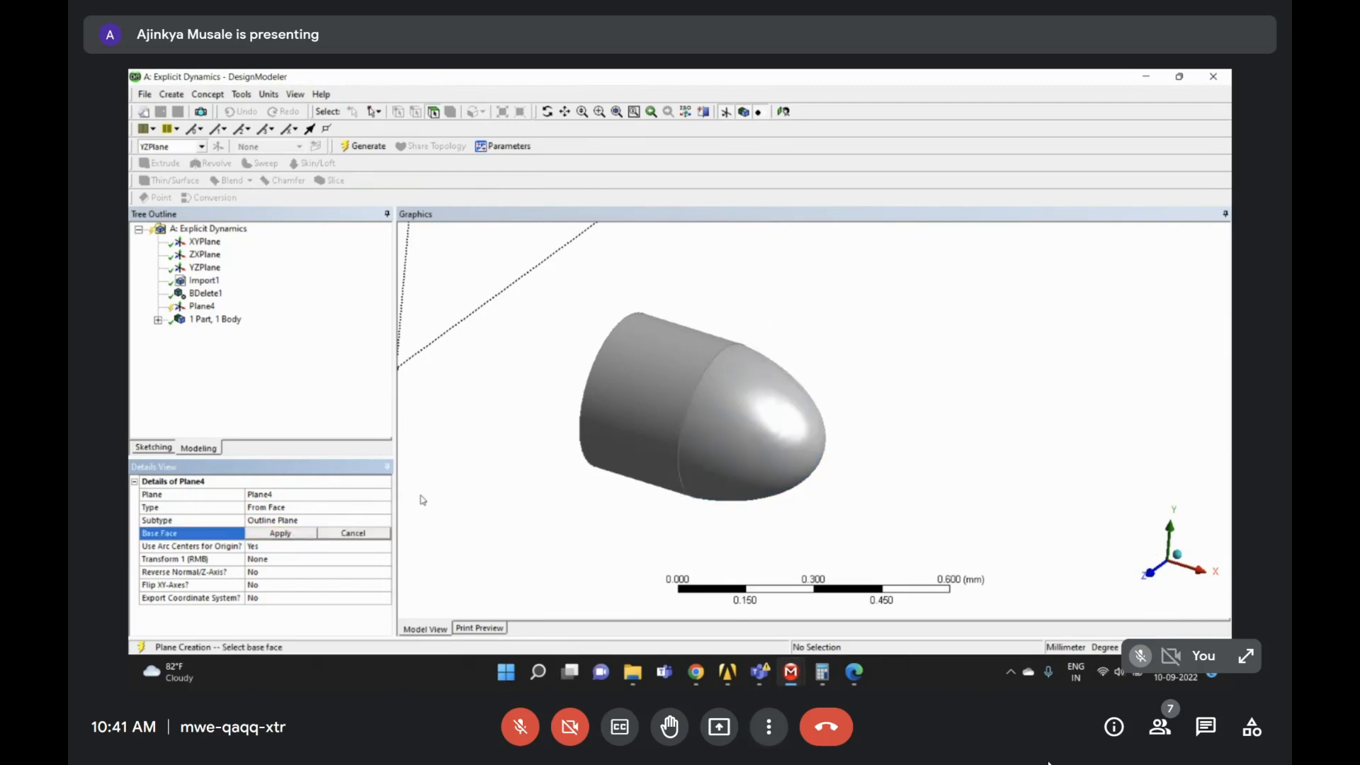
{"action": "left_click", "coordinate": [821, 460]}
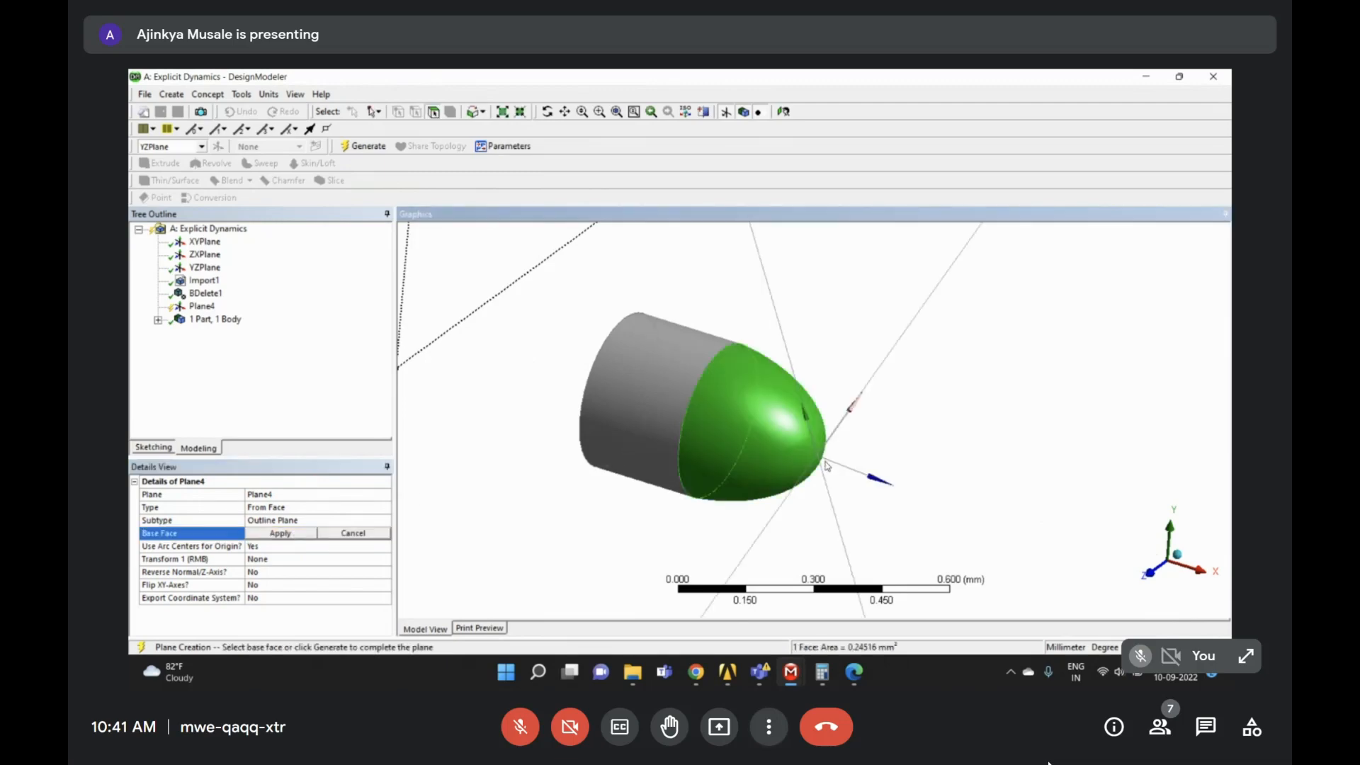
{"action": "middle_click_drag", "start_coordinate": [823, 462], "coordinate": [713, 436]}
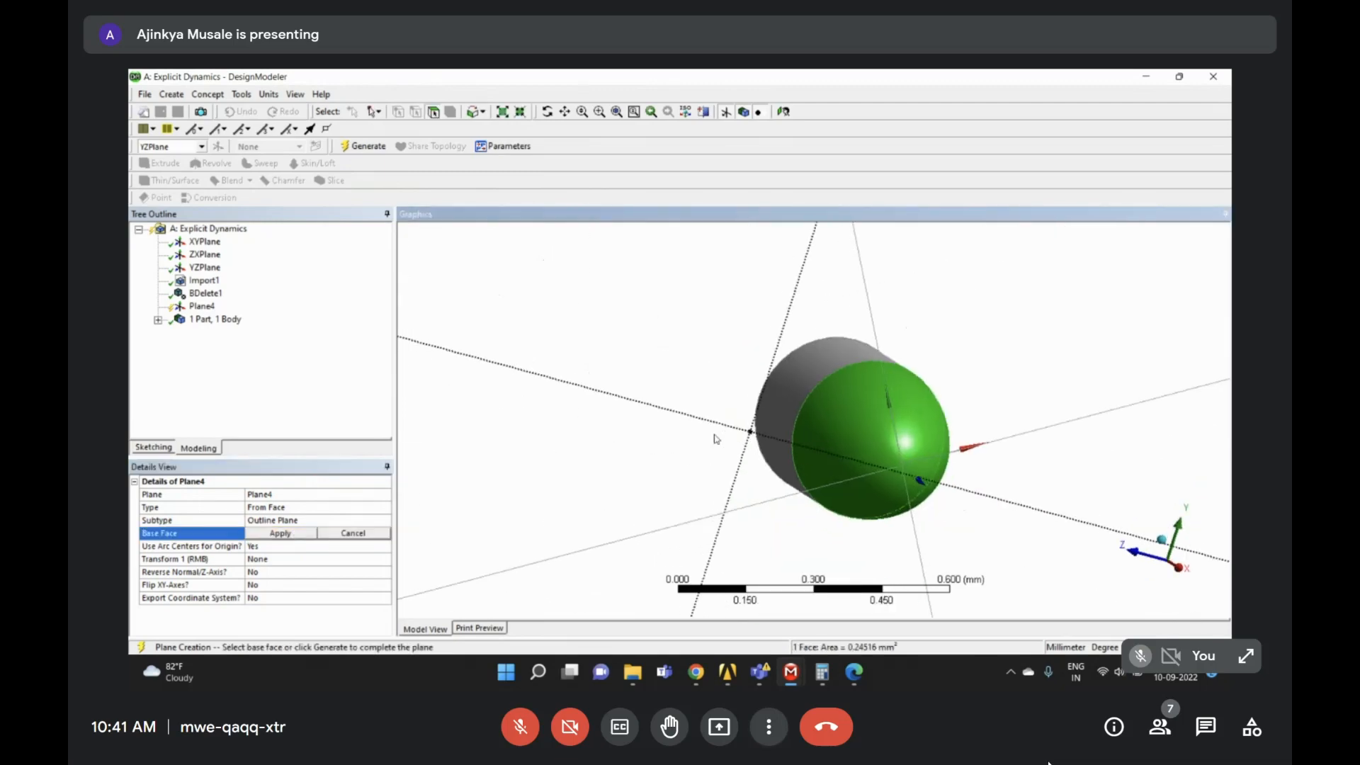
{"action": "left_click", "coordinate": [854, 464]}
{"action": "left_click", "coordinate": [913, 470]}
{"action": "left_click", "coordinate": [904, 469]}
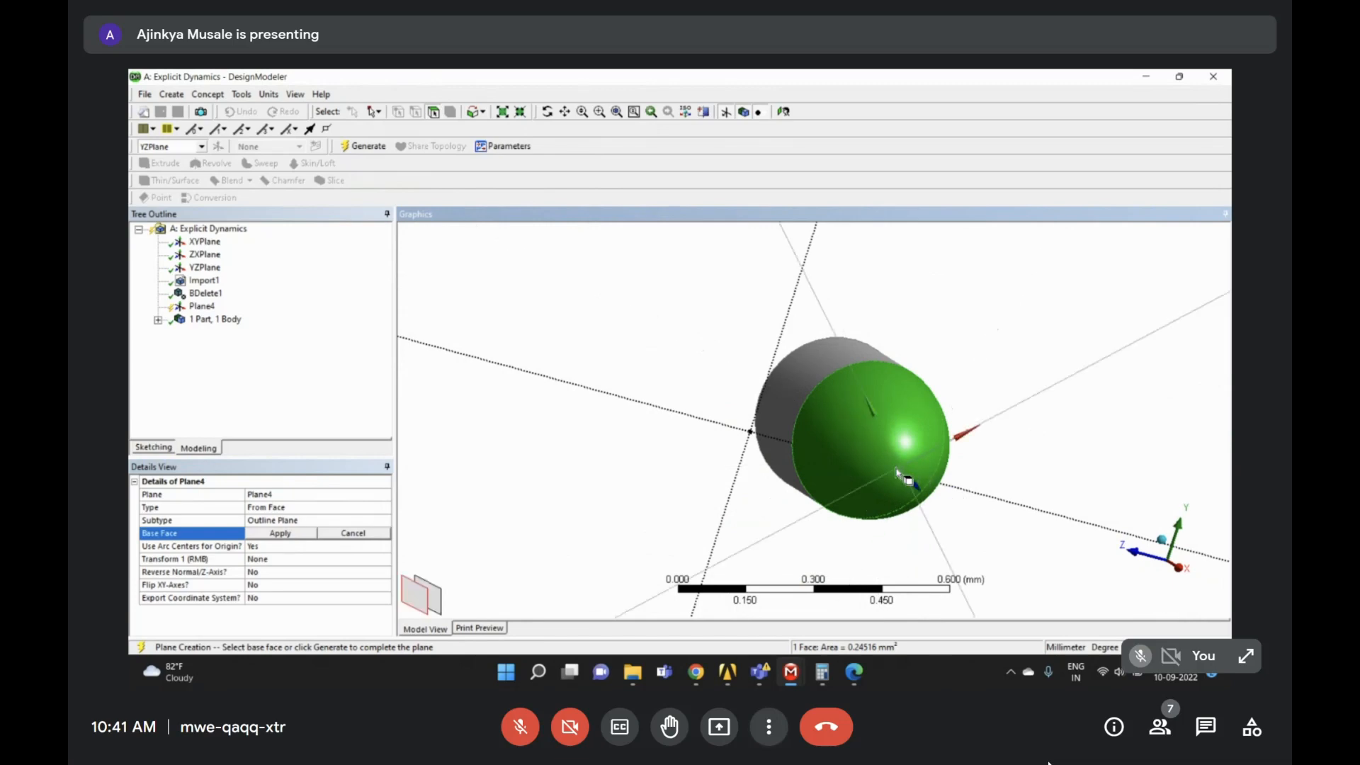
{"action": "left_click", "coordinate": [897, 470]}
{"action": "left_click", "coordinate": [898, 467]}
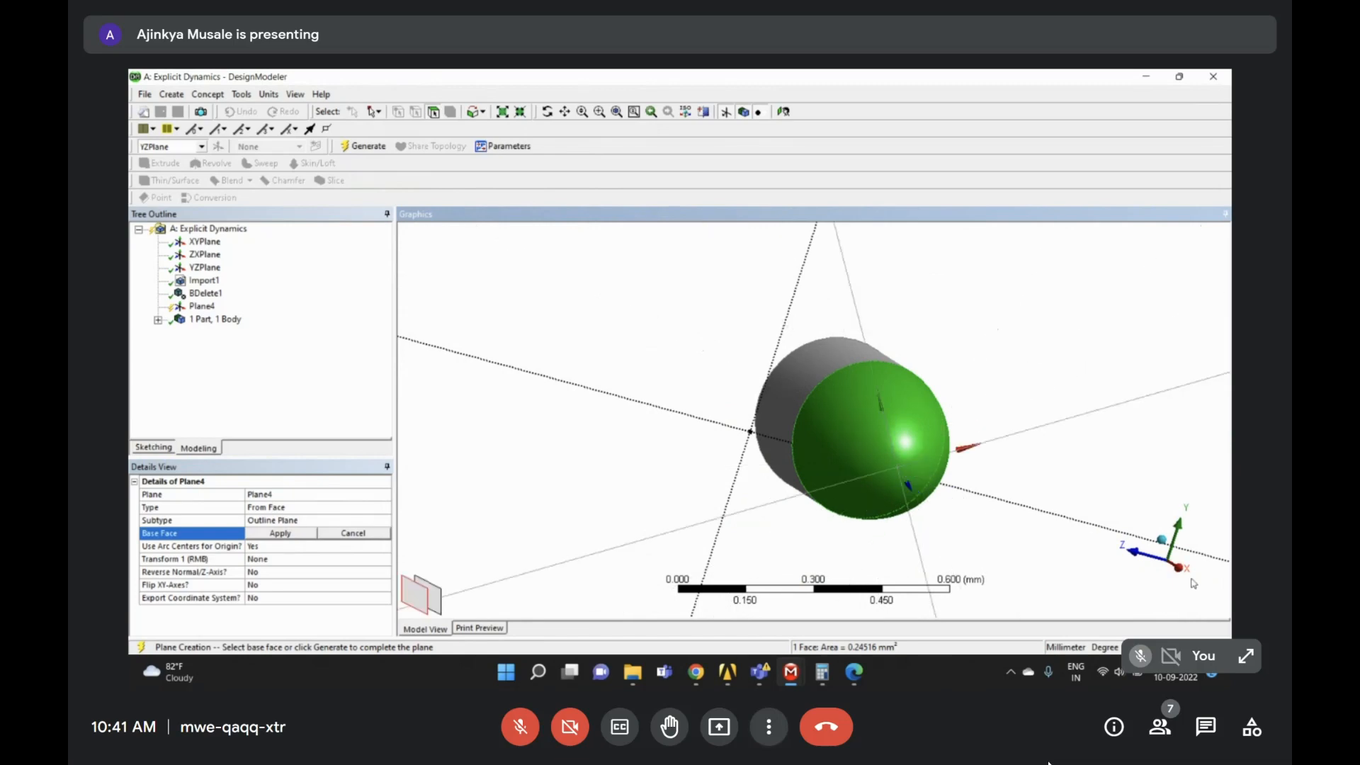
{"action": "left_click", "coordinate": [1177, 567]}
{"action": "right_click_drag", "start_coordinate": [720, 327], "coordinate": [891, 504]}
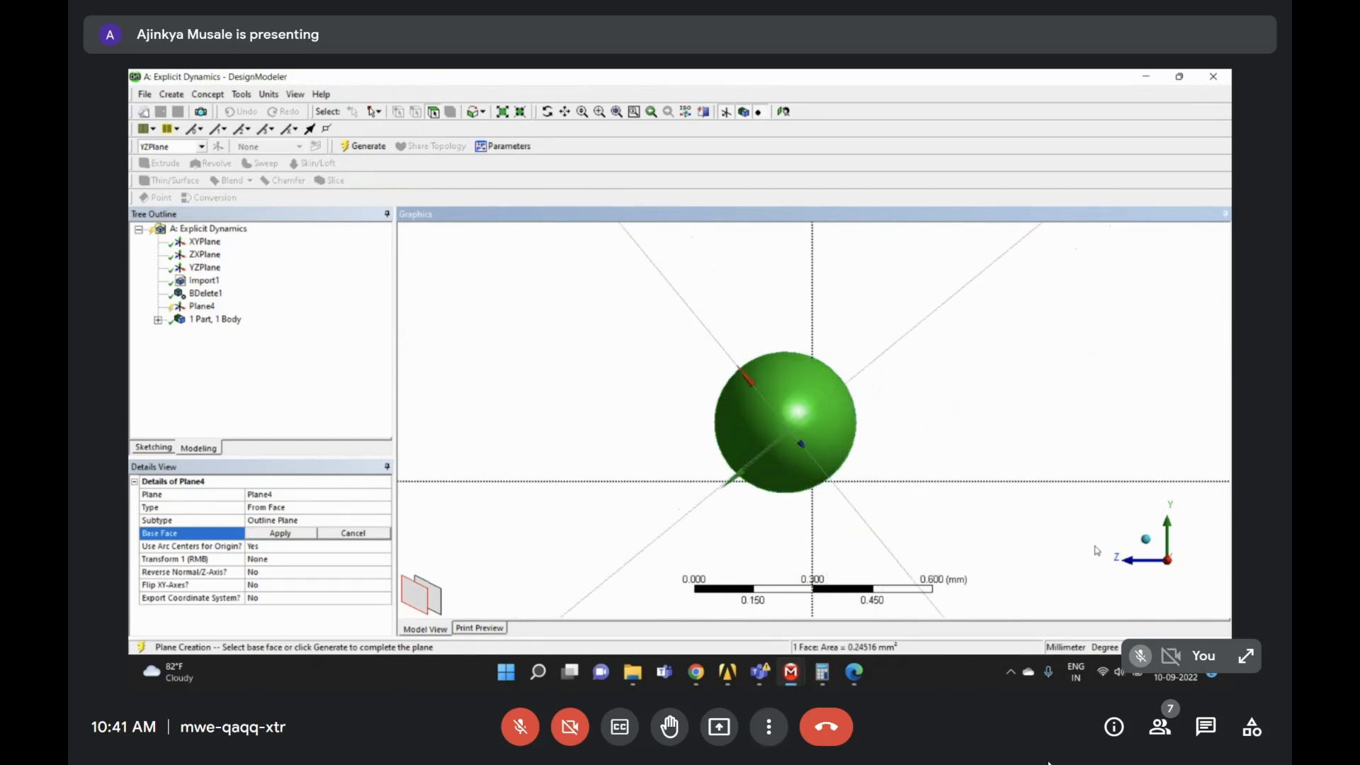
- Set Plane4 back to From Centroid and generate it at the nose face
{"action": "double_click", "coordinate": [275, 507]}
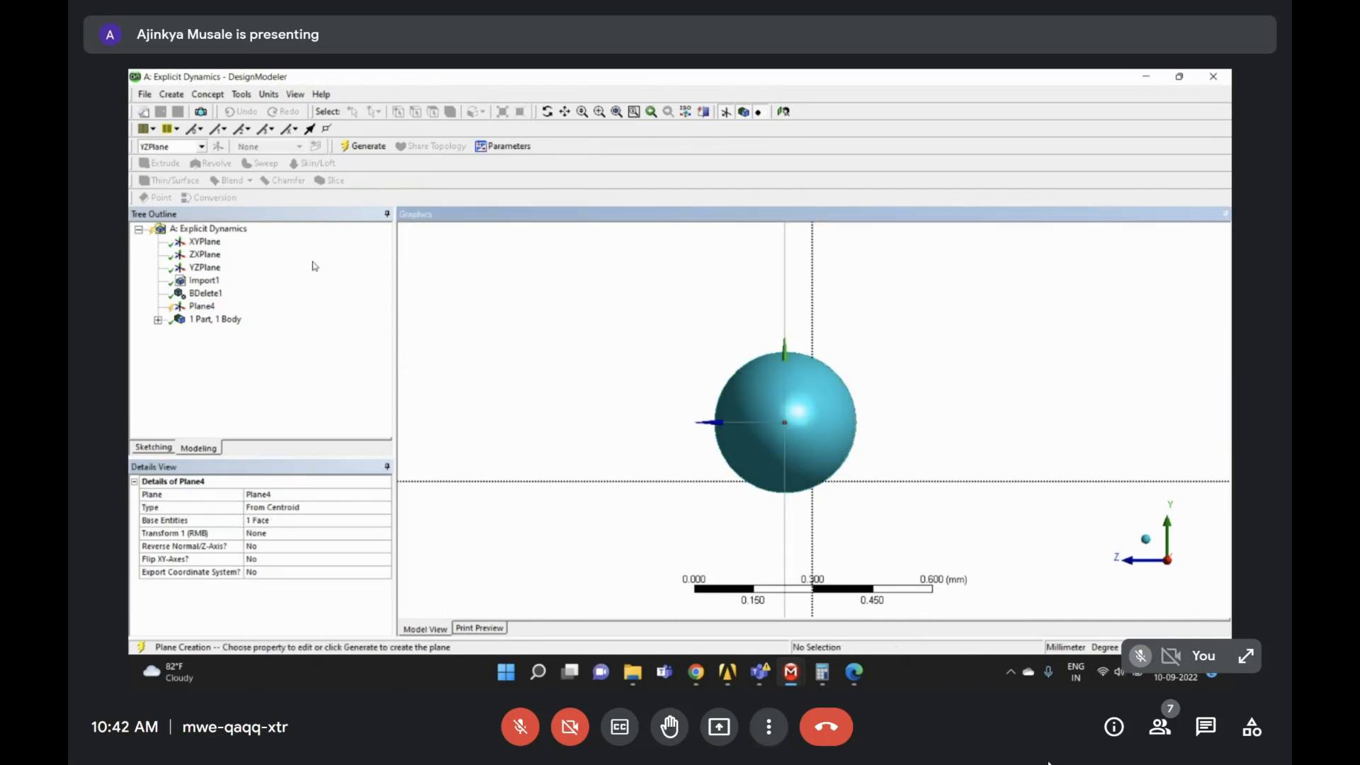
{"action": "left_click", "coordinate": [362, 146]}
{"action": "middle_click_drag", "start_coordinate": [716, 352], "coordinate": [803, 377]}
{"action": "right_click_drag", "start_coordinate": [665, 268], "coordinate": [875, 457]}
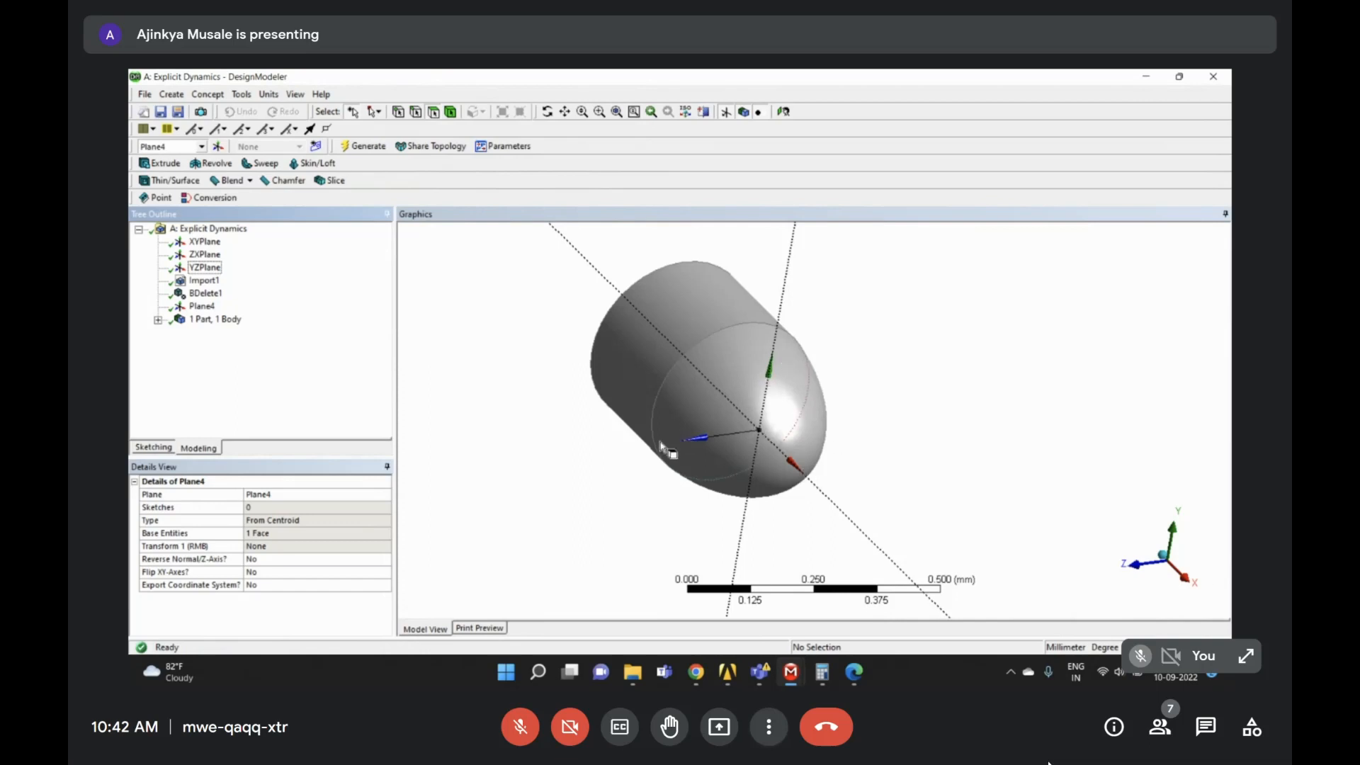
{"action": "middle_click_drag", "start_coordinate": [738, 404], "coordinate": [712, 376], "text": "ctrl"}
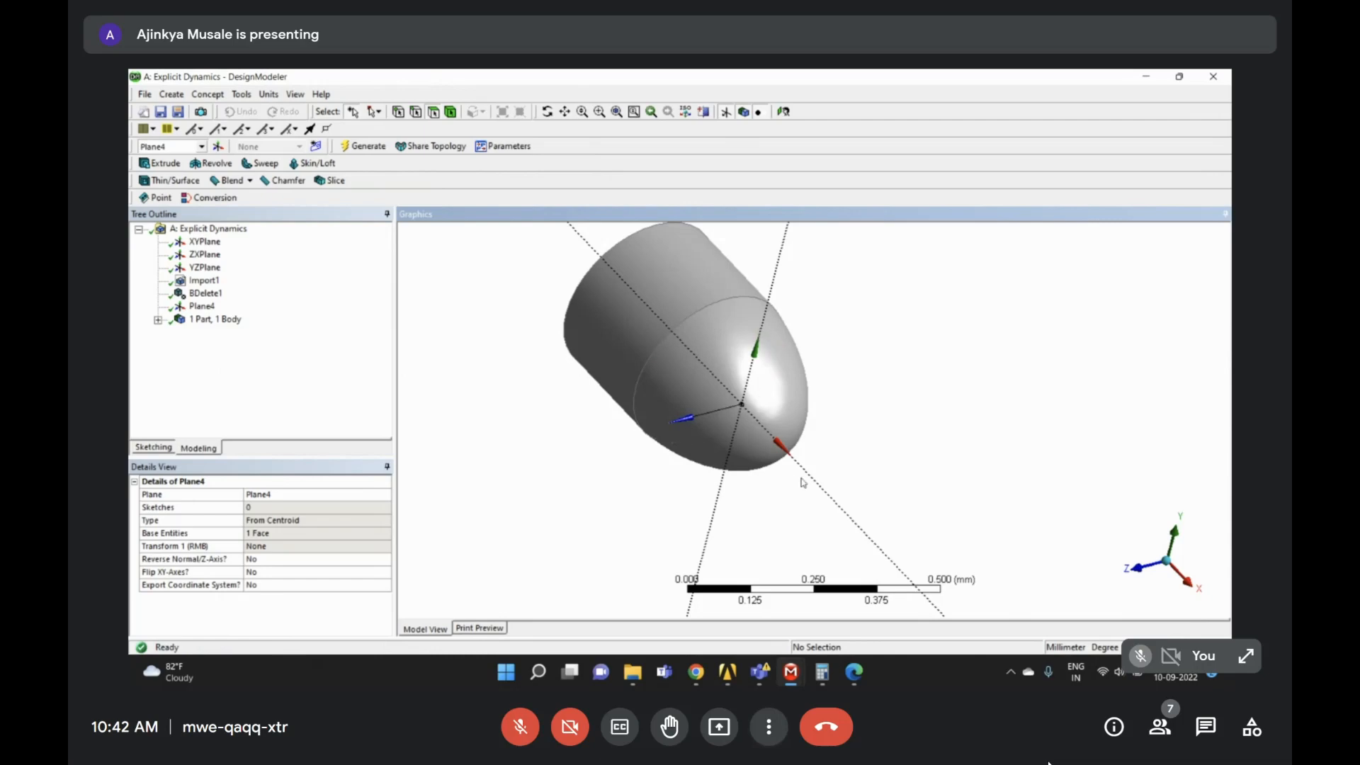
{"action": "left_click", "coordinate": [203, 308]}
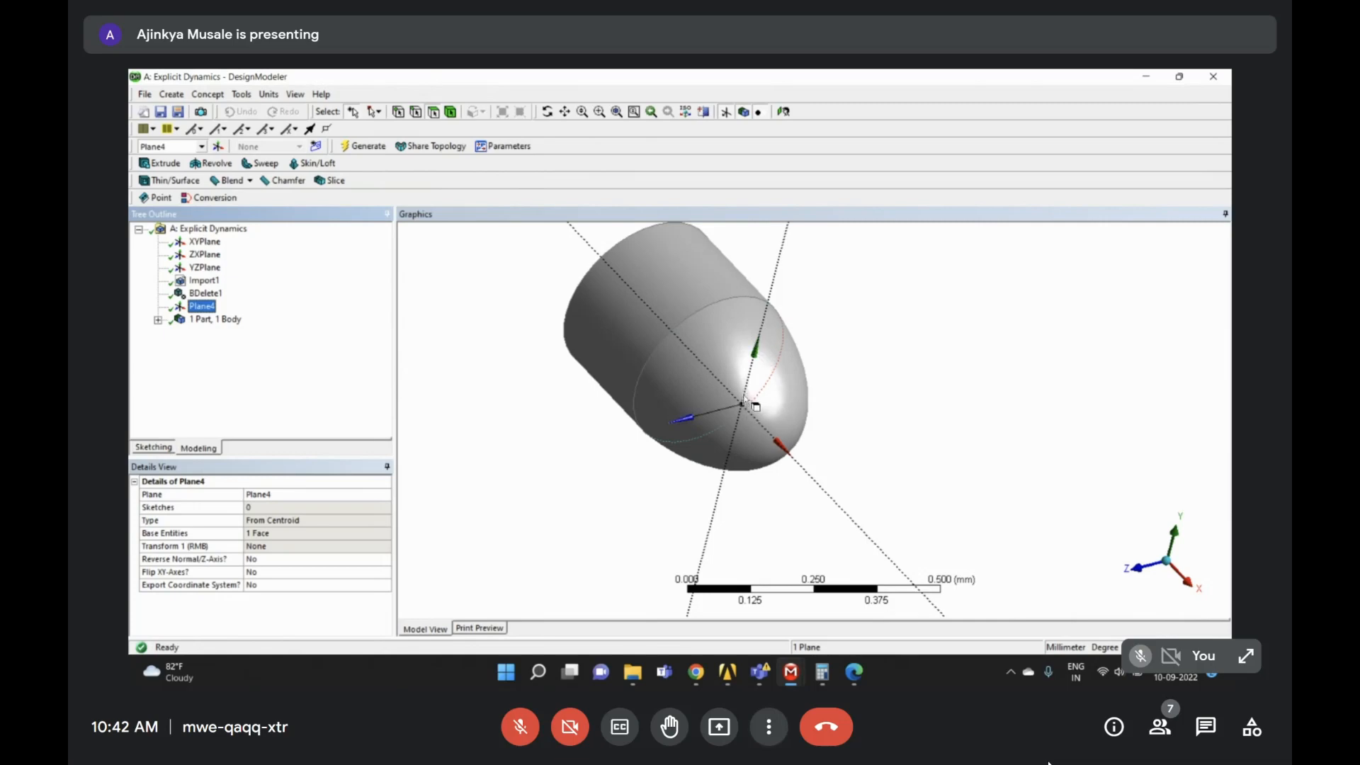
{"action": "scroll", "coordinate": [849, 420], "scroll_direction": "down", "scroll_amount": 2}
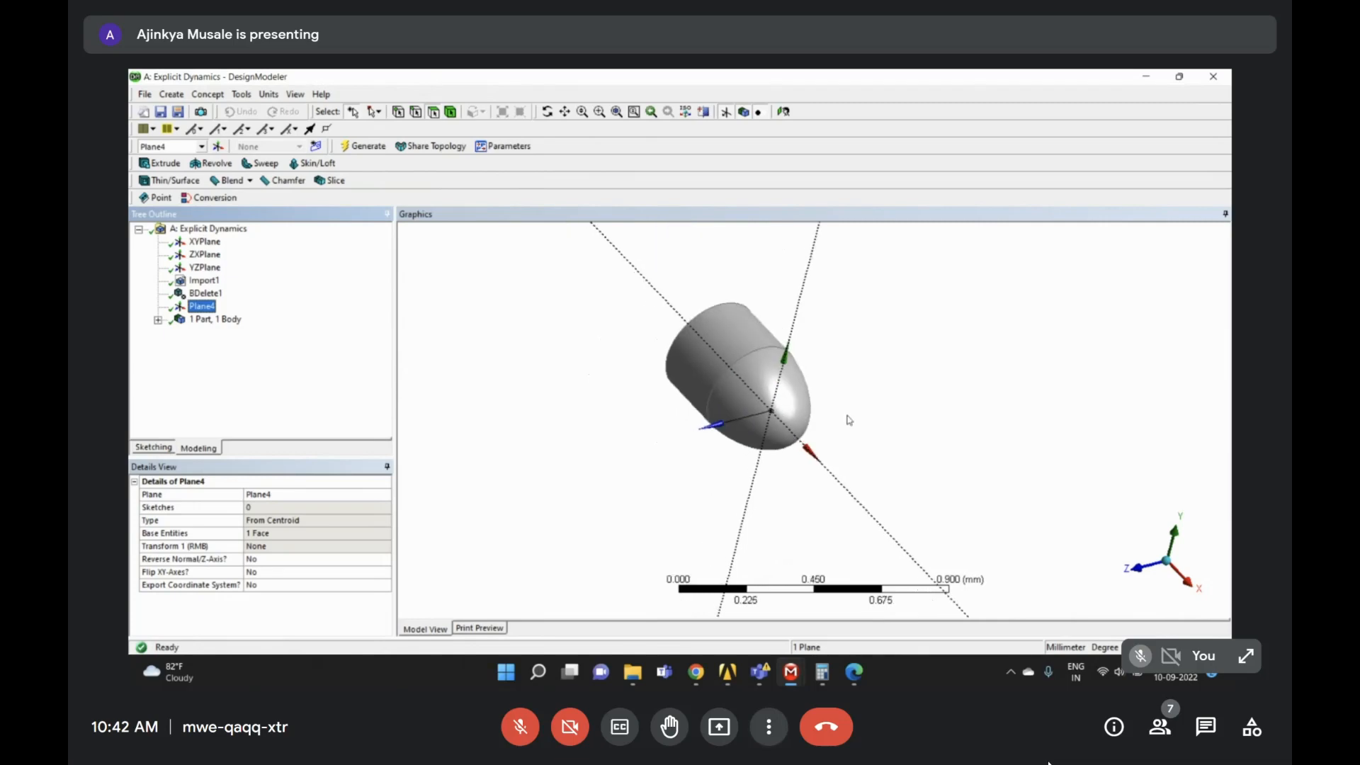
{"action": "scroll", "coordinate": [849, 420], "scroll_direction": "down", "scroll_amount": 3}
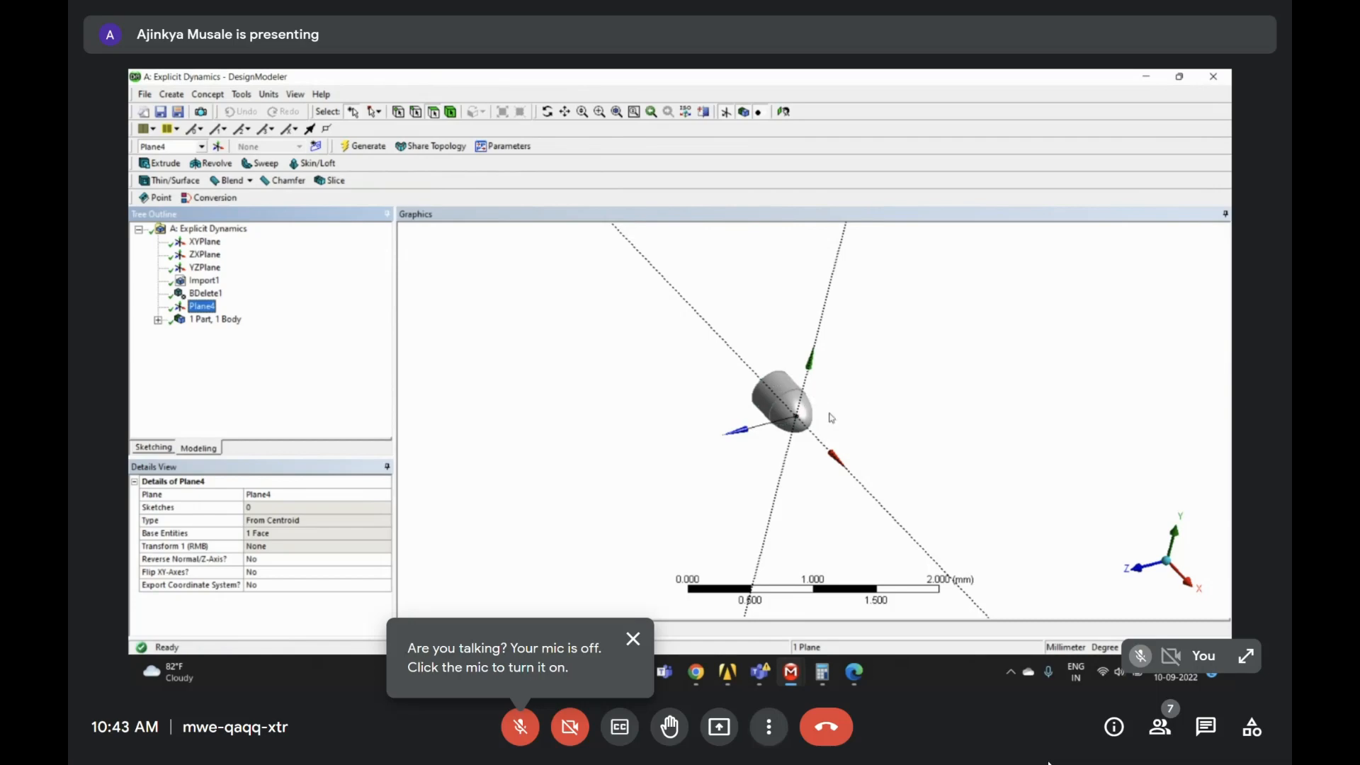
{"action": "right_click_drag", "start_coordinate": [683, 283], "coordinate": [958, 546]}
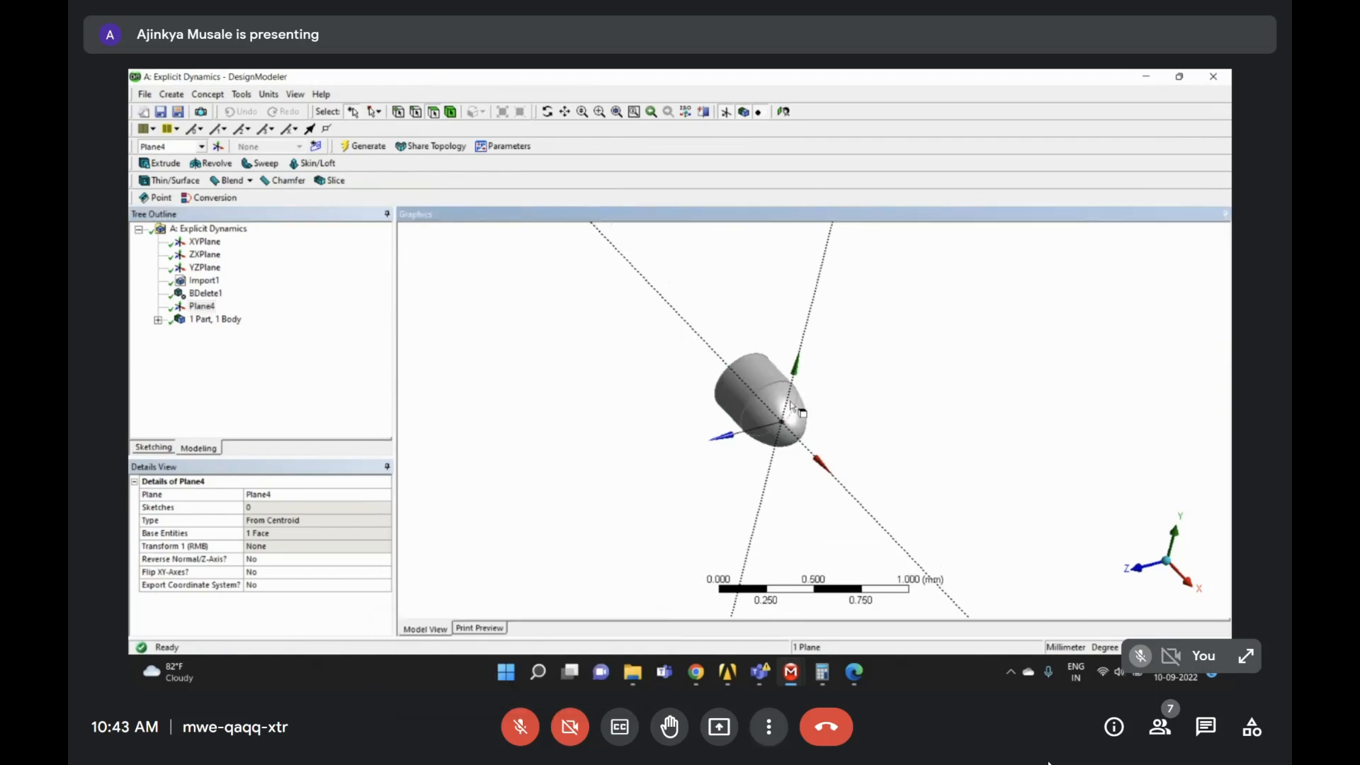
{"action": "left_click", "coordinate": [199, 409]}
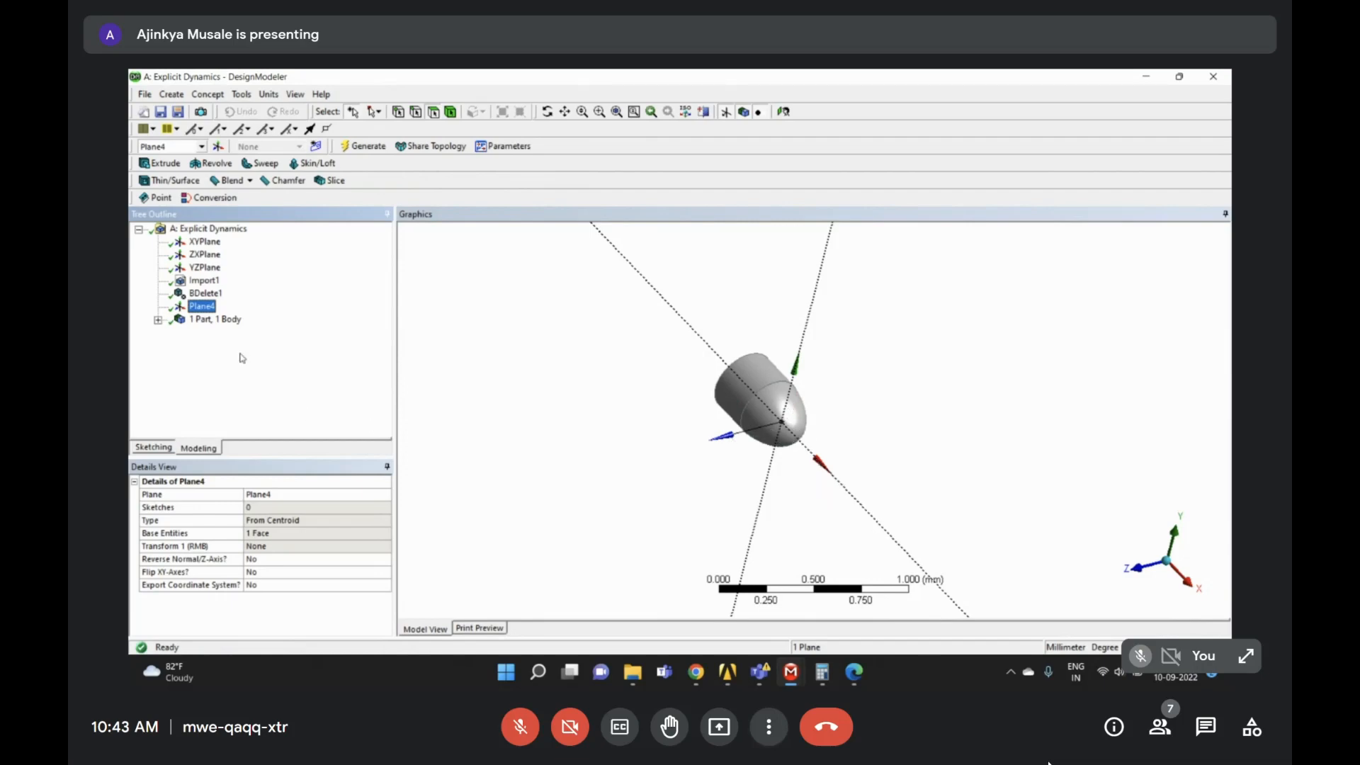
- Keep the nose face as Plane4's base and add a Rotate about Y transform of 90°
{"action": "right_click", "coordinate": [205, 308]}
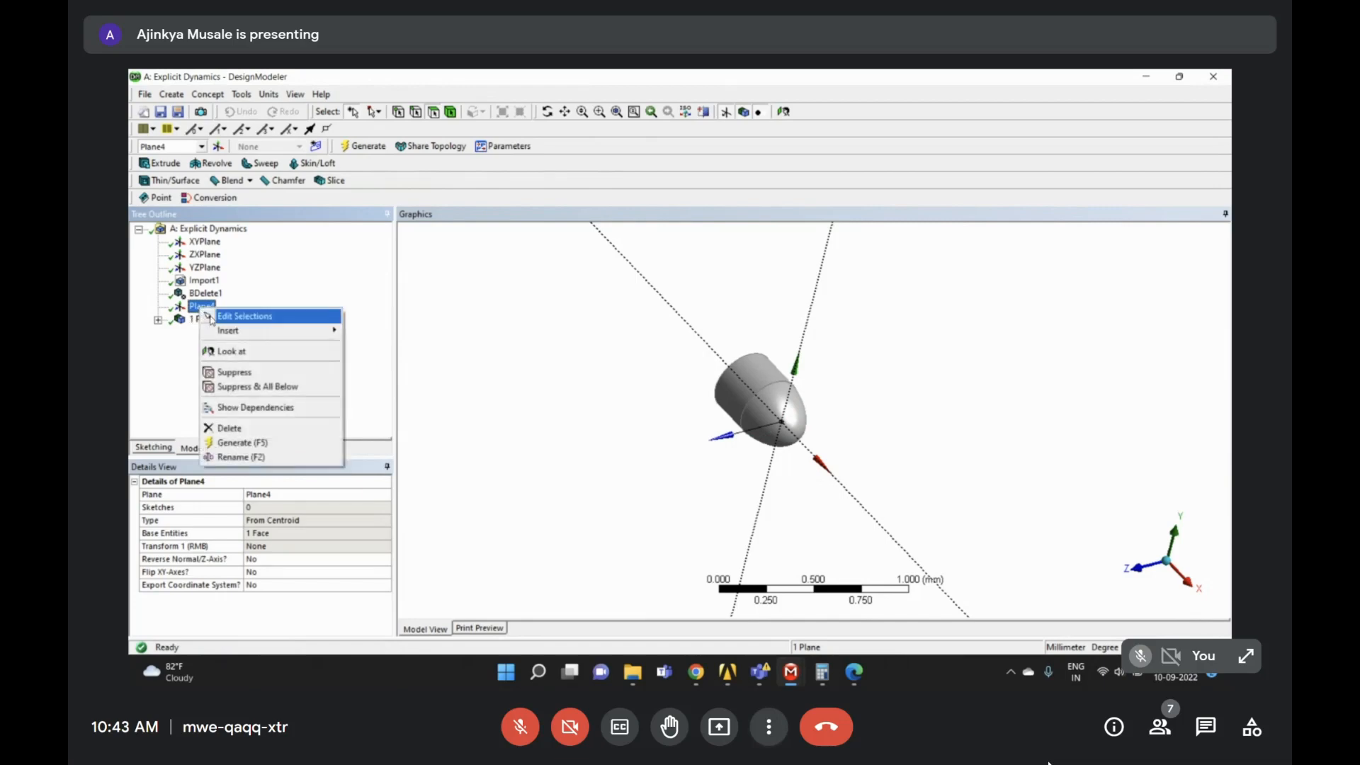
{"action": "left_click", "coordinate": [213, 315]}
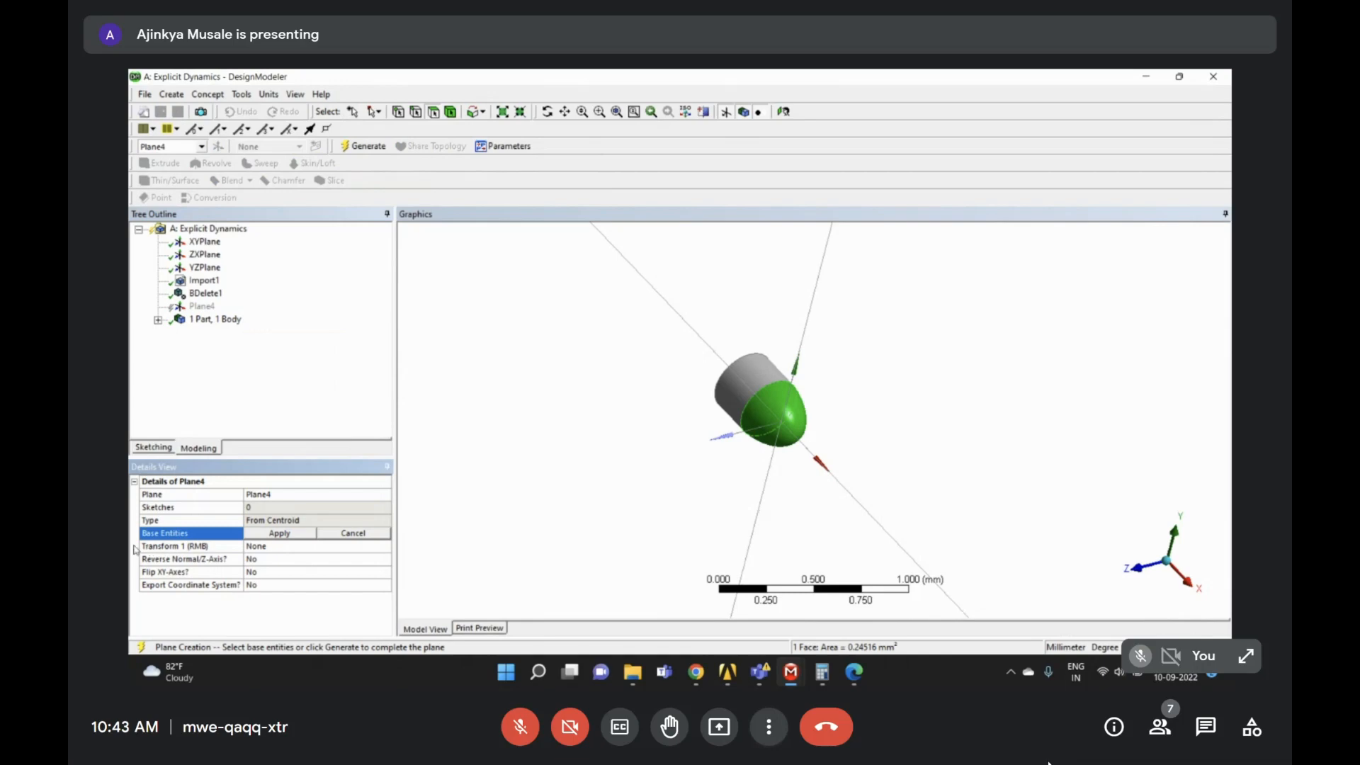
{"action": "left_click", "coordinate": [275, 548]}
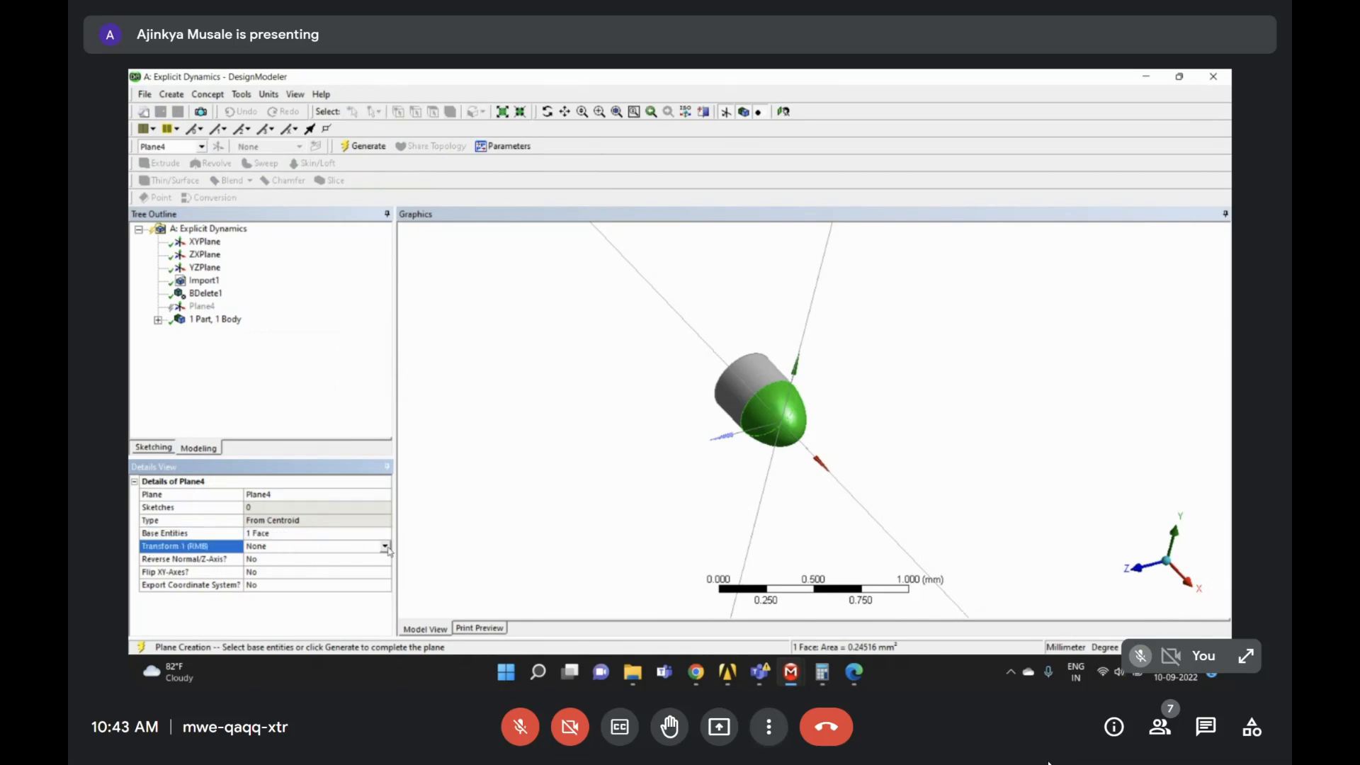
{"action": "left_click", "coordinate": [386, 547]}
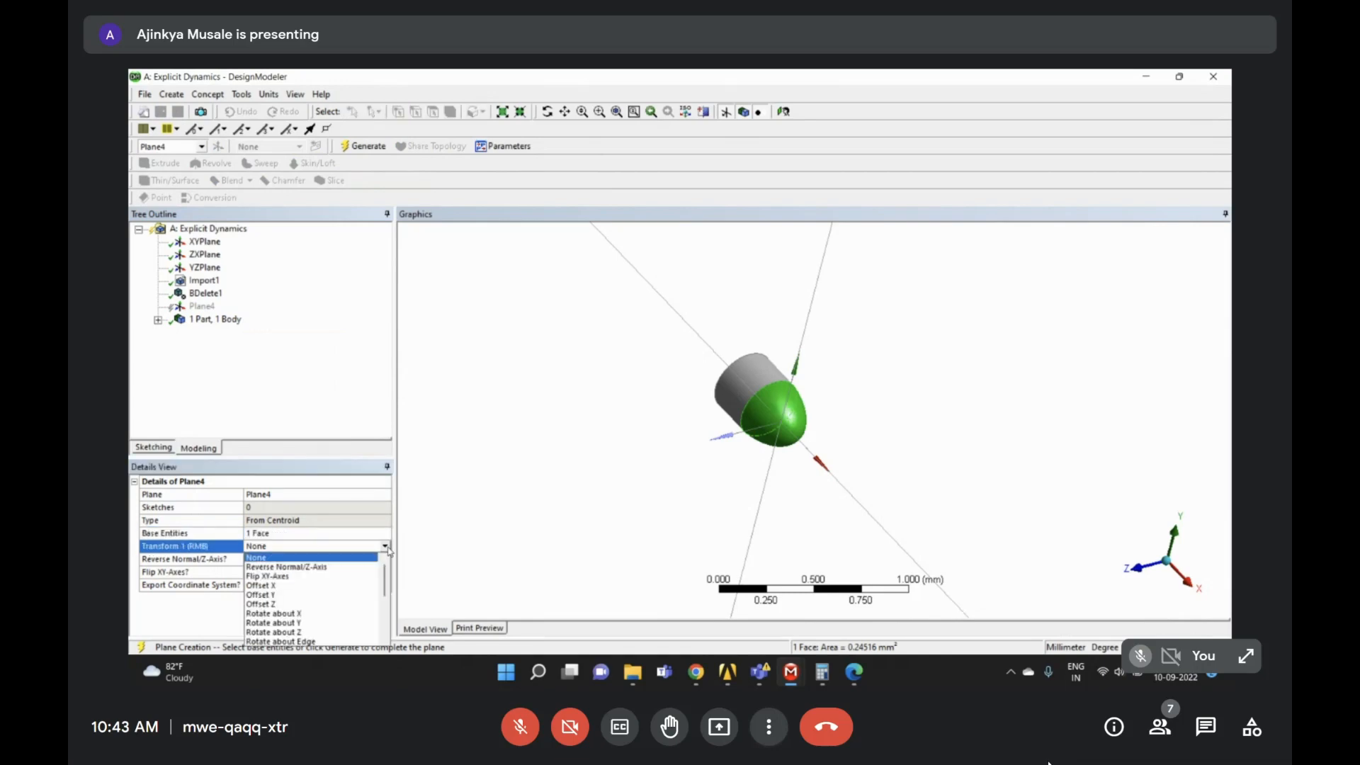
{"action": "left_click", "coordinate": [305, 622]}
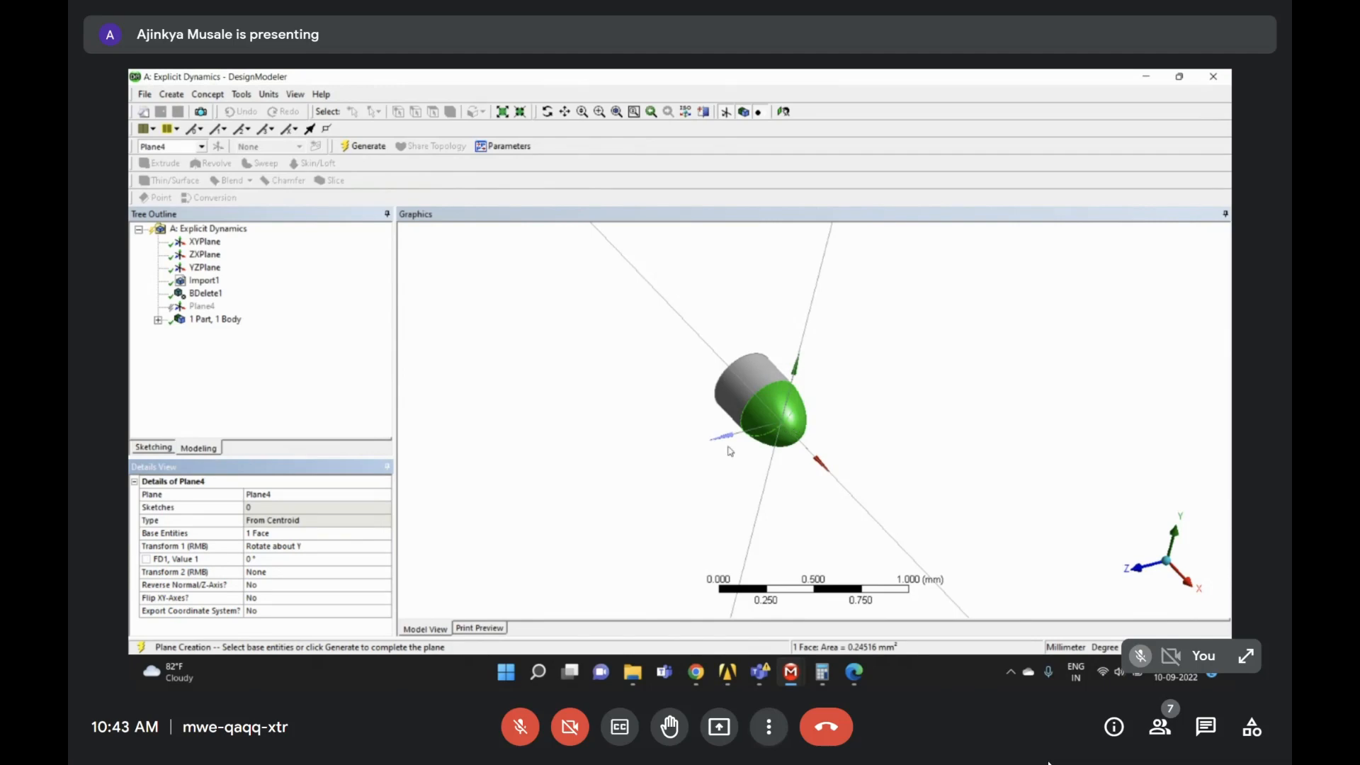
{"action": "left_click", "coordinate": [265, 559]}
{"action": "type", "text": "90"}
{"action": "key", "text": "Return"}
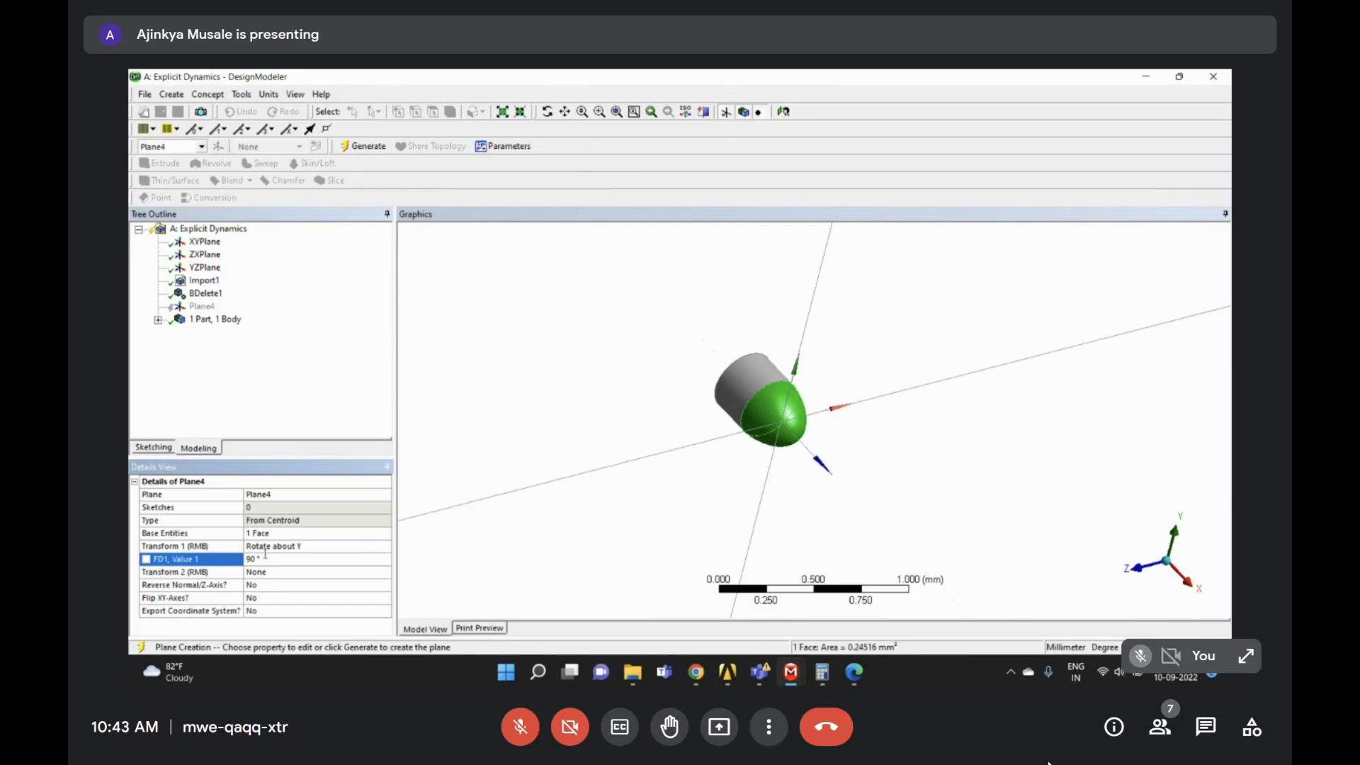
- Clear the face selection and generate the rotated Plane4
{"action": "middle_click_drag", "start_coordinate": [880, 391], "coordinate": [766, 379]}
{"action": "right_click_drag", "start_coordinate": [749, 337], "coordinate": [859, 408]}
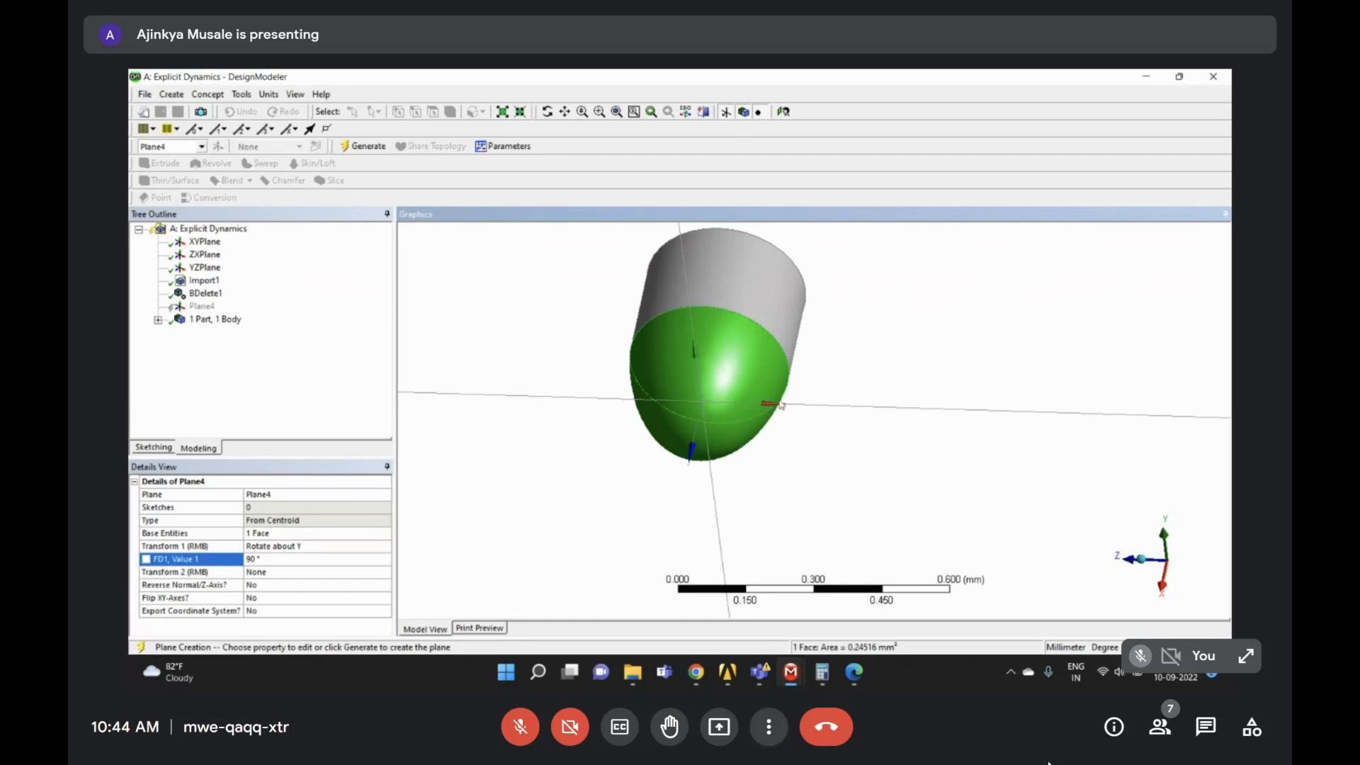
{"action": "left_click", "coordinate": [837, 346]}
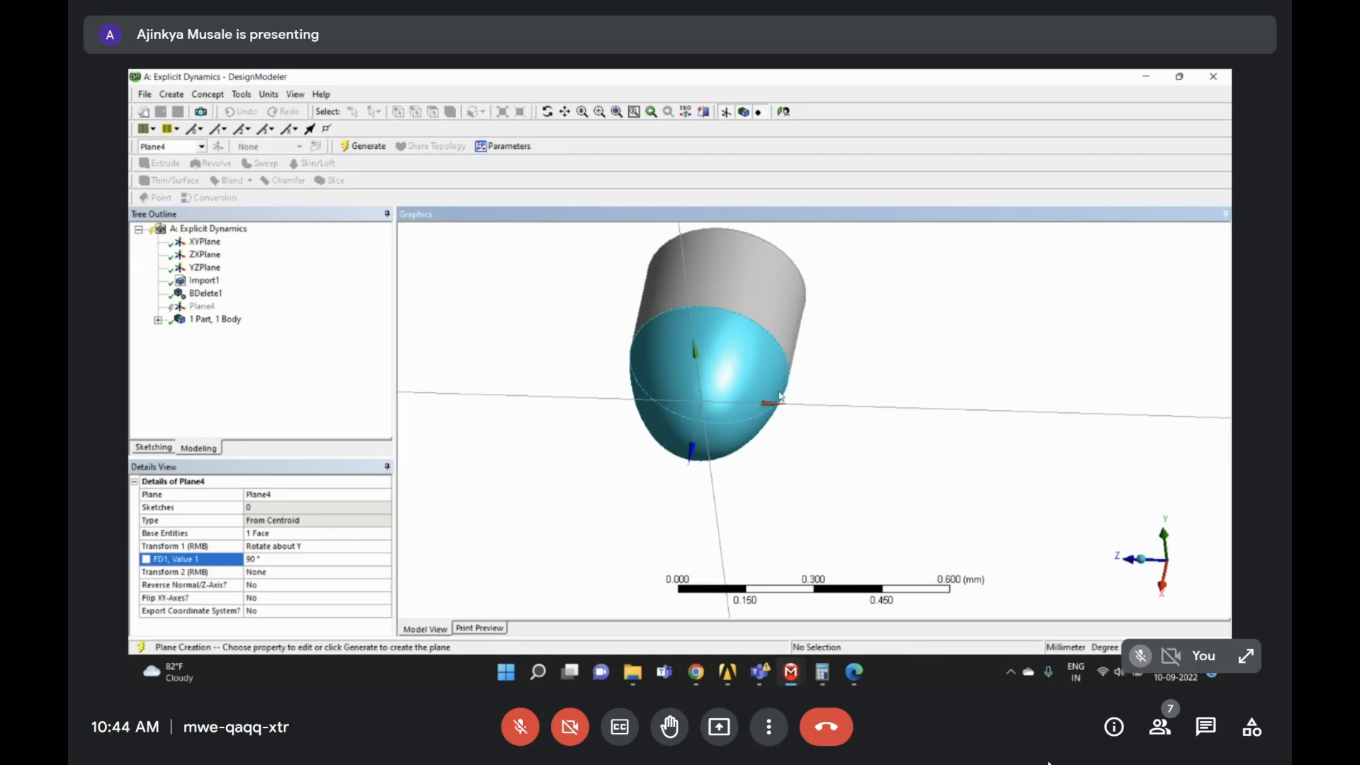
{"action": "left_click", "coordinate": [362, 146]}
- View the model along Z, zoom on the nose, and reselect Plane4 for review
{"action": "middle_click_drag", "start_coordinate": [752, 418], "coordinate": [873, 384]}
{"action": "scroll", "coordinate": [965, 410], "scroll_direction": "down", "scroll_amount": 3}
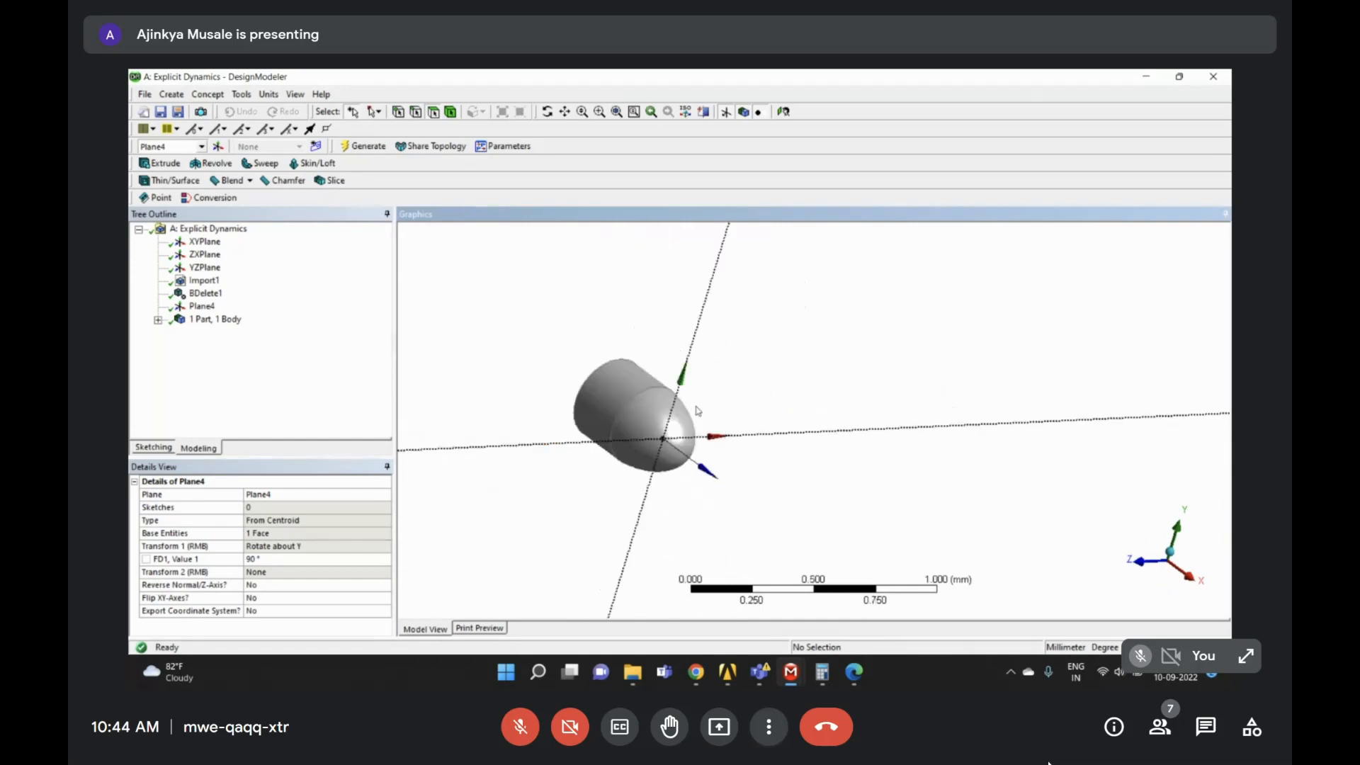
{"action": "left_click", "coordinate": [1139, 565]}
{"action": "scroll", "coordinate": [722, 373], "scroll_direction": "up", "scroll_amount": 3}
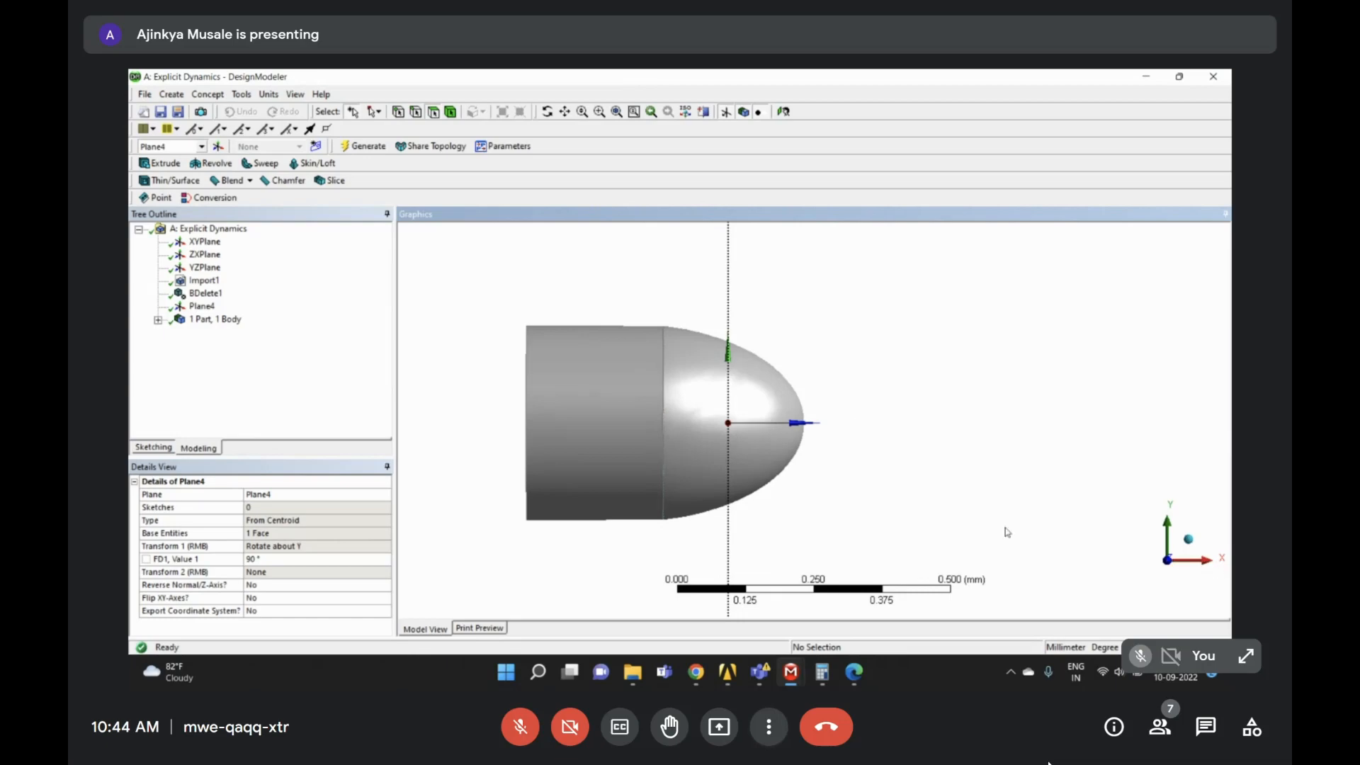
{"action": "right_click_drag", "start_coordinate": [582, 289], "coordinate": [917, 558]}
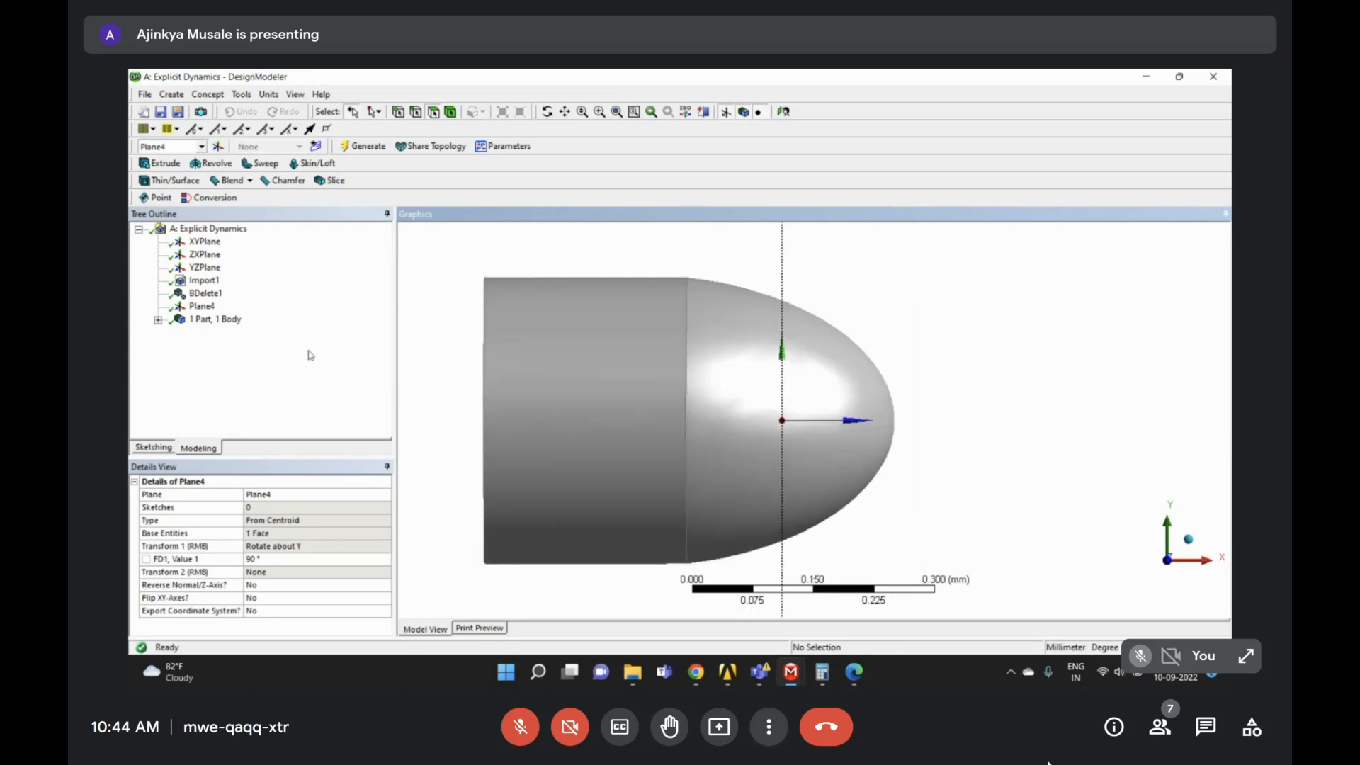
{"action": "left_click", "coordinate": [228, 308]}
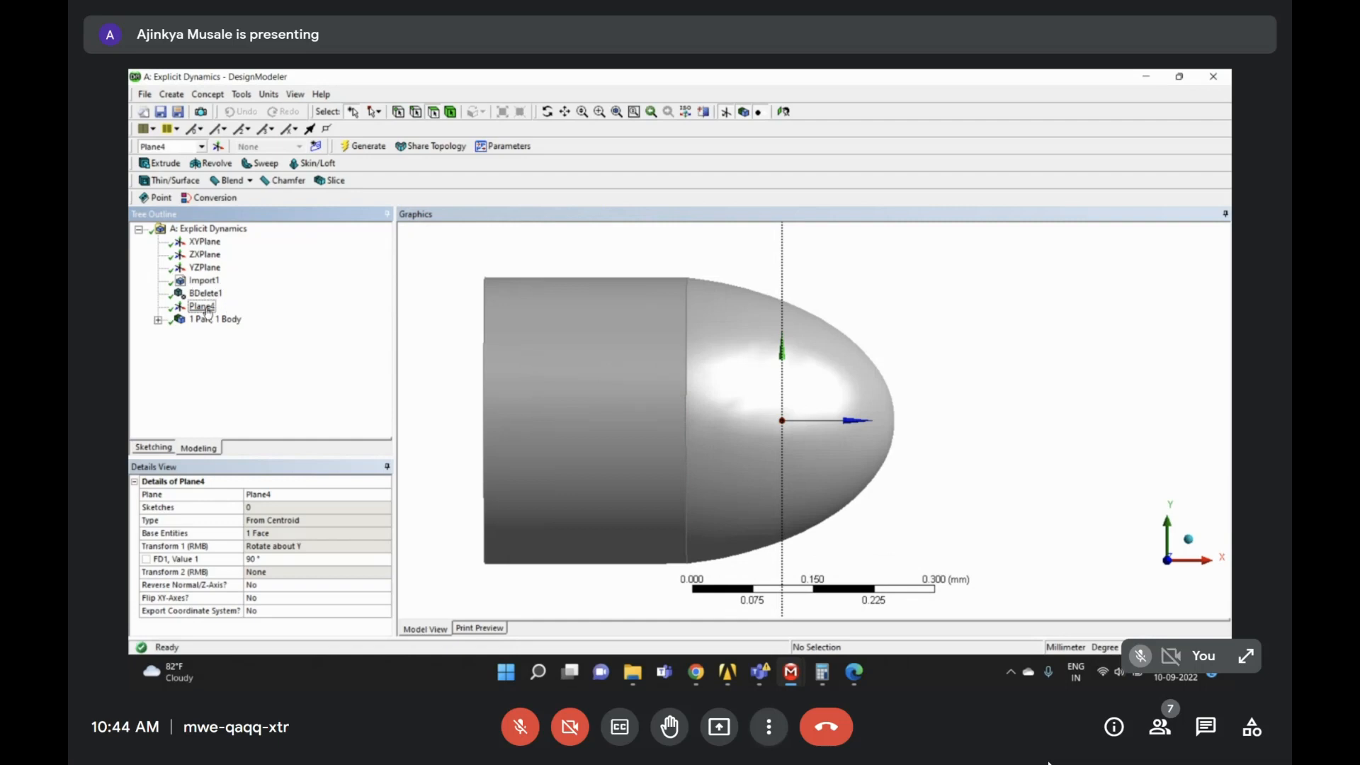
{"action": "left_click", "coordinate": [203, 307]}
- Reapply the nose face as Plane4's base and add an Offset Z transform
{"action": "right_click", "coordinate": [204, 312]}
{"action": "left_click", "coordinate": [234, 316]}
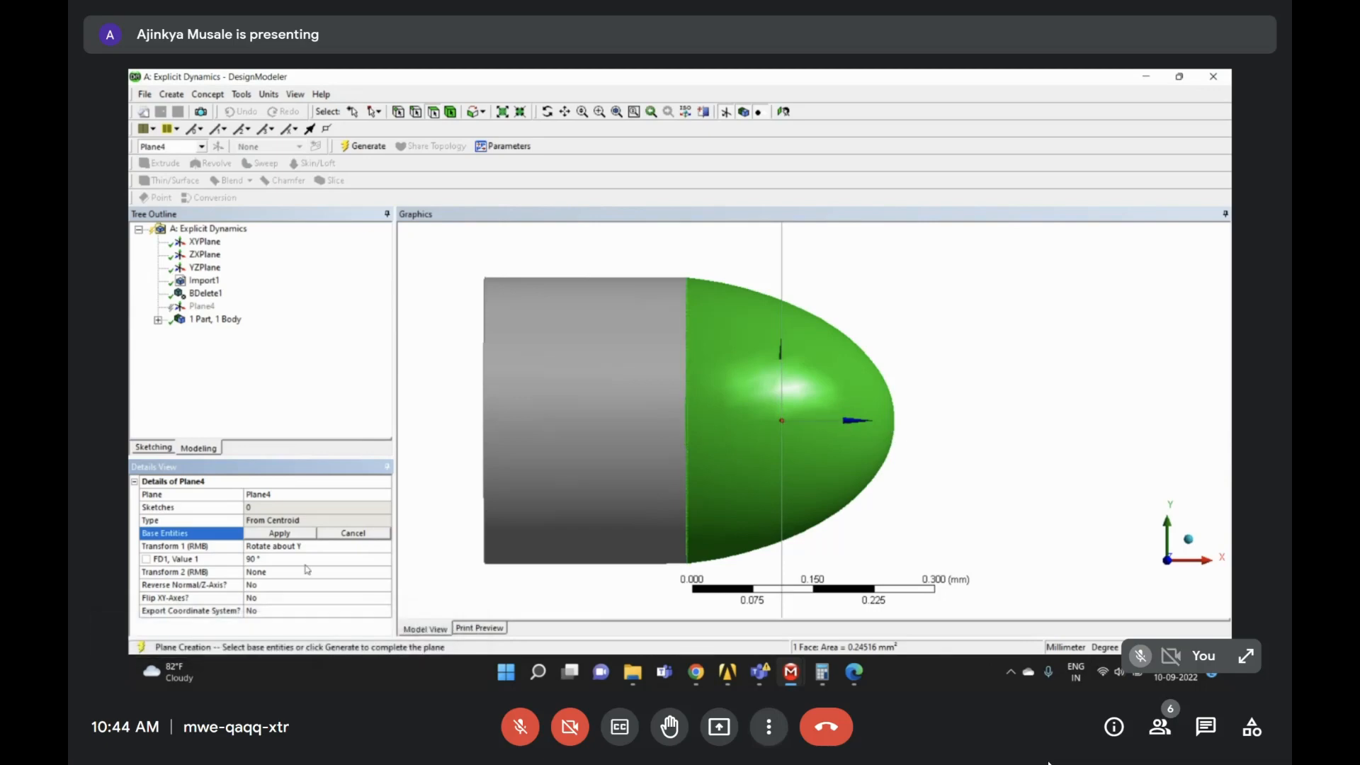
{"action": "left_click", "coordinate": [282, 574]}
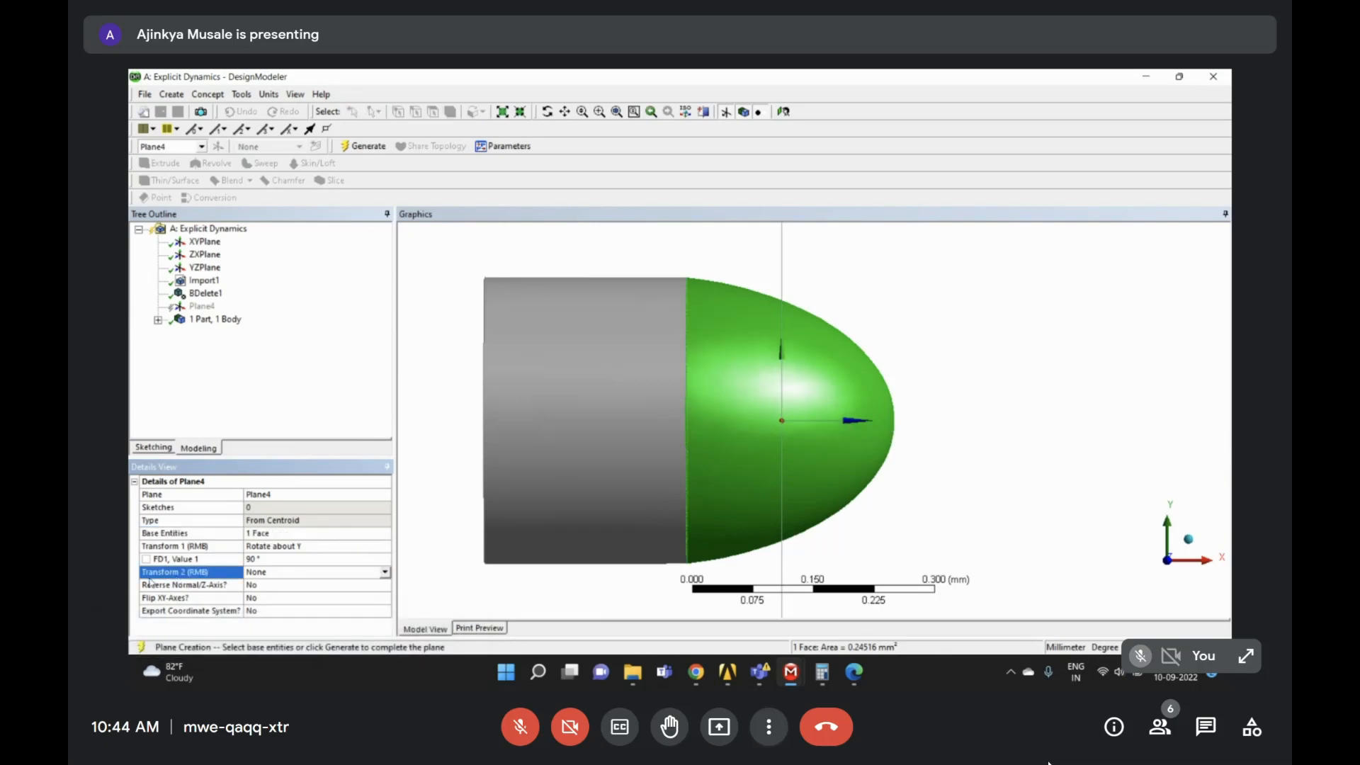
{"action": "left_click", "coordinate": [385, 574]}
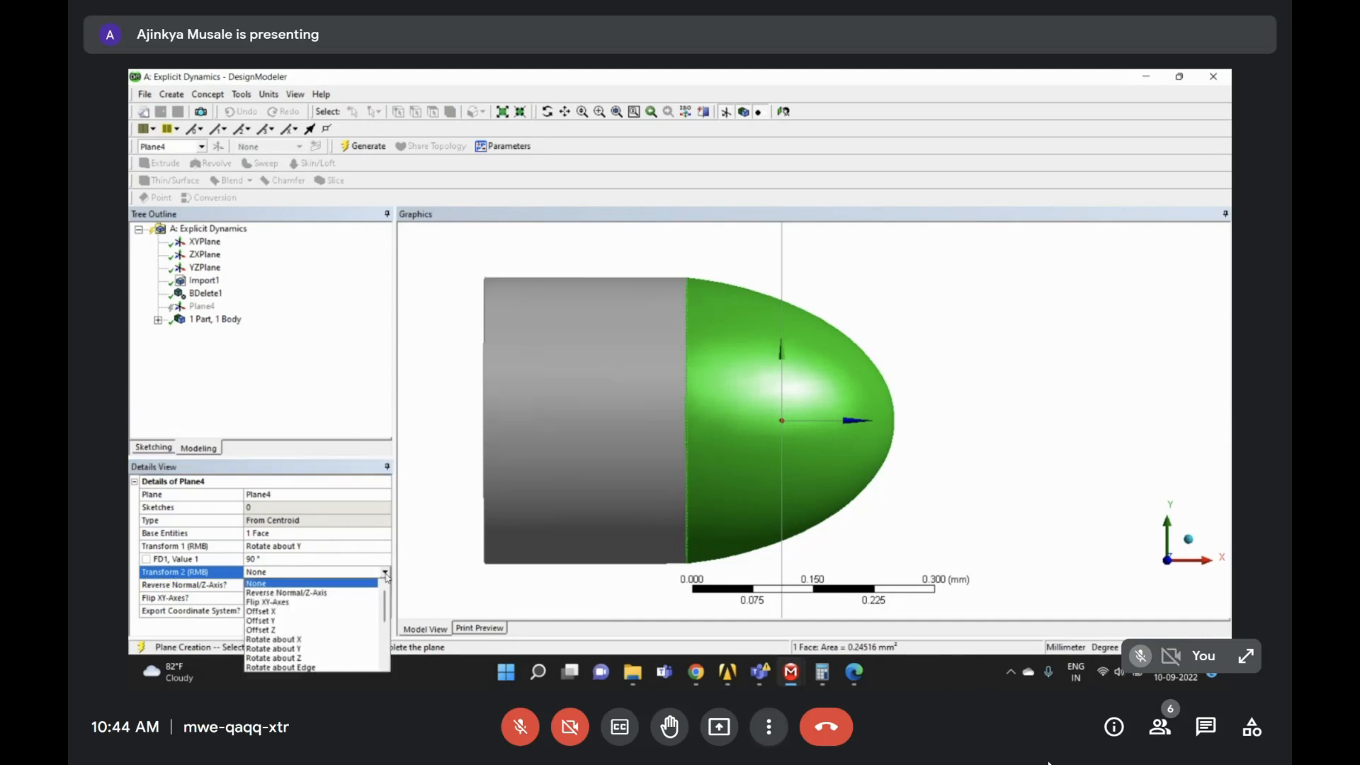
{"action": "left_click", "coordinate": [262, 630]}
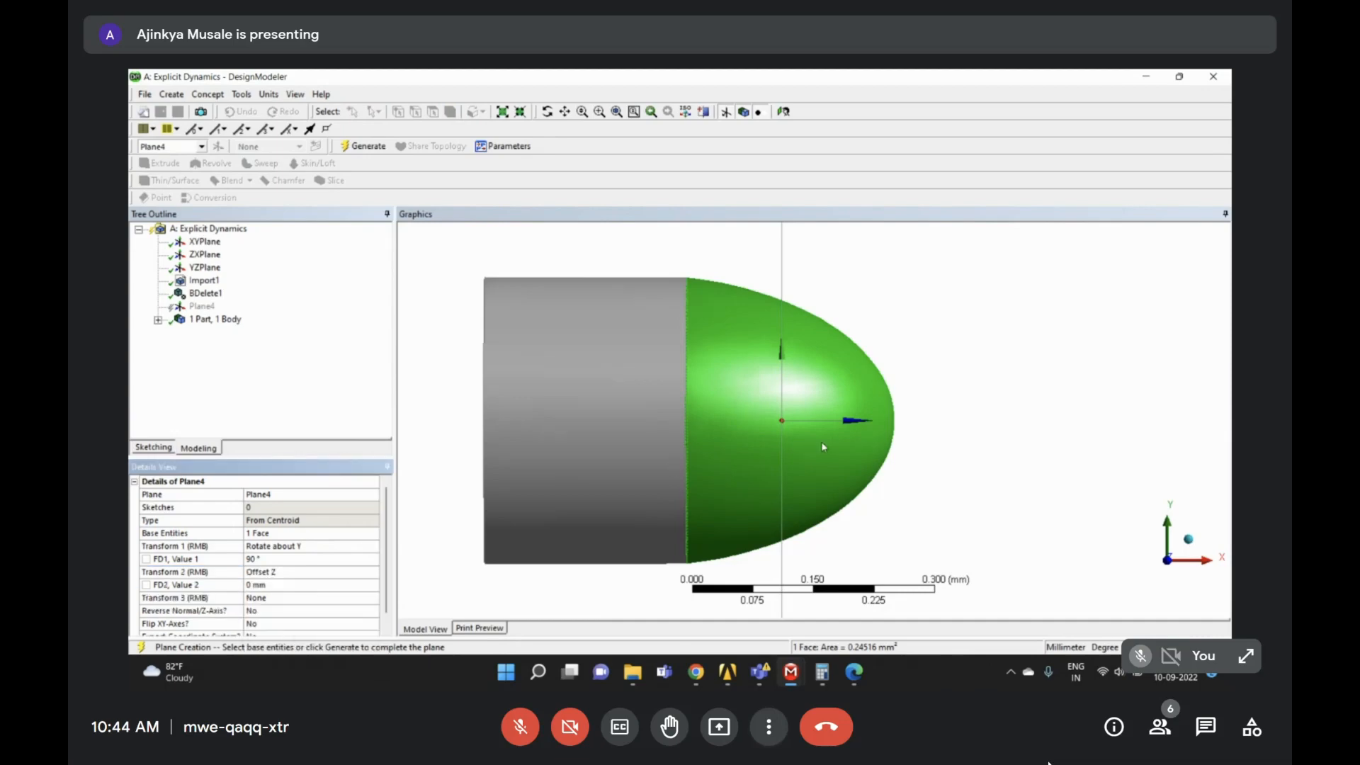
{"action": "scroll", "coordinate": [823, 446], "scroll_direction": "down", "scroll_amount": 1}
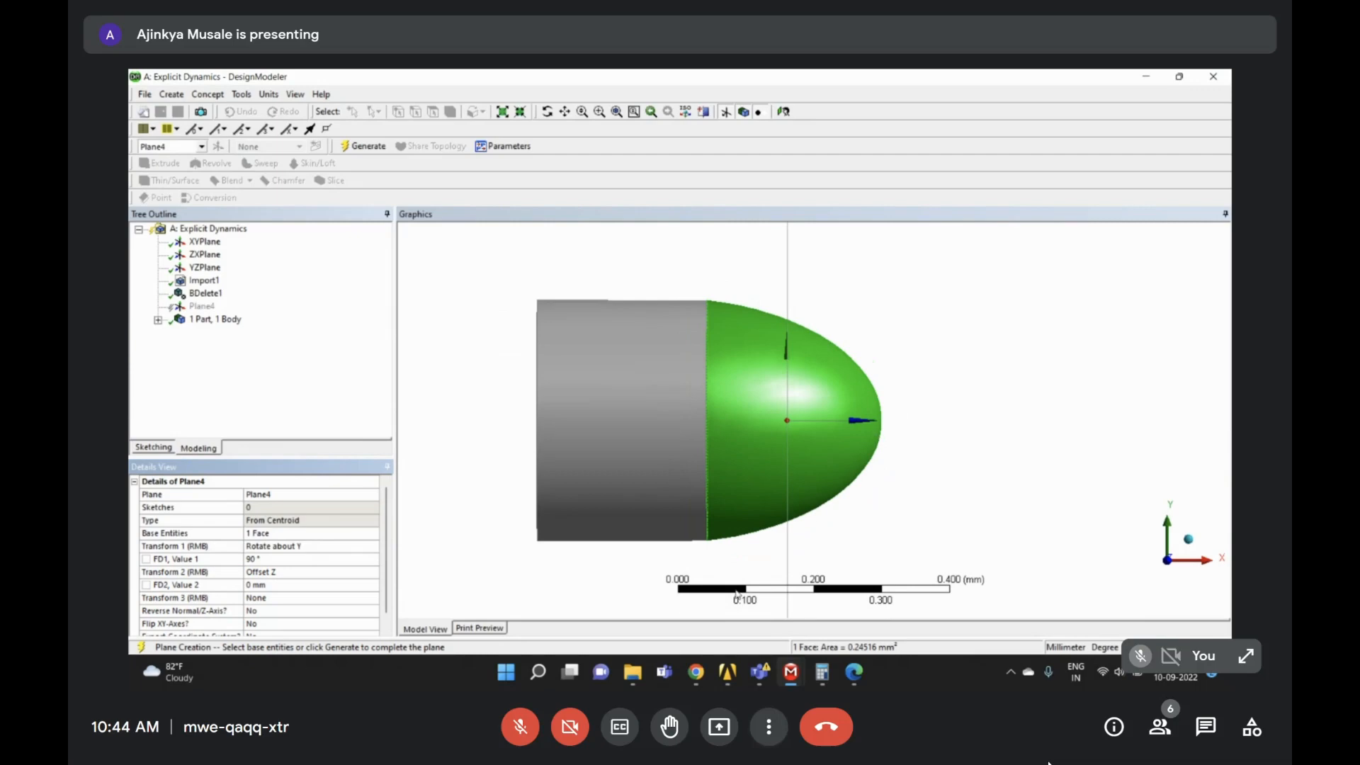
{"action": "middle_click_drag", "start_coordinate": [920, 396], "coordinate": [811, 431], "text": "ctrl"}
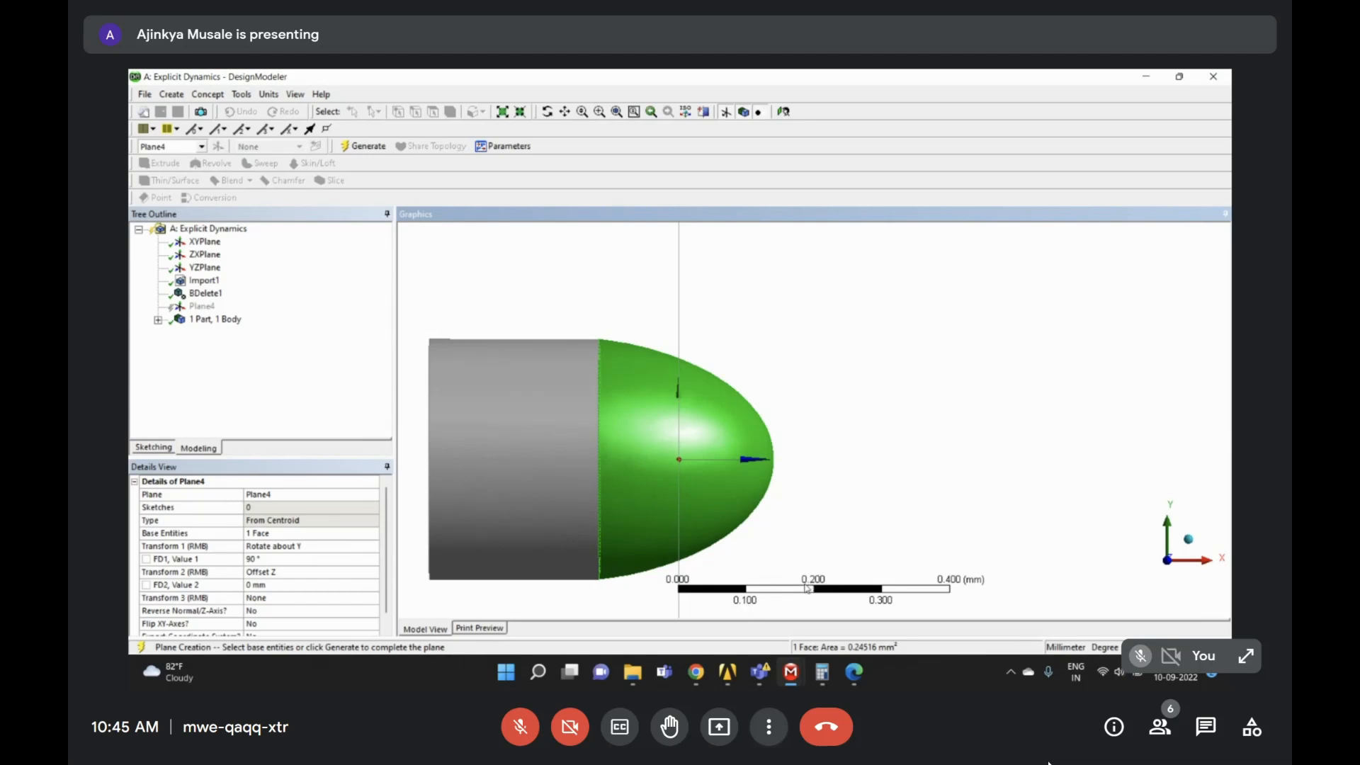
- Adjust the Z offset through 0.15, 0.13 and 0.135 to a final 0.14 mm
{"action": "left_click", "coordinate": [269, 587]}
{"action": "type", "text": ".15"}
{"action": "key", "text": "Return"}
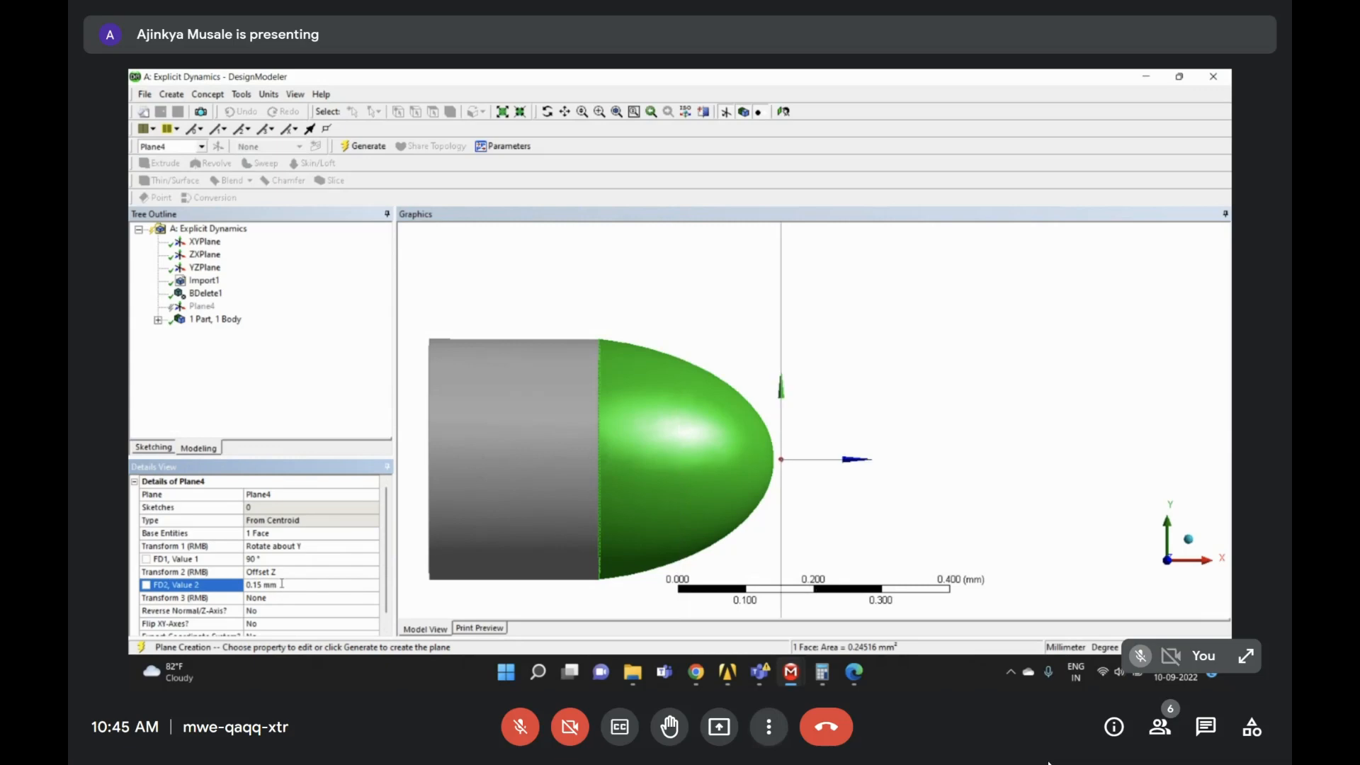
{"action": "right_click_drag", "start_coordinate": [561, 304], "coordinate": [903, 599]}
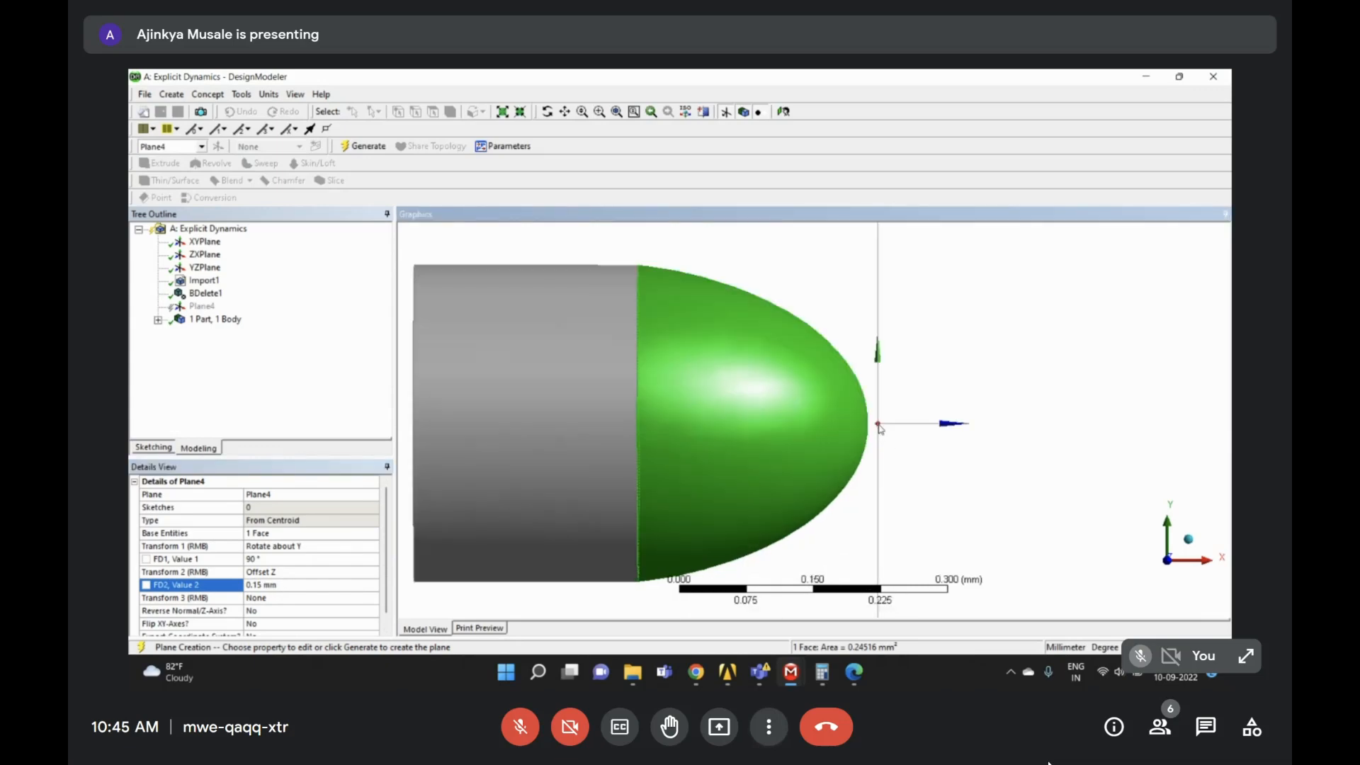
{"action": "left_click", "coordinate": [310, 585]}
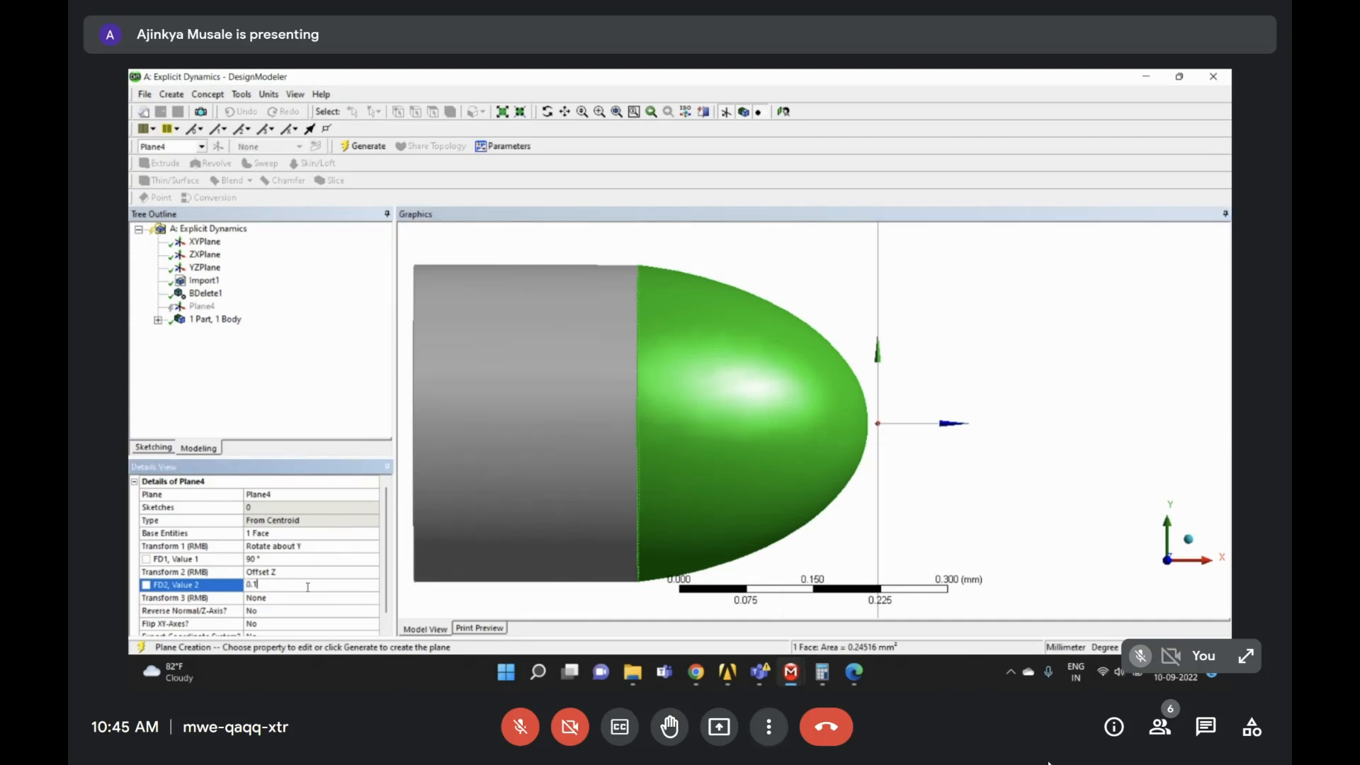
{"action": "type", "text": "3"}
{"action": "key", "text": "Return"}
{"action": "left_click", "coordinate": [308, 585]}
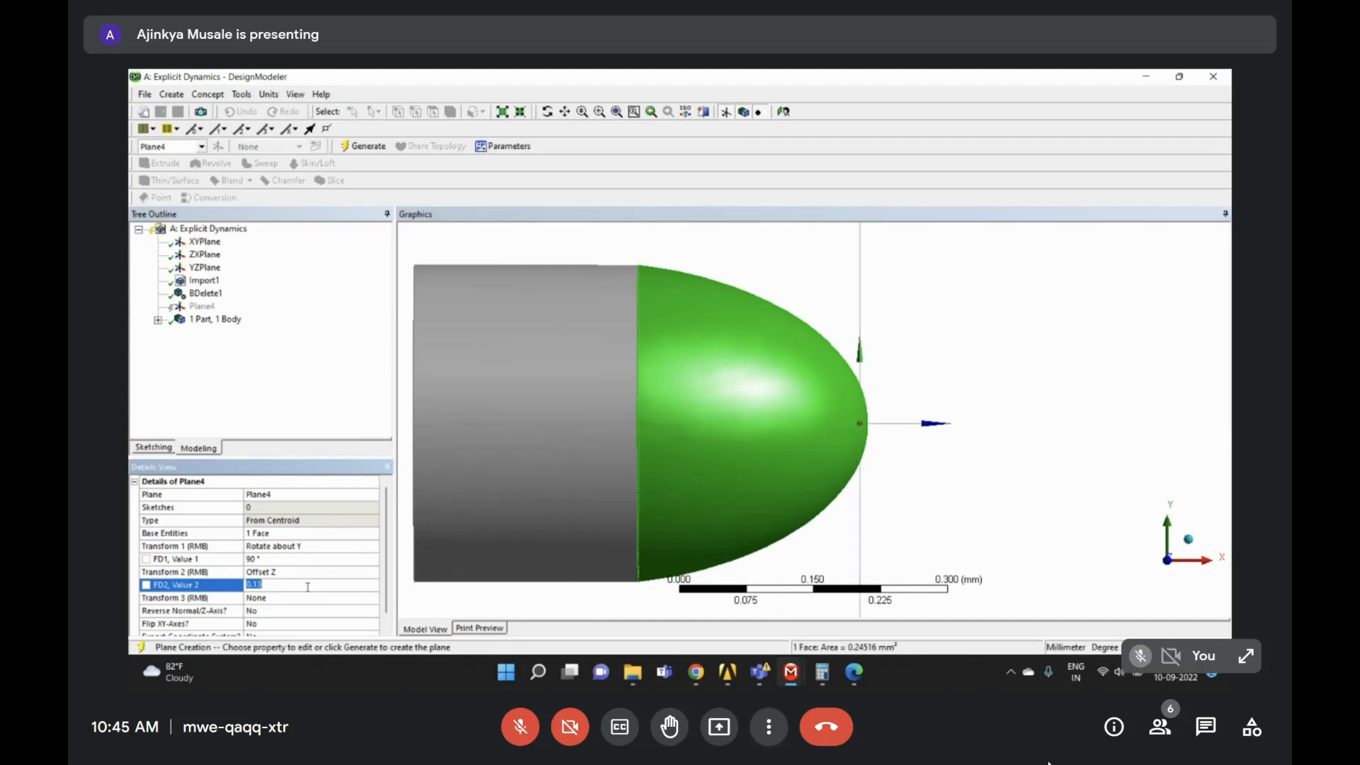
{"action": "type", "text": "5"}
{"action": "key", "text": "Return"}
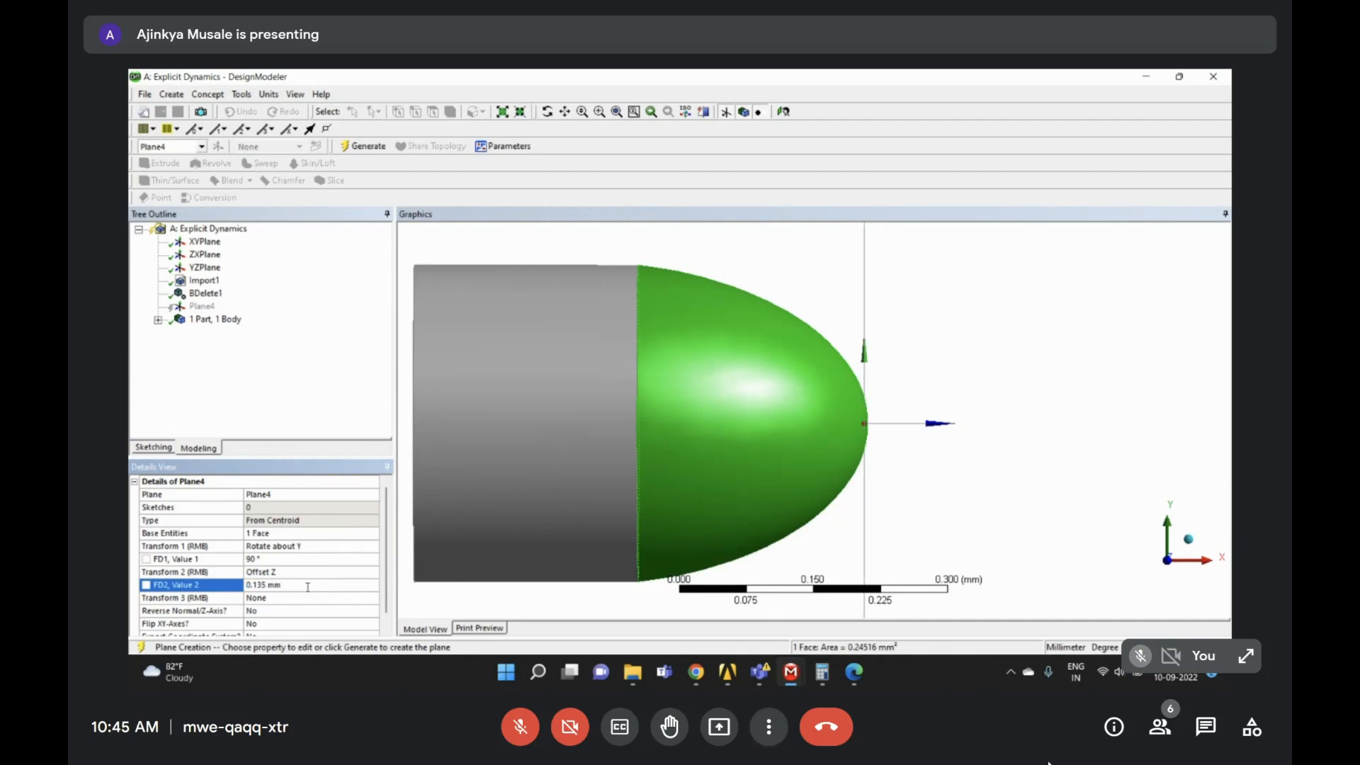
{"action": "left_click", "coordinate": [308, 585]}
{"action": "left_click", "coordinate": [308, 586]}
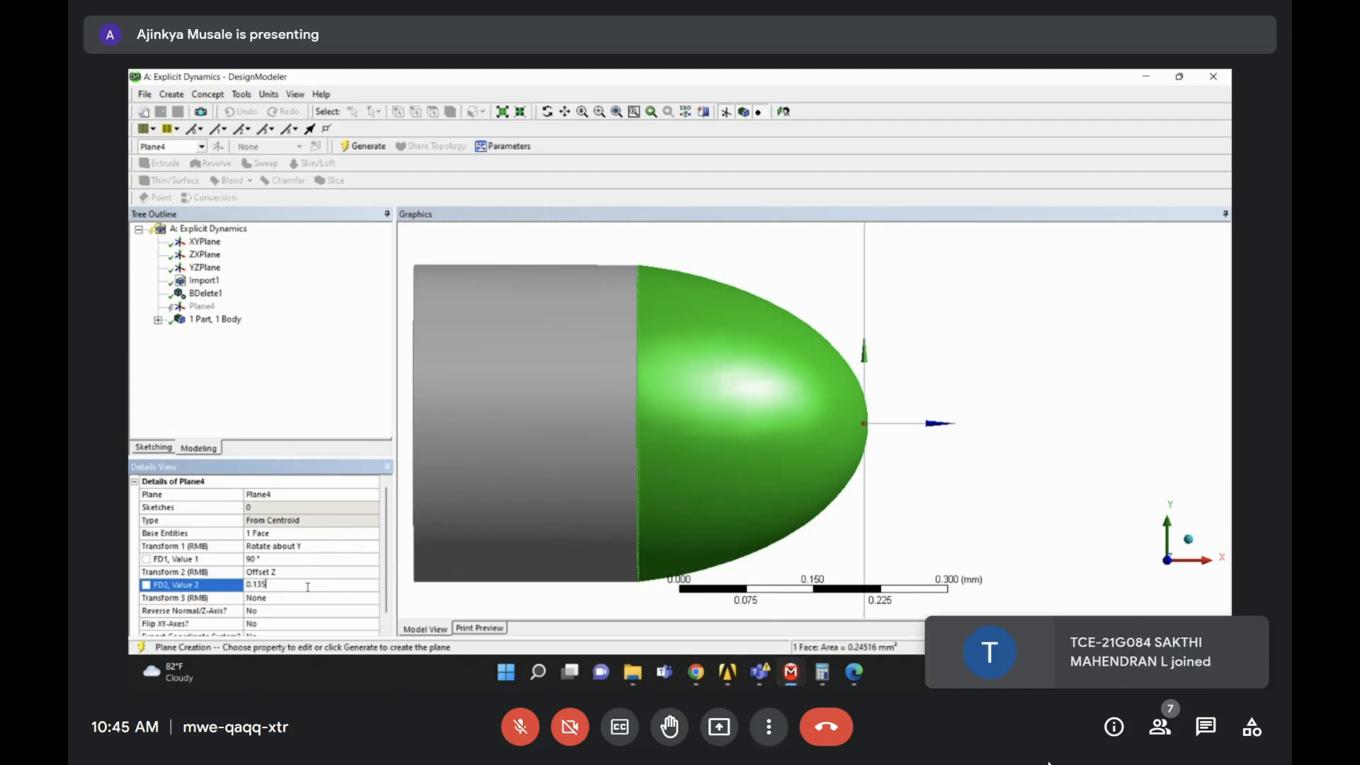
{"action": "type", "text": "4"}
{"action": "key", "text": "Return"}
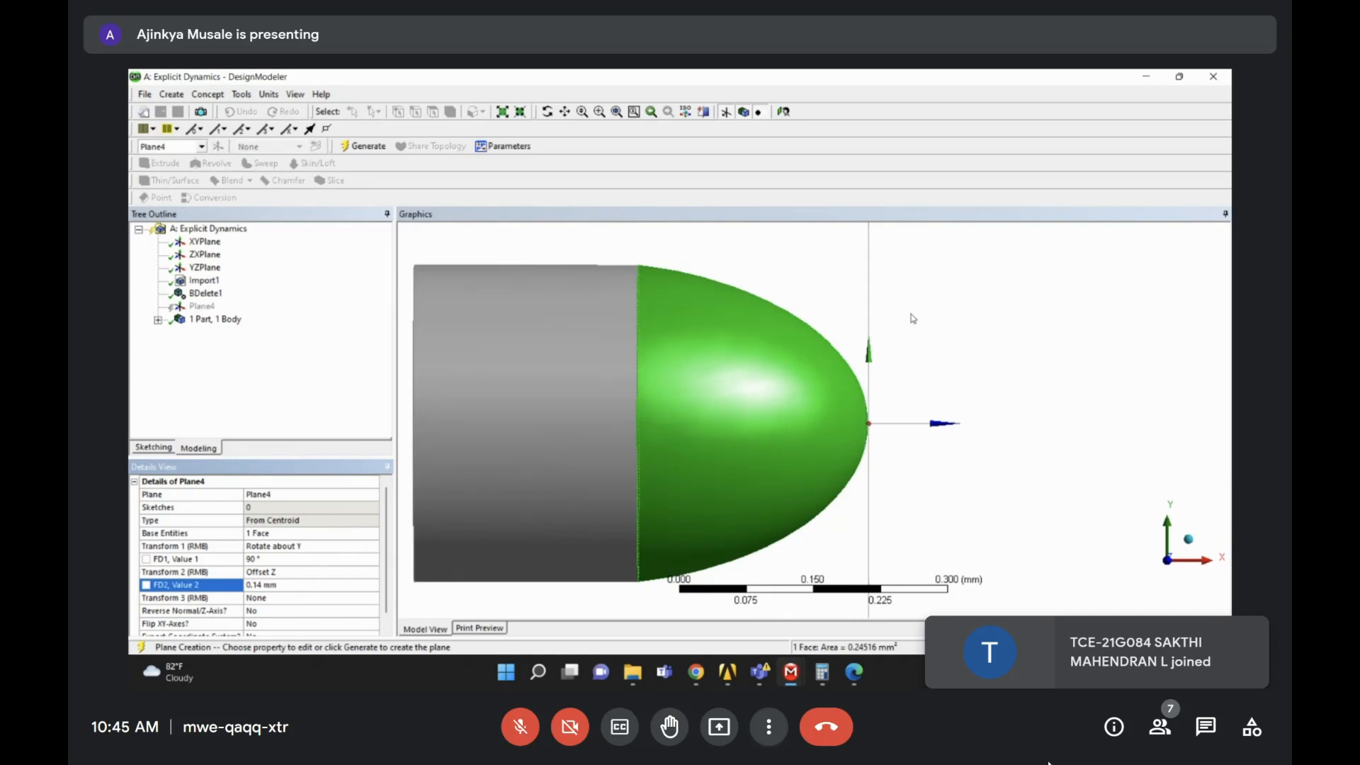
- Check the assignment PDF's 10 mm wall distance and begin re-editing the Z offset
{"action": "left_click", "coordinate": [949, 318]}
{"action": "middle_click_drag", "start_coordinate": [978, 340], "coordinate": [898, 382]}
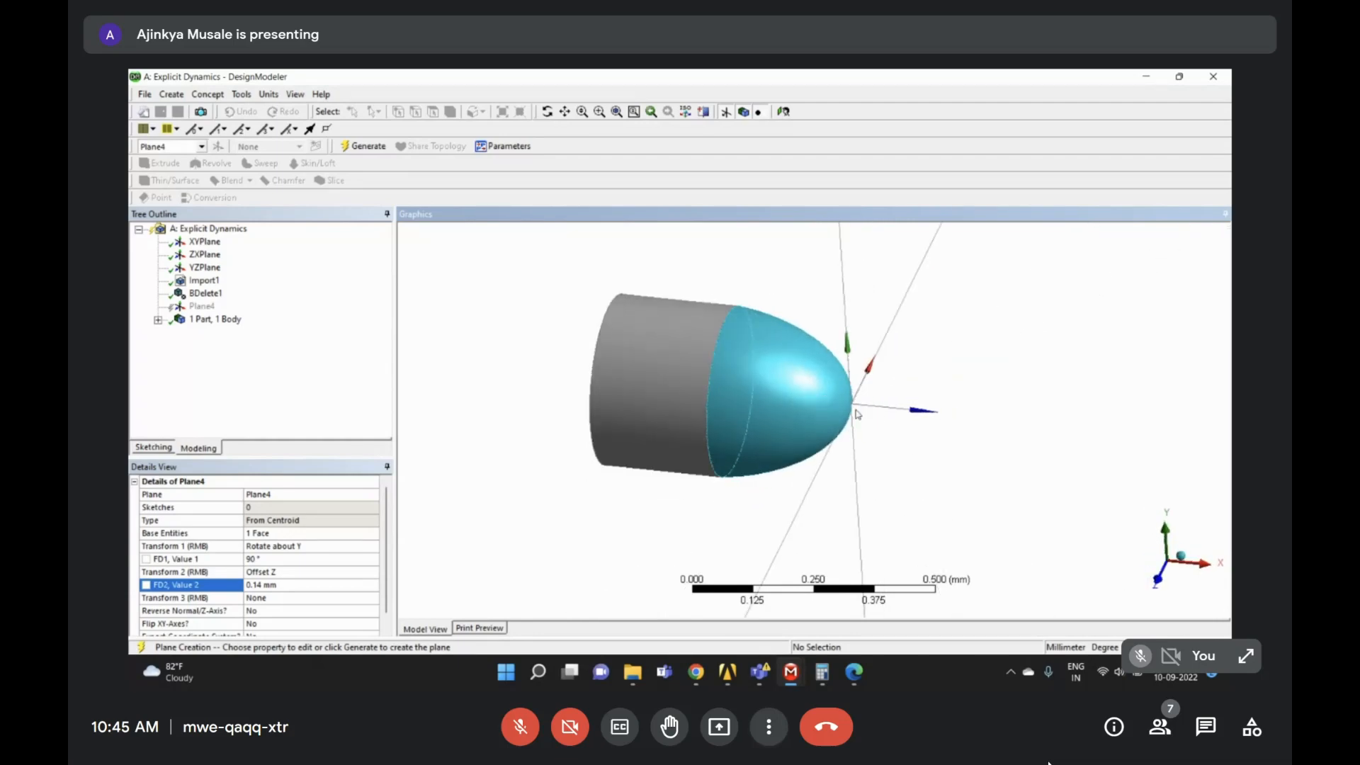
{"action": "mouse_move", "coordinate": [859, 413]}
{"action": "middle_mouse_down"}
{"action": "mouse_move", "coordinate": [878, 394]}
{"action": "mouse_move", "coordinate": [862, 402]}
{"action": "middle_mouse_up"}
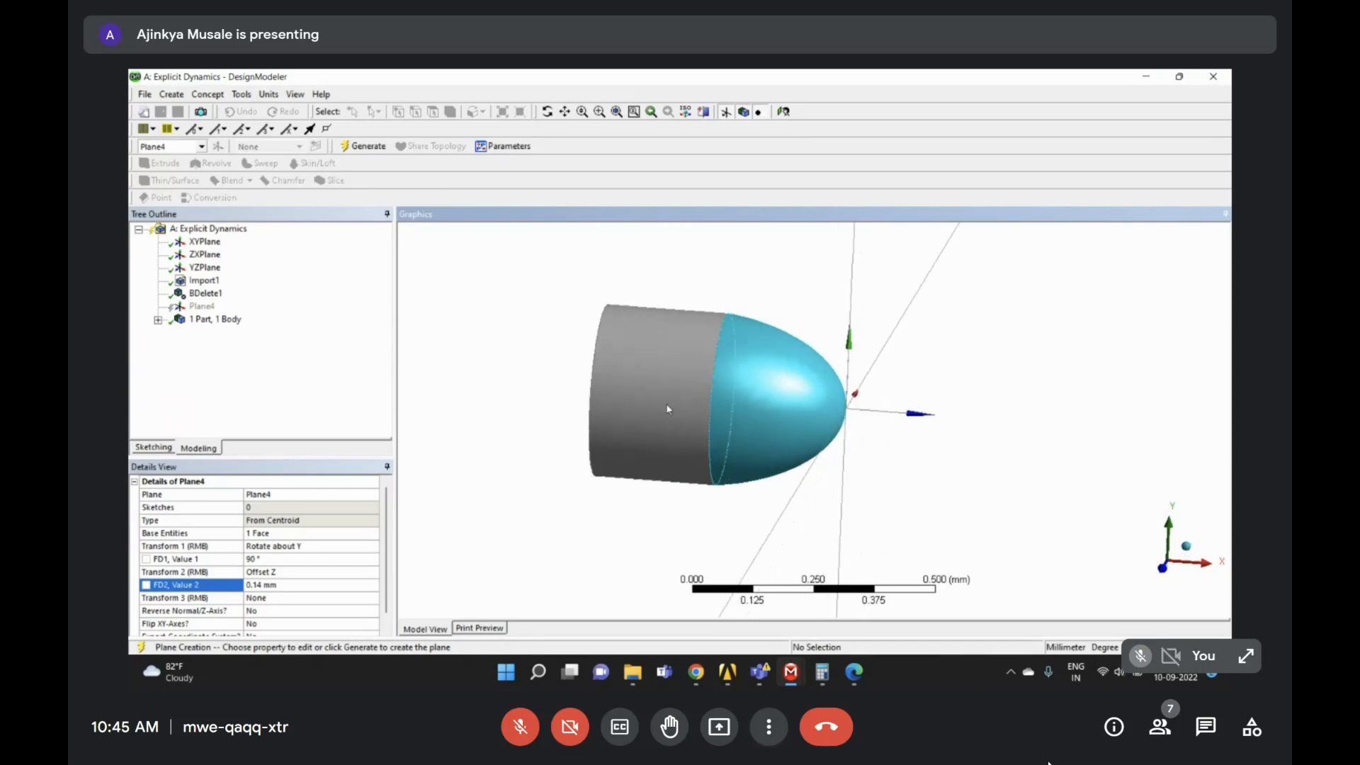
{"action": "left_click", "coordinate": [854, 673]}
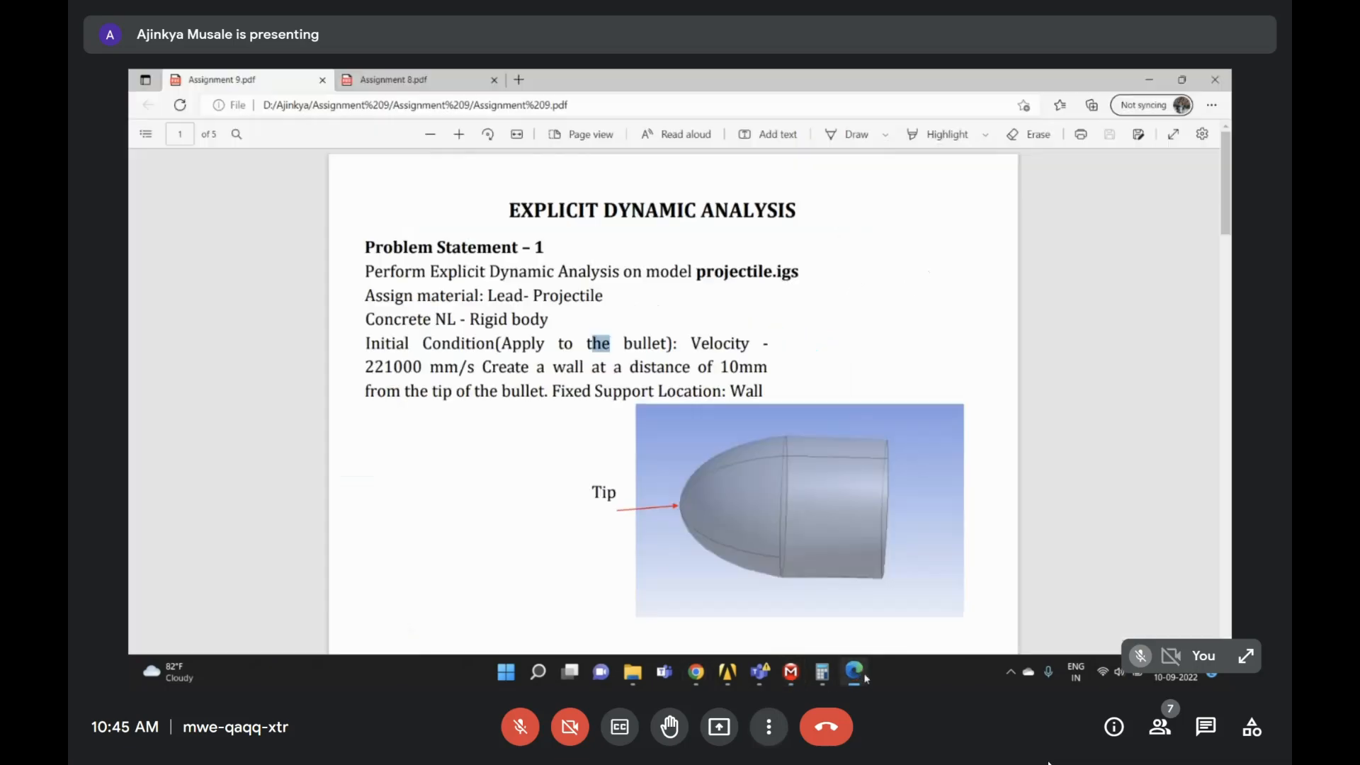
{"action": "double_click", "coordinate": [723, 365]}
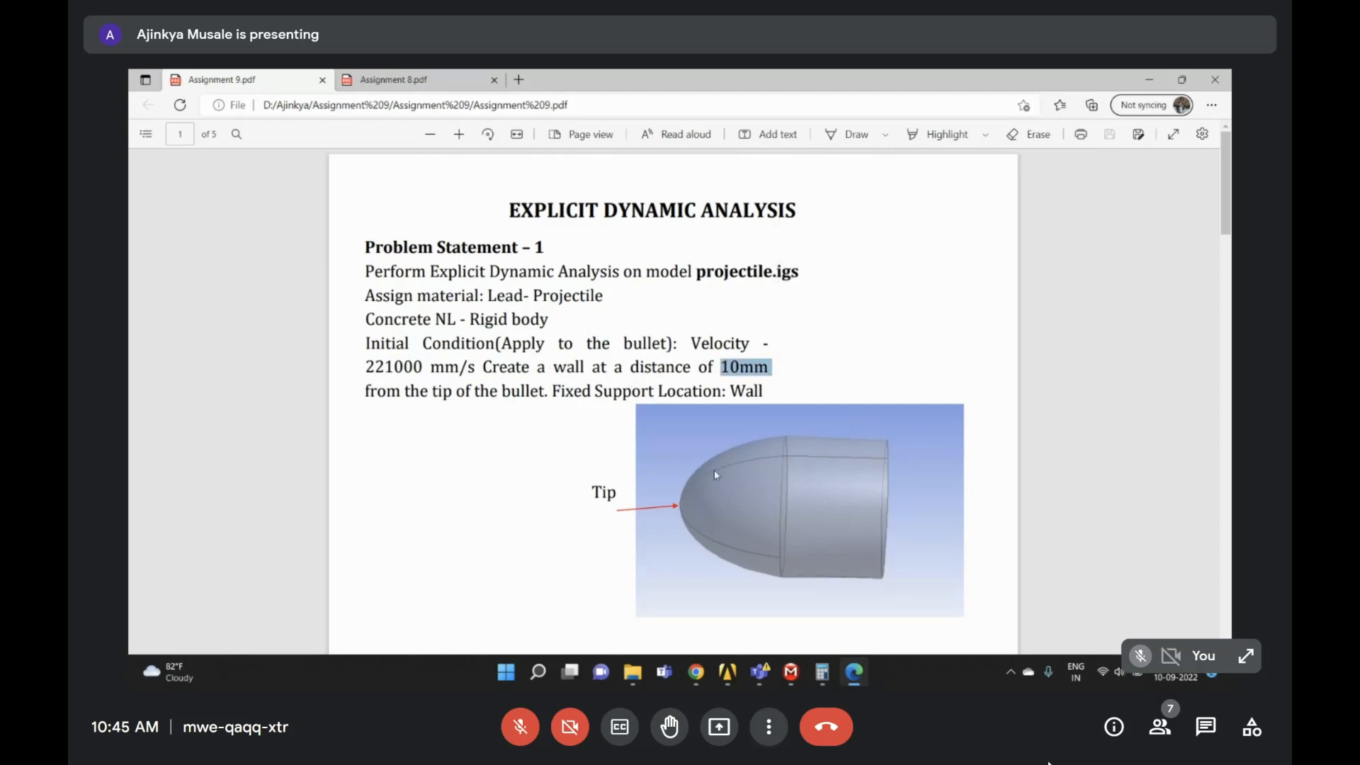
{"action": "left_click", "coordinate": [1149, 79]}
{"action": "left_click", "coordinate": [257, 585]}
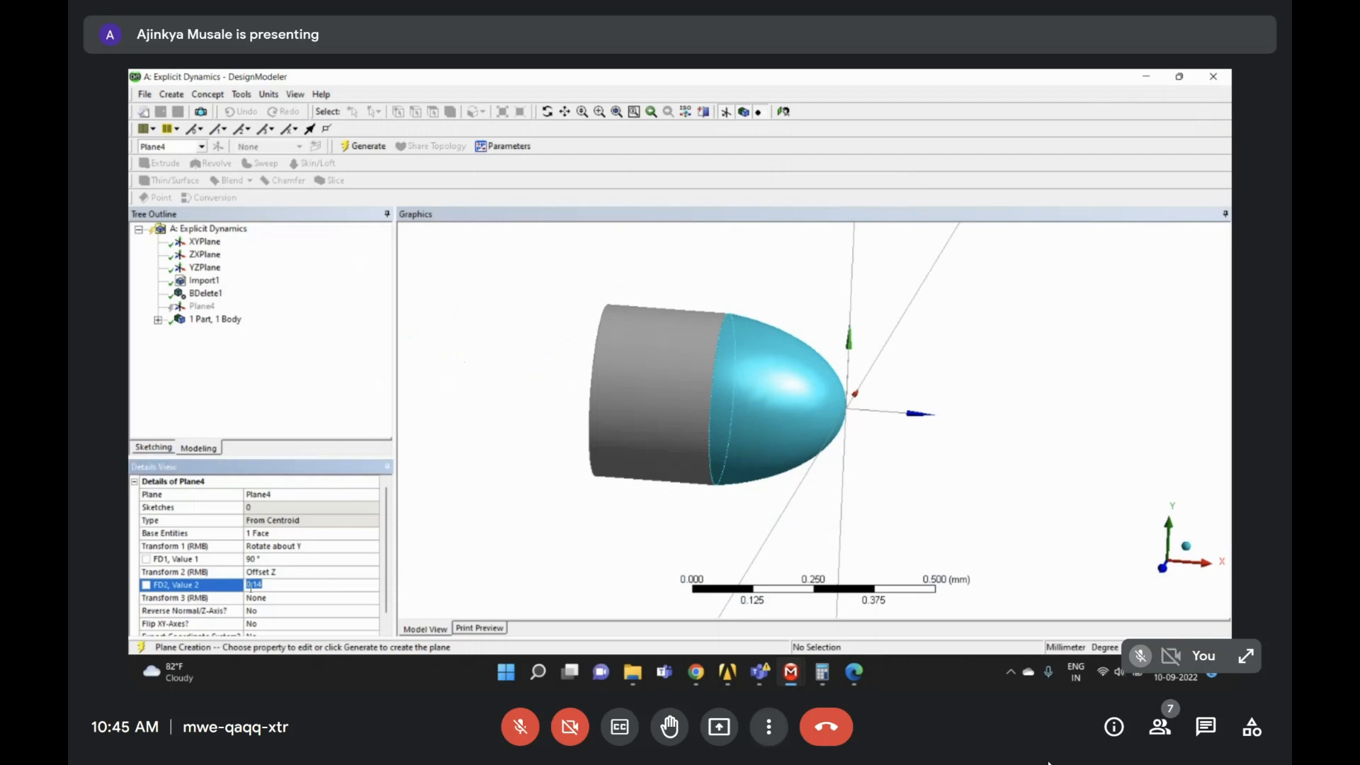
- Enter the offset expression -10+0.14, giving a 10.14 mm Z offset
{"action": "left_click", "coordinate": [248, 585]}
{"action": "type", "text": "-"}
{"action": "type", "text": "10"}
{"action": "type", "text": "+"}
{"action": "key", "text": "Return"}
{"action": "scroll", "coordinate": [926, 455], "scroll_direction": "down", "scroll_amount": 5}
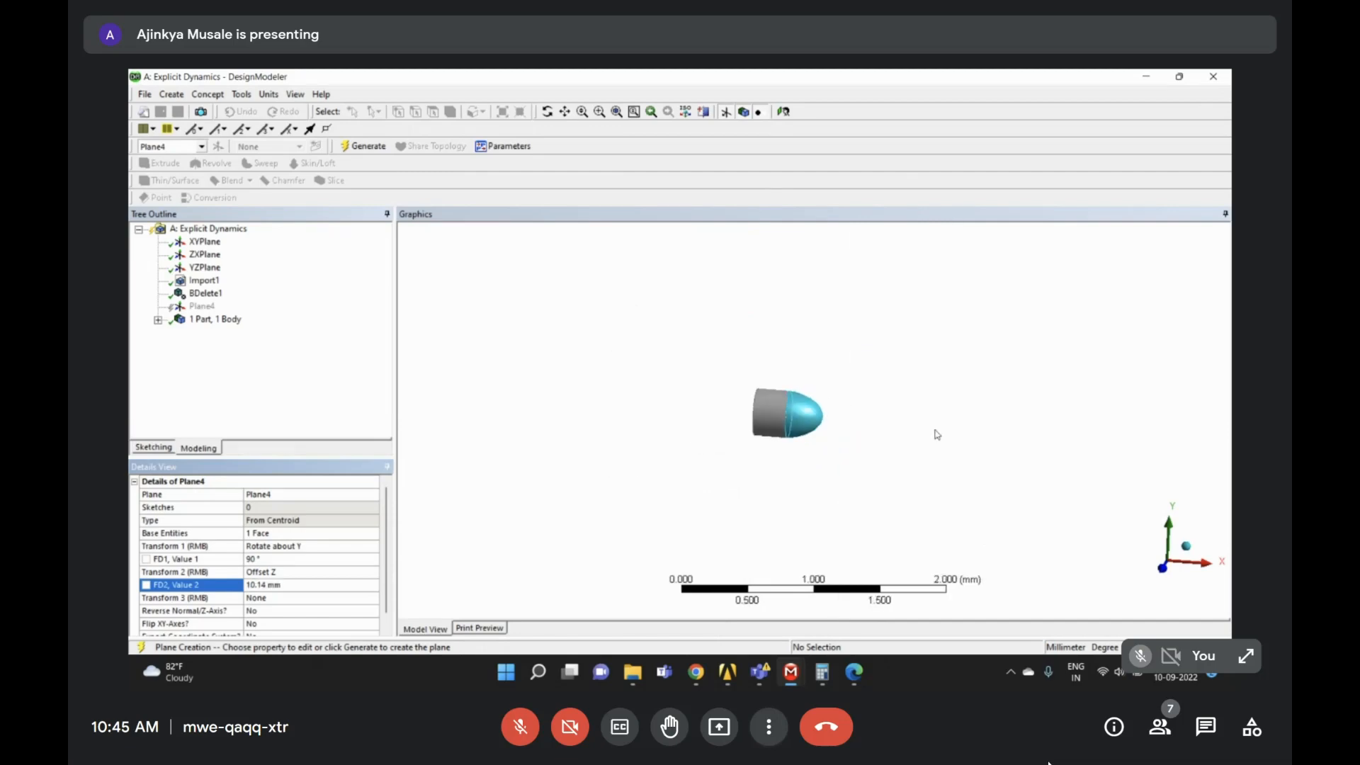
{"action": "scroll", "coordinate": [937, 434], "scroll_direction": "down", "scroll_amount": 3}
{"action": "middle_click_drag", "start_coordinate": [1015, 425], "coordinate": [1048, 444]}
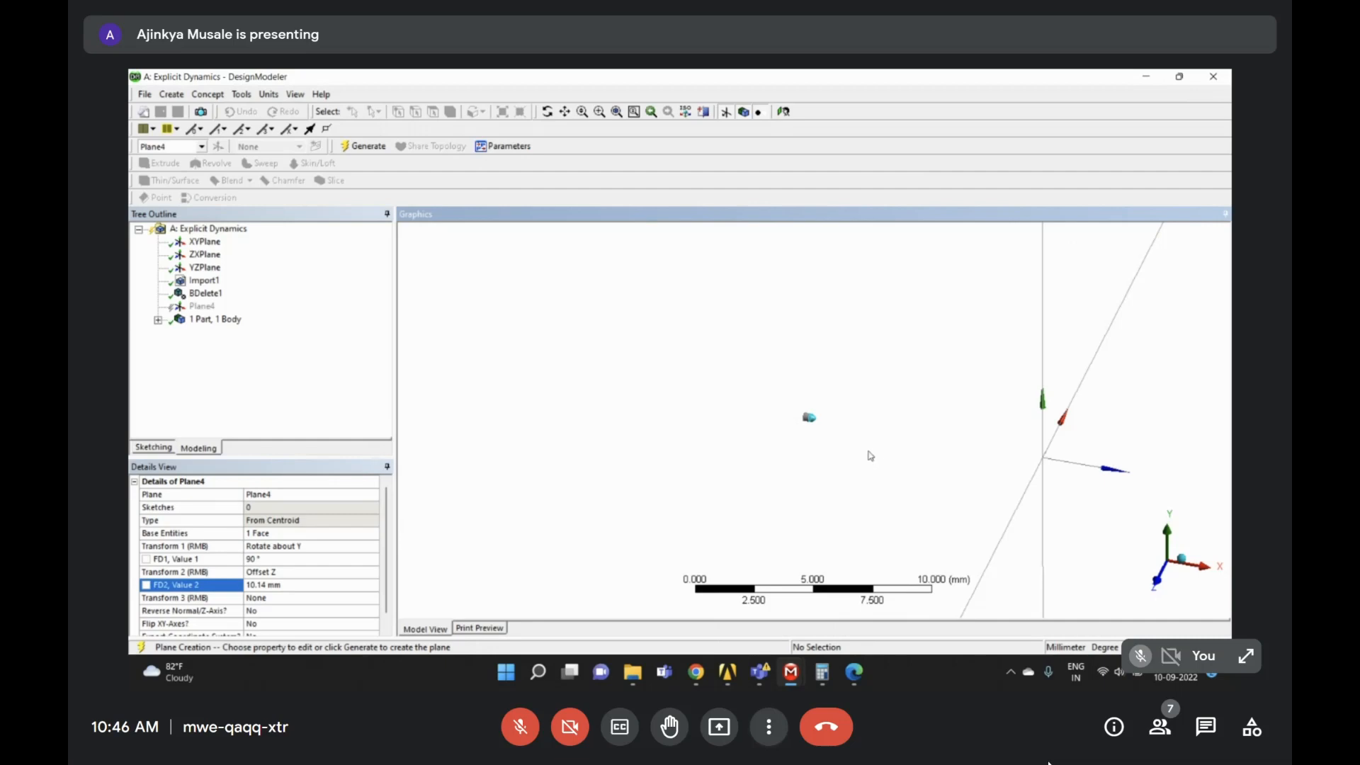
- Generate the offset plane and select Plane4 in the tree
{"action": "left_click", "coordinate": [338, 392]}
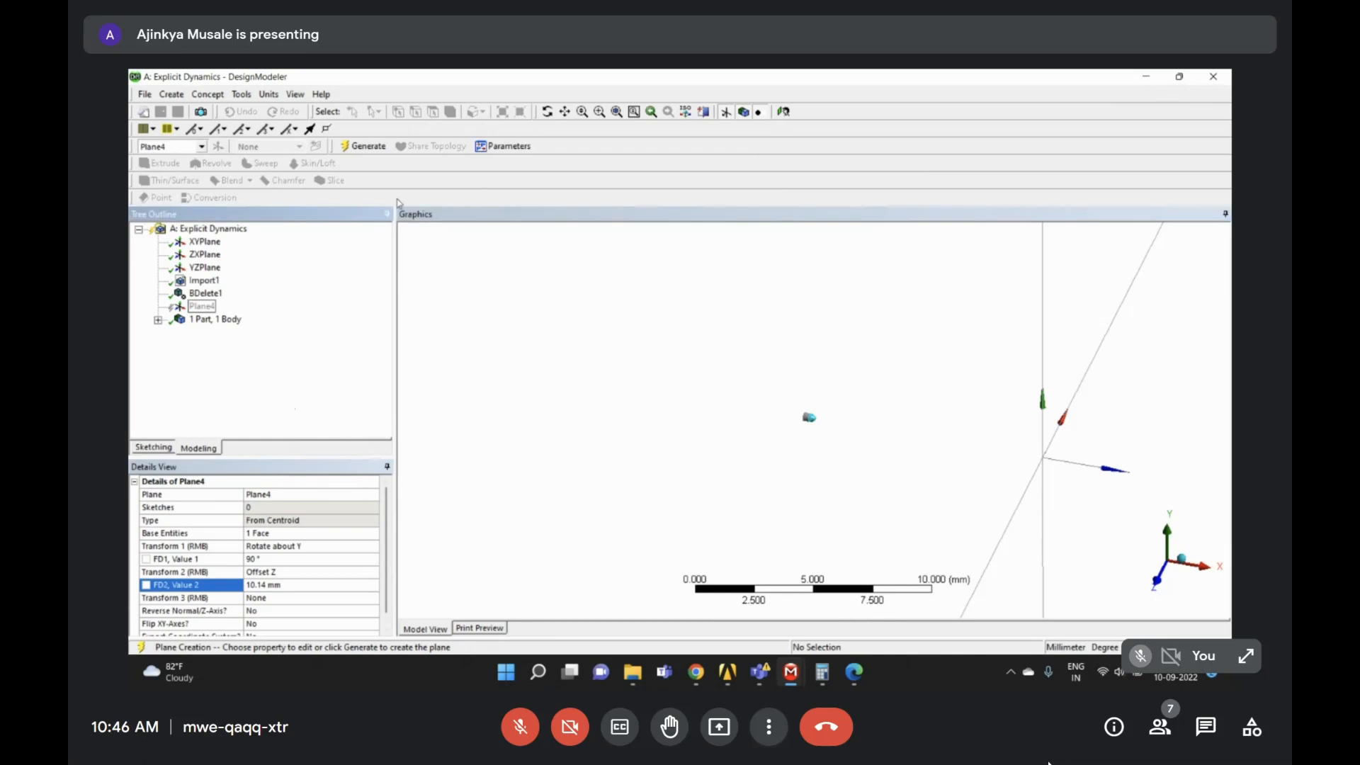
{"action": "left_click", "coordinate": [364, 147]}
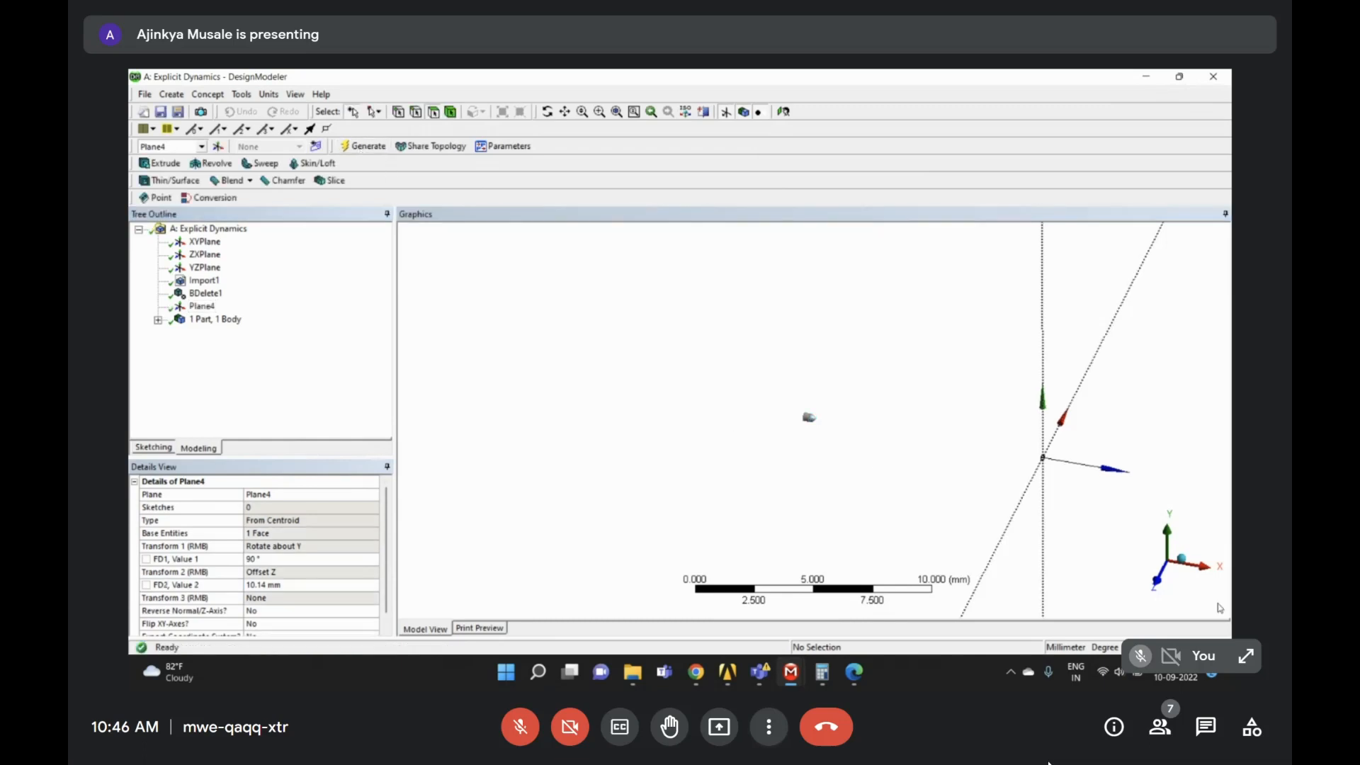
{"action": "left_click", "coordinate": [206, 308]}
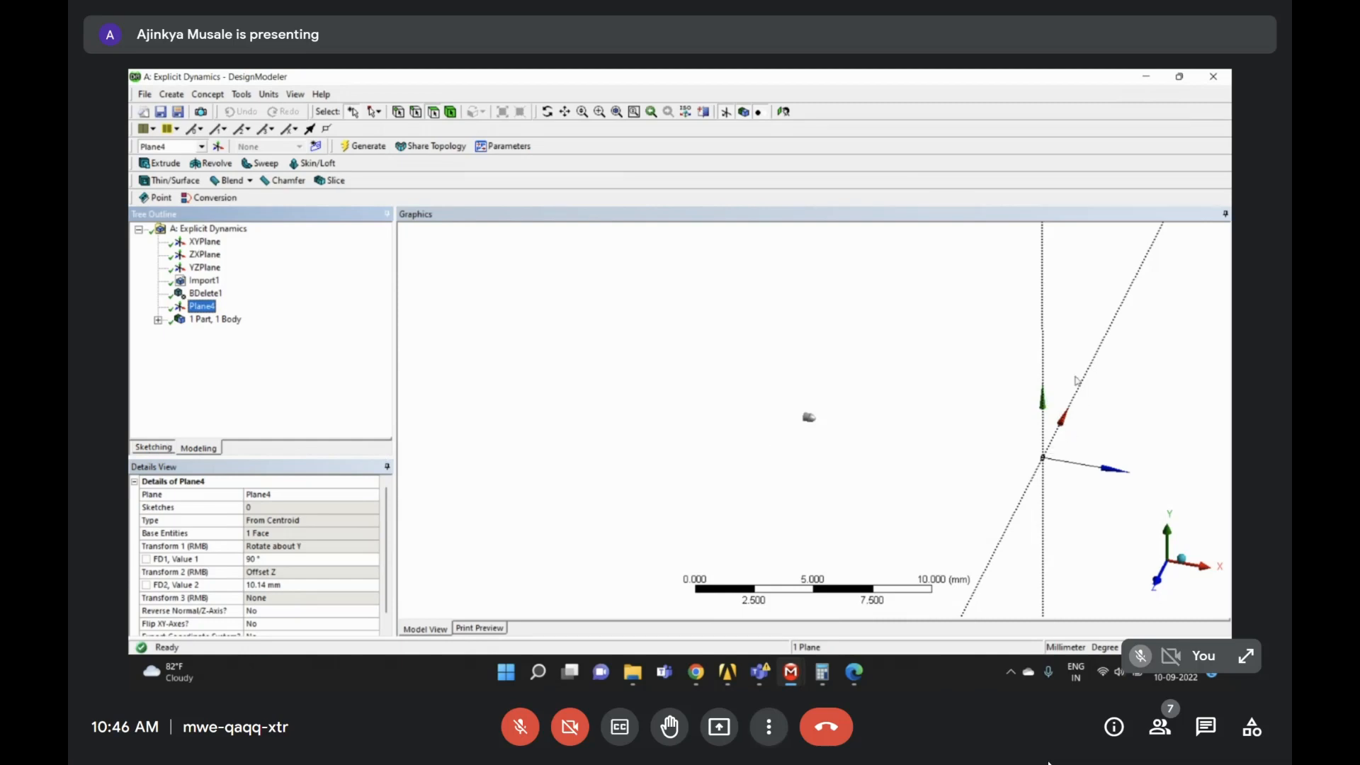
- In Sketch1 on Plane4, draw a rectangle (Ln9–Ln12) around the origin, viewed along X
{"action": "left_click", "coordinate": [144, 448]}
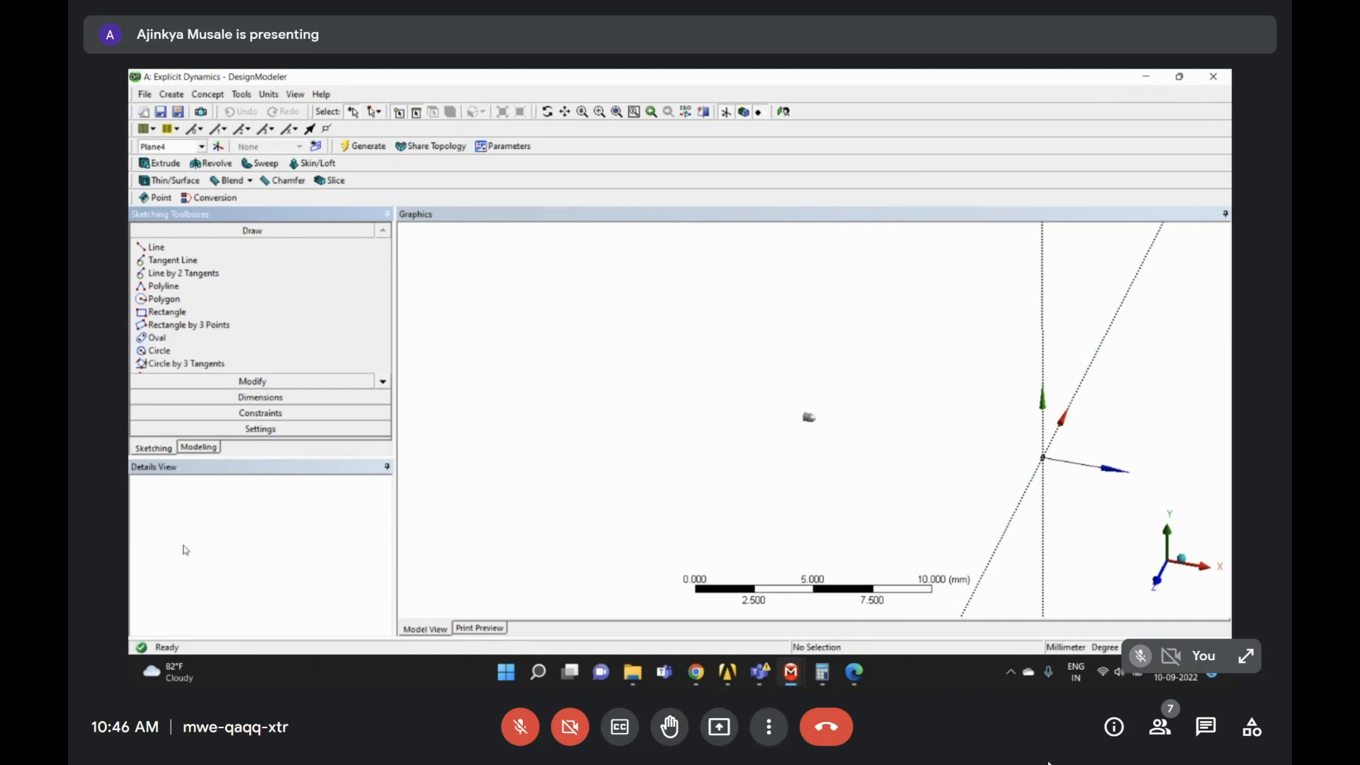
{"action": "left_click", "coordinate": [1206, 572]}
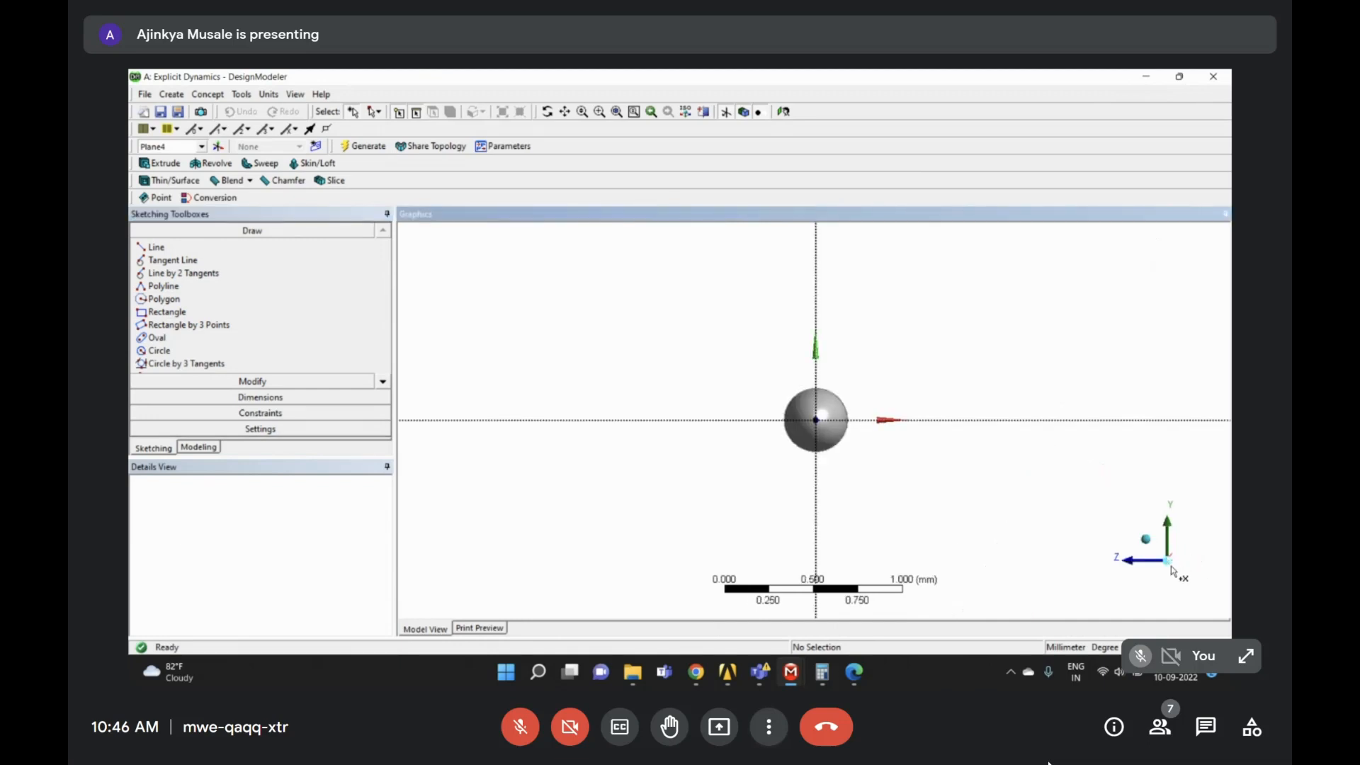
{"action": "right_click_drag", "start_coordinate": [643, 287], "coordinate": [1079, 524]}
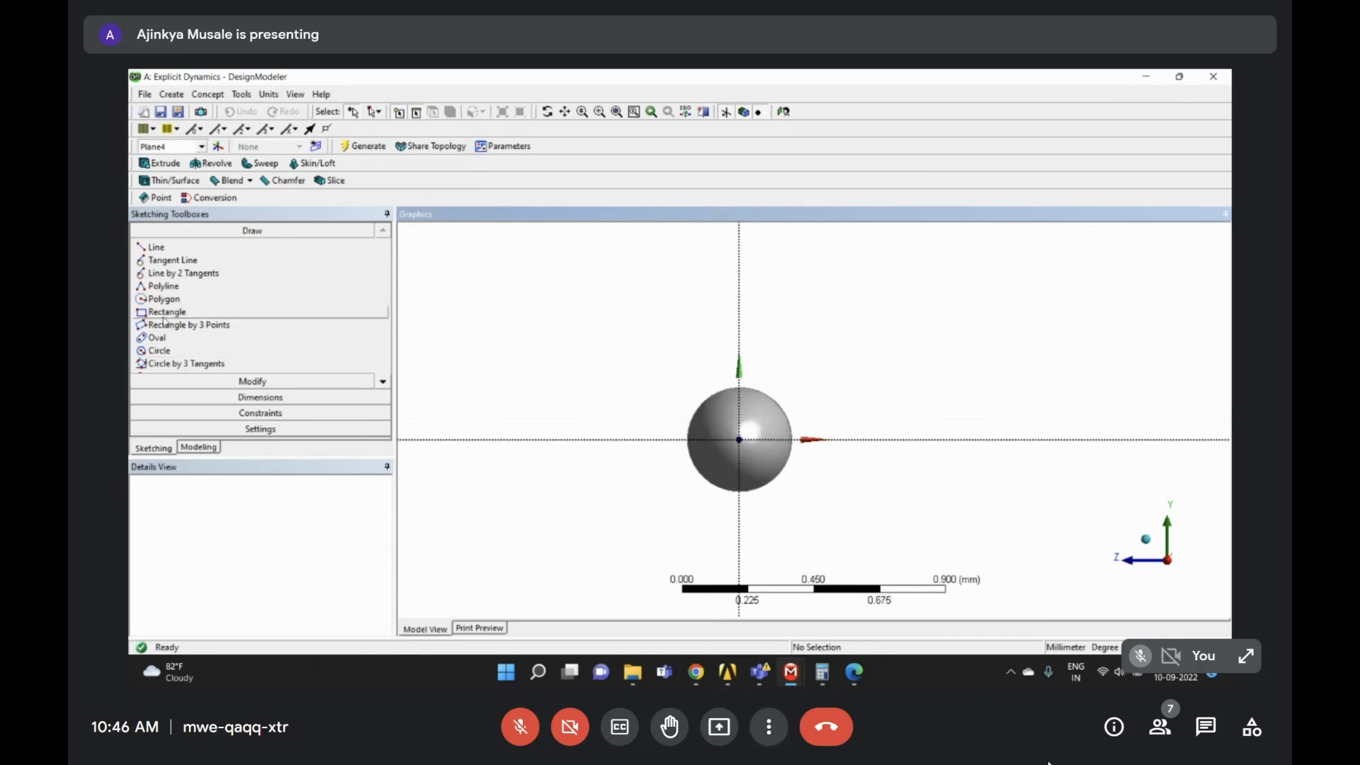
{"action": "left_click", "coordinate": [163, 314]}
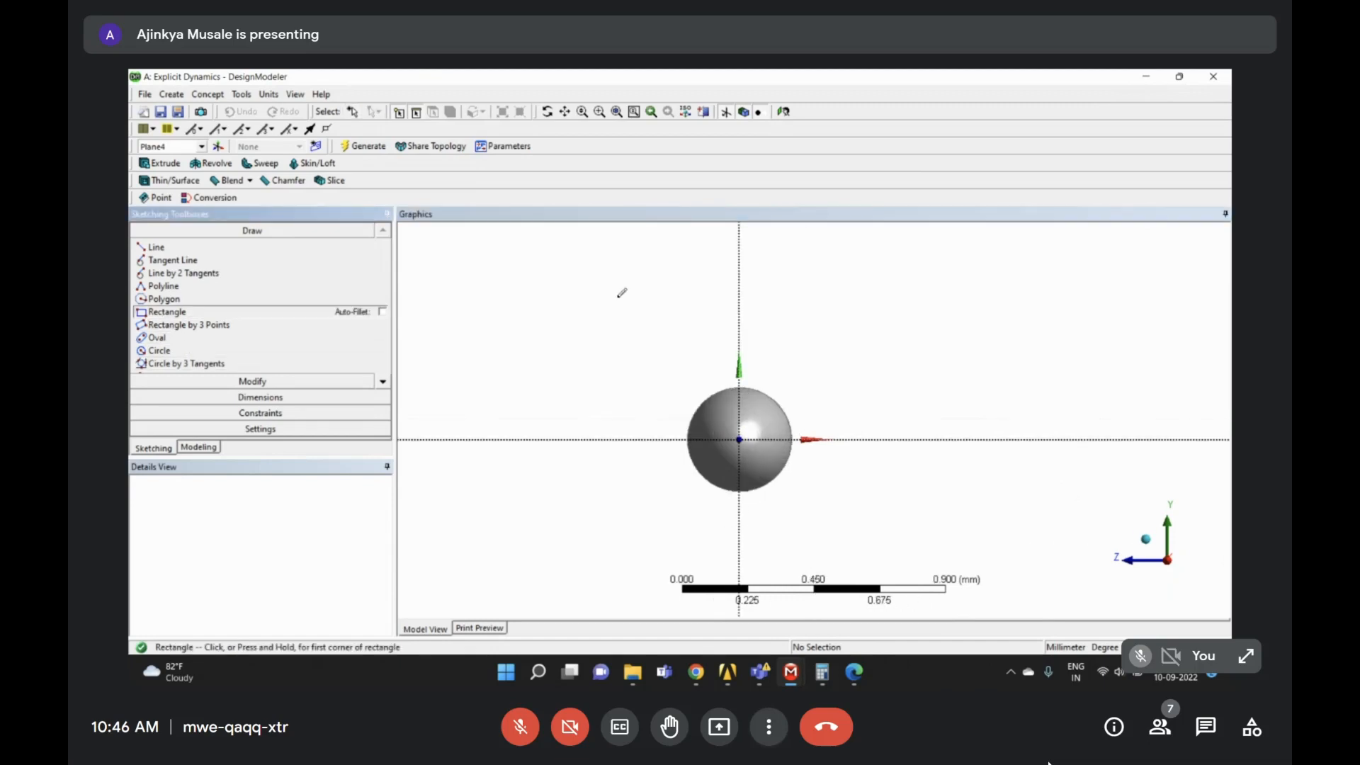
{"action": "mouse_move", "coordinate": [604, 287]}
{"action": "left_mouse_down"}
{"action": "mouse_move", "coordinate": [635, 334]}
{"action": "mouse_move", "coordinate": [904, 567]}
{"action": "mouse_move", "coordinate": [865, 563]}
{"action": "left_mouse_up"}
{"action": "middle_click_drag", "start_coordinate": [673, 353], "coordinate": [739, 355]}
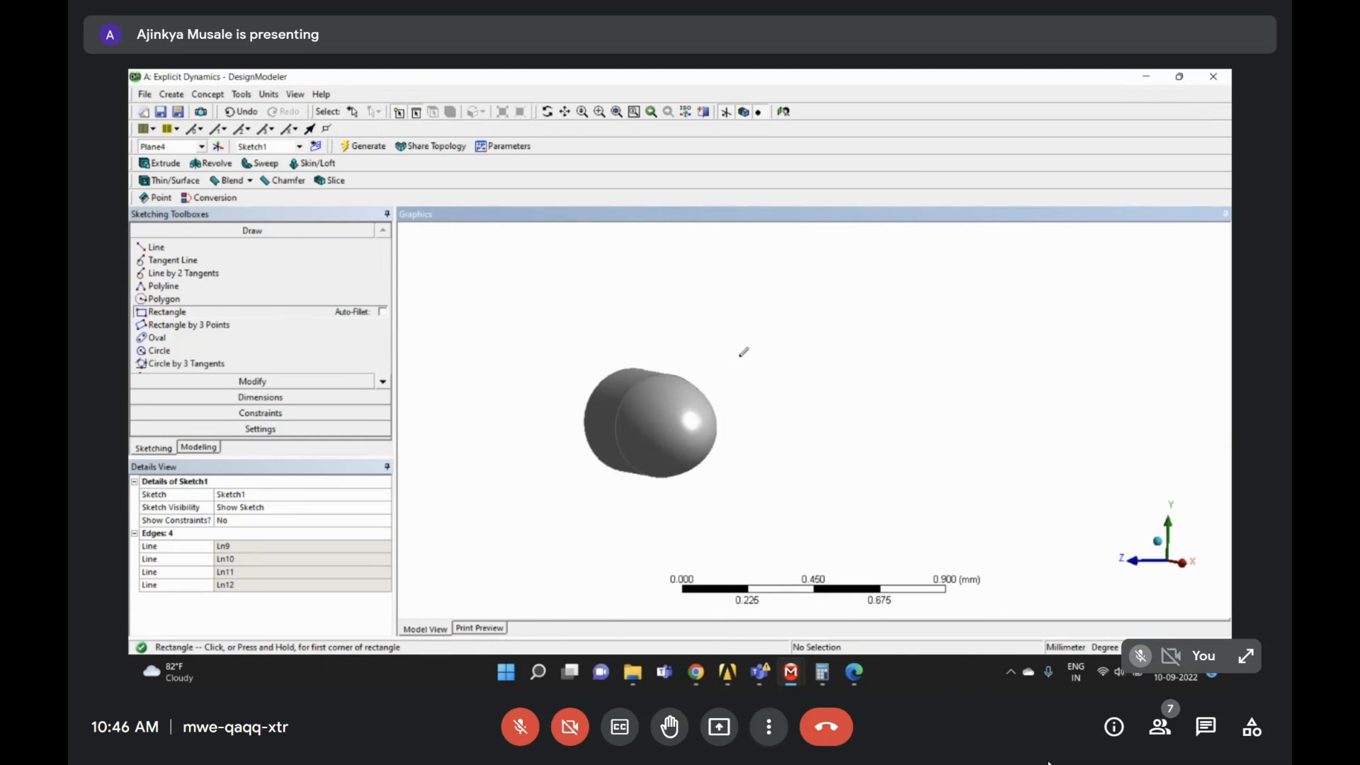
{"action": "scroll", "coordinate": [738, 355], "scroll_direction": "down", "scroll_amount": 5}
{"action": "scroll", "coordinate": [881, 376], "scroll_direction": "down", "scroll_amount": 2}
{"action": "middle_click_drag", "start_coordinate": [929, 397], "coordinate": [977, 404]}
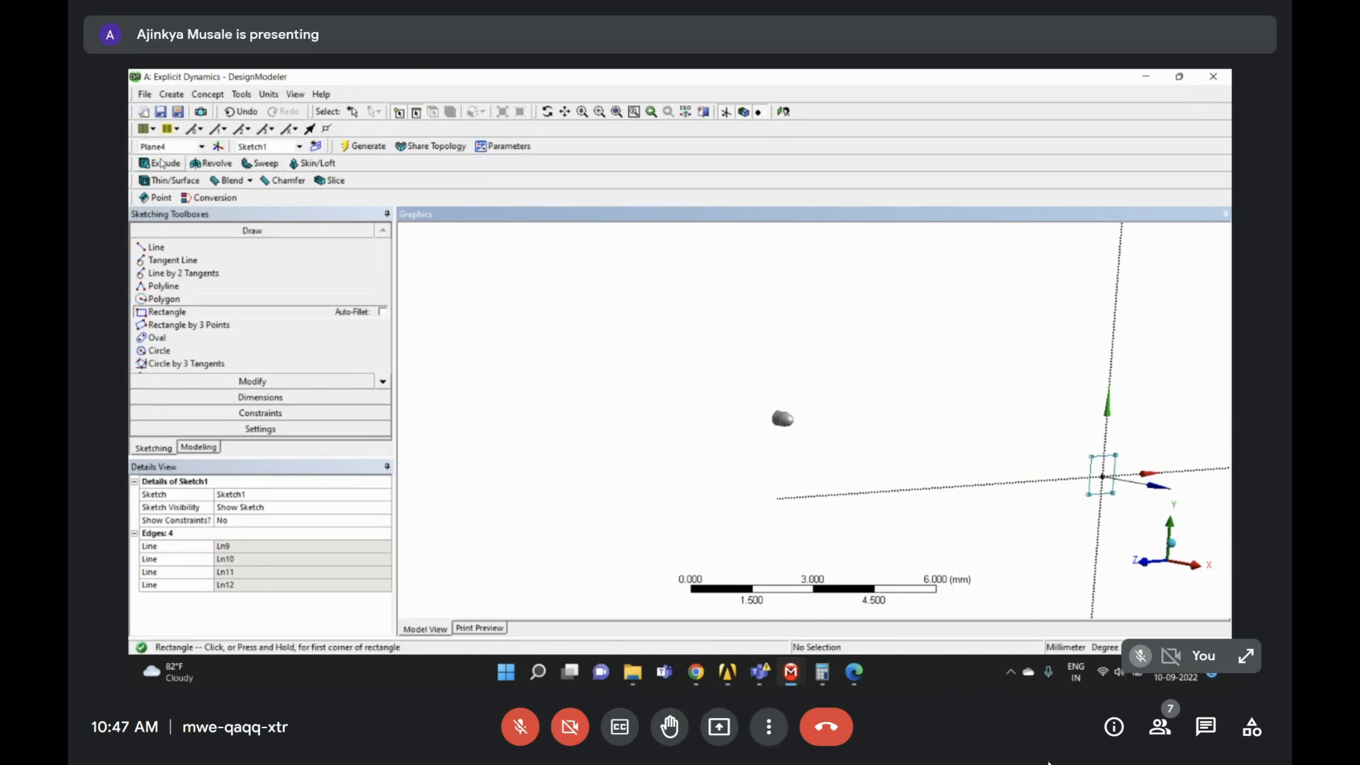
- Start an Extrude feature that uses Plane4's Sketch1 rectangle as its profile
{"action": "left_click", "coordinate": [208, 449]}
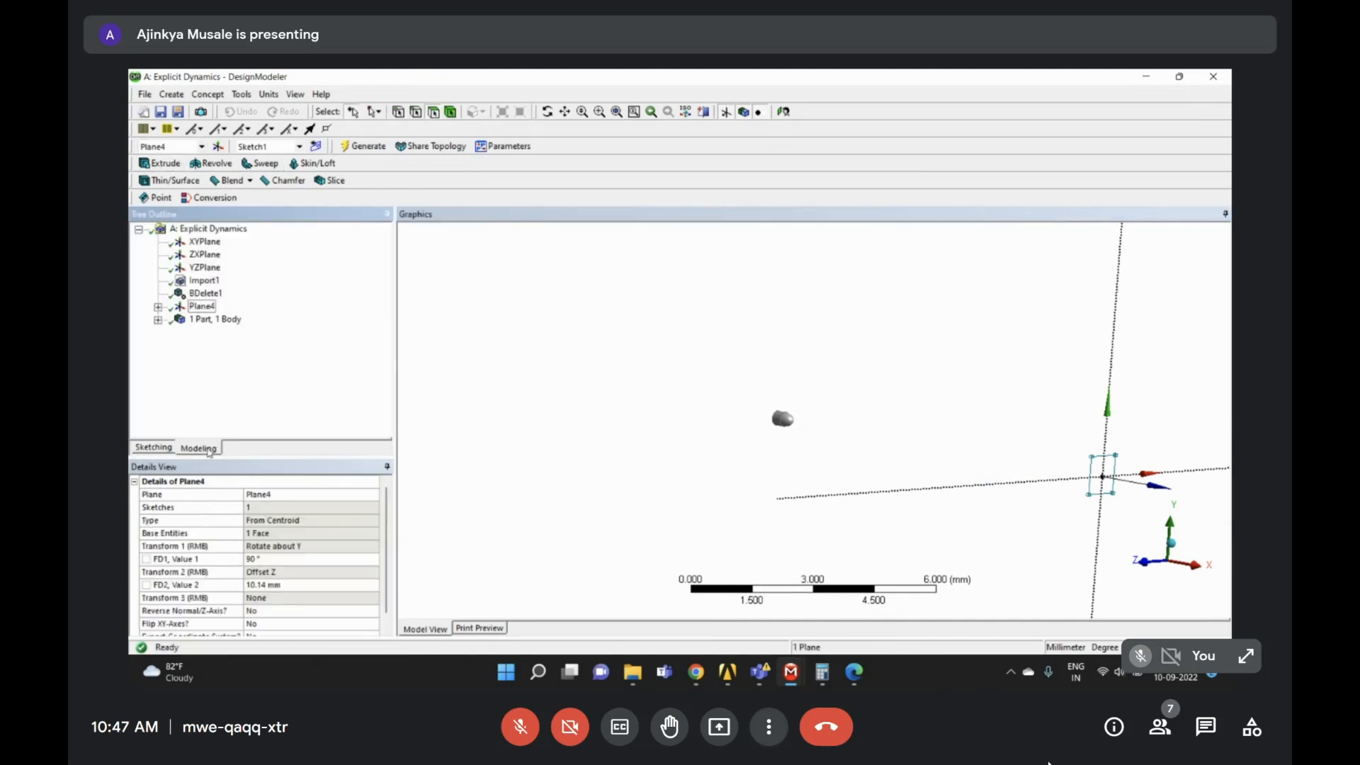
{"action": "left_click", "coordinate": [162, 448]}
{"action": "left_click", "coordinate": [199, 449]}
{"action": "left_click", "coordinate": [182, 167]}
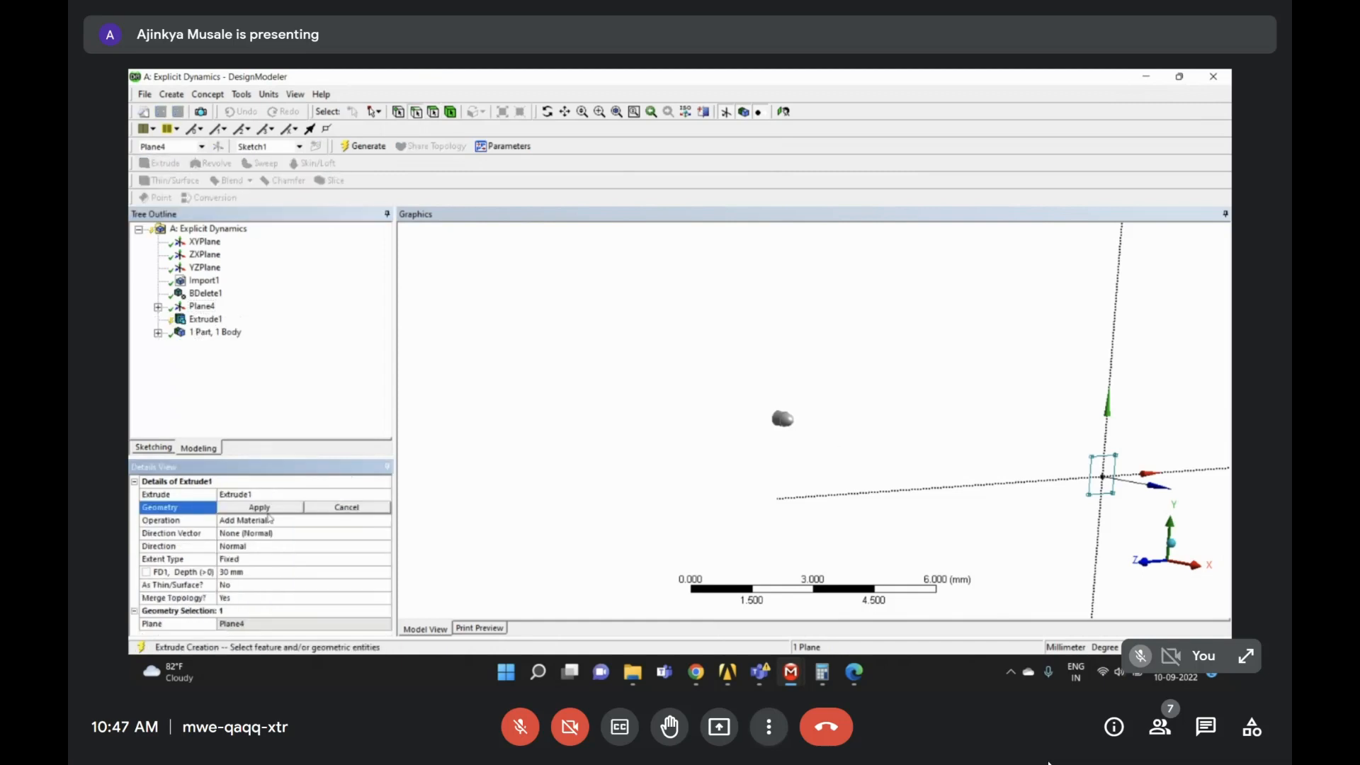
{"action": "left_click", "coordinate": [158, 307]}
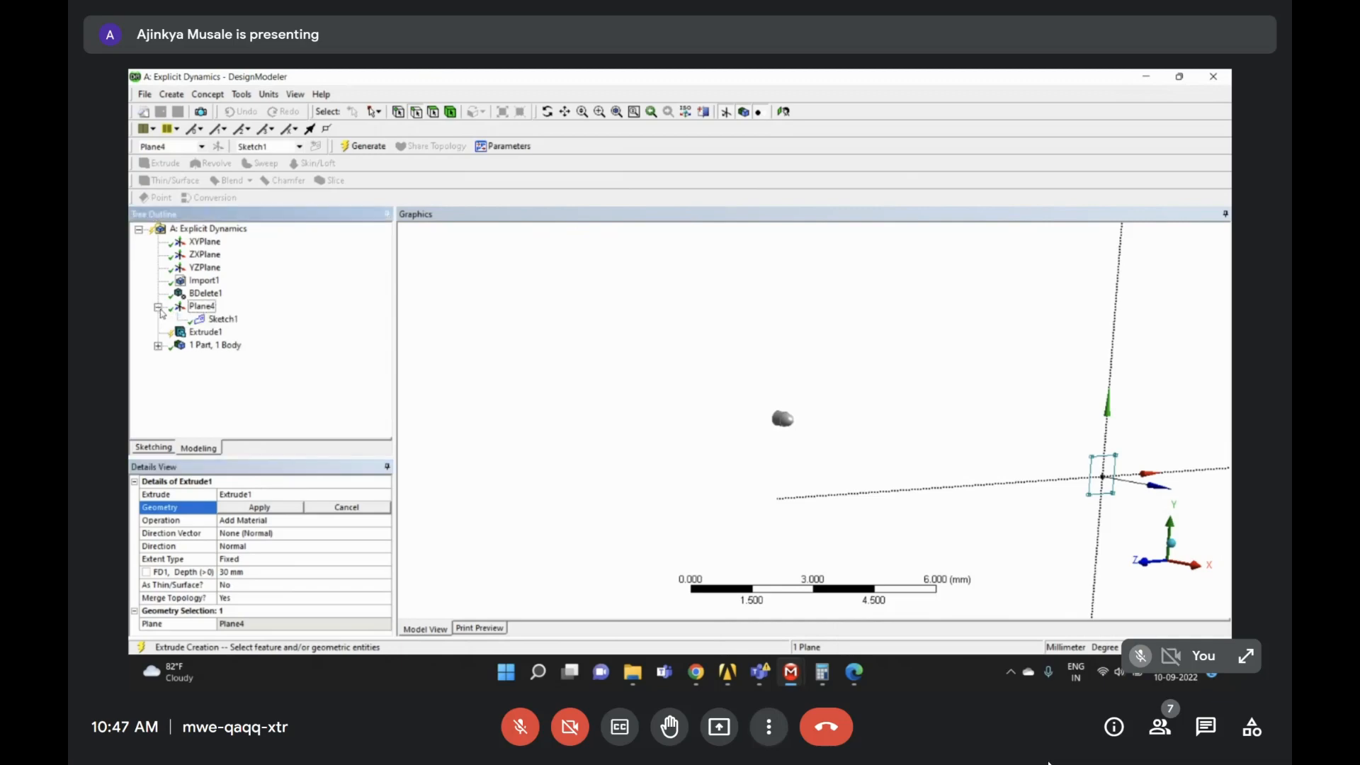
{"action": "left_click", "coordinate": [222, 320]}
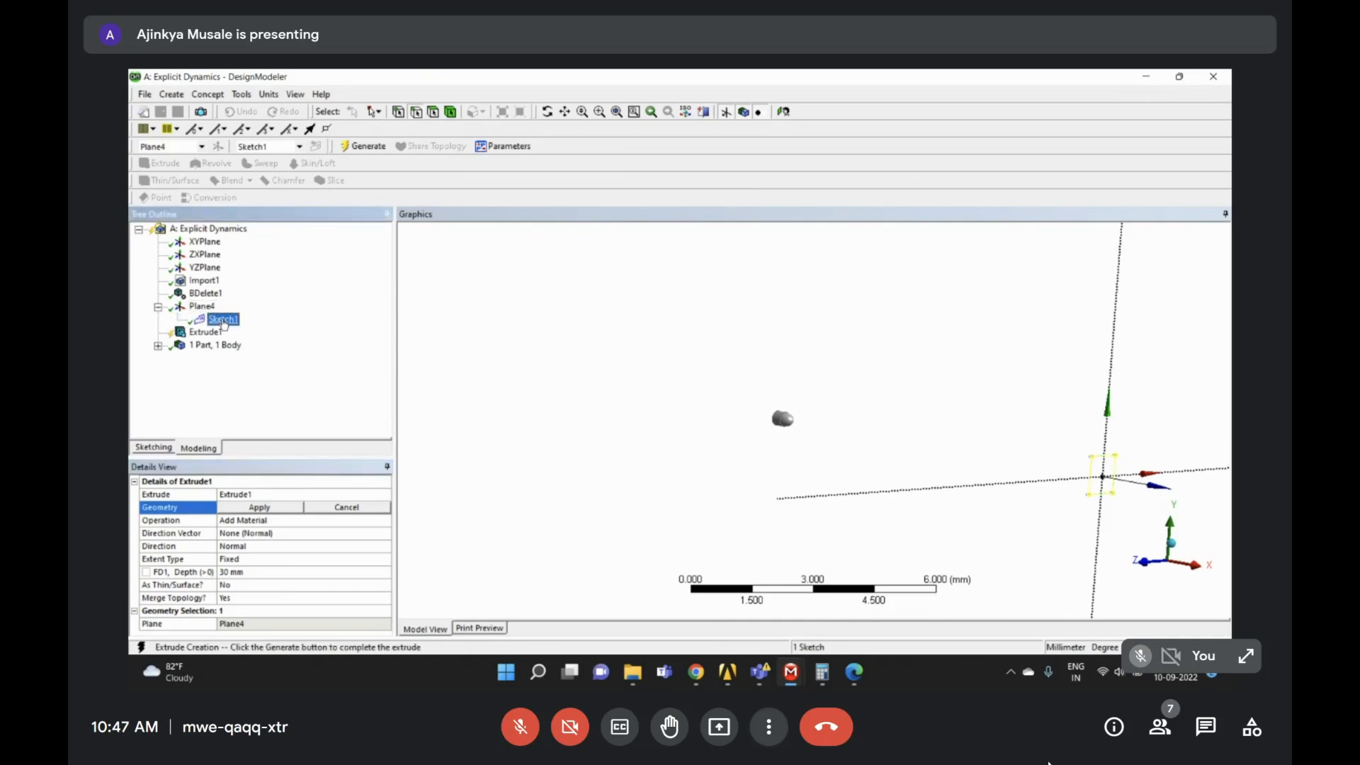
{"action": "right_click_drag", "start_coordinate": [1113, 494], "coordinate": [1135, 520]}
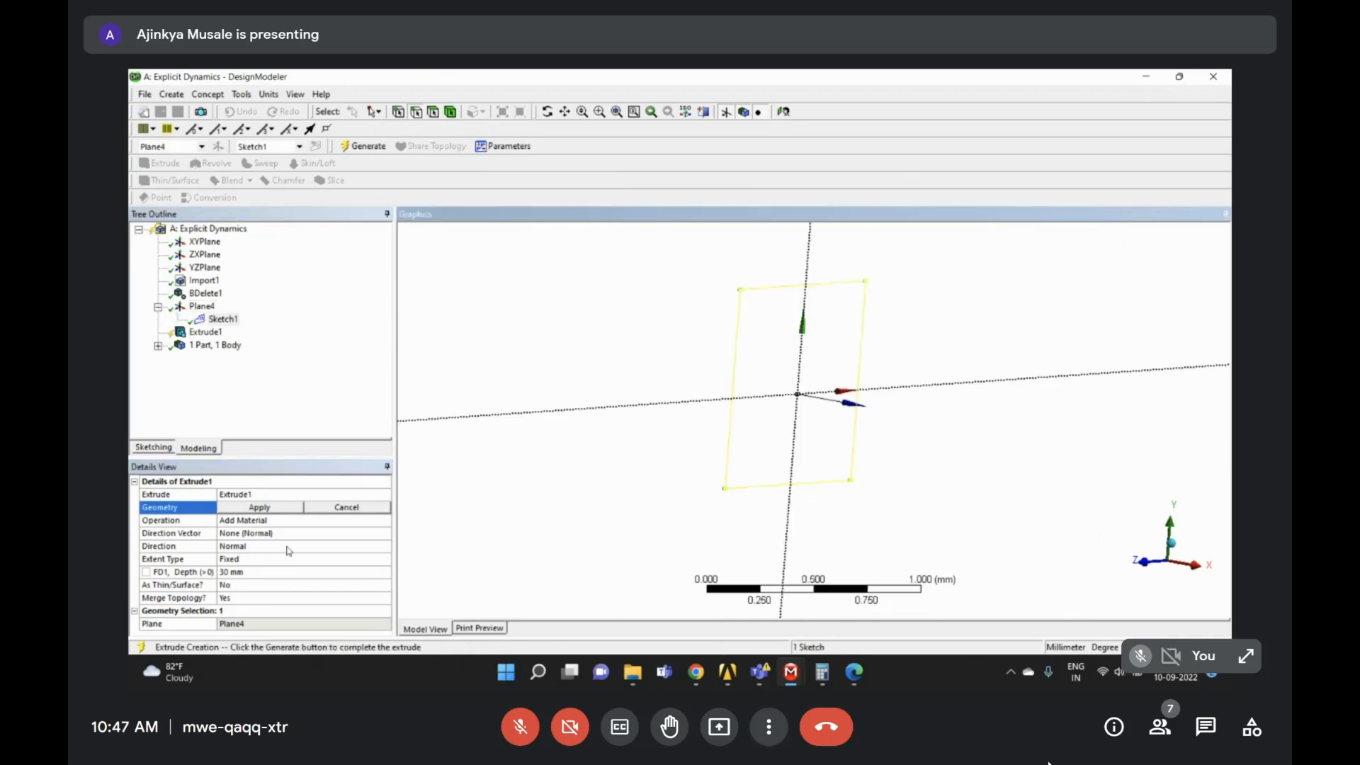
{"action": "left_click", "coordinate": [259, 507]}
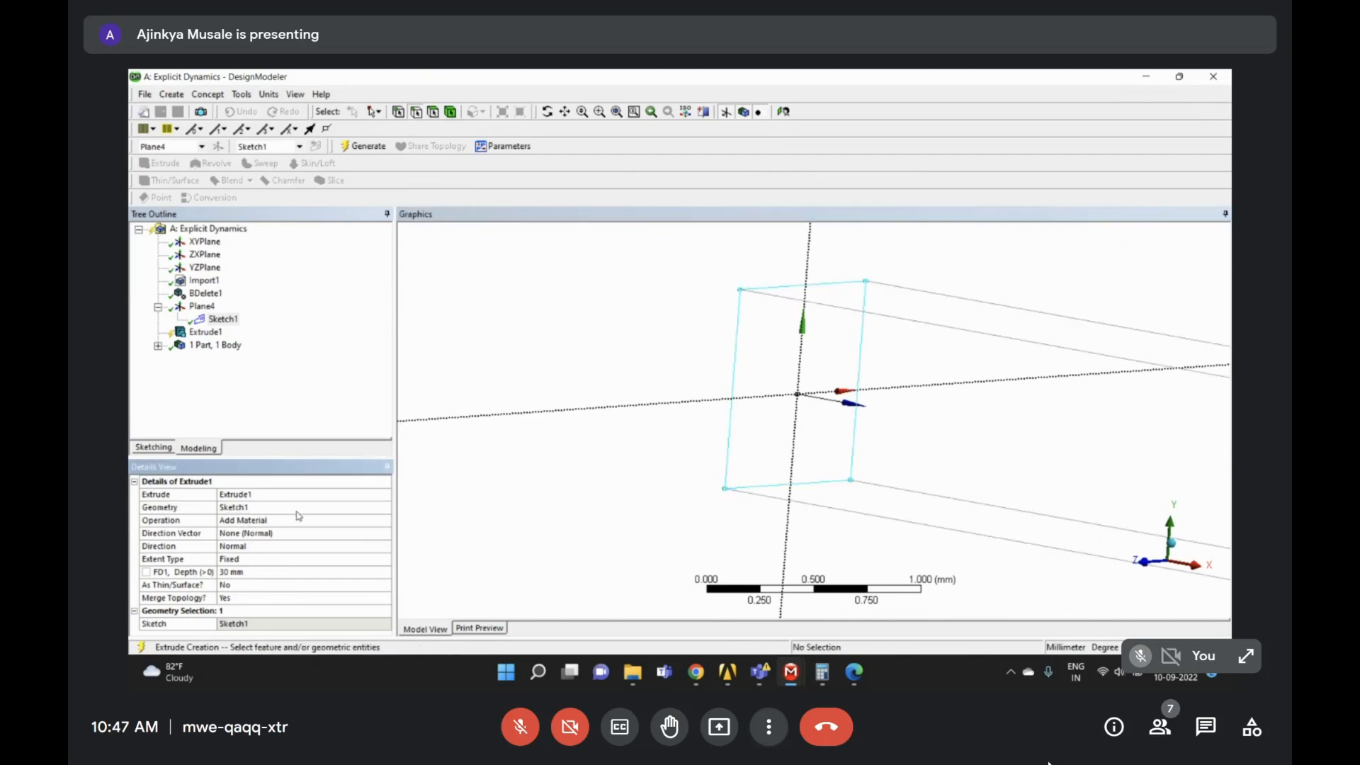
- Set the extrusion depth to 0.25 mm, after trying 1 mm and 0.5 mm
{"action": "scroll", "coordinate": [759, 373], "scroll_direction": "down", "scroll_amount": 3}
{"action": "scroll", "coordinate": [761, 363], "scroll_direction": "down", "scroll_amount": 2}
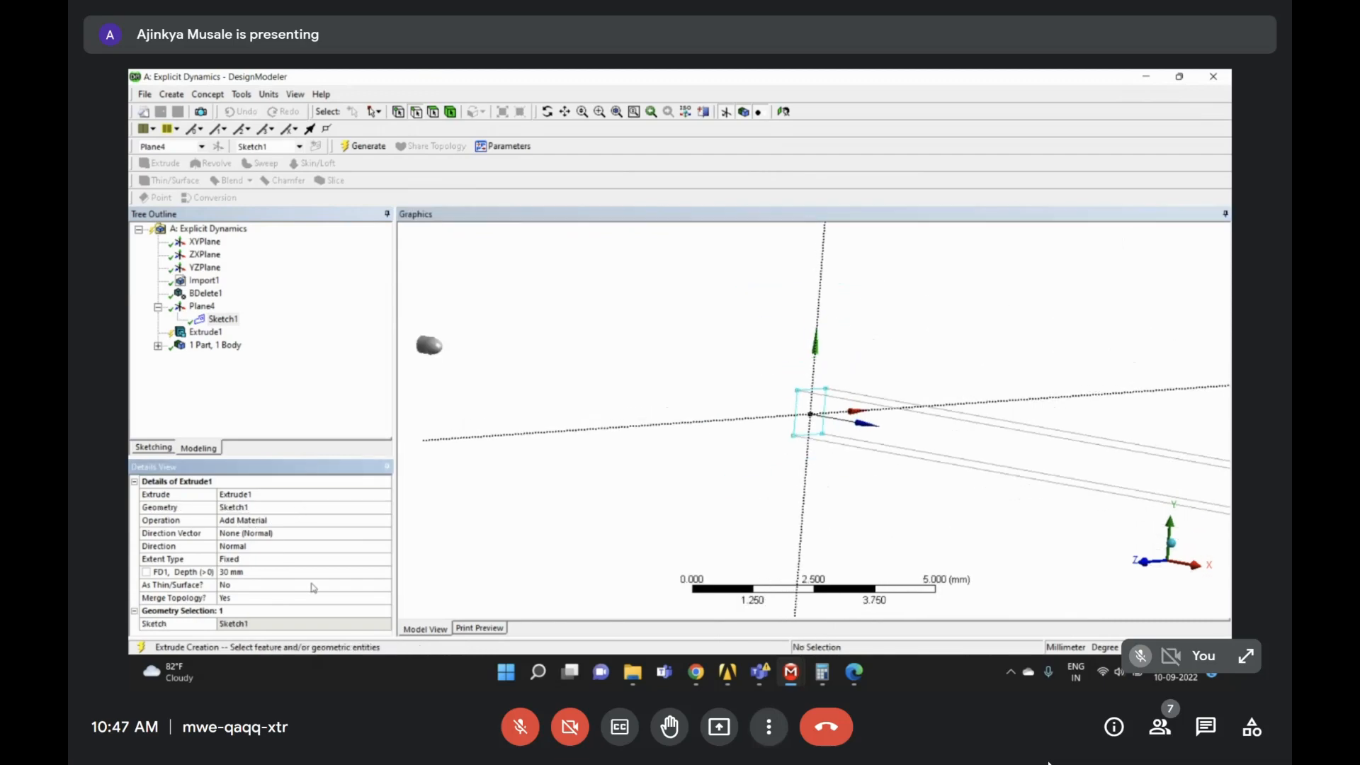
{"action": "left_click", "coordinate": [254, 571]}
{"action": "type", "text": "1"}
{"action": "key", "text": "Return"}
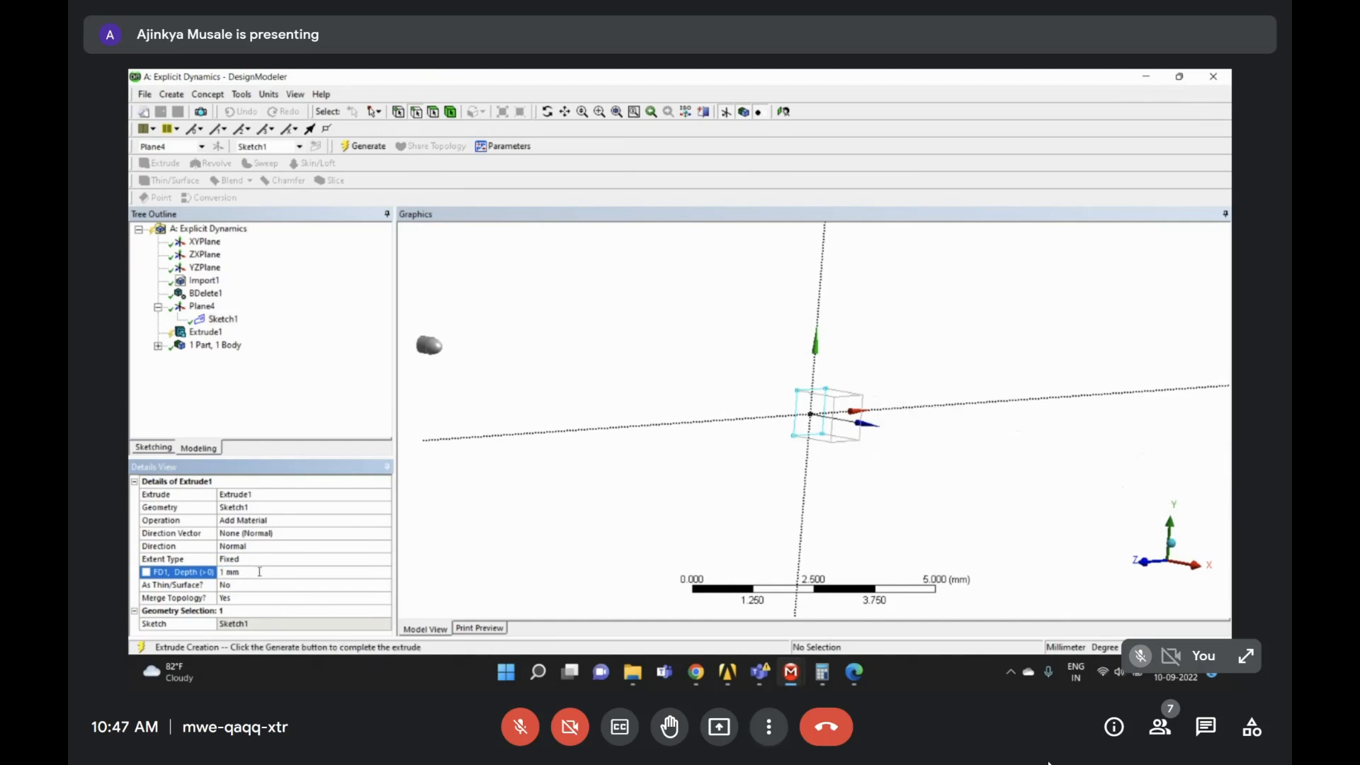
{"action": "left_click", "coordinate": [259, 571]}
{"action": "type", "text": "0.5"}
{"action": "key", "text": "Return"}
{"action": "right_click_drag", "start_coordinate": [768, 344], "coordinate": [883, 466]}
{"action": "middle_click_drag", "start_coordinate": [883, 465], "coordinate": [822, 440]}
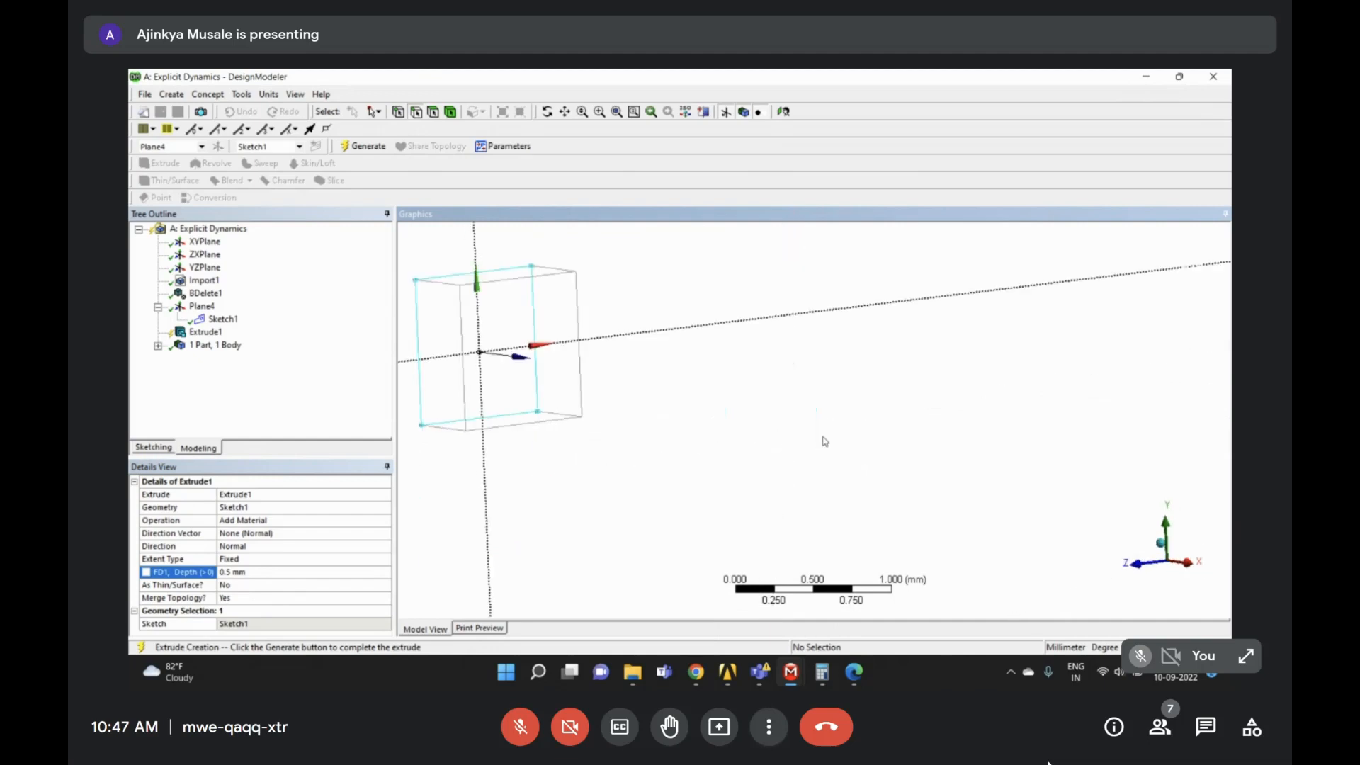
{"action": "scroll", "coordinate": [698, 409], "scroll_direction": "down", "scroll_amount": 4}
{"action": "middle_click_drag", "start_coordinate": [698, 409], "coordinate": [753, 428]}
{"action": "scroll", "coordinate": [865, 444], "scroll_direction": "down", "scroll_amount": 3}
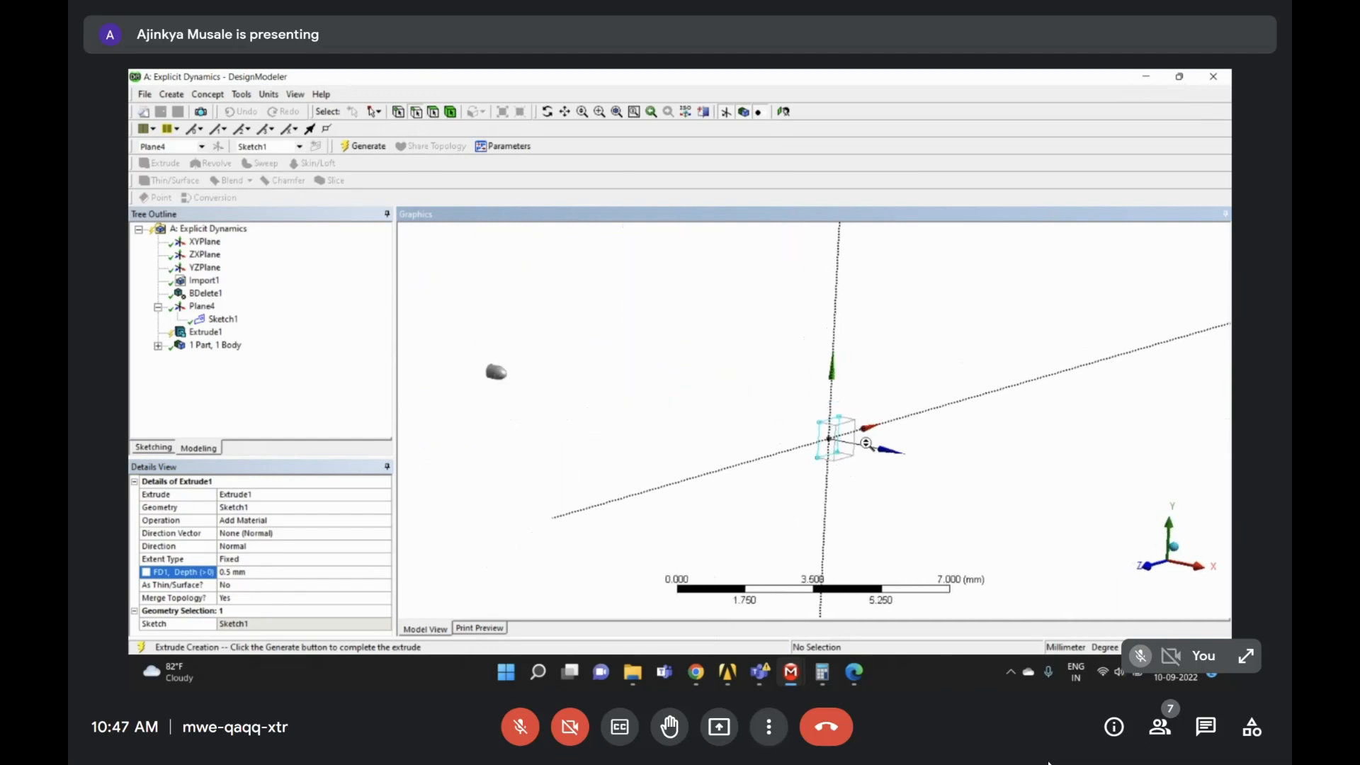
{"action": "left_click", "coordinate": [270, 569]}
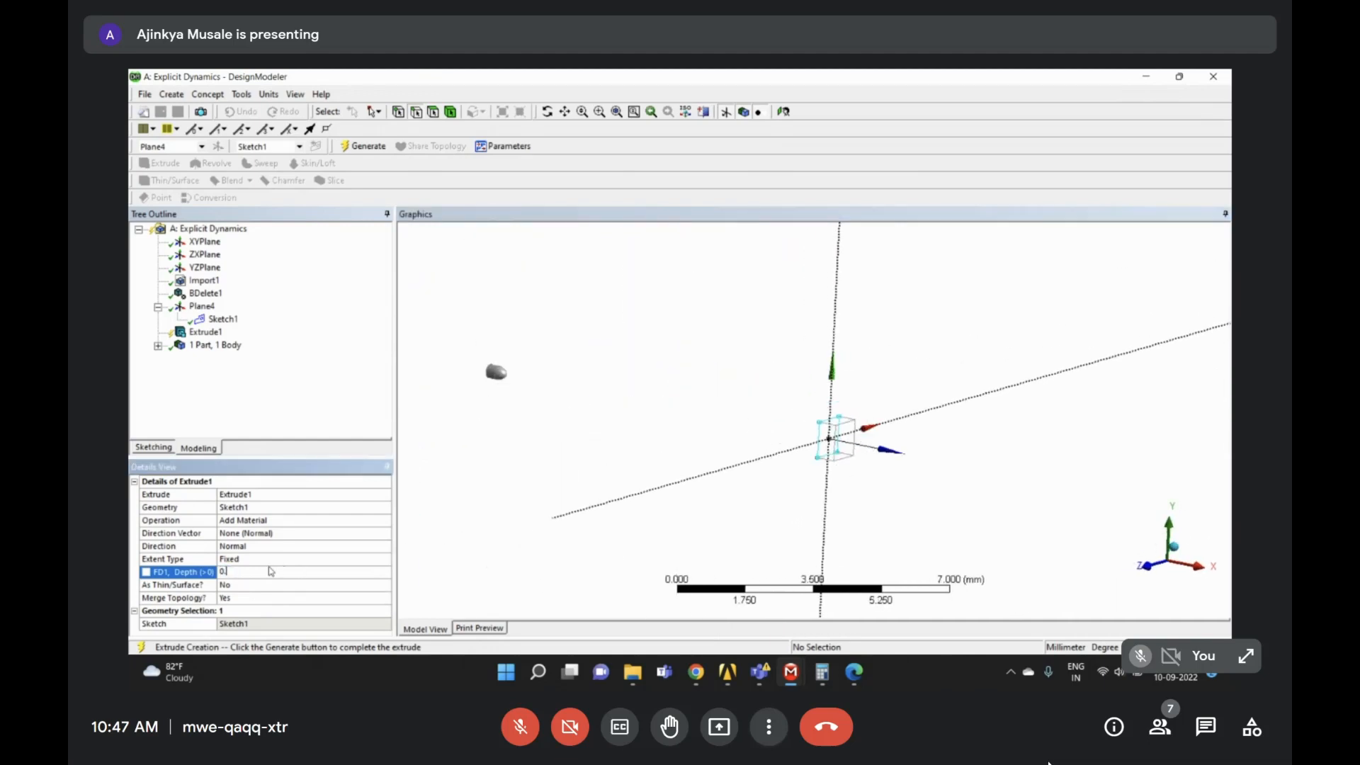
{"action": "type", "text": "0.25"}
{"action": "key", "text": "Return"}
- Generate the 0.25 mm thin wall body and orbit to inspect it
{"action": "scroll", "coordinate": [780, 424], "scroll_direction": "up", "scroll_amount": 4}
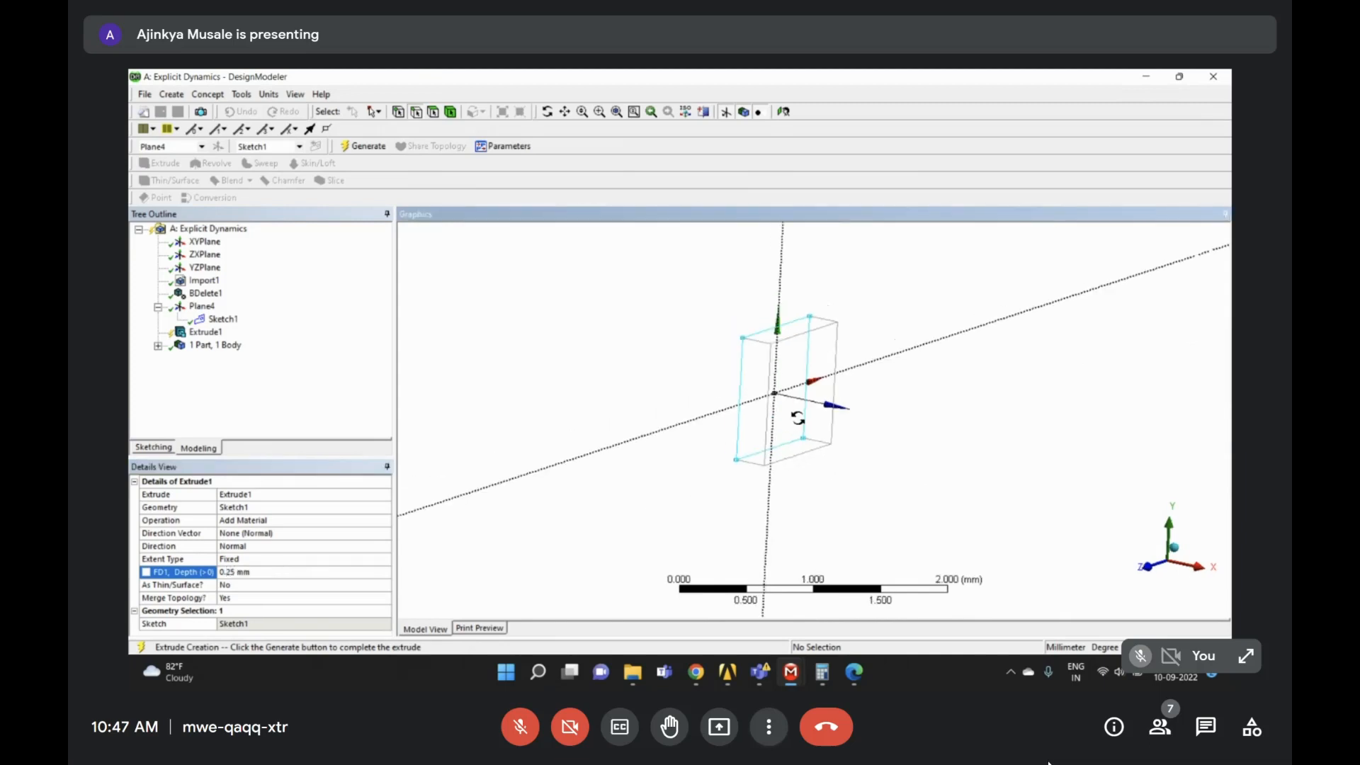
{"action": "left_click", "coordinate": [370, 147]}
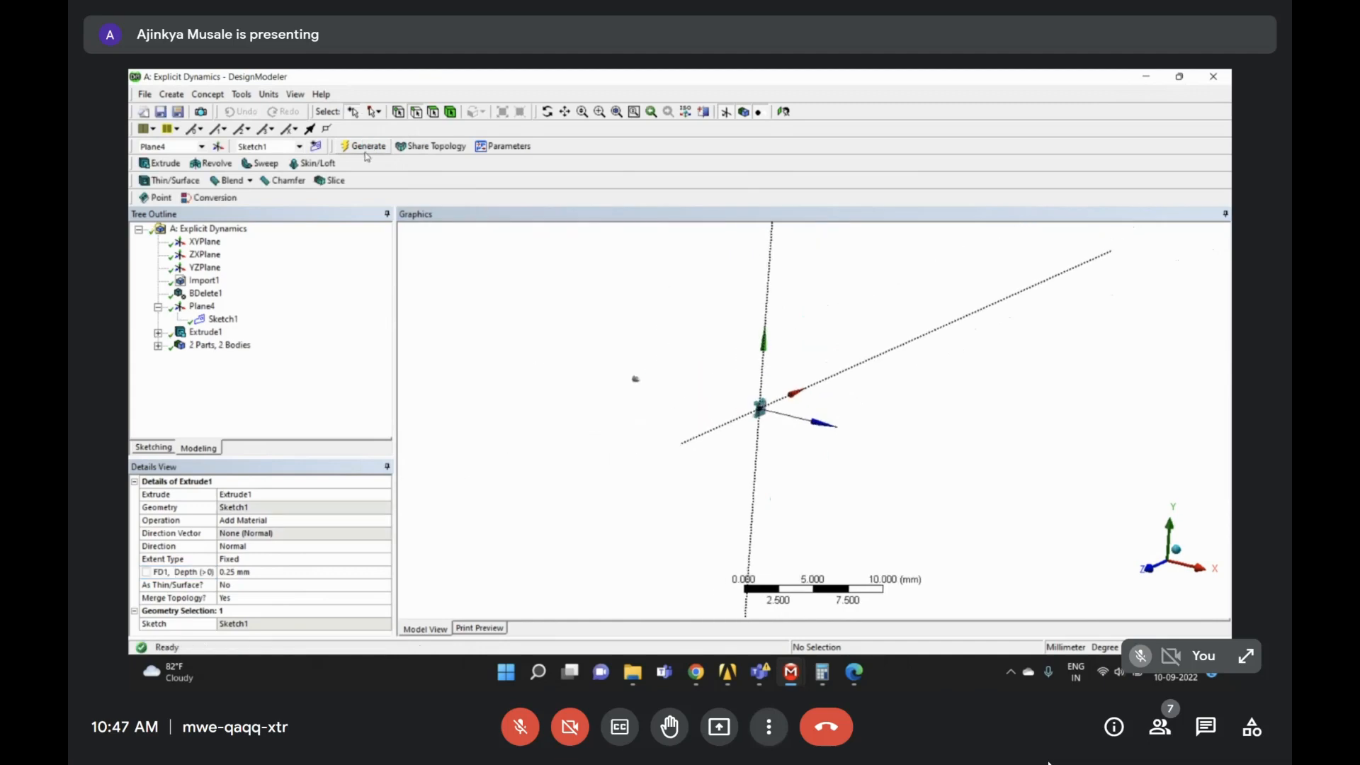
{"action": "scroll", "coordinate": [771, 398], "scroll_direction": "up", "scroll_amount": 4}
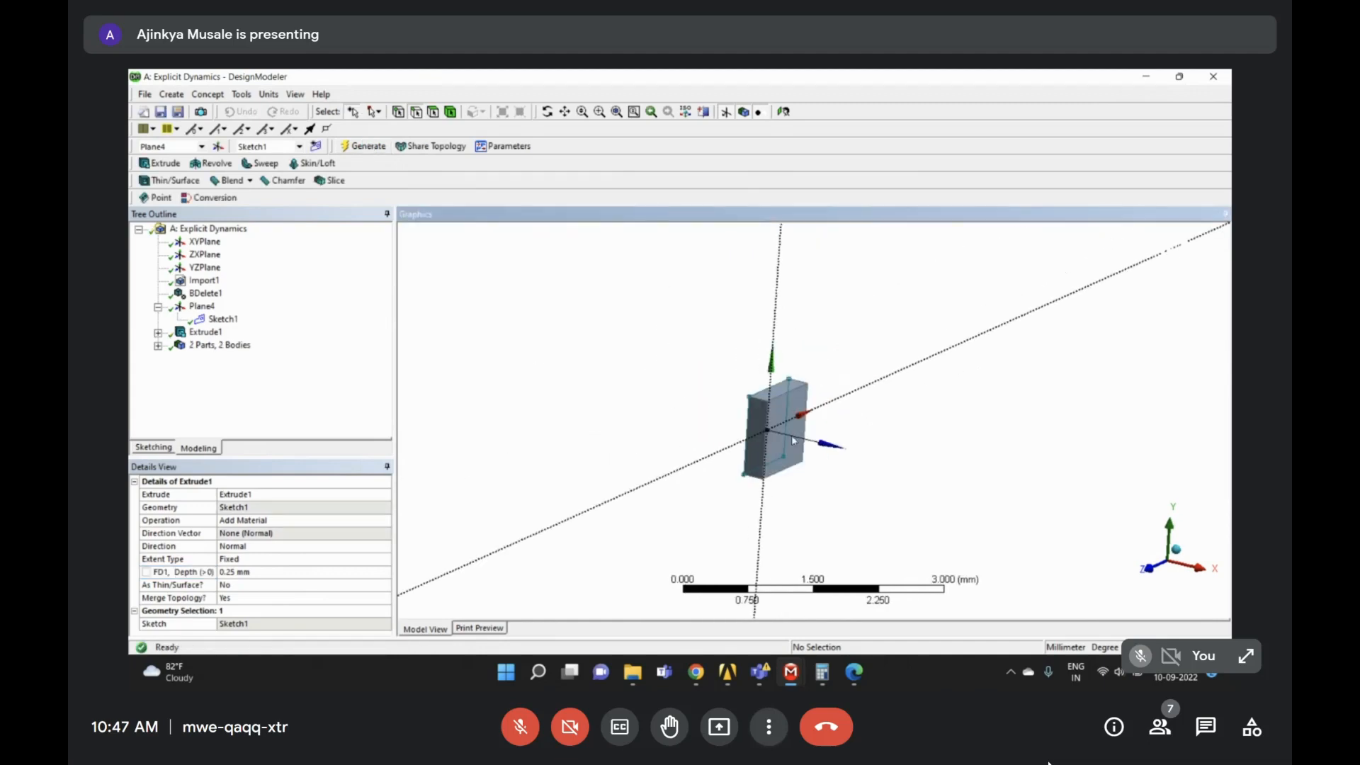
{"action": "scroll", "coordinate": [772, 429], "scroll_direction": "down", "scroll_amount": 2}
{"action": "middle_click_drag", "start_coordinate": [740, 419], "coordinate": [856, 449]}
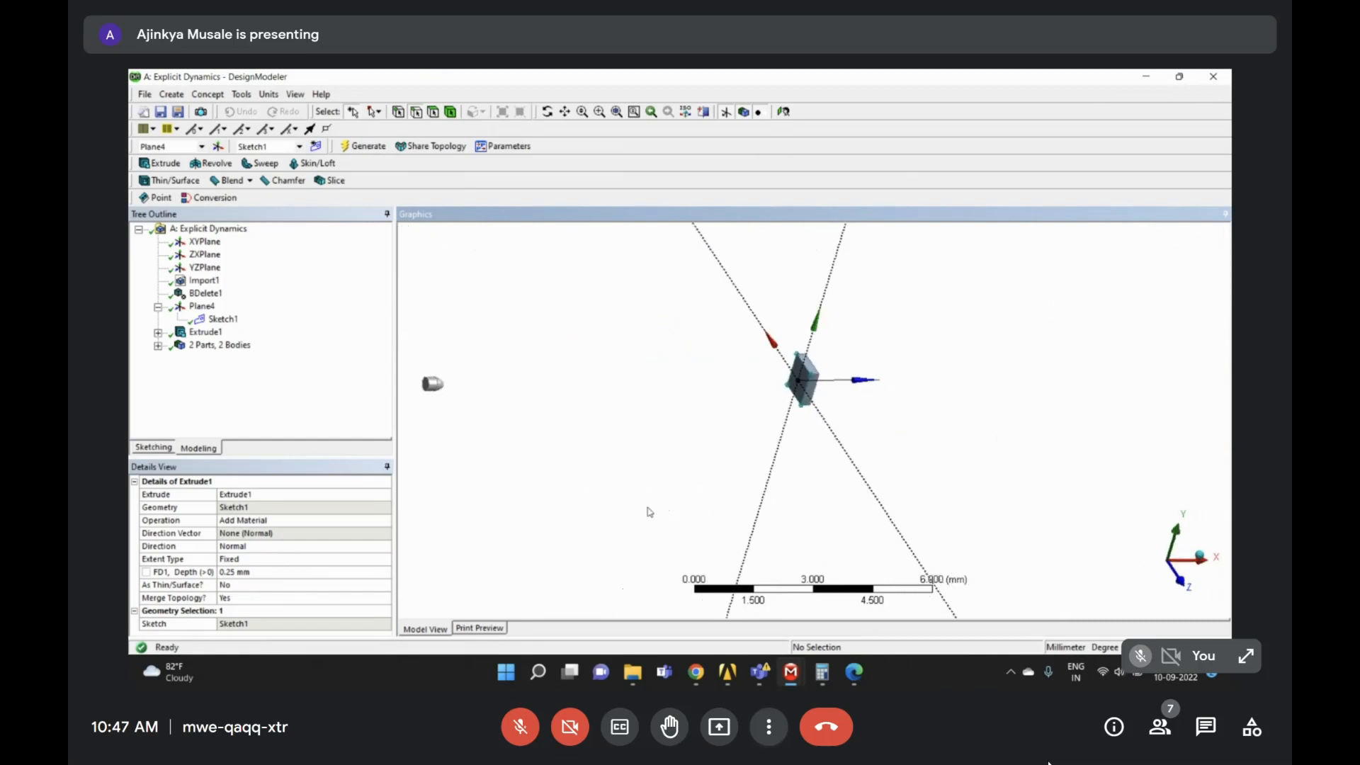
{"action": "scroll", "coordinate": [799, 497], "scroll_direction": "down", "scroll_amount": 1}
{"action": "left_click", "coordinate": [728, 671]}
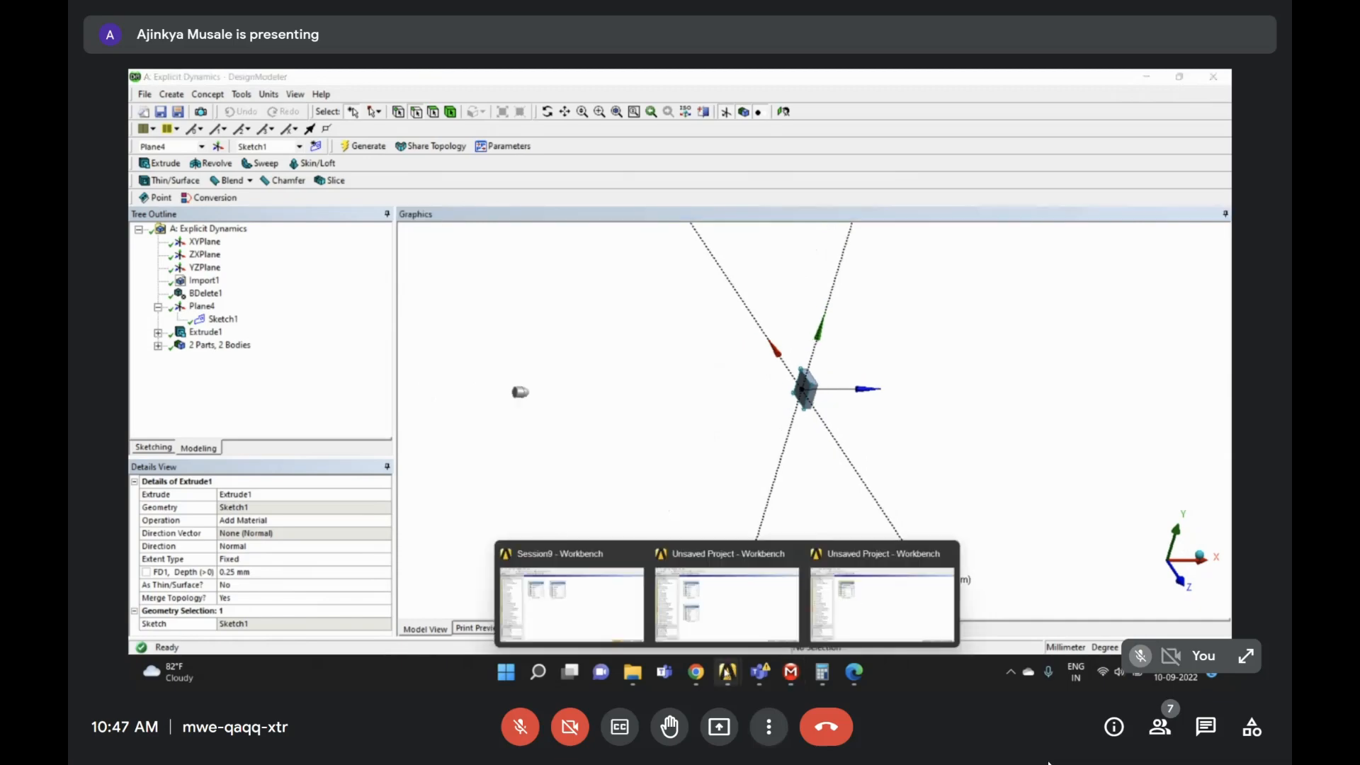
- From the Workbench project, open the Explicit Dynamics Model cell in Mechanical
{"action": "left_click", "coordinate": [847, 612]}
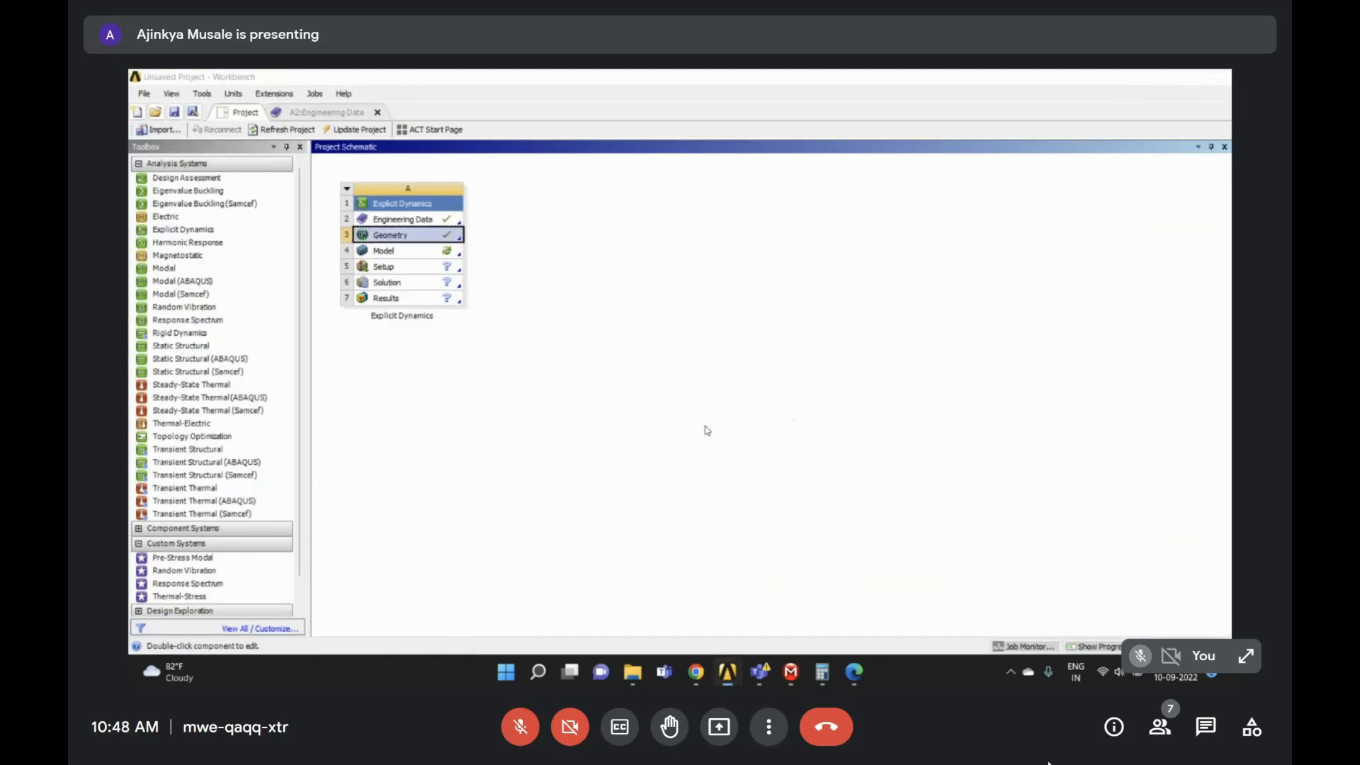
{"action": "left_click", "coordinate": [427, 252]}
{"action": "double_click", "coordinate": [427, 252]}
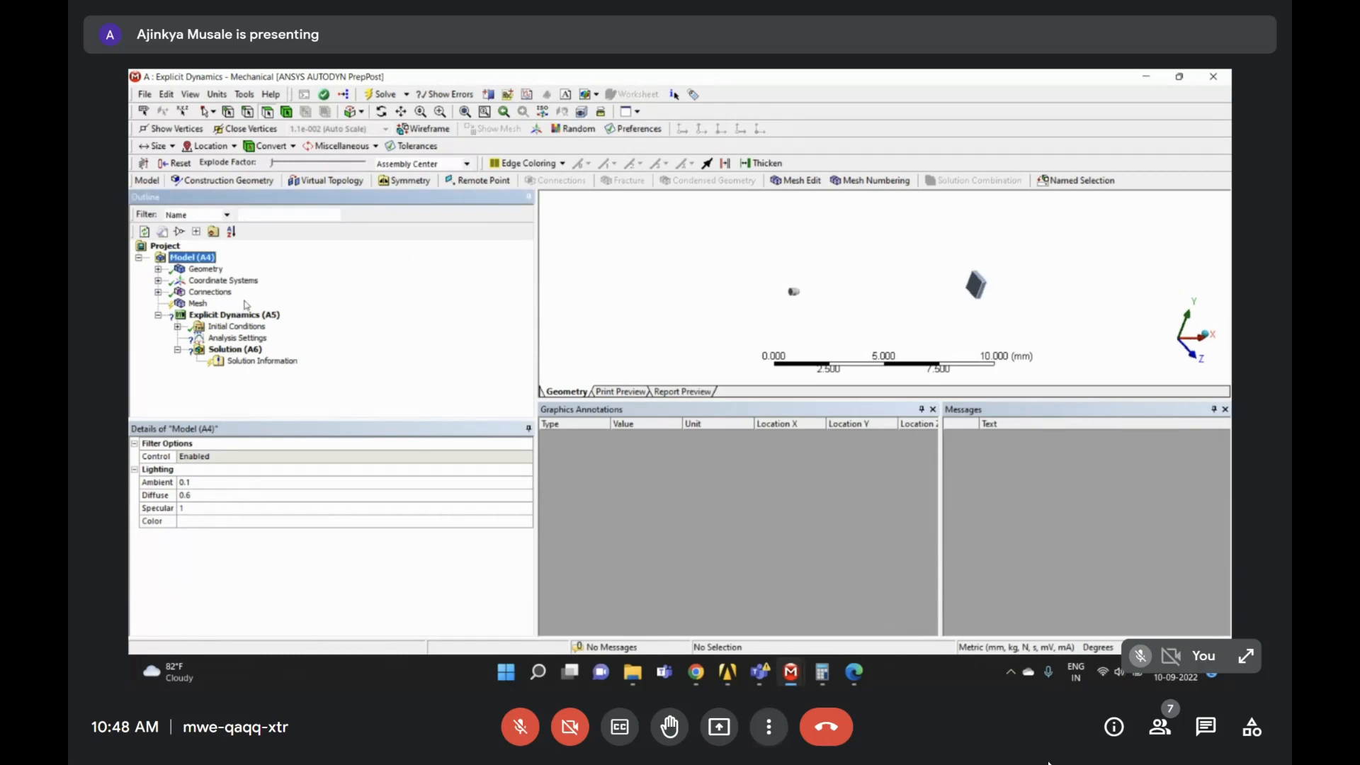
- Expand Geometry to list the bullet and wall bodies, and reset the window layout
{"action": "left_click", "coordinate": [157, 269]}
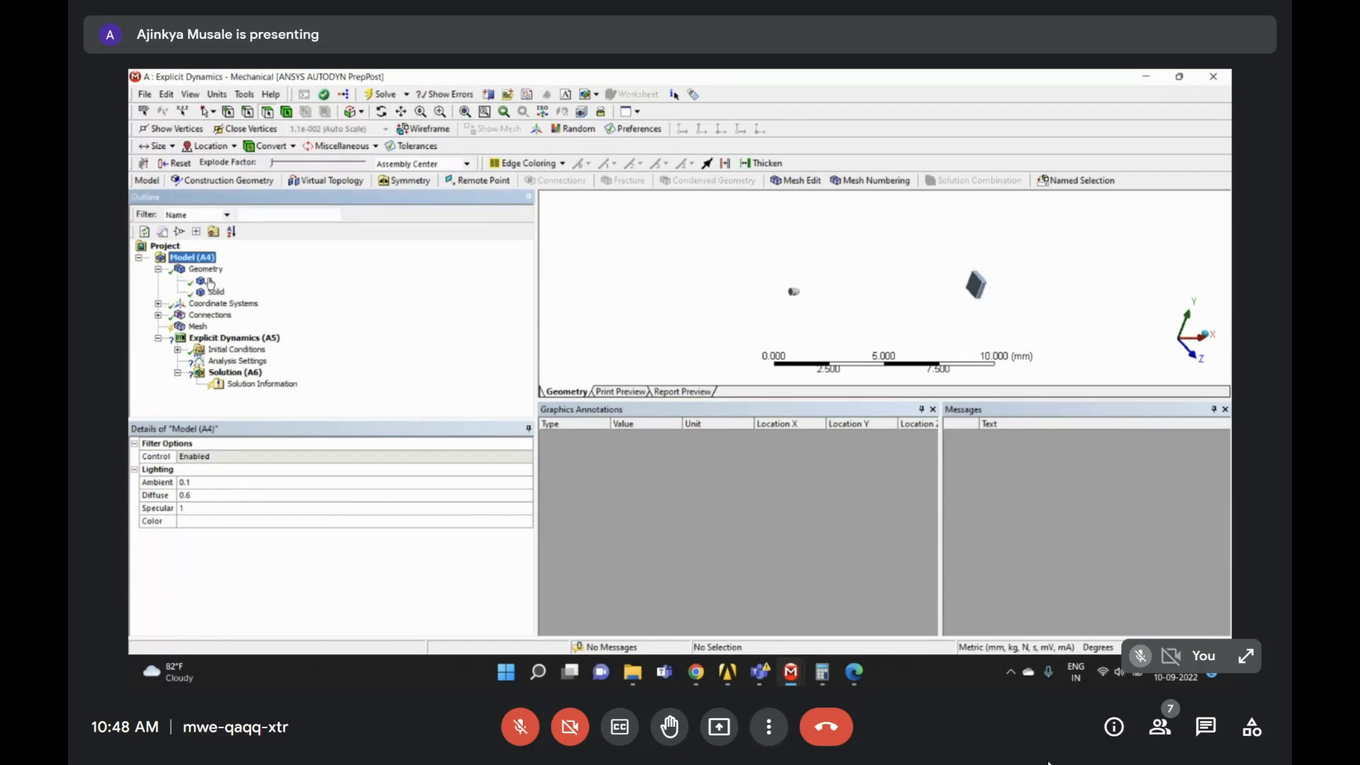
{"action": "left_click", "coordinate": [210, 281]}
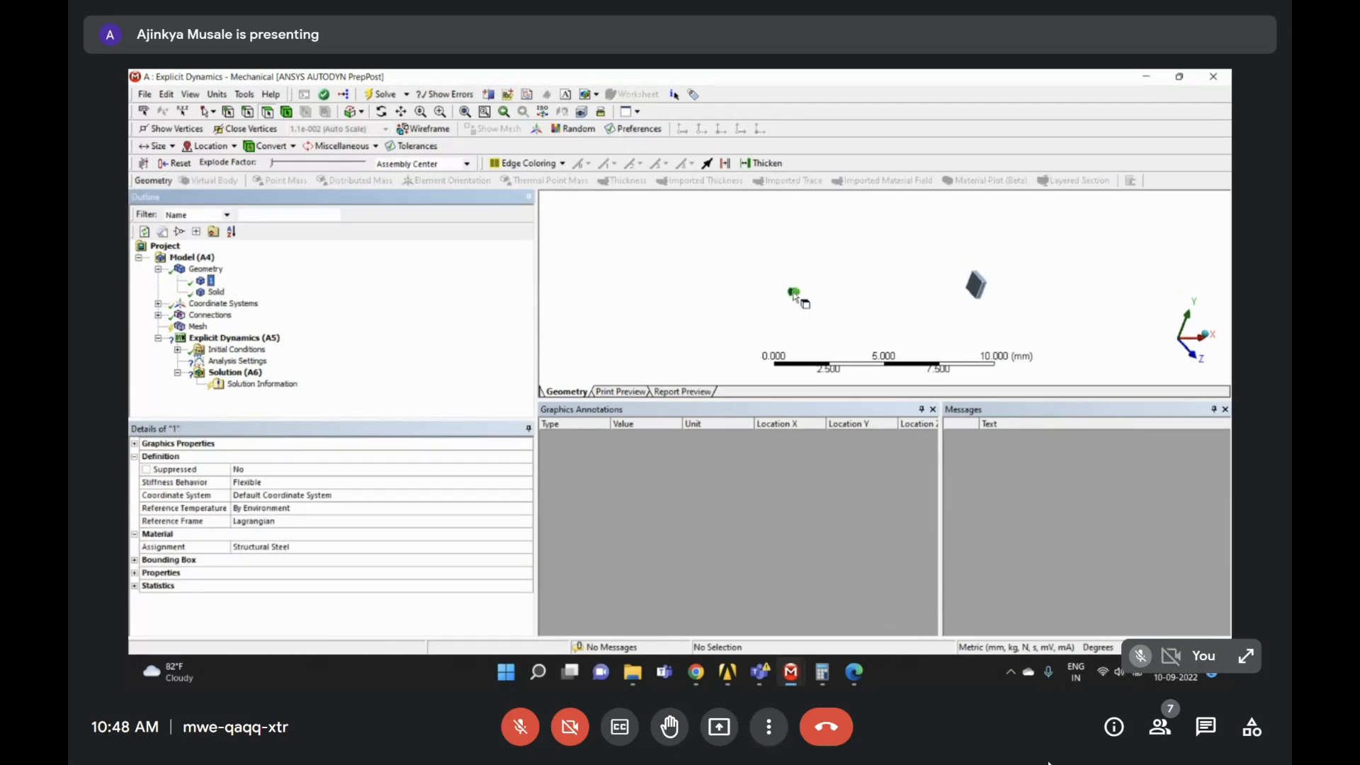
{"action": "left_click", "coordinate": [216, 292]}
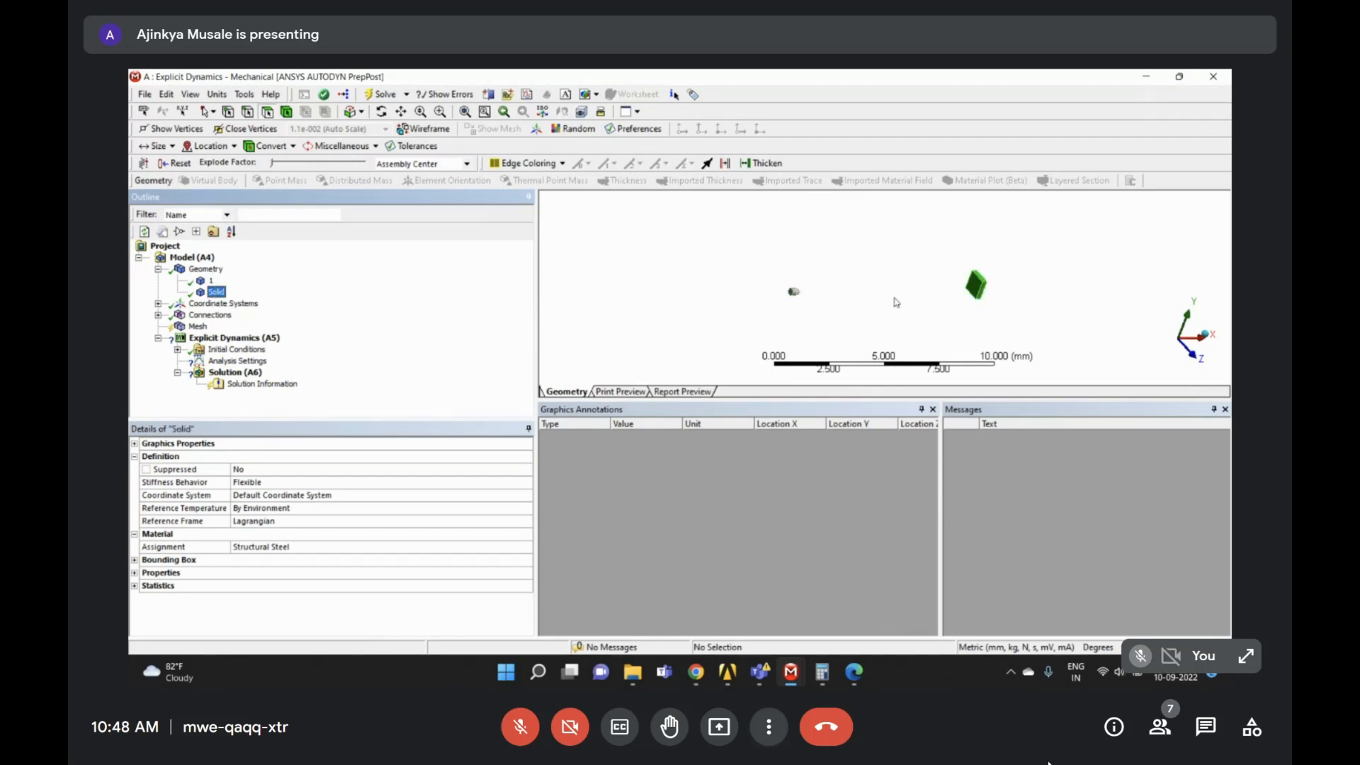
{"action": "left_click", "coordinate": [249, 95]}
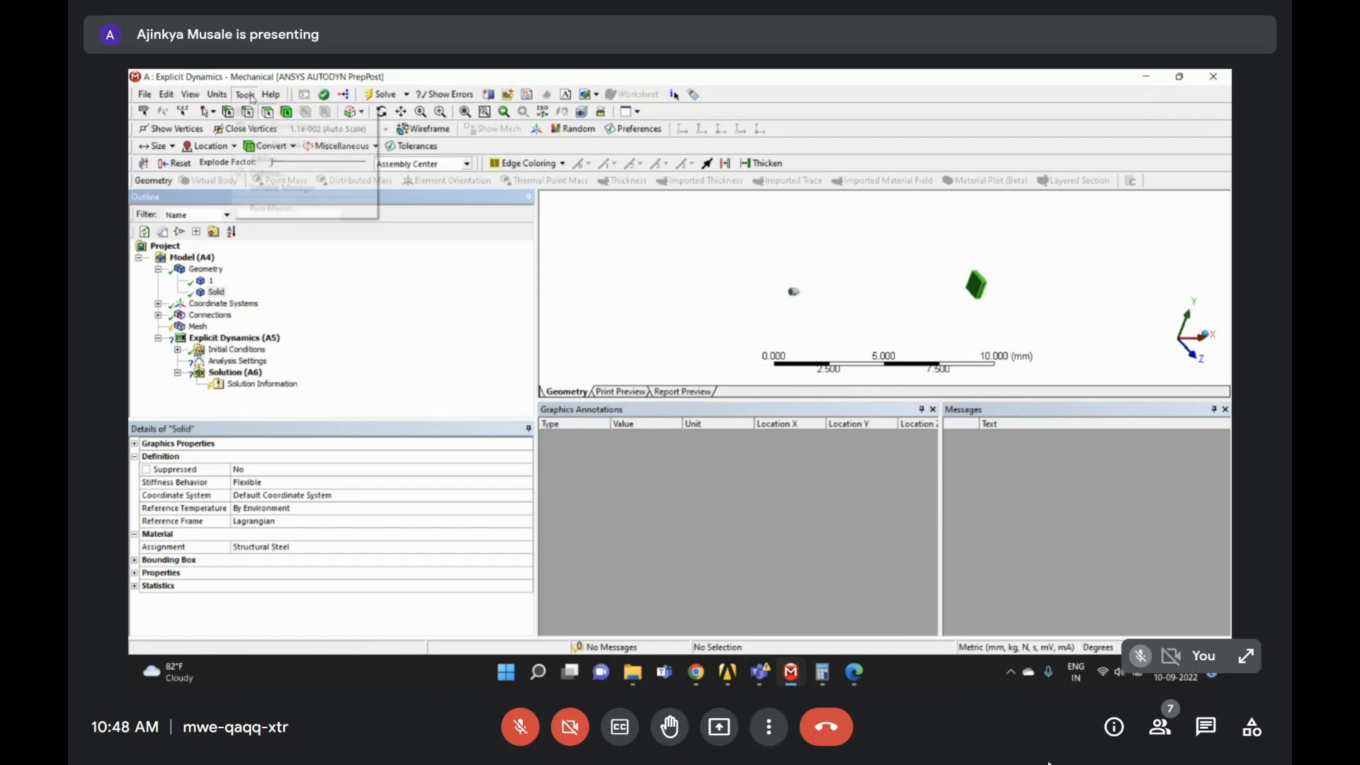
{"action": "left_click", "coordinate": [246, 94]}
{"action": "left_click", "coordinate": [189, 93]}
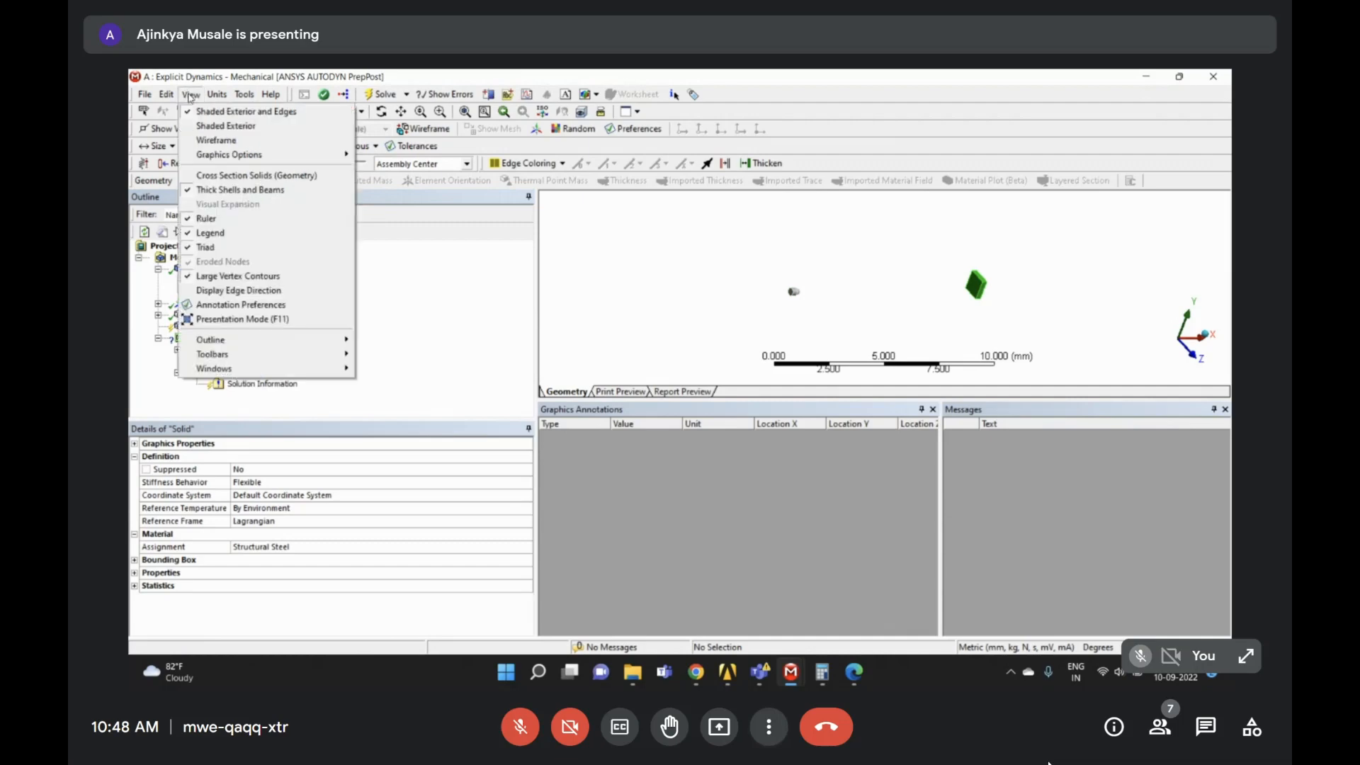
{"action": "mouse_move", "coordinate": [223, 369]}
{"action": "left_click", "coordinate": [399, 475]}
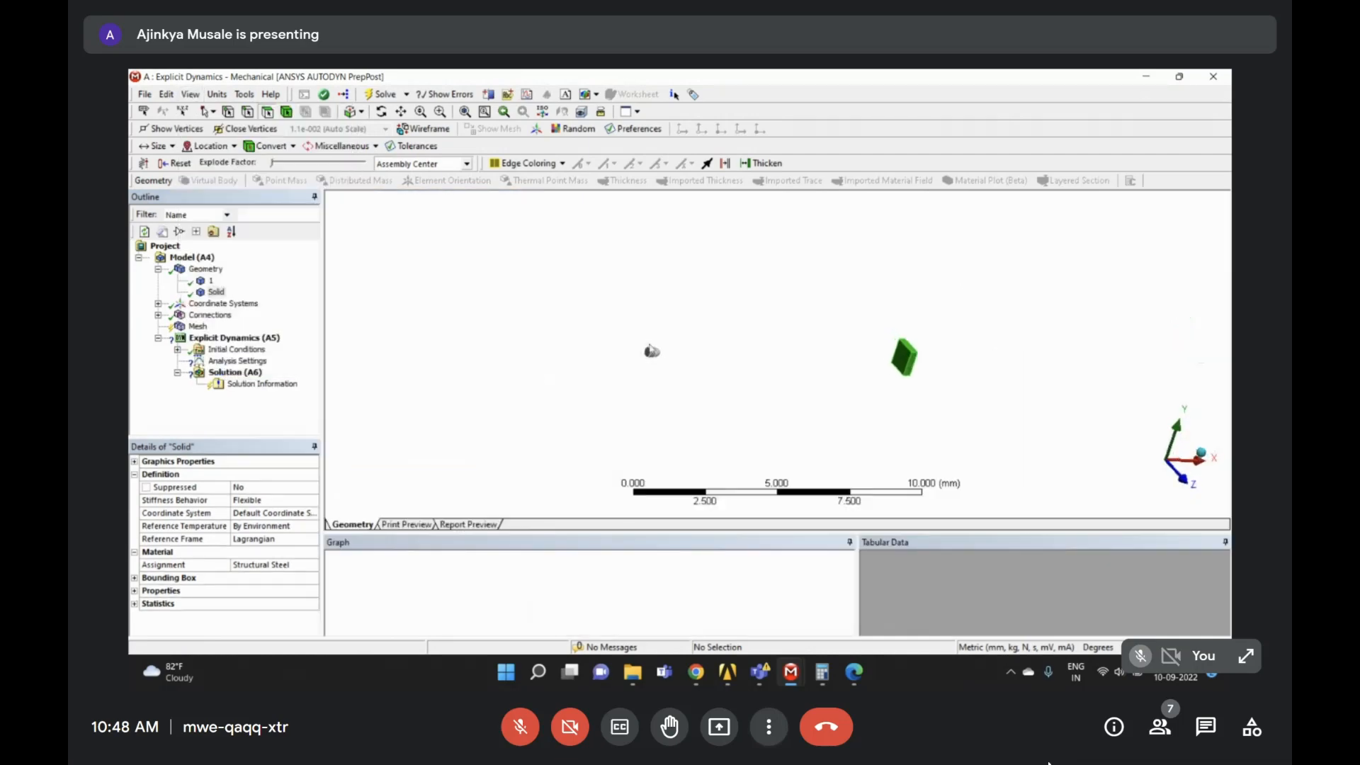
- Assign Stainless Steel NL as the bullet body's material
{"action": "left_click", "coordinate": [210, 280]}
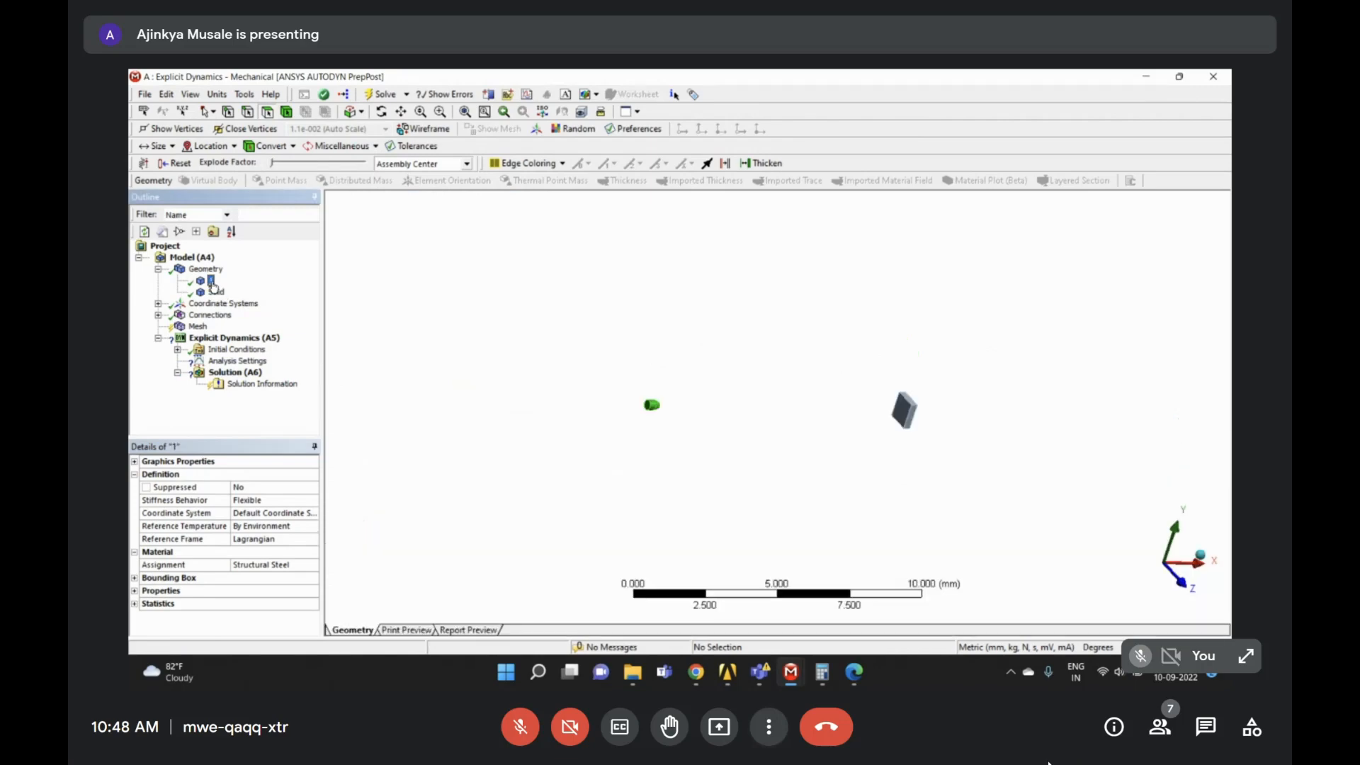
{"action": "left_click", "coordinate": [316, 565]}
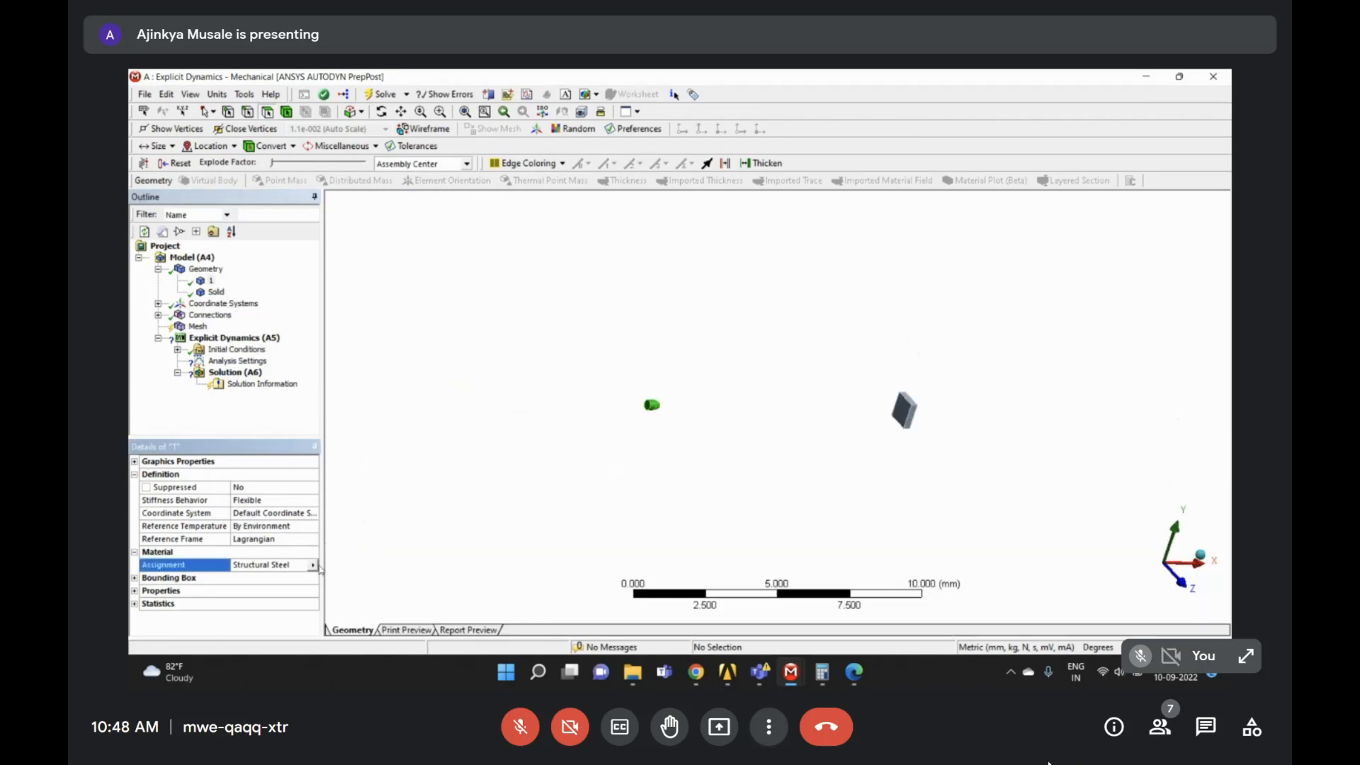
{"action": "left_click", "coordinate": [313, 566]}
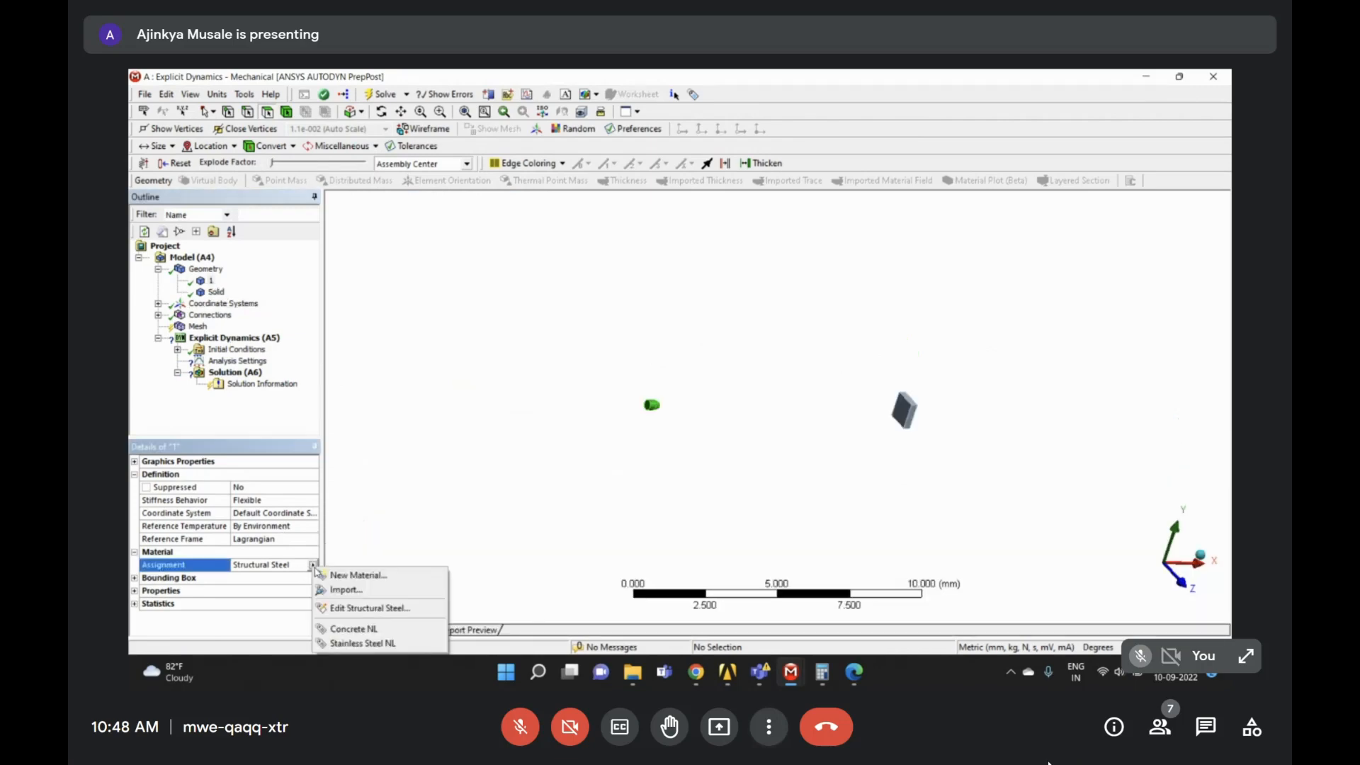
{"action": "left_click", "coordinate": [362, 643]}
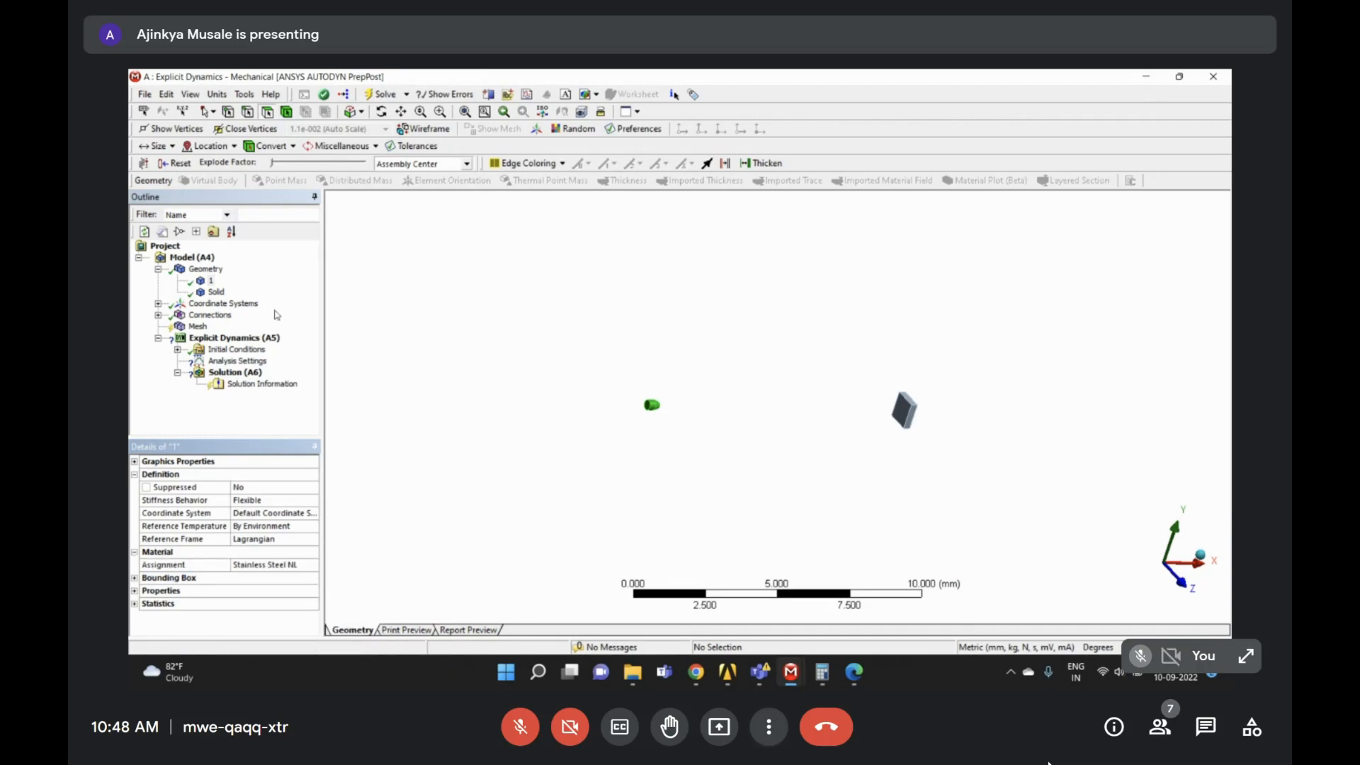
- Assign Concrete NL as the Solid wall body's material
{"action": "left_click", "coordinate": [219, 293]}
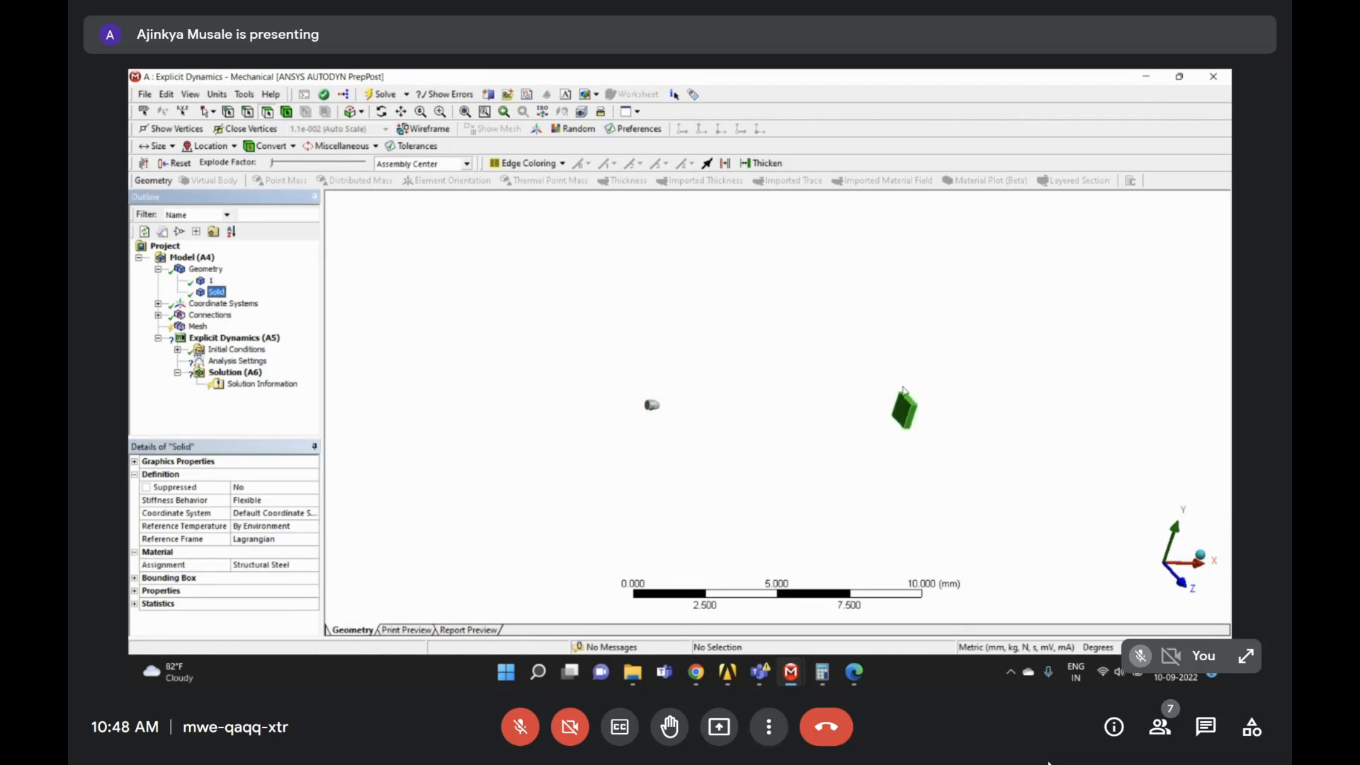
{"action": "left_click", "coordinate": [309, 565]}
{"action": "left_click", "coordinate": [309, 565]}
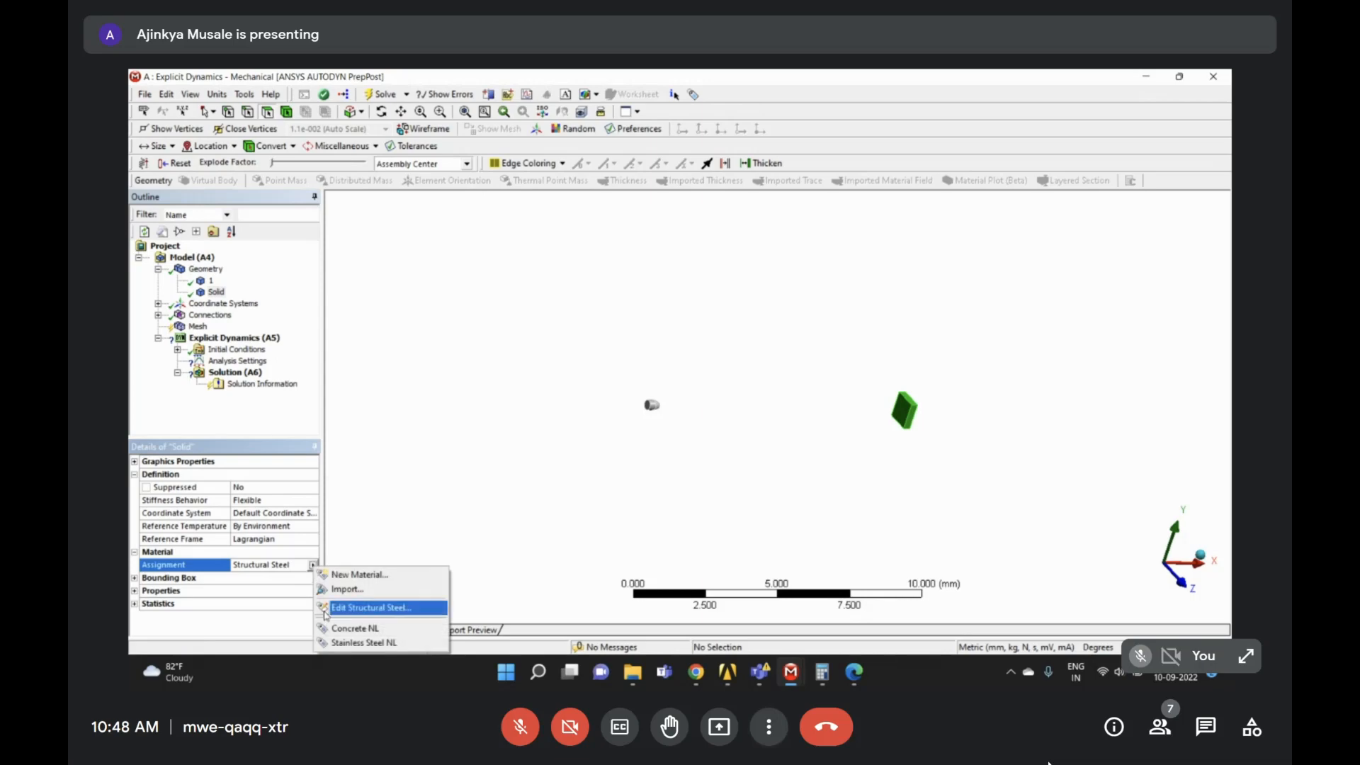
{"action": "left_click", "coordinate": [354, 621]}
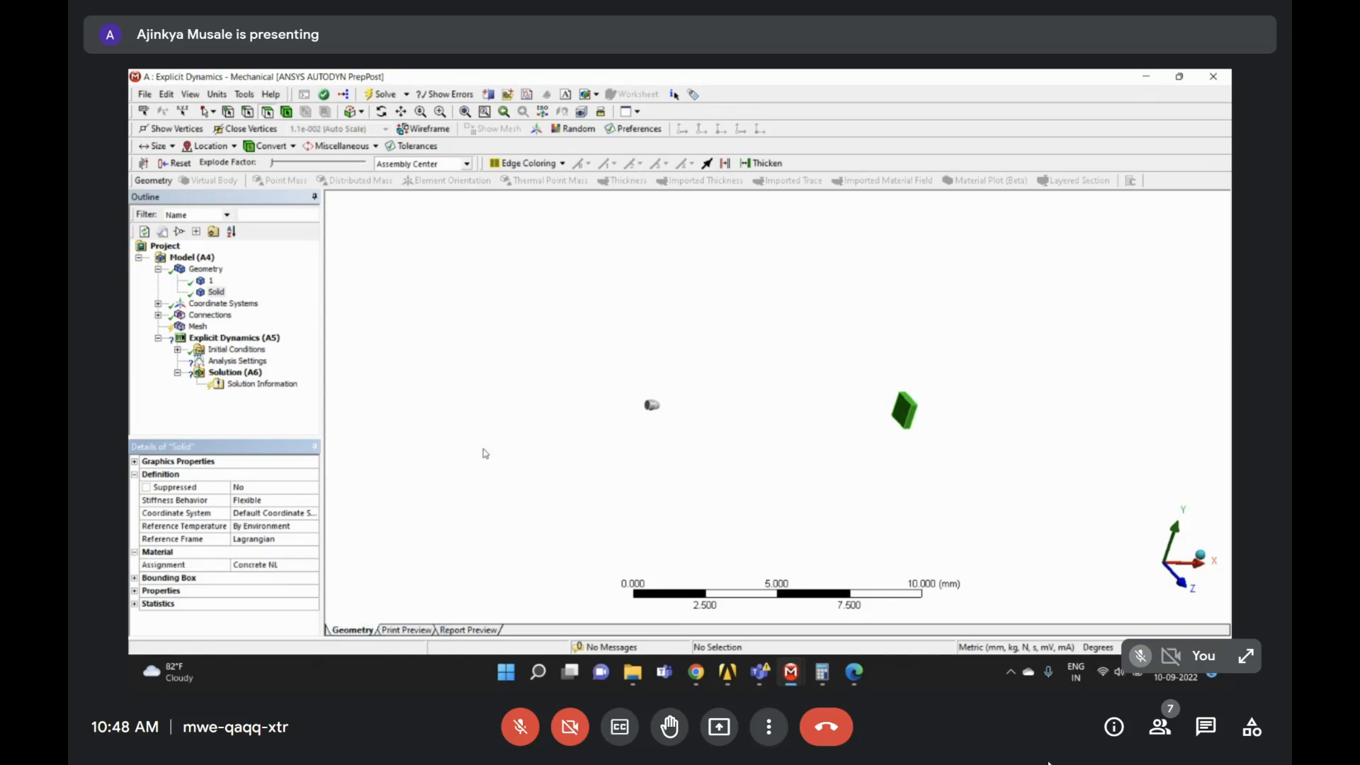
{"action": "left_click", "coordinate": [167, 270]}
{"action": "left_click", "coordinate": [158, 270]}
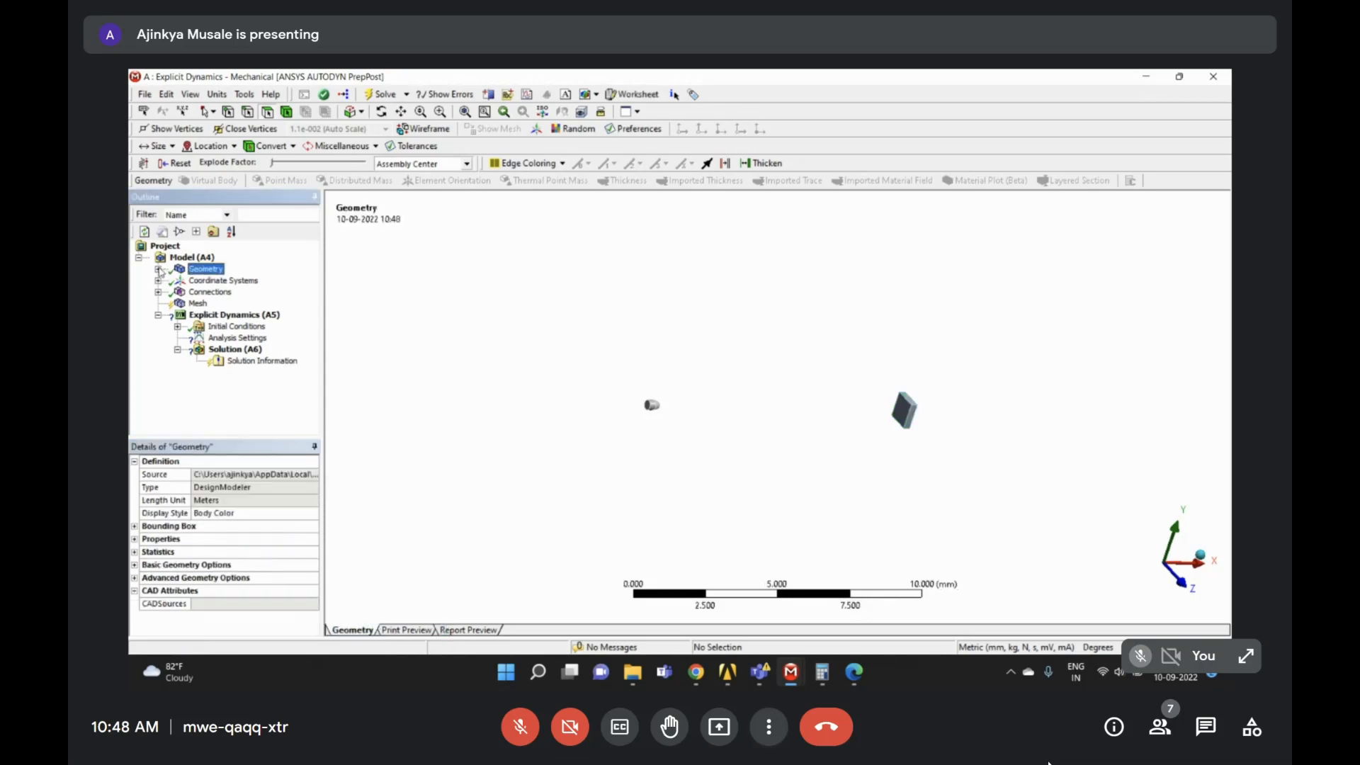
- Generate the mesh for both bodies from the Mesh branch
{"action": "middle_click_drag", "start_coordinate": [810, 449], "coordinate": [768, 446]}
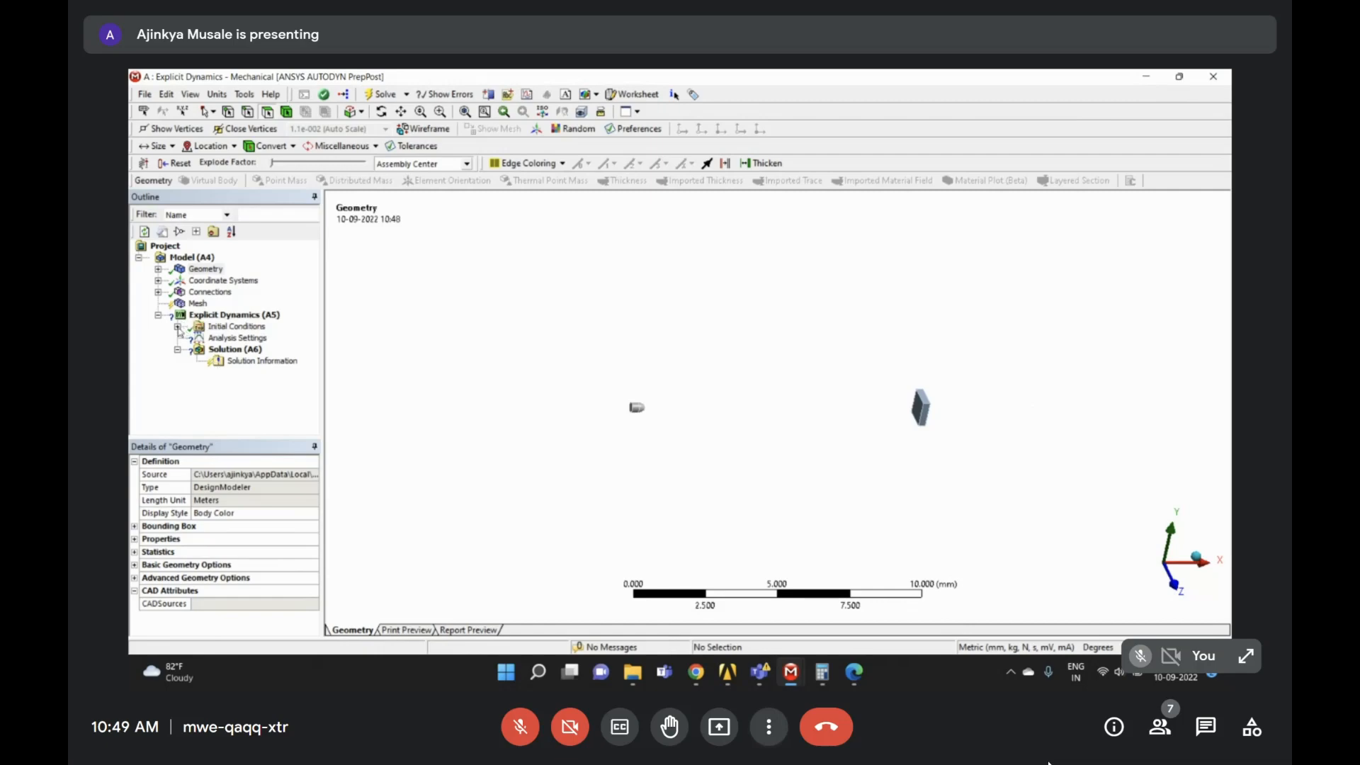
{"action": "left_click", "coordinate": [177, 327]}
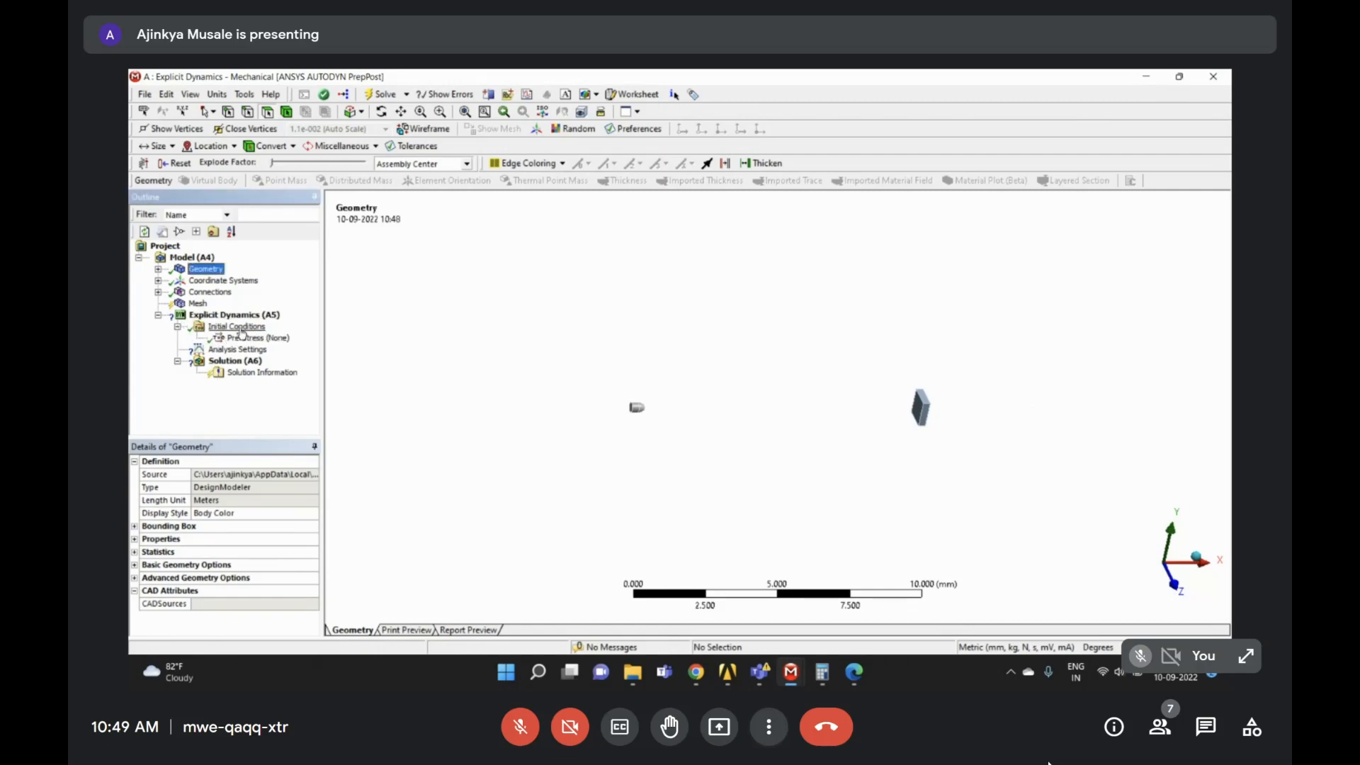
{"action": "left_click", "coordinate": [240, 329]}
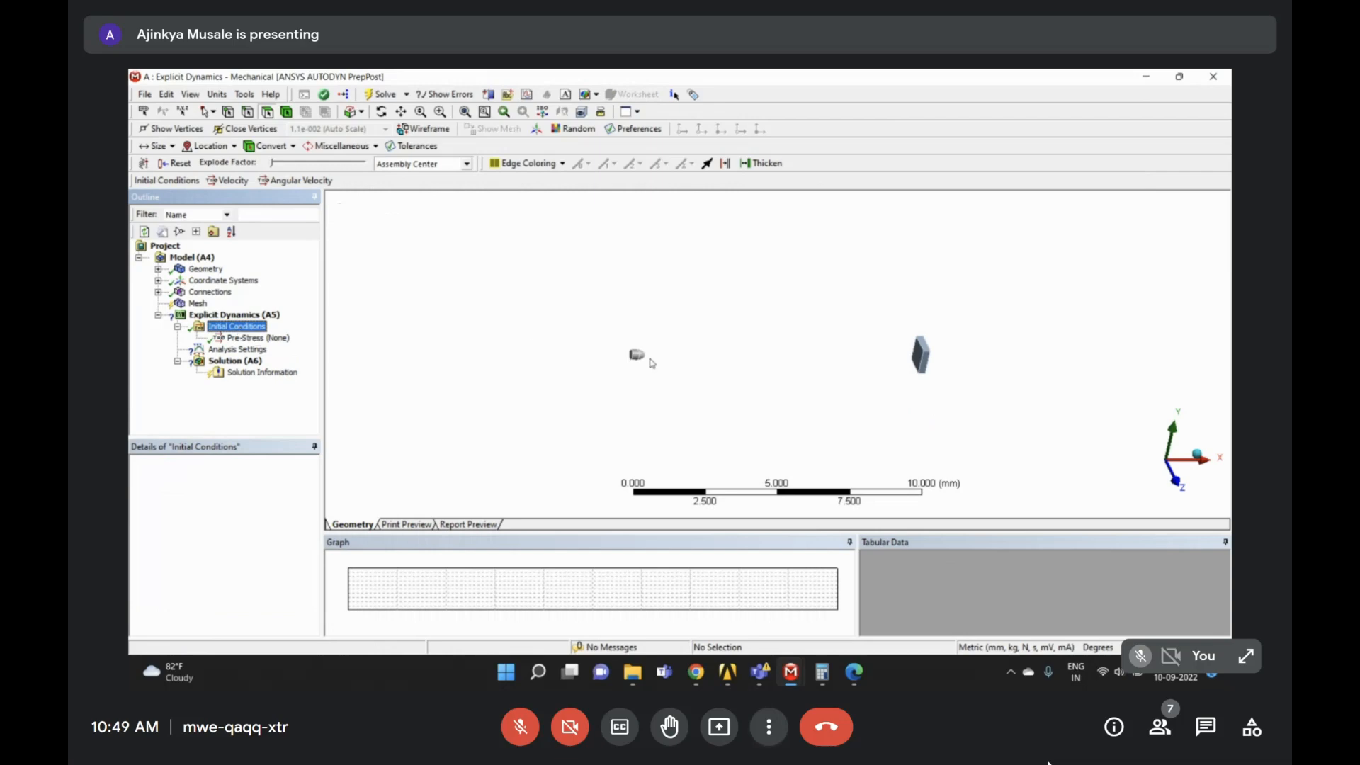
{"action": "left_click", "coordinate": [197, 304]}
{"action": "right_click", "coordinate": [197, 305]}
{"action": "left_click", "coordinate": [327, 349]}
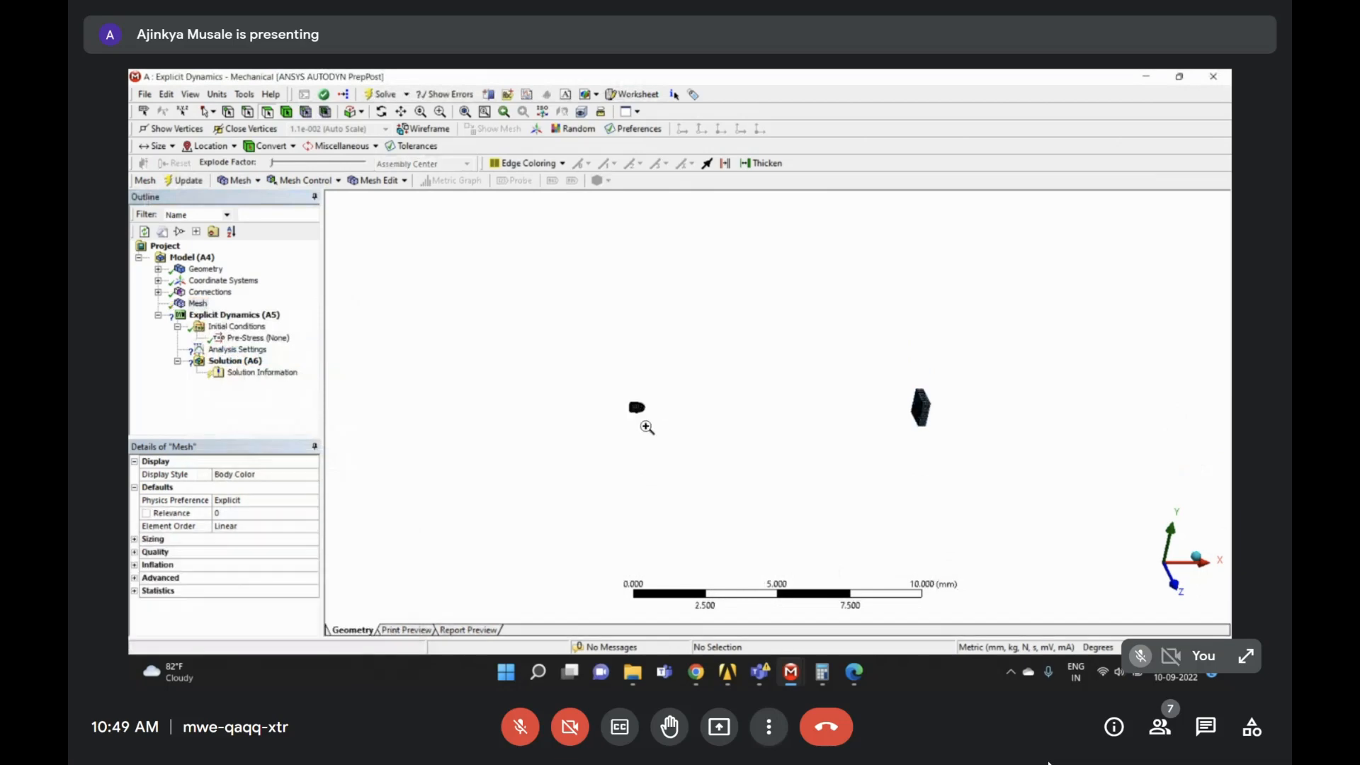
- Zoom in to inspect the meshed wall plate and the meshed bullet
{"action": "scroll", "coordinate": [664, 434], "scroll_direction": "up", "scroll_amount": 5}
{"action": "scroll", "coordinate": [785, 382], "scroll_direction": "down", "scroll_amount": 5}
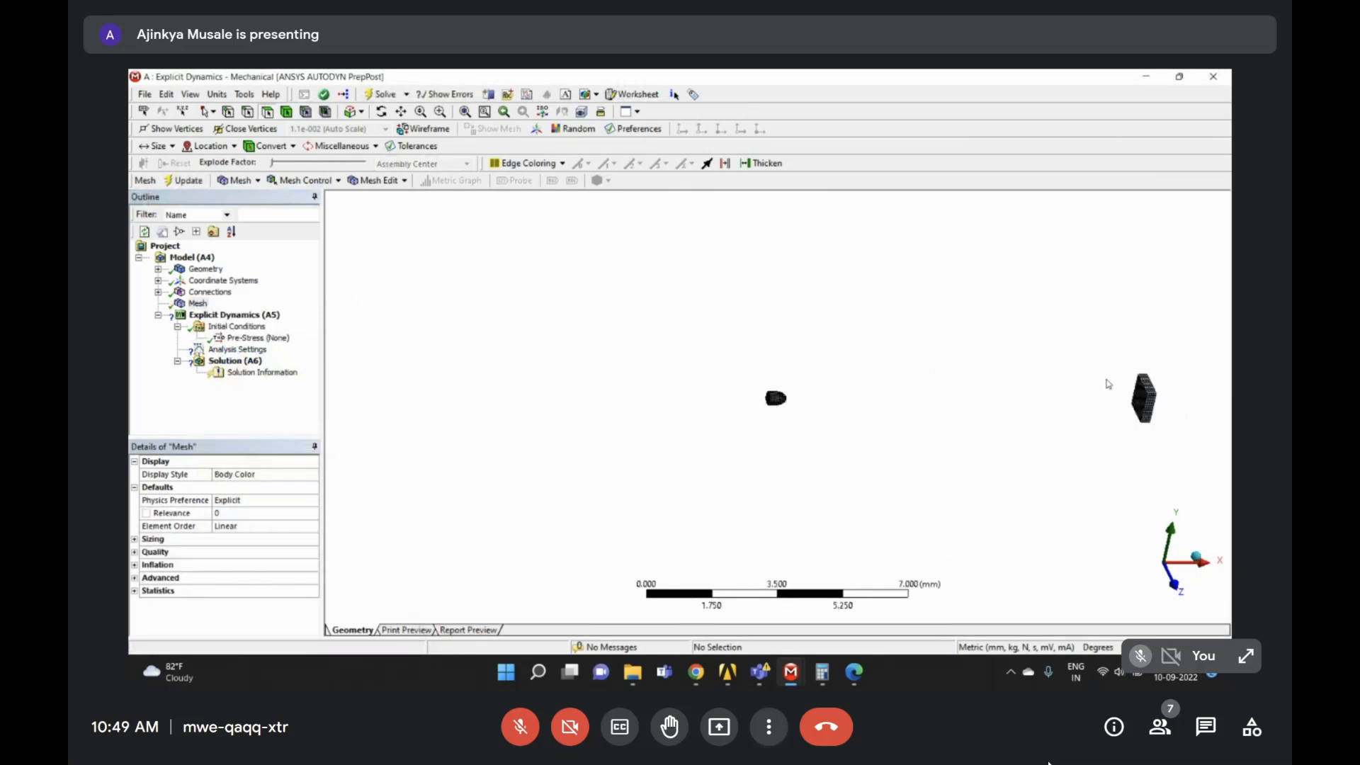
{"action": "left_click_drag", "start_coordinate": [1107, 373], "coordinate": [1181, 446]}
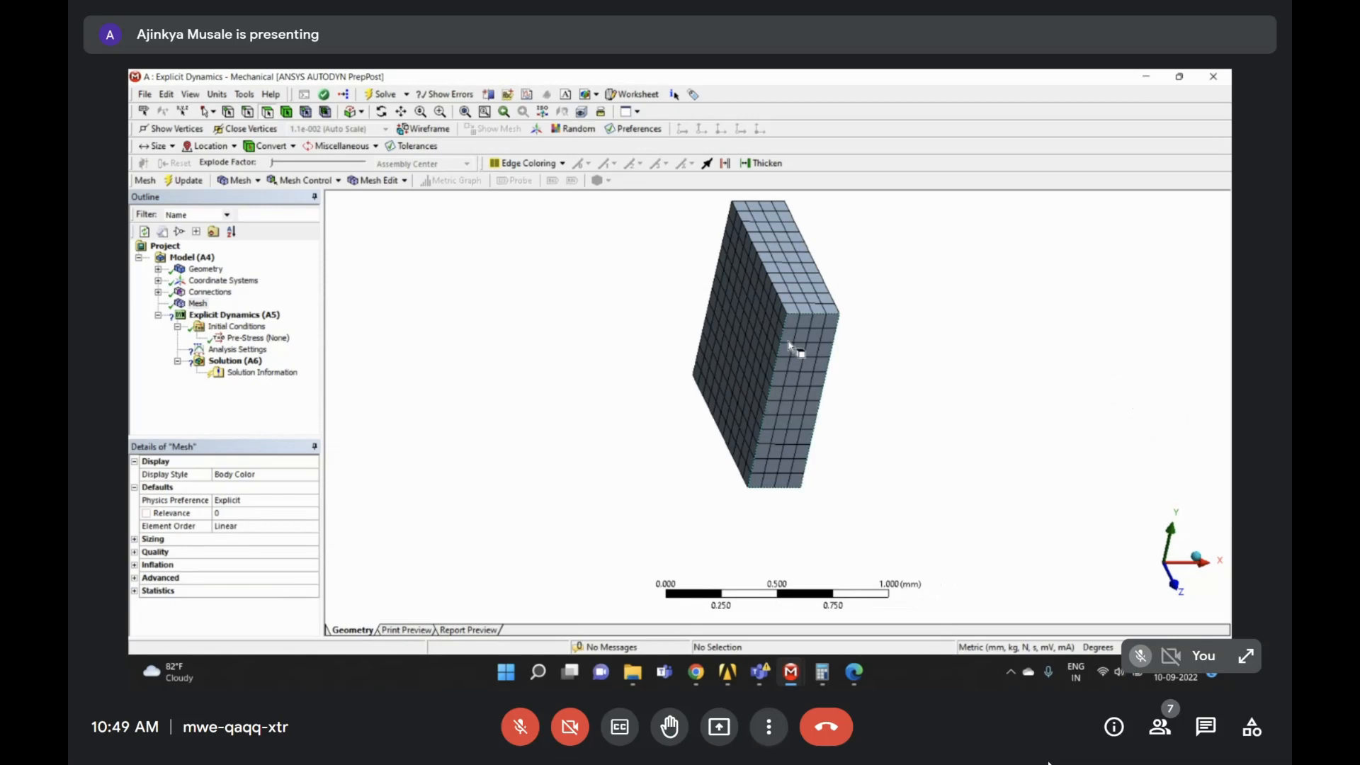
{"action": "middle_click_drag", "start_coordinate": [795, 349], "coordinate": [757, 349]}
{"action": "scroll", "coordinate": [758, 349], "scroll_direction": "down", "scroll_amount": 10}
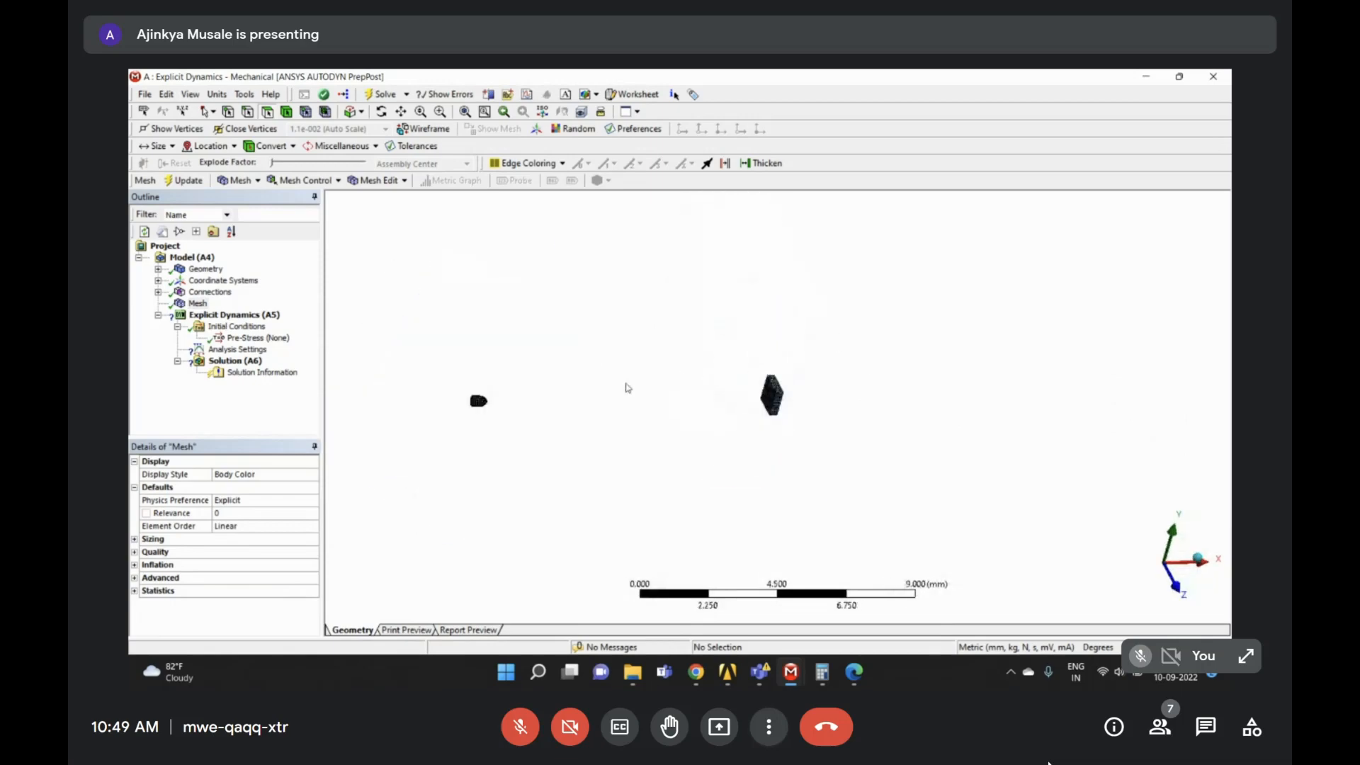
{"action": "left_click_drag", "start_coordinate": [464, 389], "coordinate": [522, 423]}
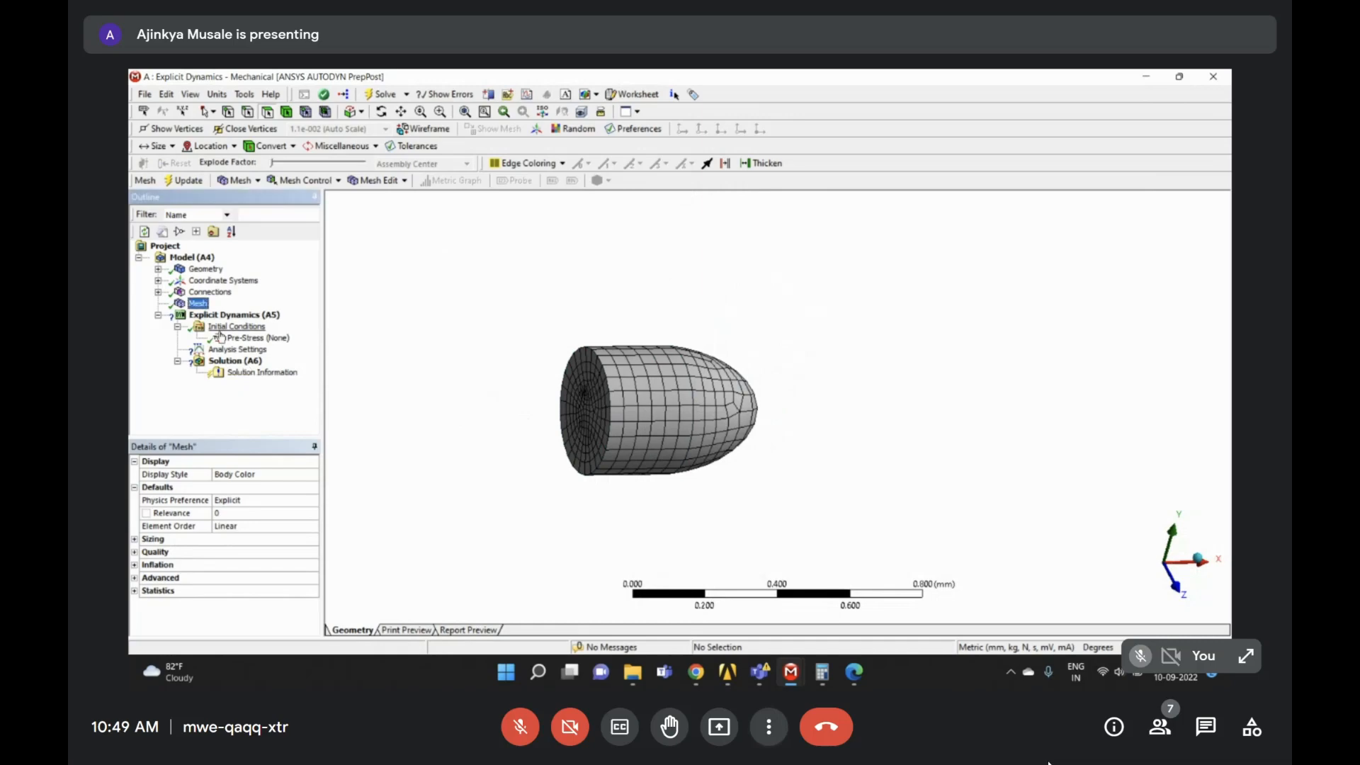
{"action": "left_click", "coordinate": [213, 315]}
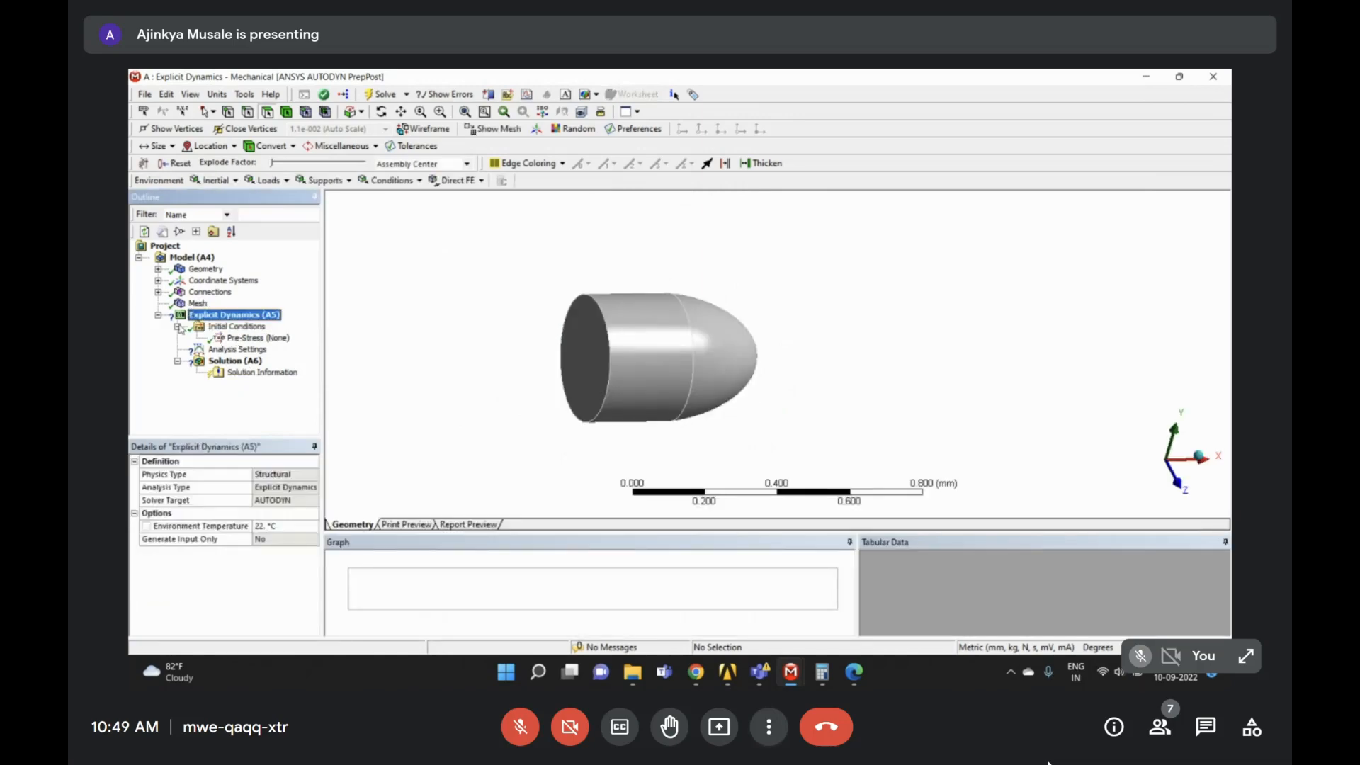
- Insert a Velocity initial condition scoped to the bullet body
{"action": "left_click", "coordinate": [207, 326]}
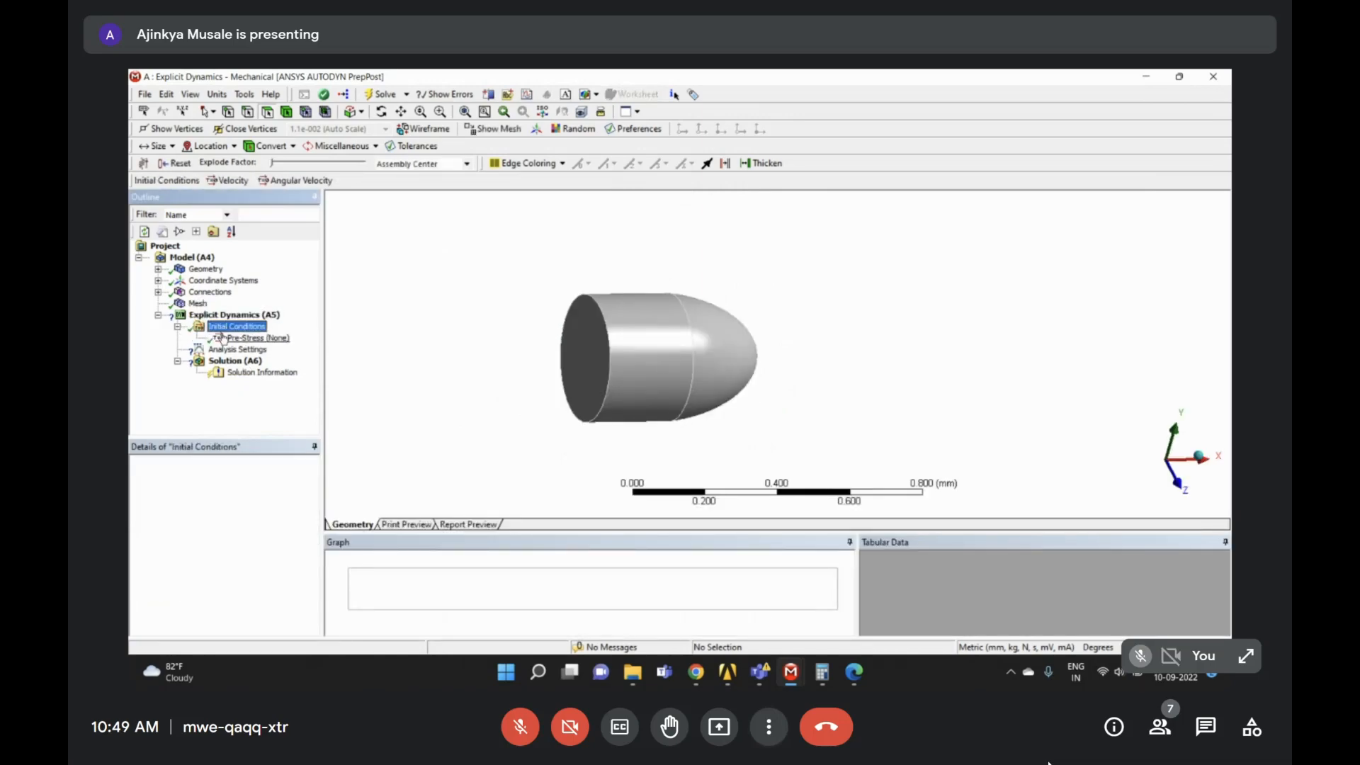
{"action": "right_click", "coordinate": [244, 332]}
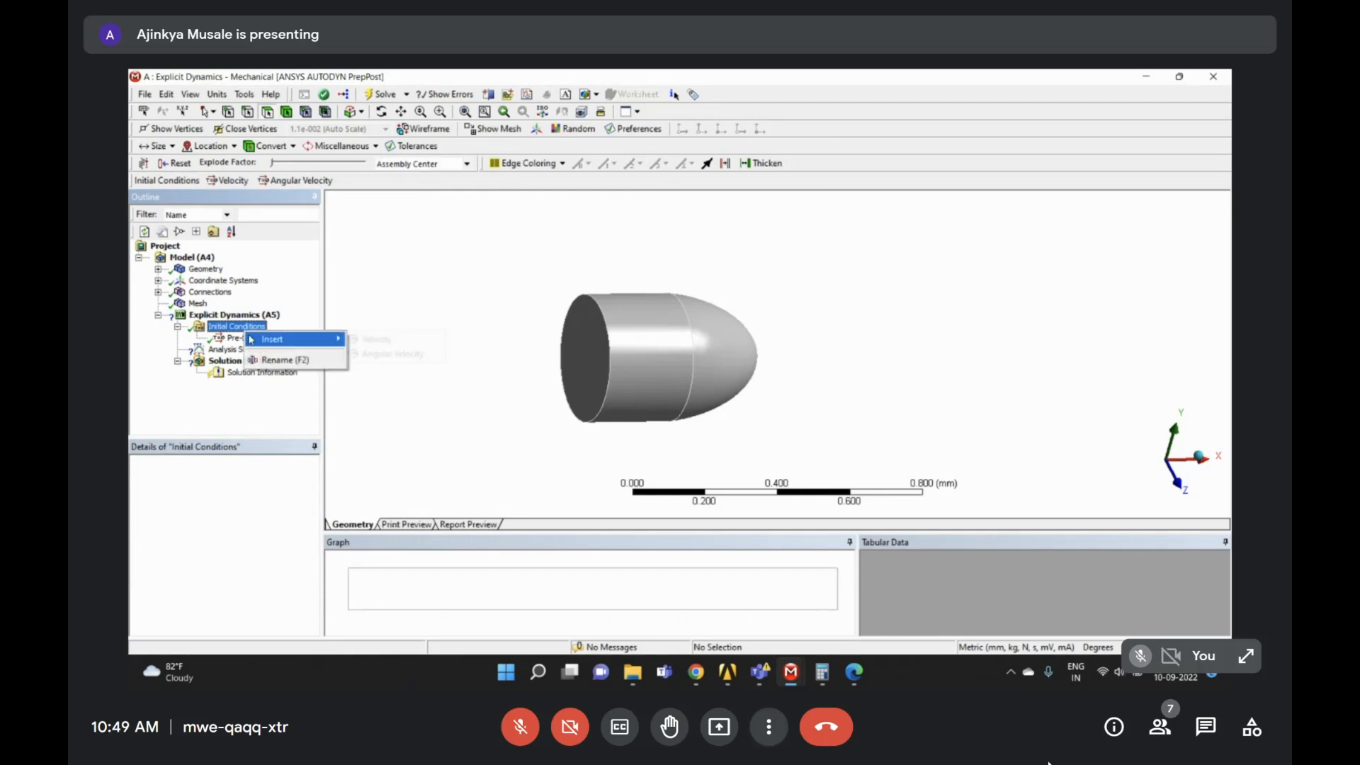
{"action": "mouse_move", "coordinate": [252, 340]}
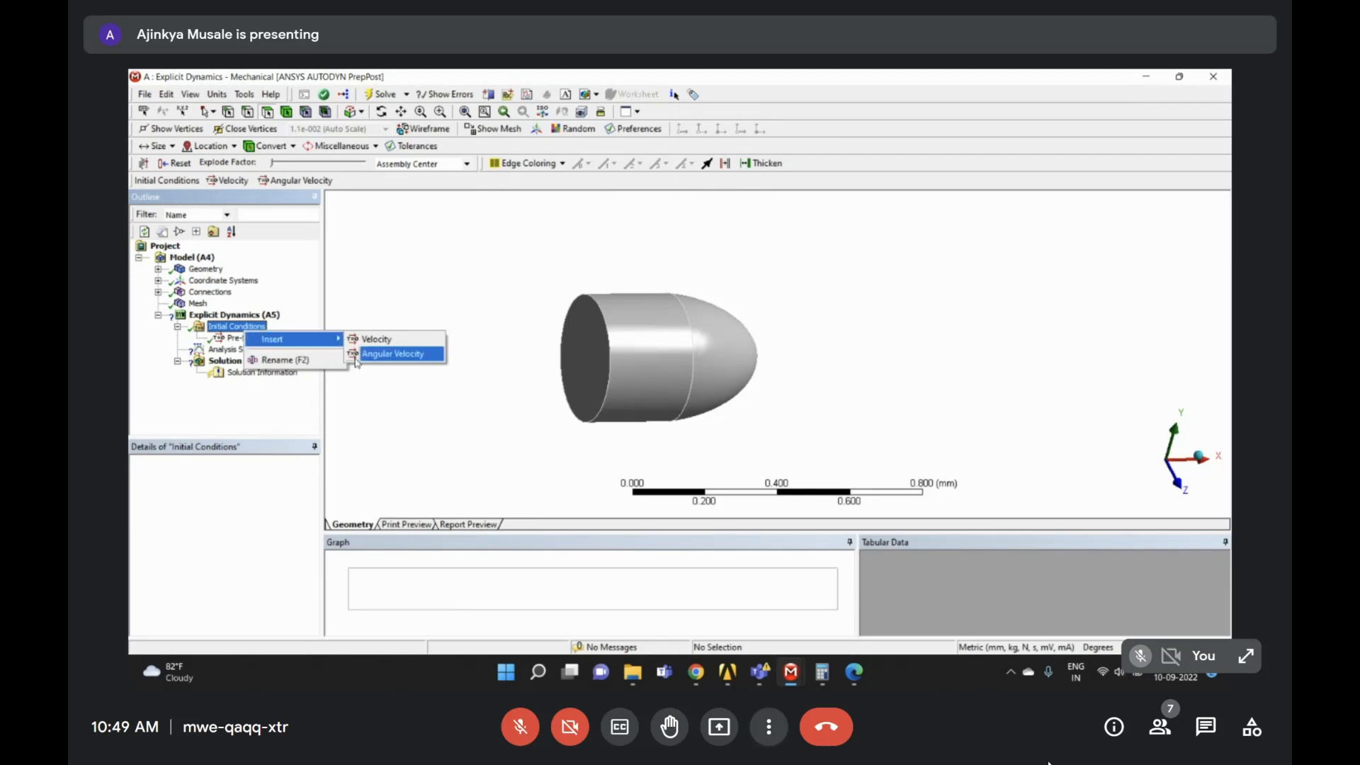
{"action": "left_click", "coordinate": [389, 340]}
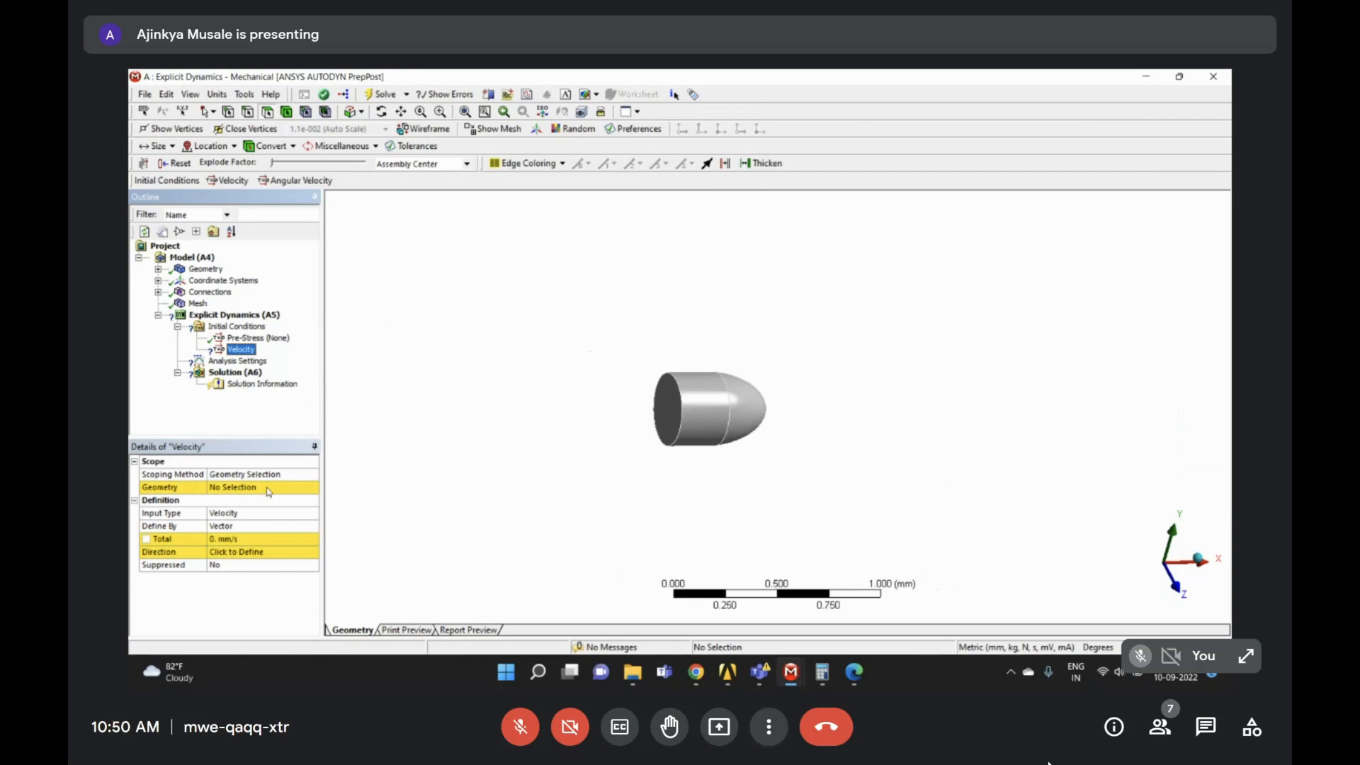
{"action": "left_click", "coordinate": [236, 487]}
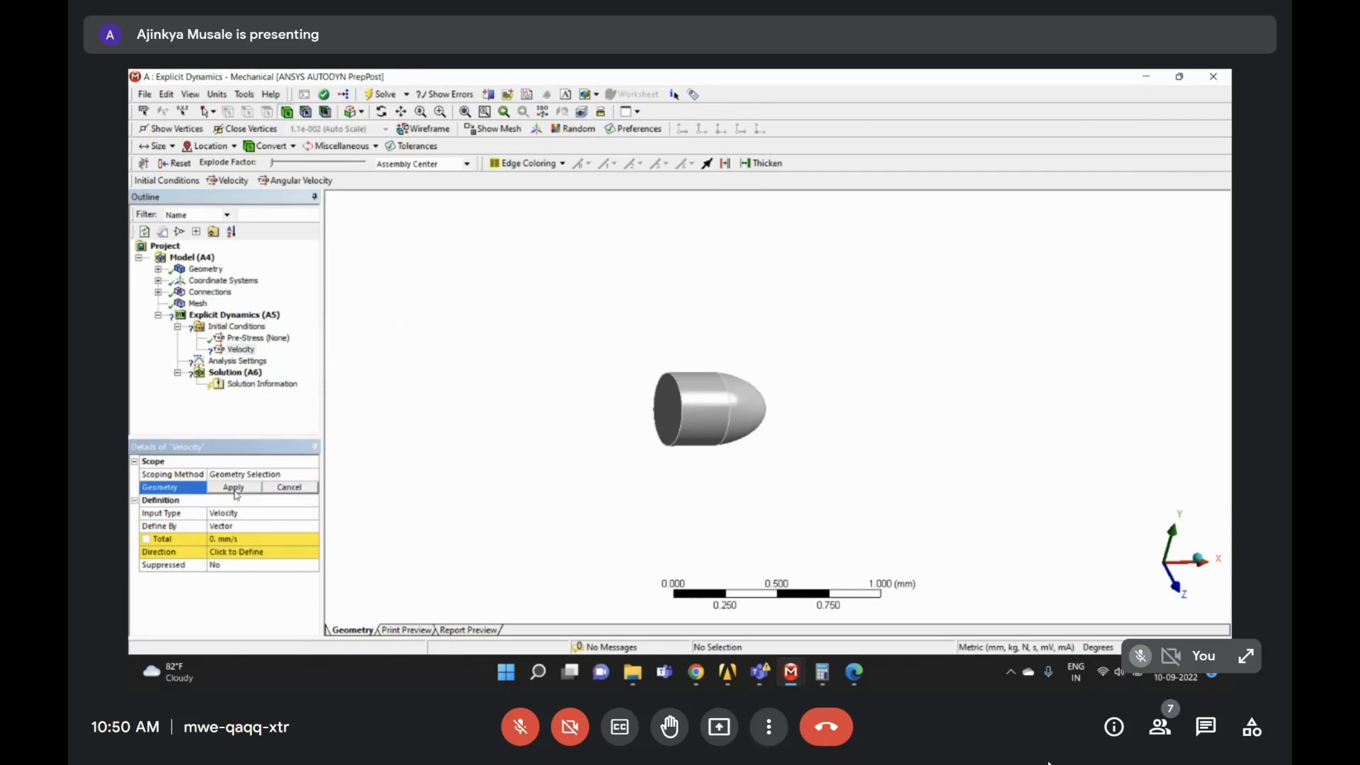
{"action": "left_click", "coordinate": [699, 396]}
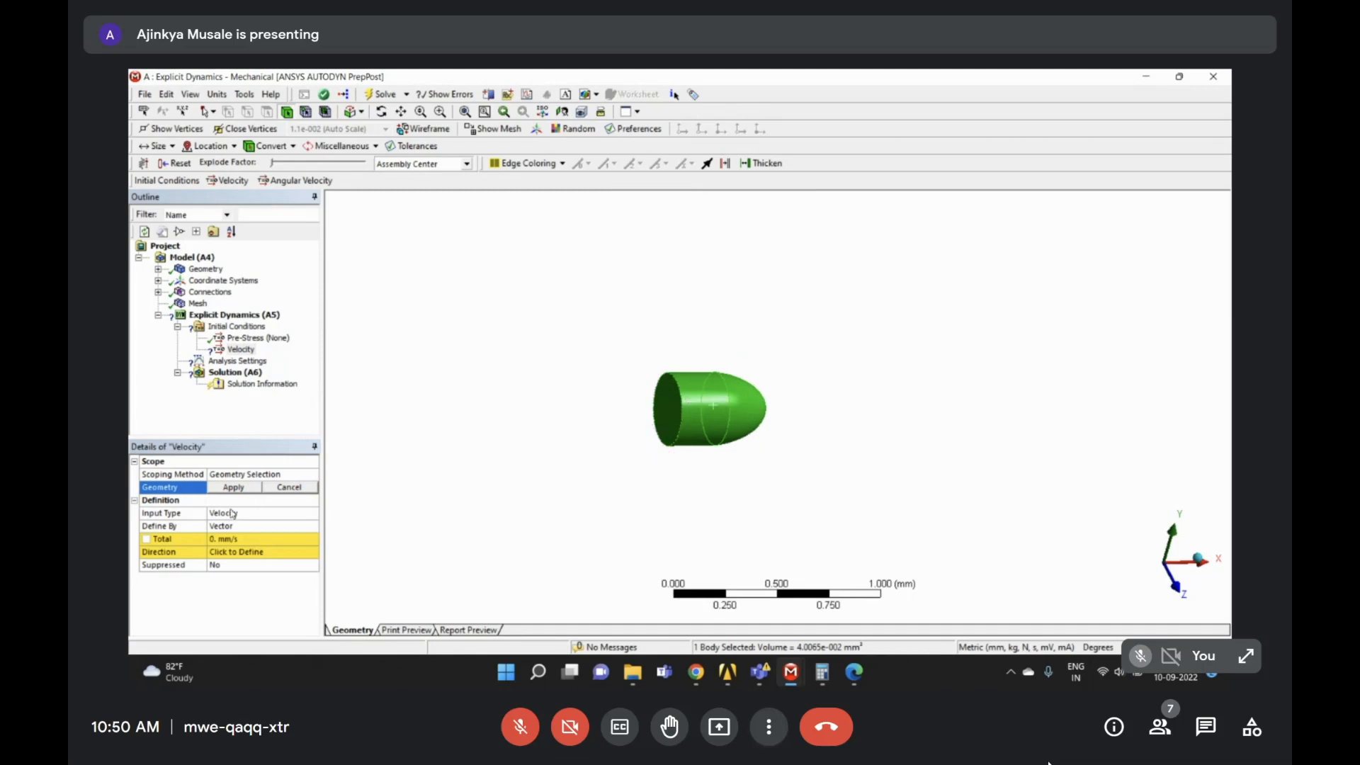
{"action": "left_click", "coordinate": [237, 488]}
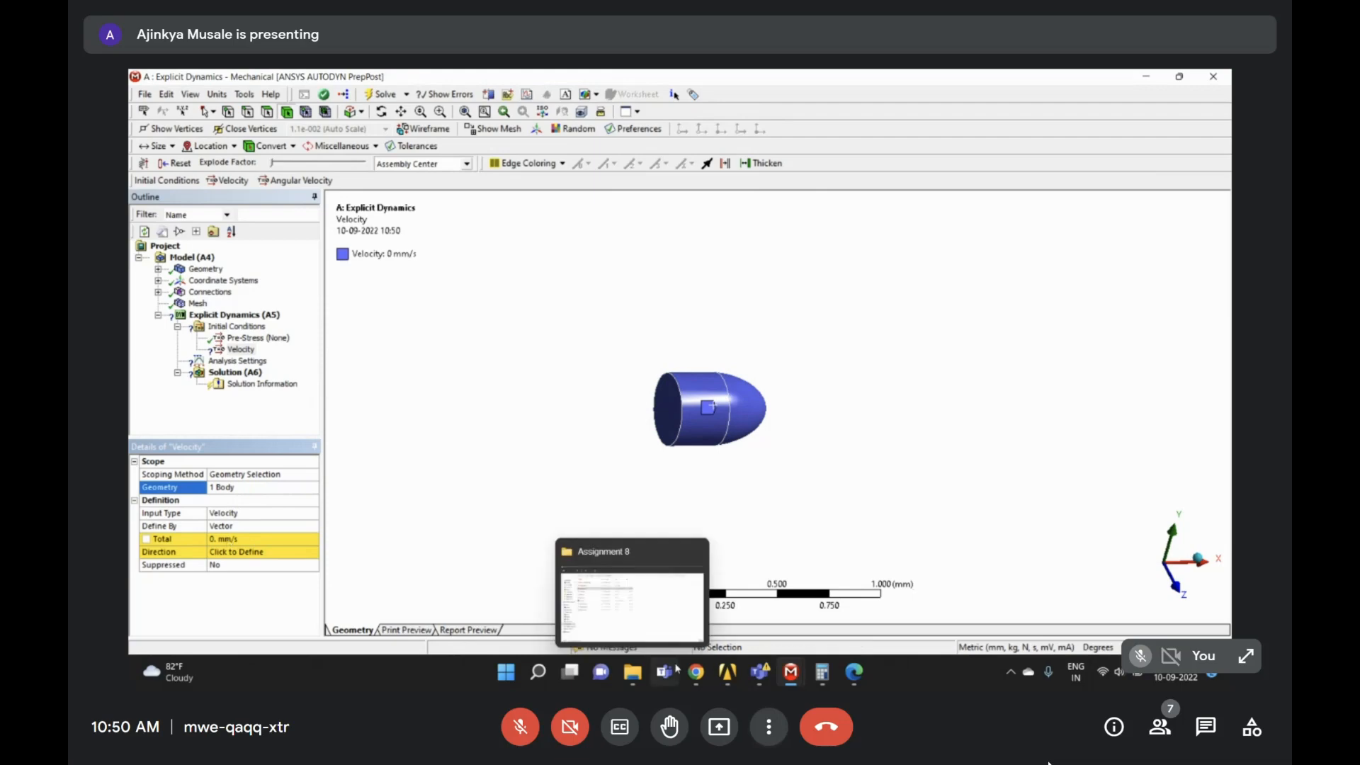
- Look up the required 221000 mm/s velocity in the assignment PDF
{"action": "left_click", "coordinate": [855, 674]}
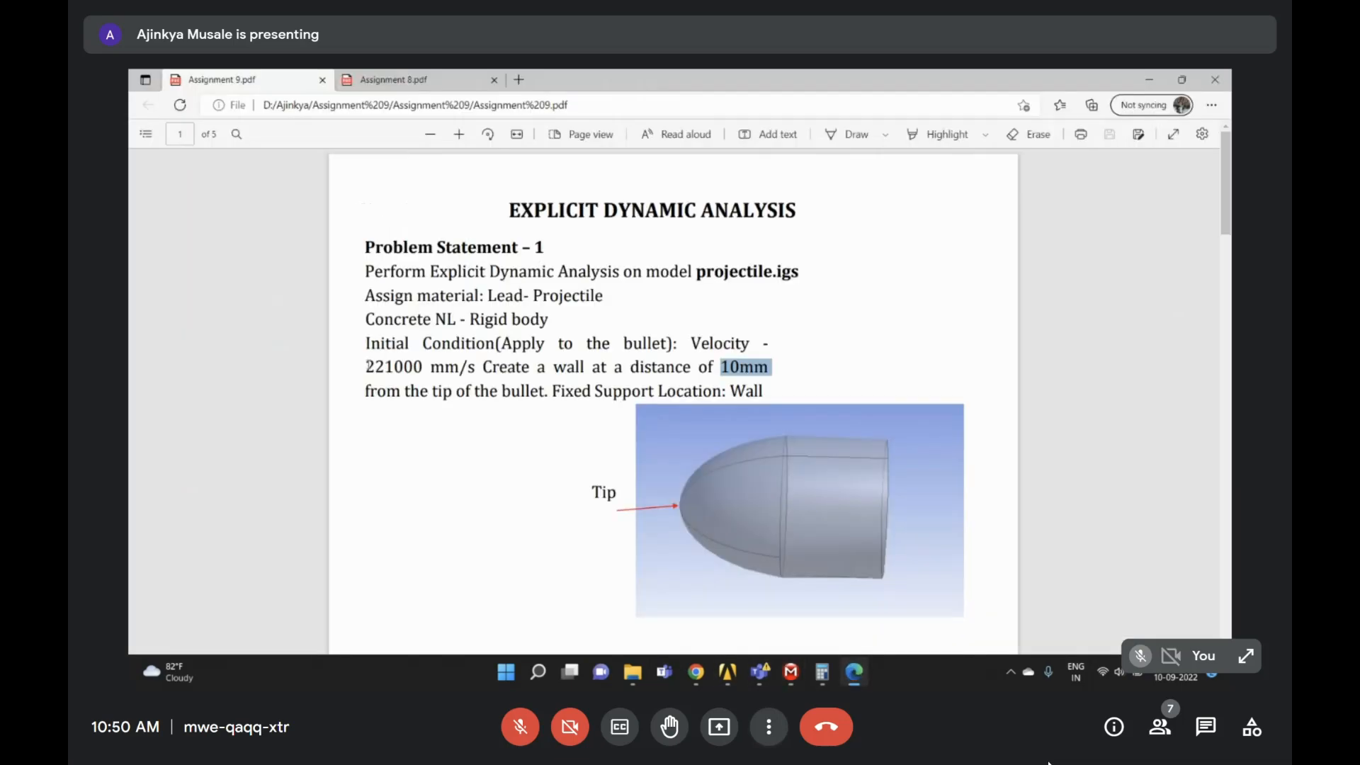
{"action": "left_click_drag", "start_coordinate": [365, 367], "coordinate": [422, 367]}
{"action": "key", "text": "ctrl+c"}
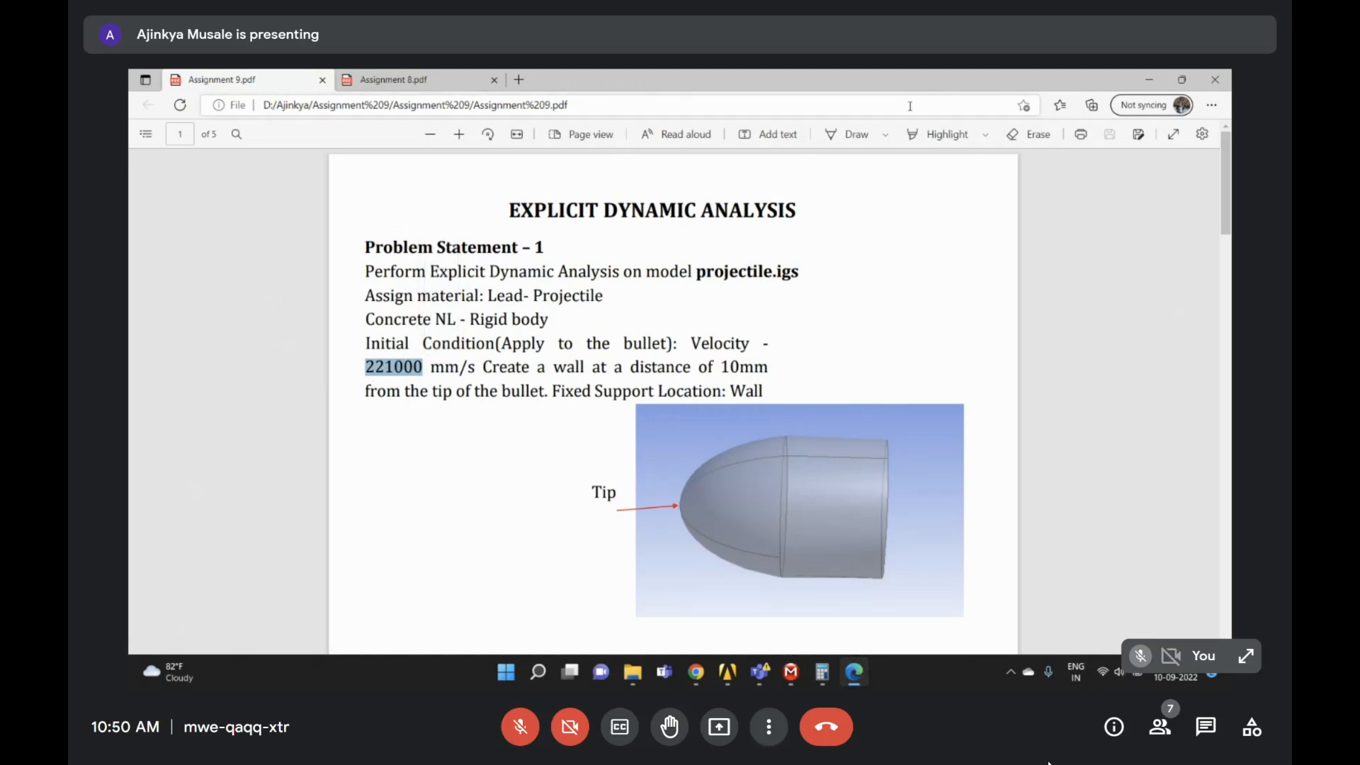
{"action": "left_click", "coordinate": [1145, 82]}
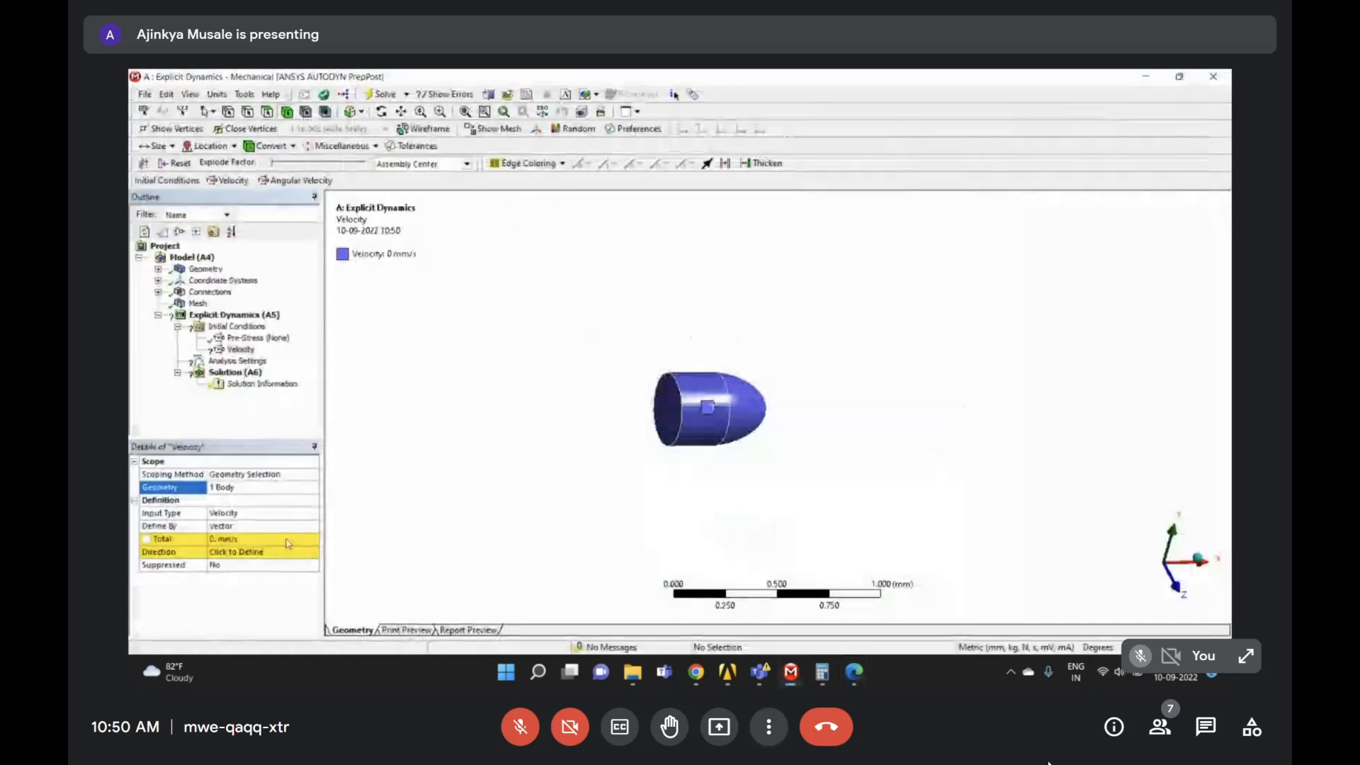
- Enter 221000 mm/s (2.21e+005) as the velocity magnitude
{"action": "left_click", "coordinate": [269, 537]}
{"action": "key", "text": "ctrl+v"}
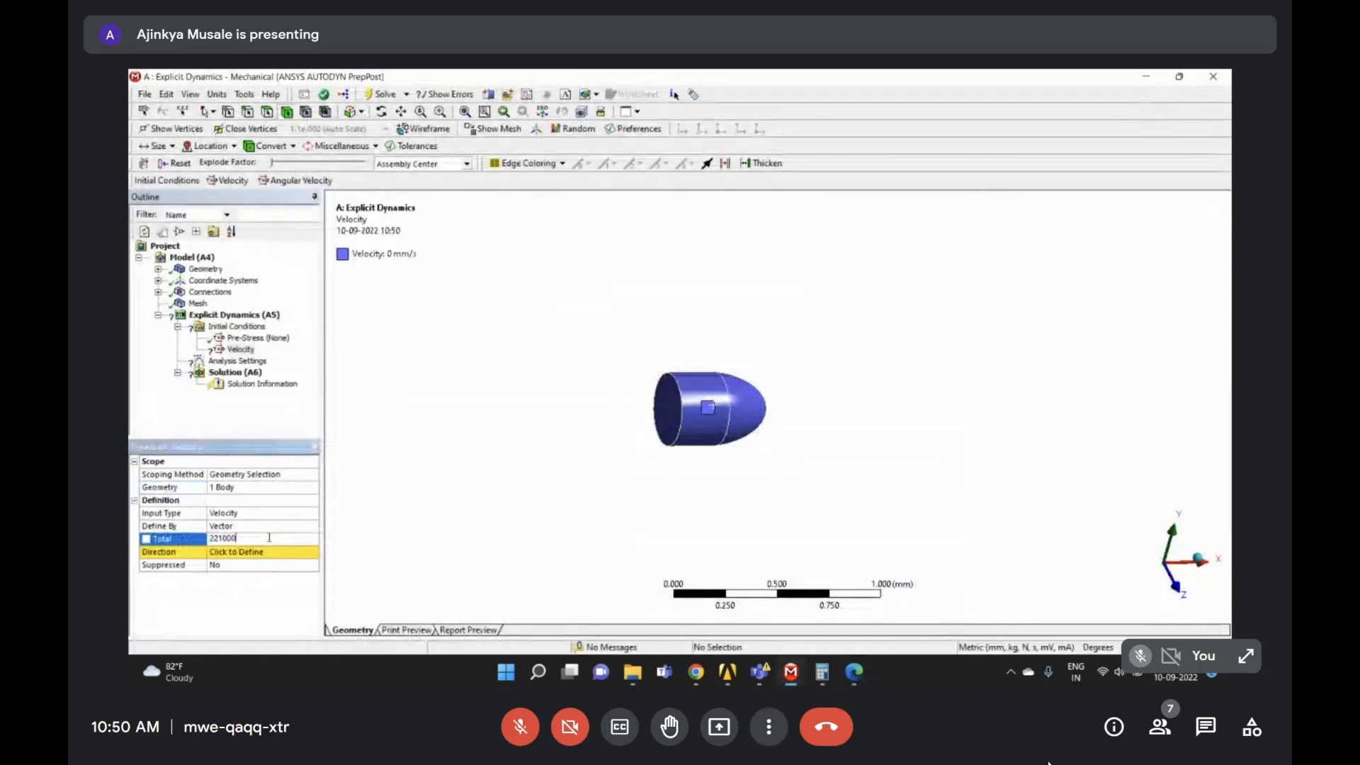
{"action": "left_click", "coordinate": [202, 610]}
{"action": "left_click", "coordinate": [222, 553]}
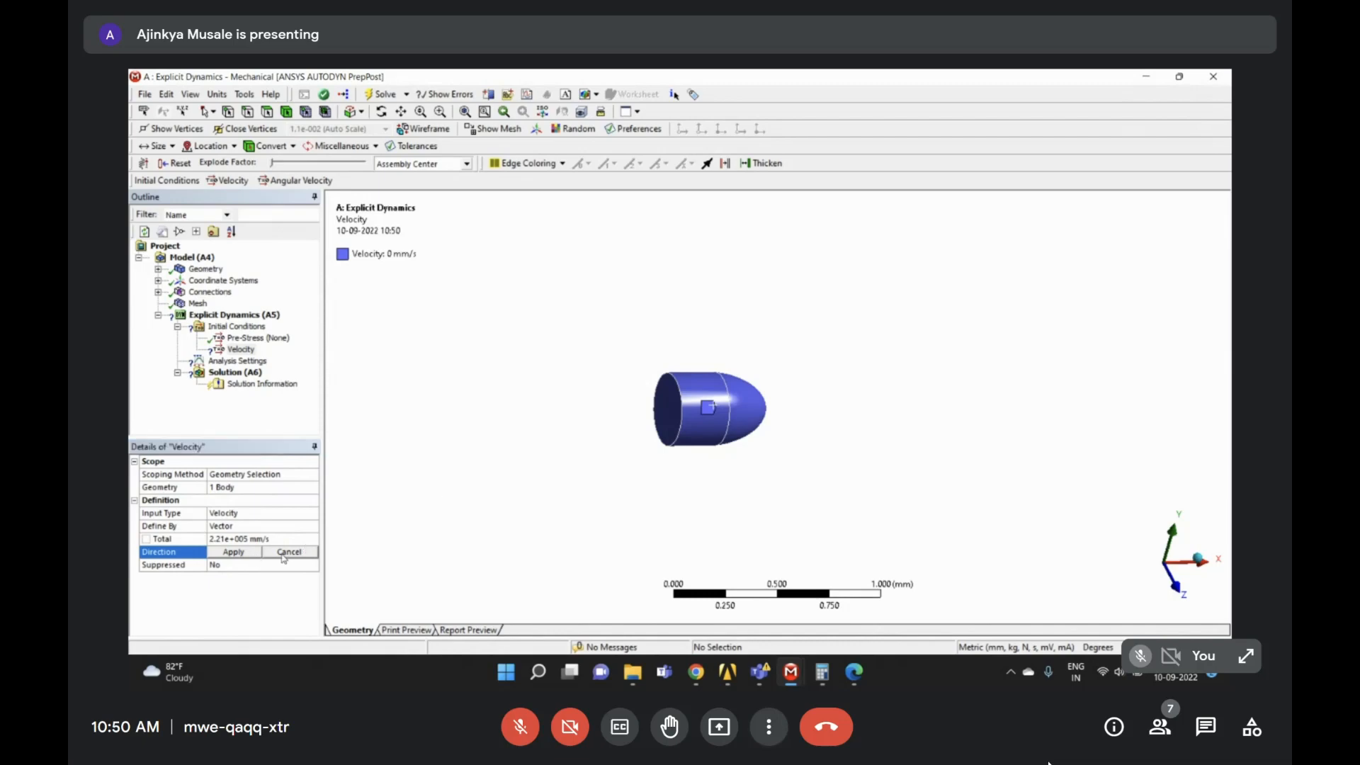
{"action": "left_click", "coordinate": [255, 557]}
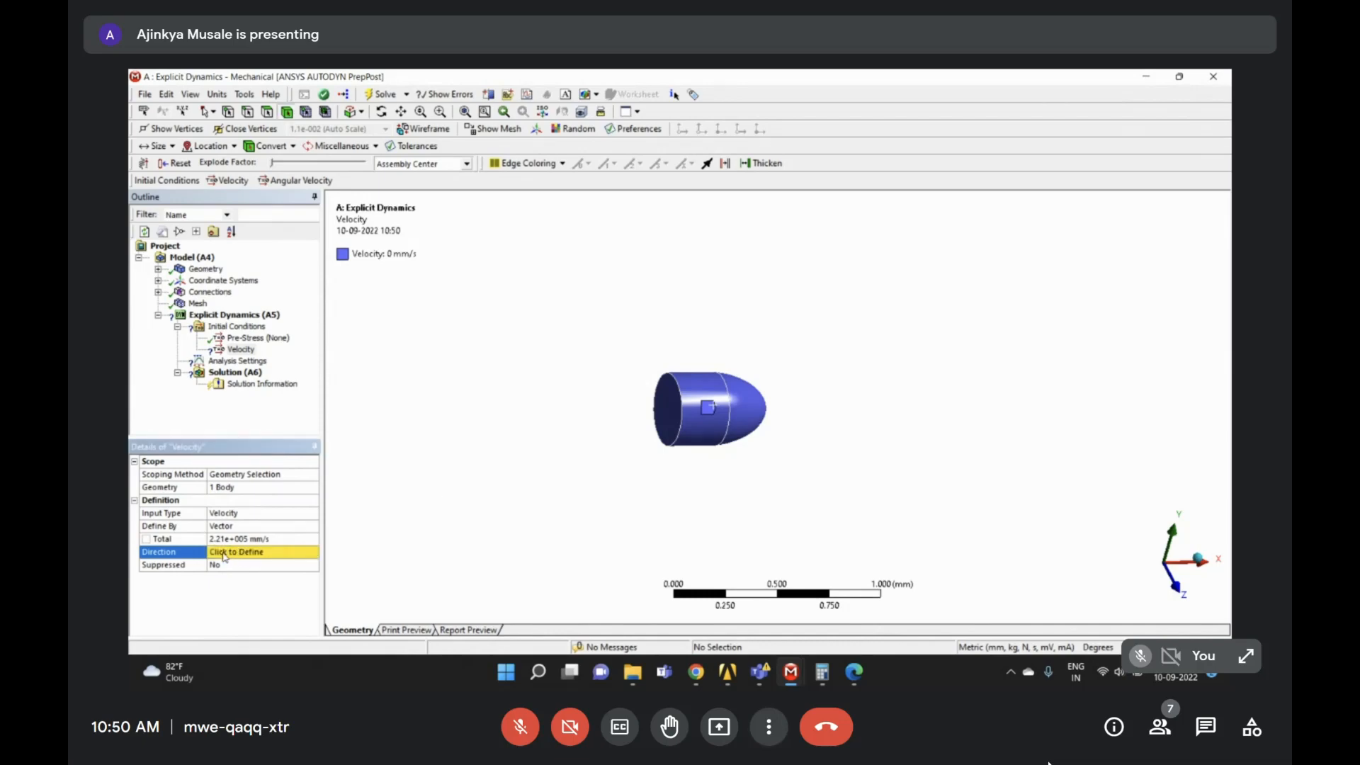
- Define the velocity direction from the bullet's flat end face, testing the flip arrow
{"action": "left_click", "coordinate": [225, 554]}
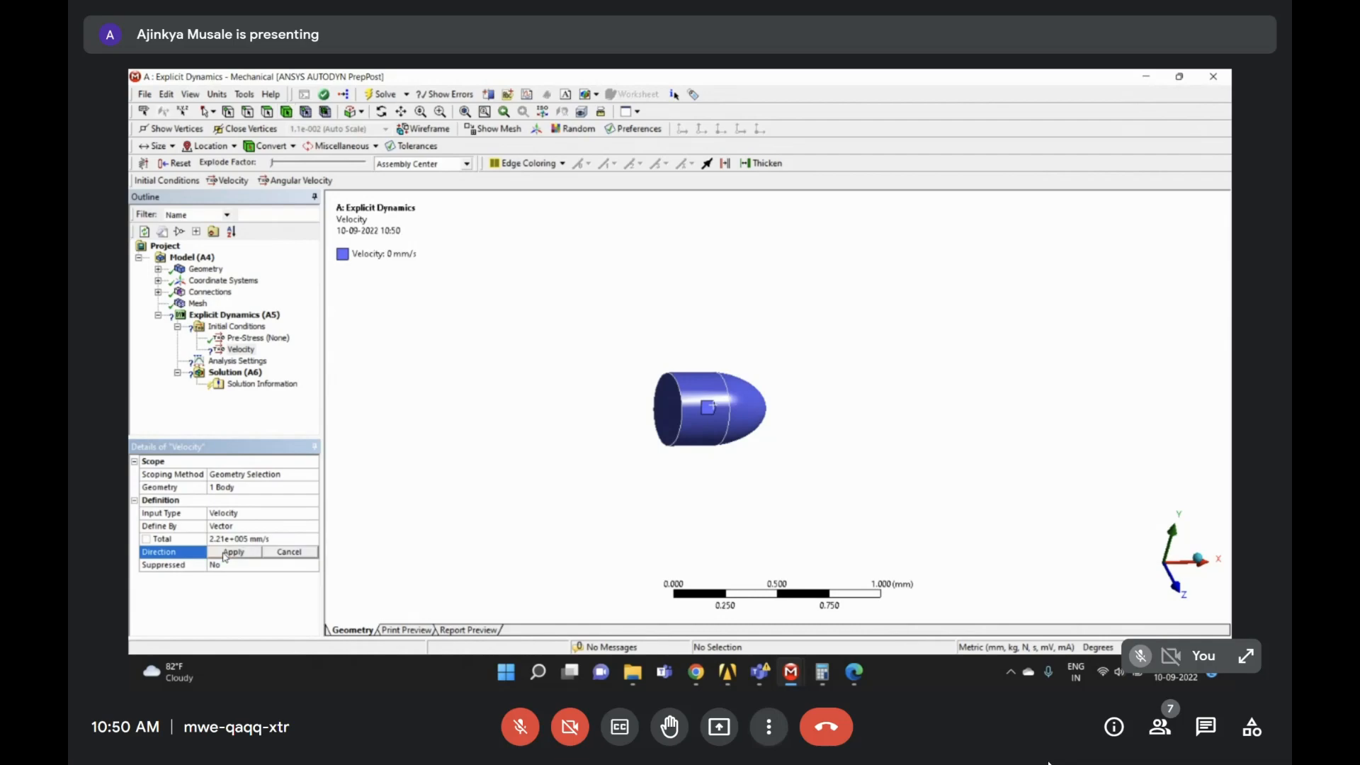
{"action": "left_click", "coordinate": [671, 414]}
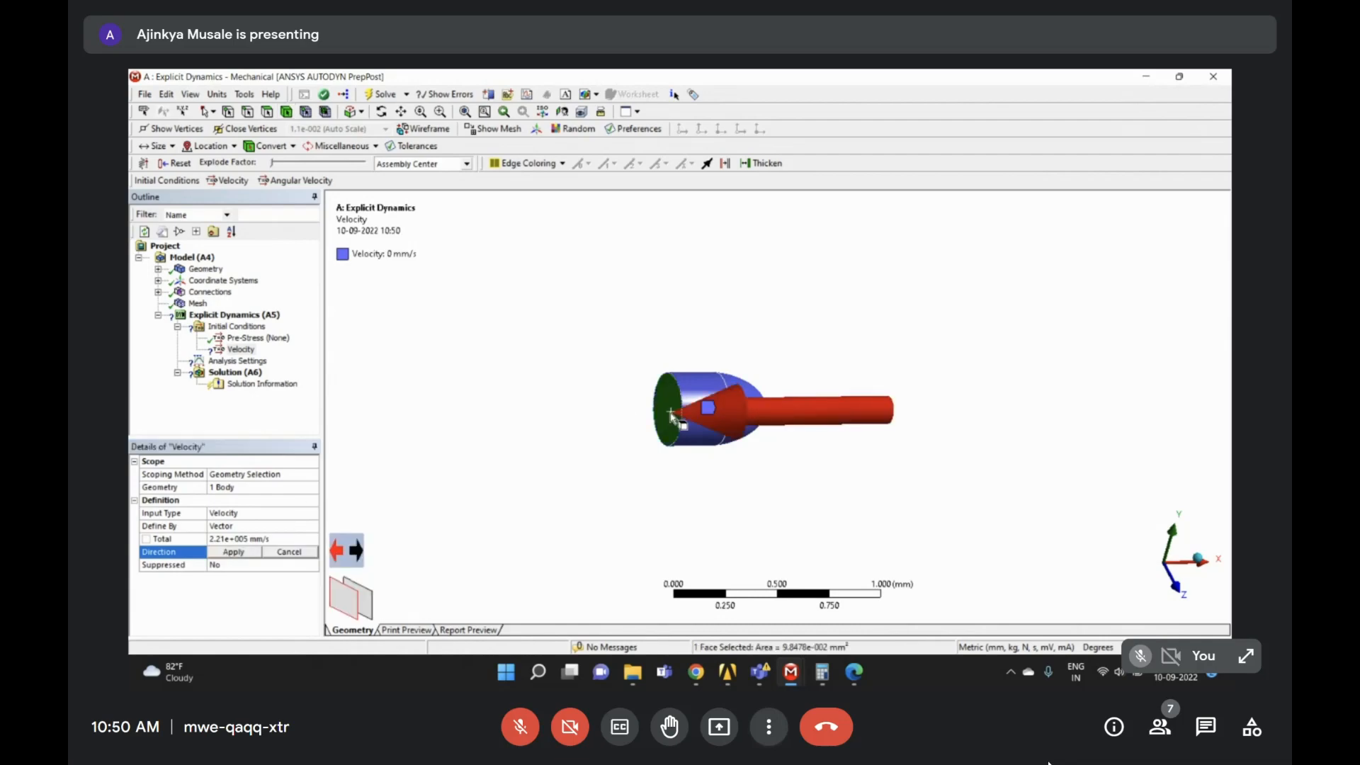
{"action": "left_click", "coordinate": [354, 551]}
{"action": "left_click", "coordinate": [354, 552]}
{"action": "left_click", "coordinate": [354, 552]}
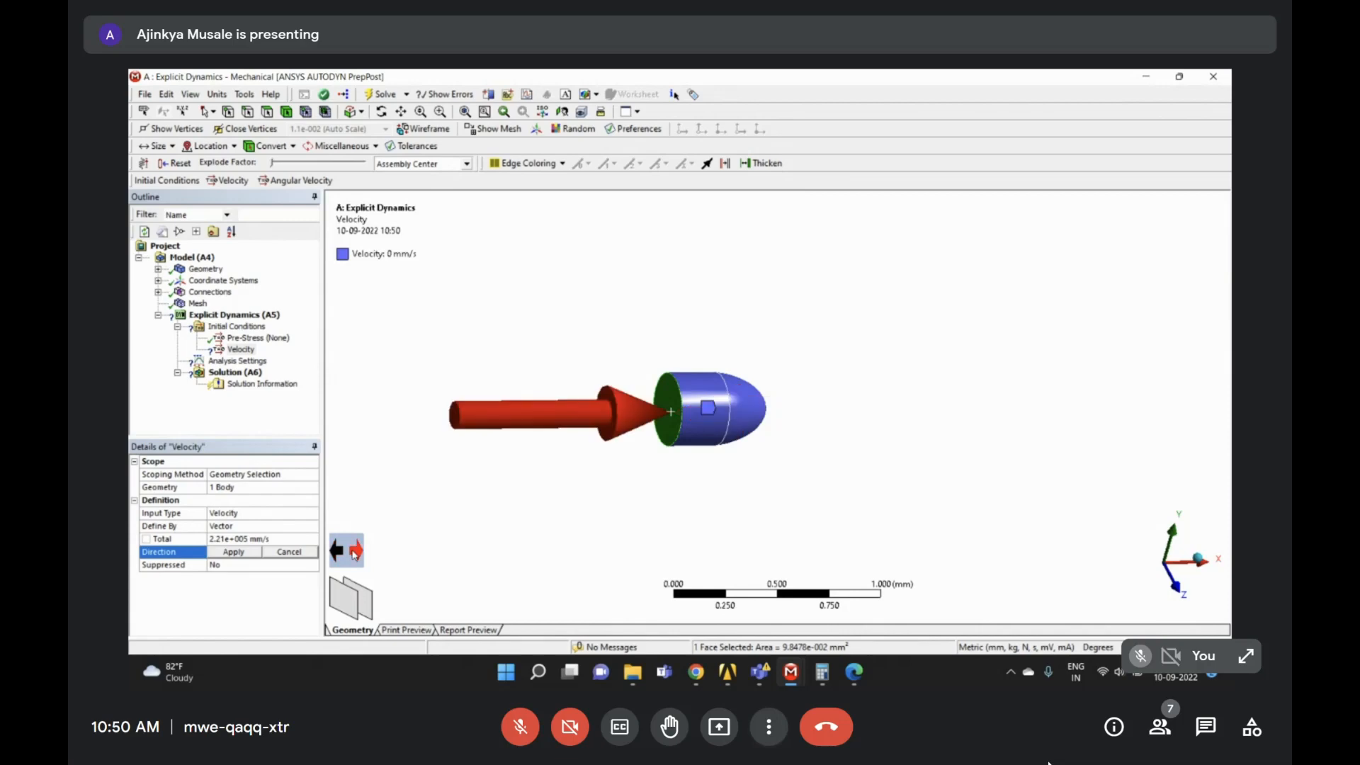
{"action": "left_click", "coordinate": [354, 551]}
{"action": "left_click", "coordinate": [354, 551]}
{"action": "left_click", "coordinate": [355, 552]}
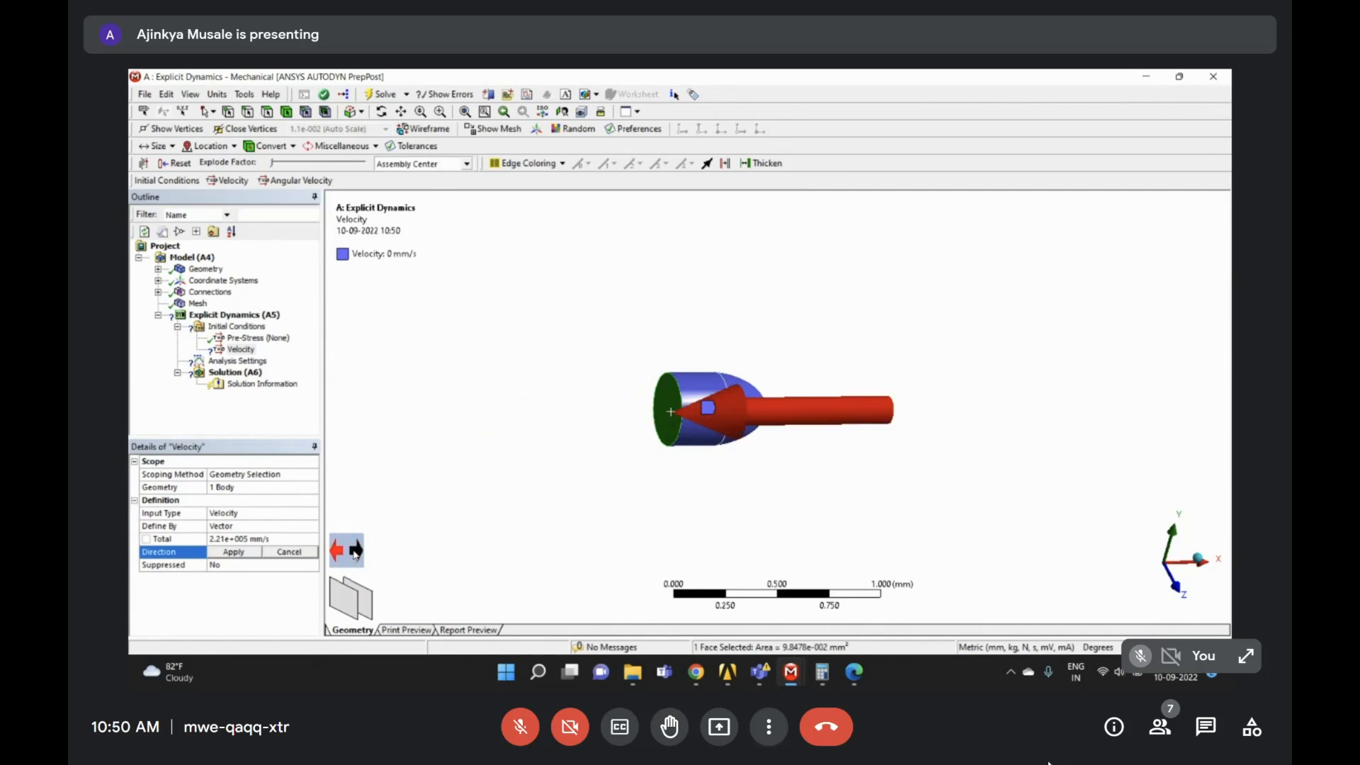
{"action": "left_click", "coordinate": [355, 552]}
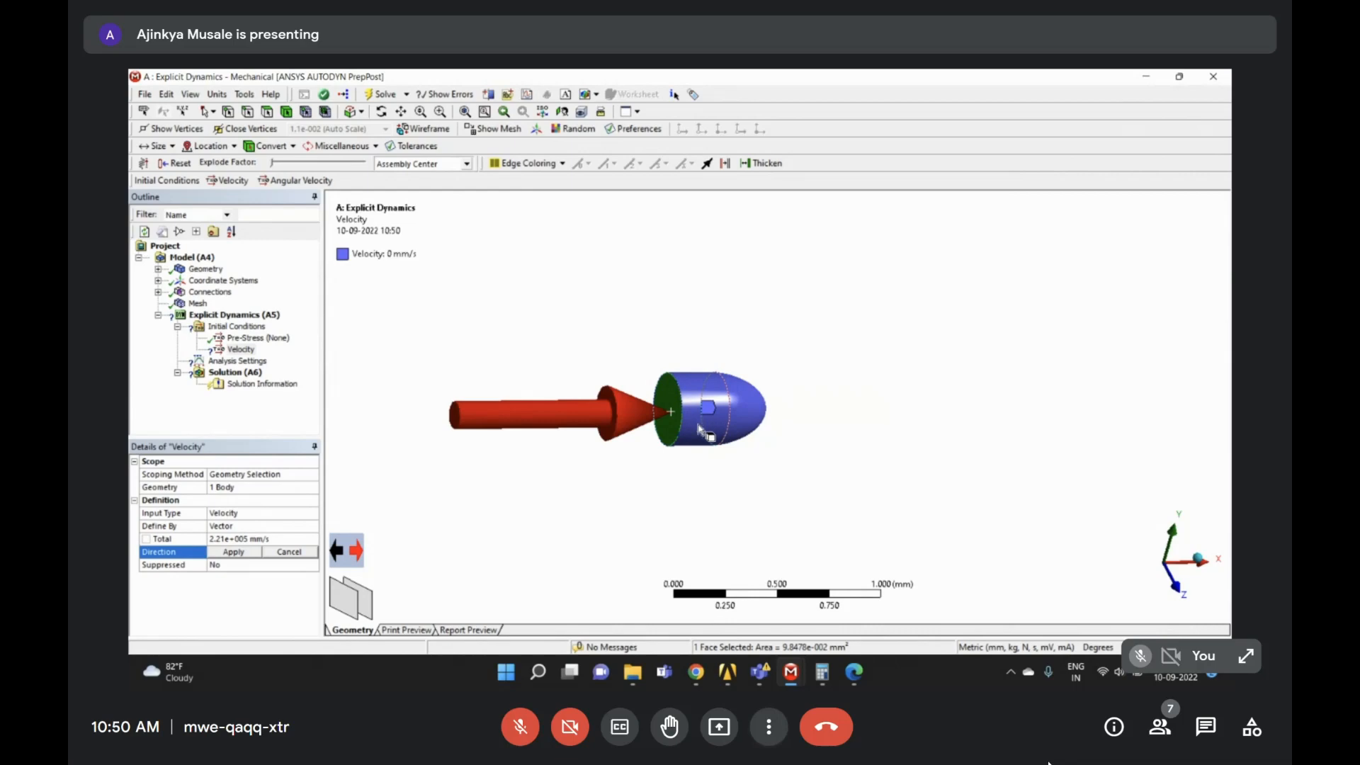
- Point the velocity along the bullet axis toward the tip and apply the direction
{"action": "left_click", "coordinate": [699, 427]}
{"action": "left_click", "coordinate": [339, 552]}
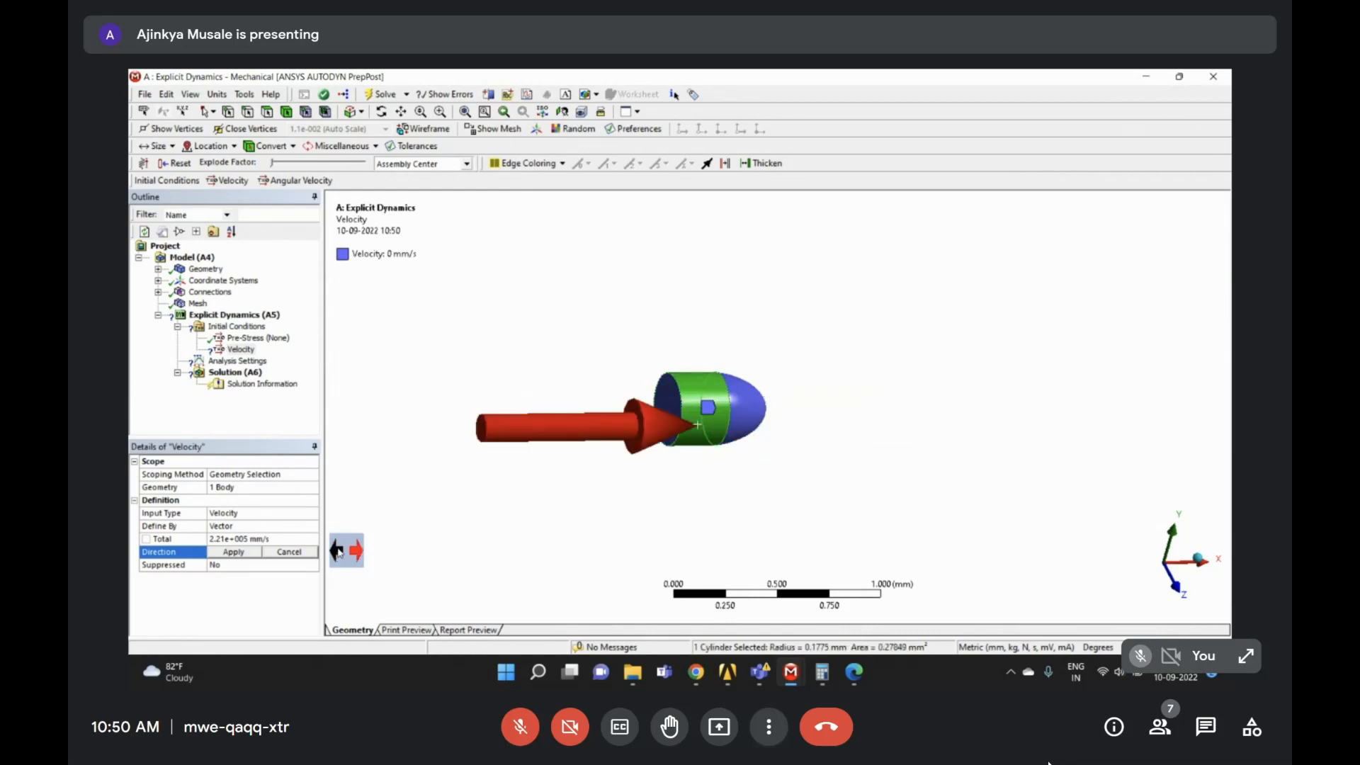
{"action": "left_click", "coordinate": [338, 552]}
{"action": "left_click", "coordinate": [339, 552]}
{"action": "left_click", "coordinate": [663, 411]}
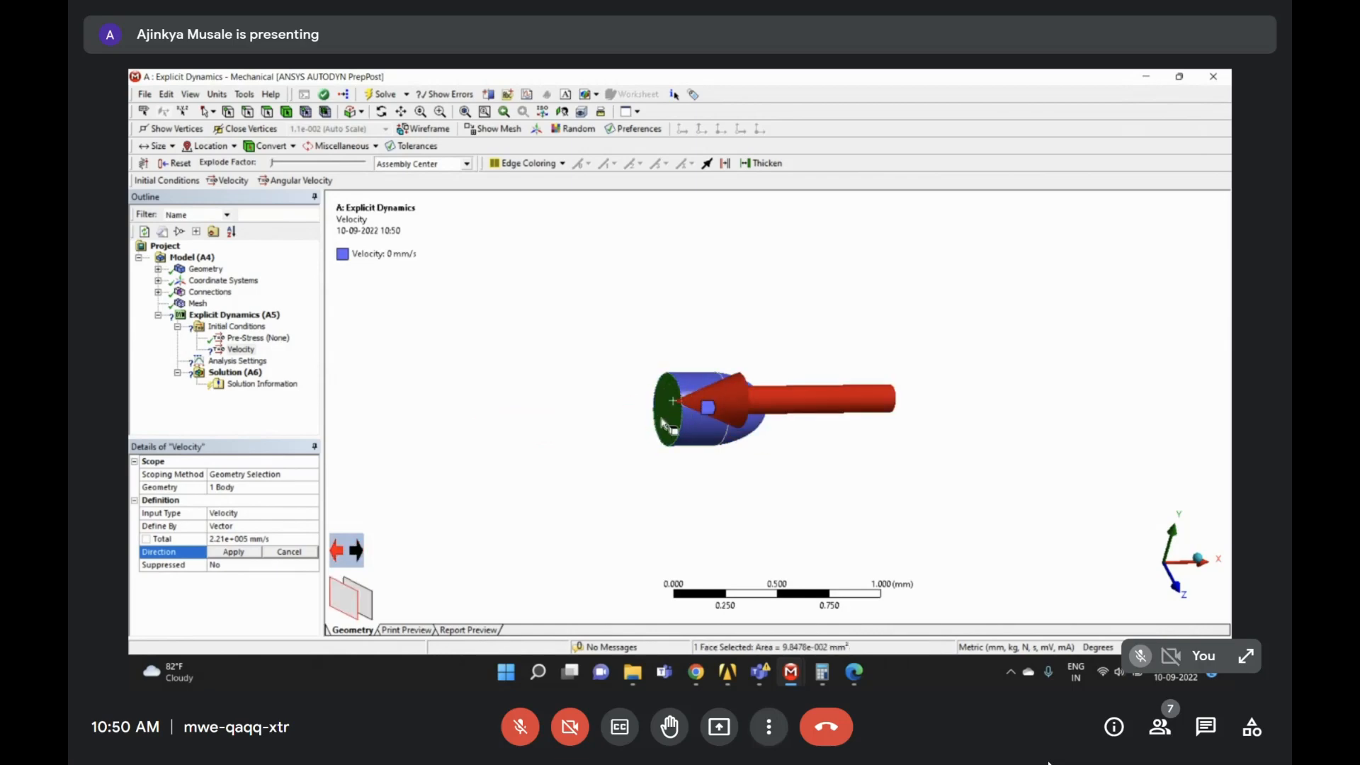
{"action": "middle_click_drag", "start_coordinate": [666, 425], "coordinate": [779, 423]}
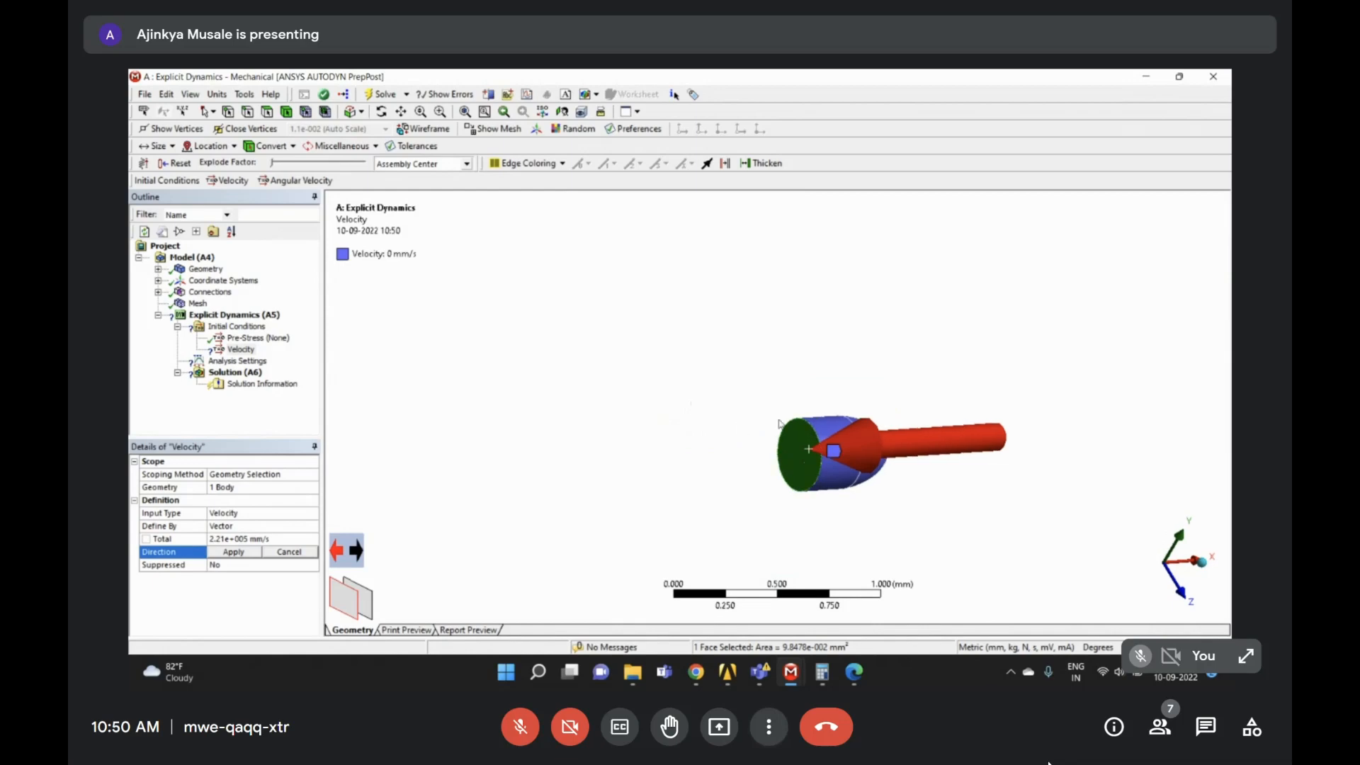
{"action": "left_click", "coordinate": [360, 548]}
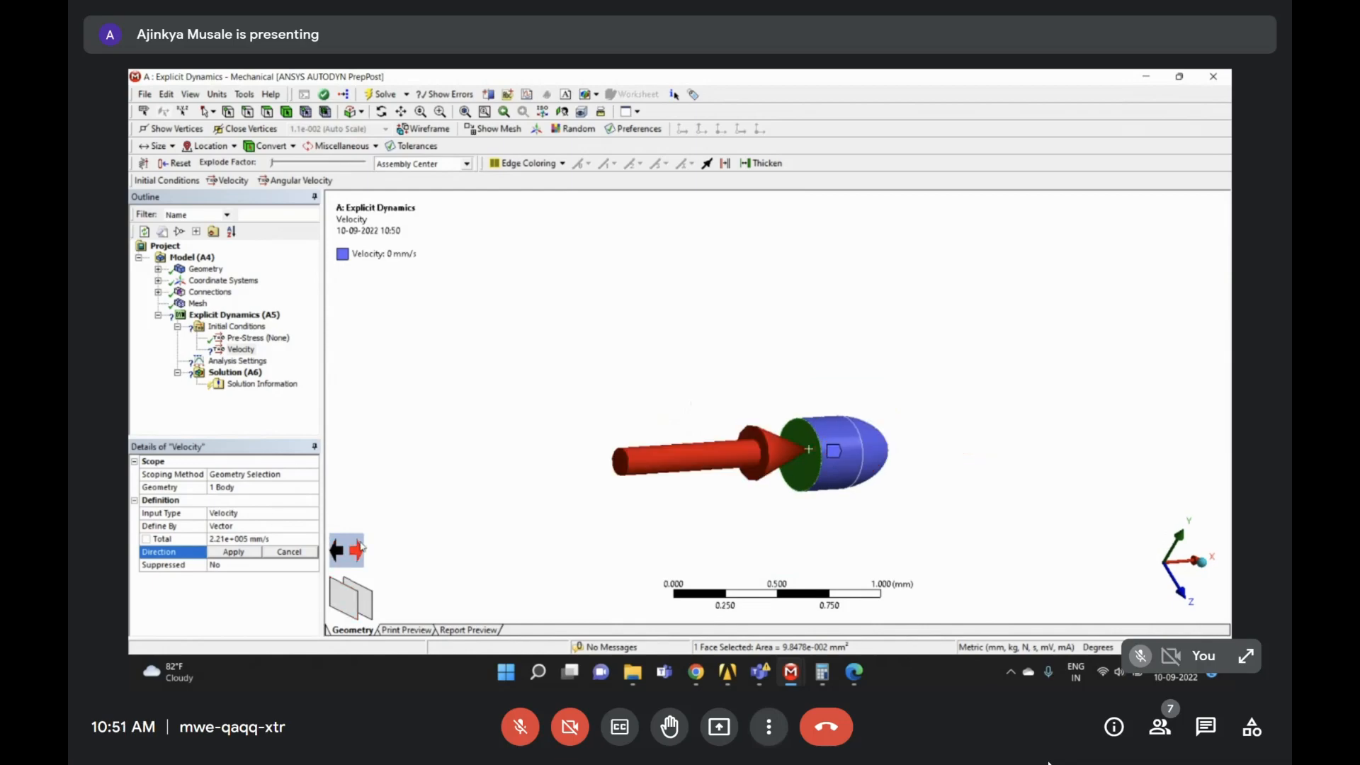
{"action": "scroll", "coordinate": [784, 400], "scroll_direction": "down", "scroll_amount": 3}
{"action": "middle_click_drag", "start_coordinate": [784, 400], "coordinate": [704, 415]}
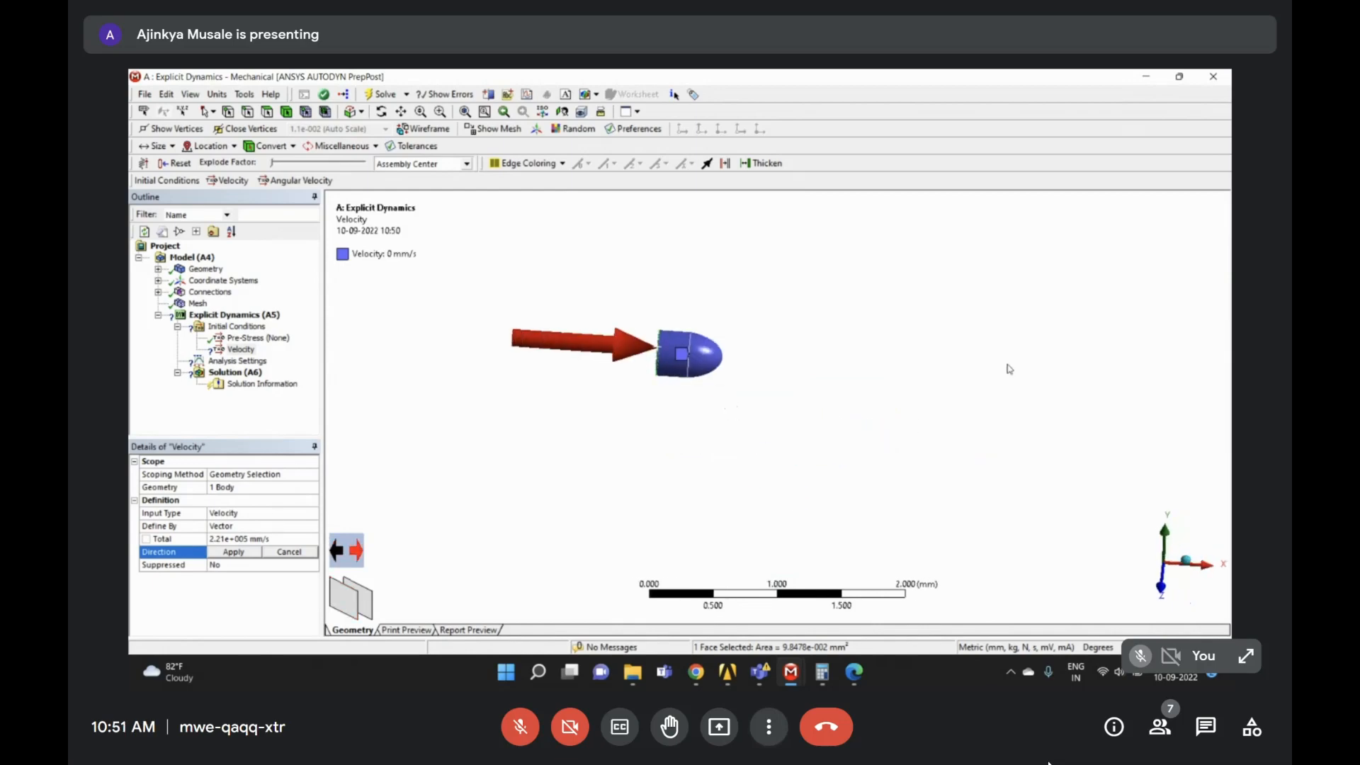
{"action": "left_click", "coordinate": [246, 556]}
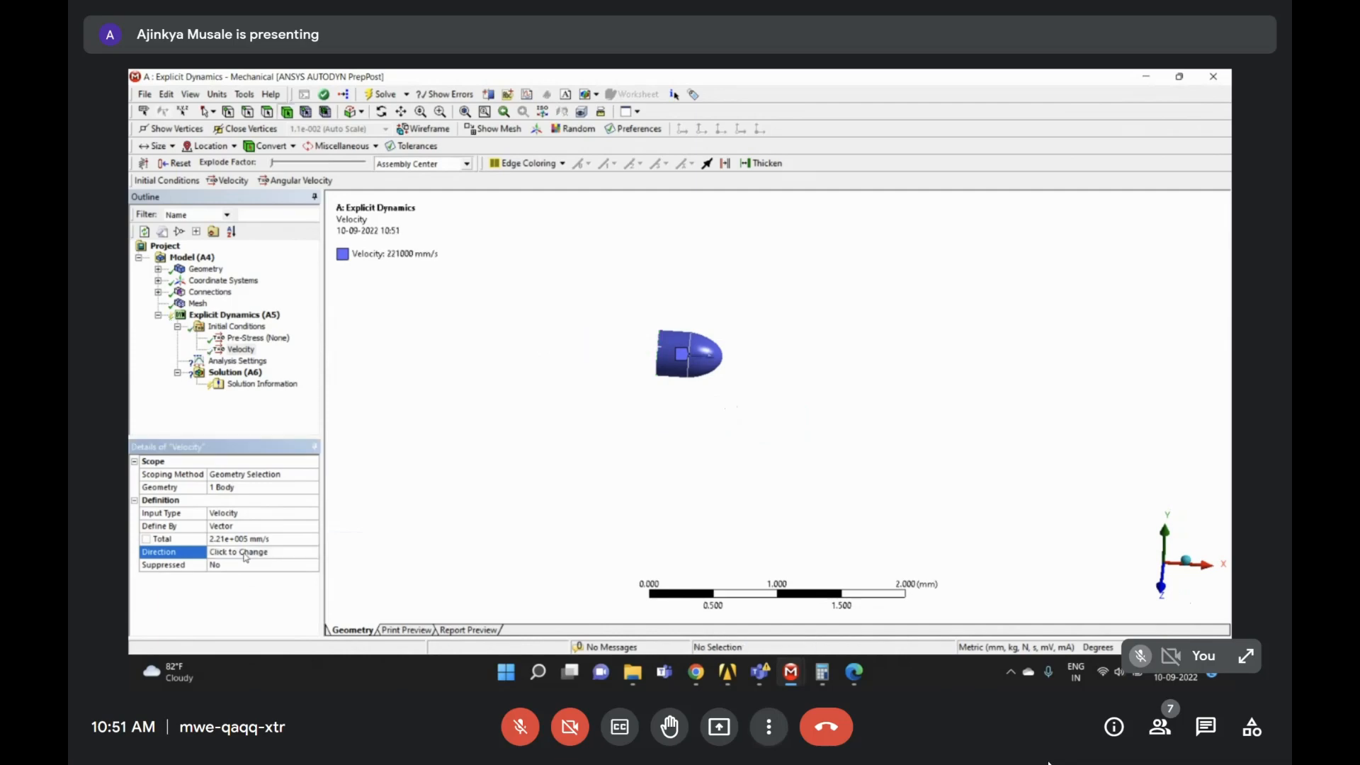
{"action": "scroll", "coordinate": [657, 344], "scroll_direction": "up", "scroll_amount": 5}
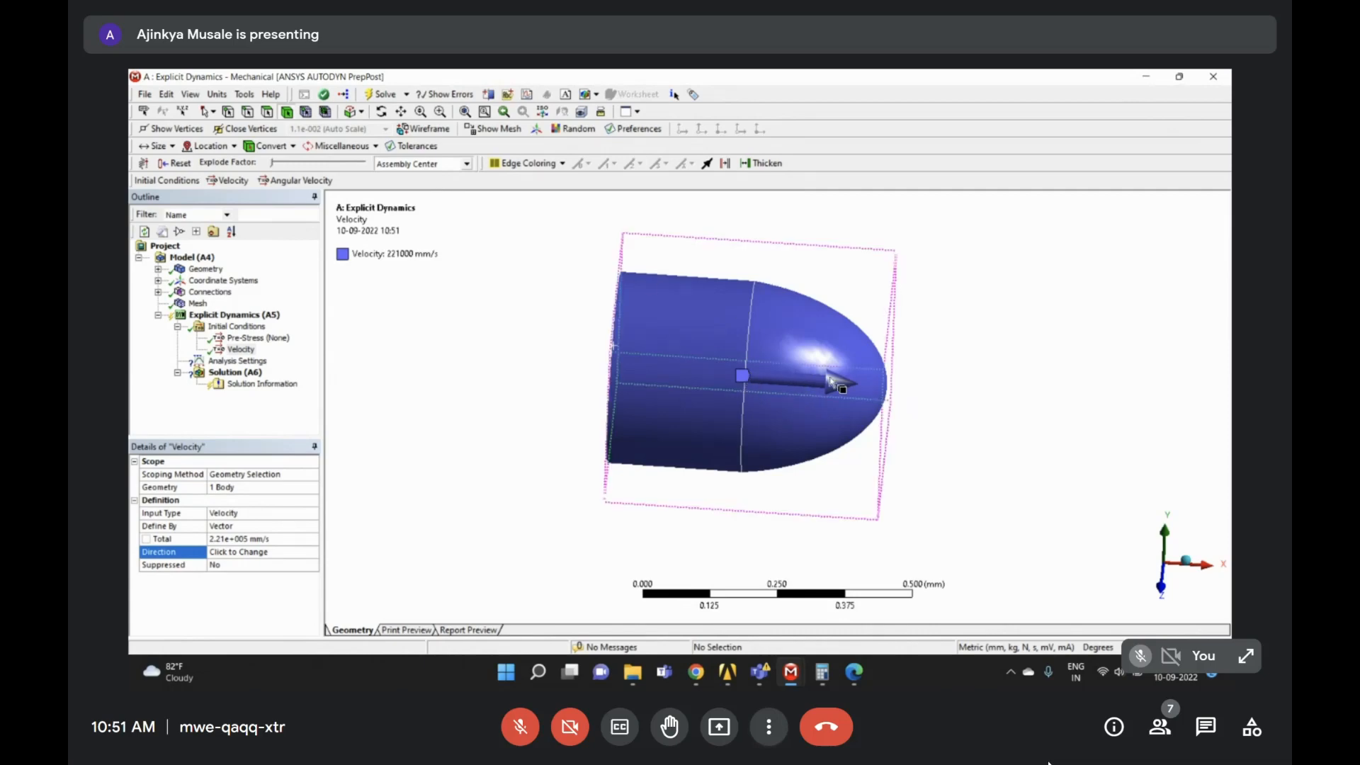
{"action": "middle_click_drag", "start_coordinate": [846, 379], "coordinate": [844, 411]}
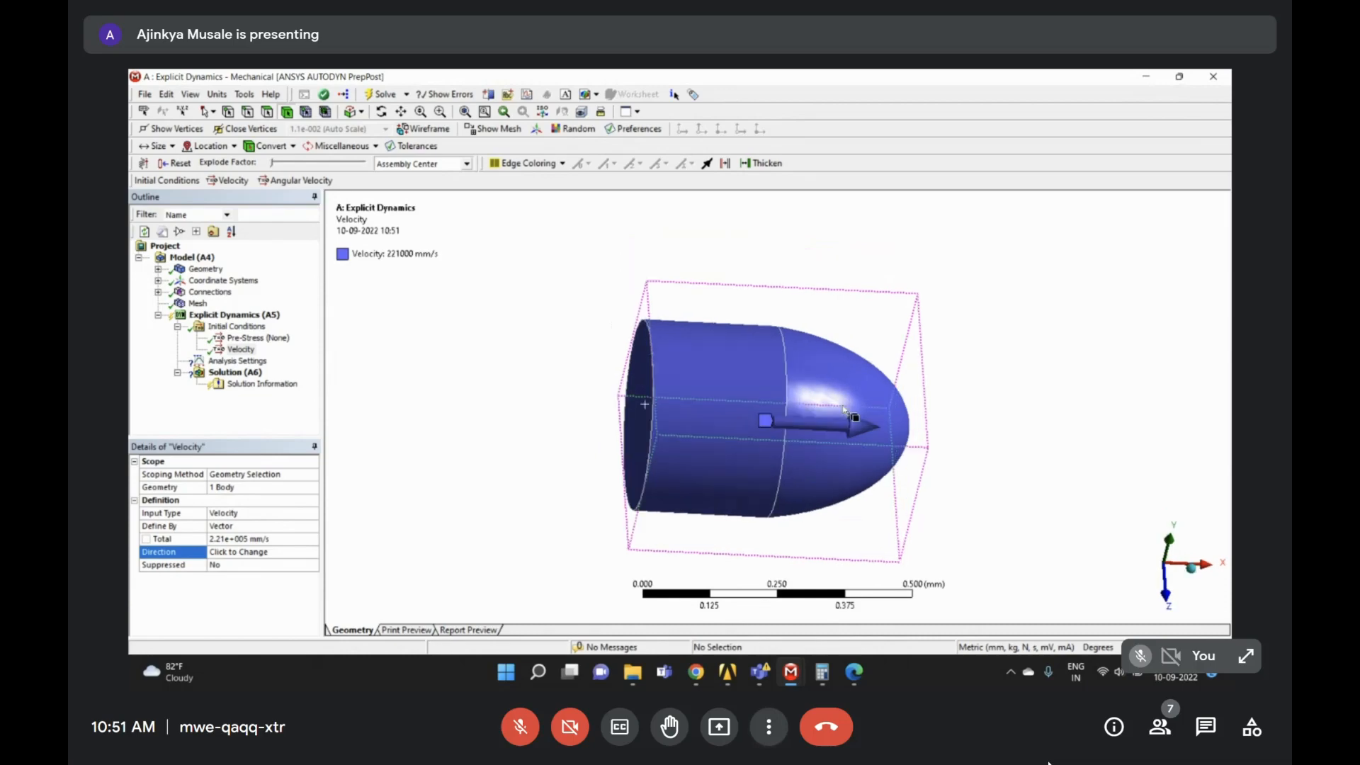
{"action": "left_click", "coordinate": [298, 350]}
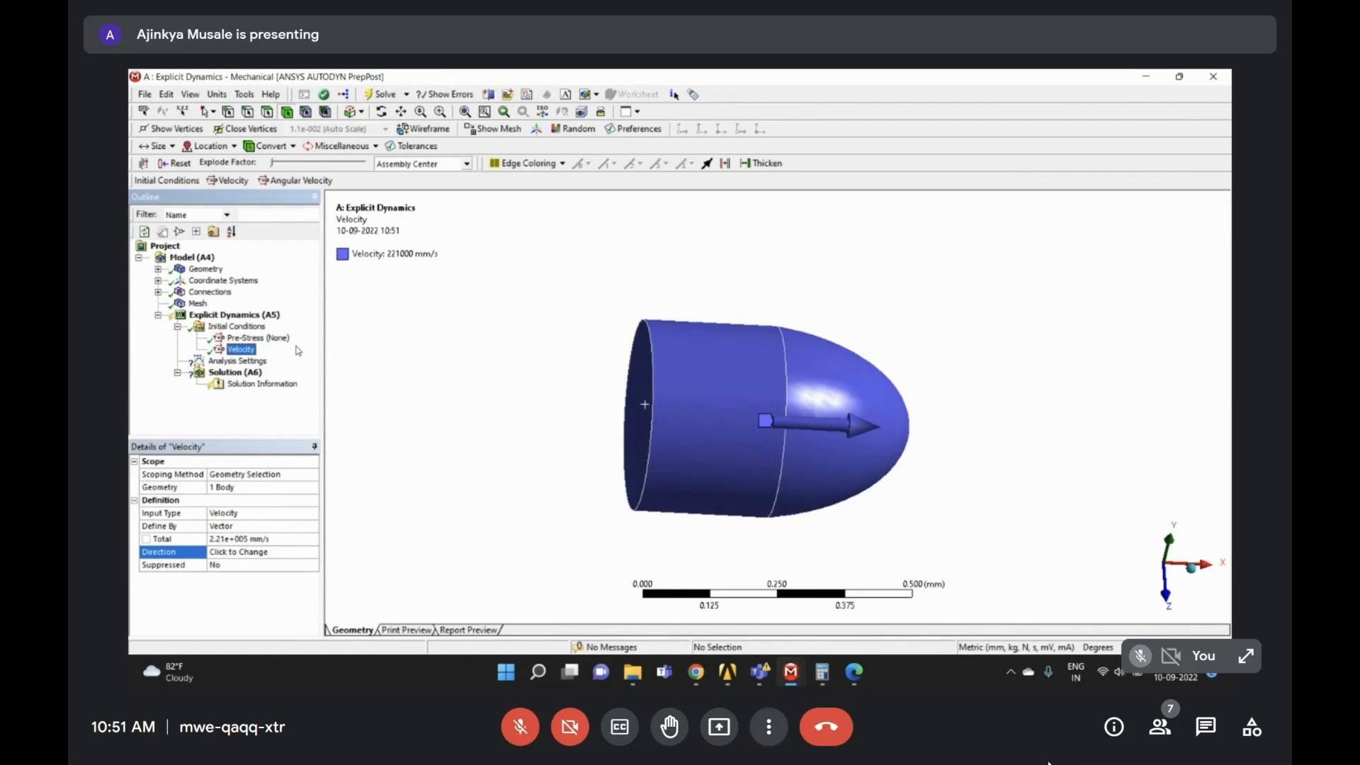
{"action": "scroll", "coordinate": [763, 415], "scroll_direction": "down", "scroll_amount": 10}
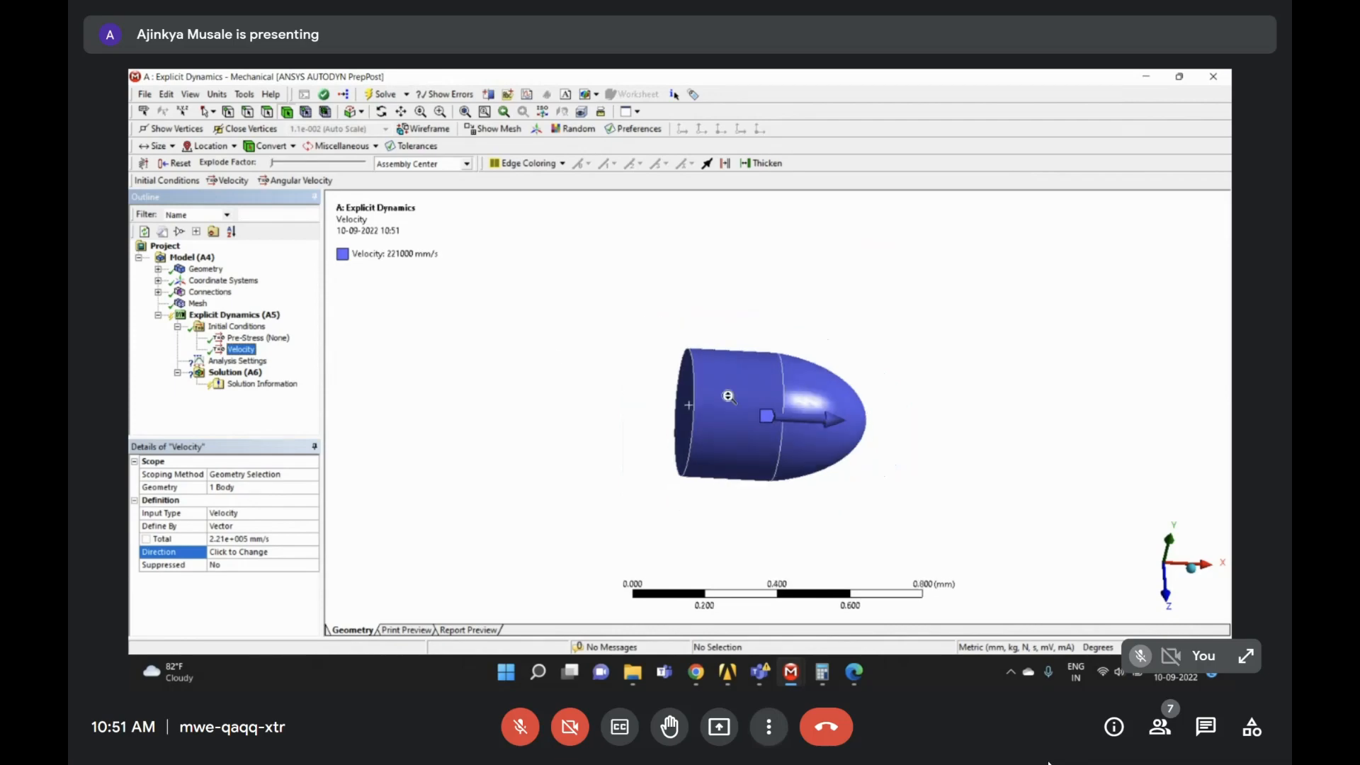
{"action": "scroll", "coordinate": [762, 415], "scroll_direction": "down", "scroll_amount": 4}
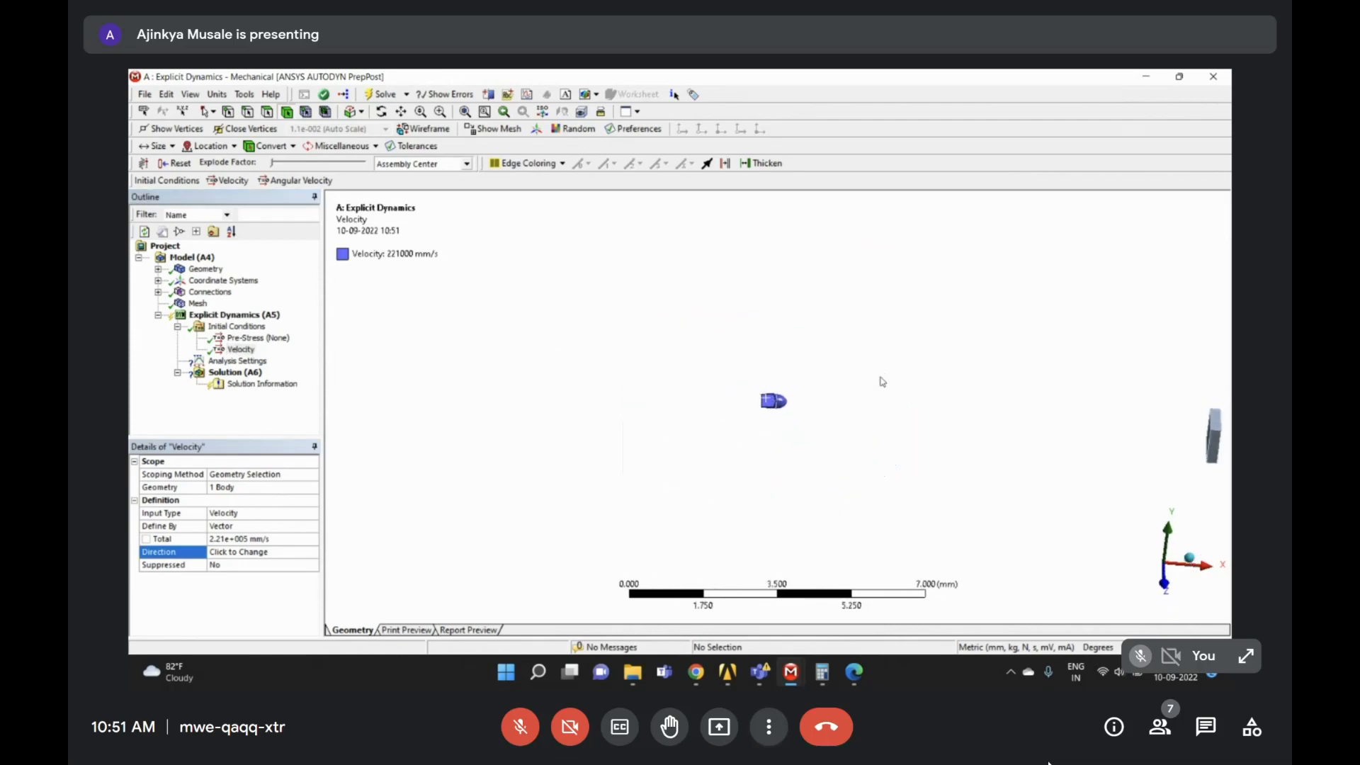
{"action": "left_click_drag", "start_coordinate": [1021, 435], "coordinate": [1043, 461]}
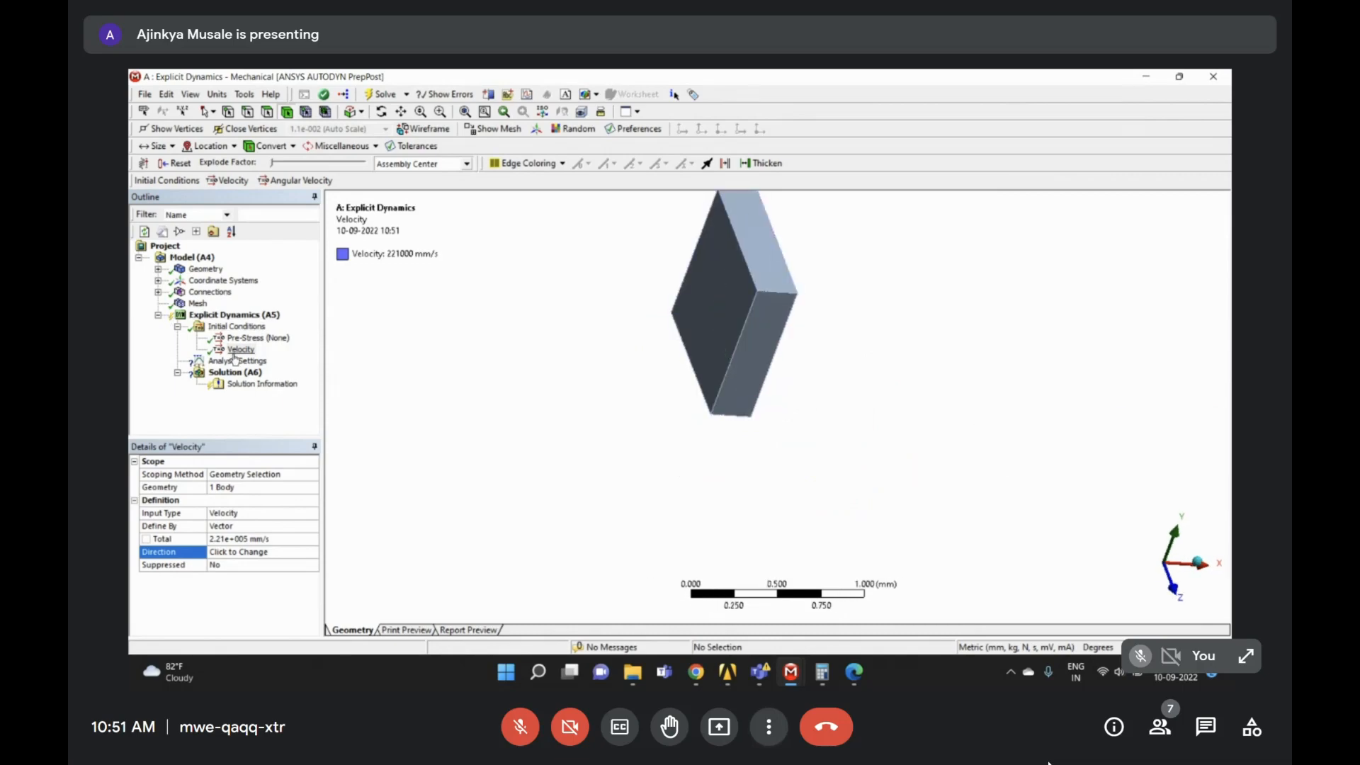
{"action": "left_click", "coordinate": [242, 315]}
- Add a Fixed Support on the wall block's top, side, left and bottom faces
{"action": "right_click", "coordinate": [242, 319]}
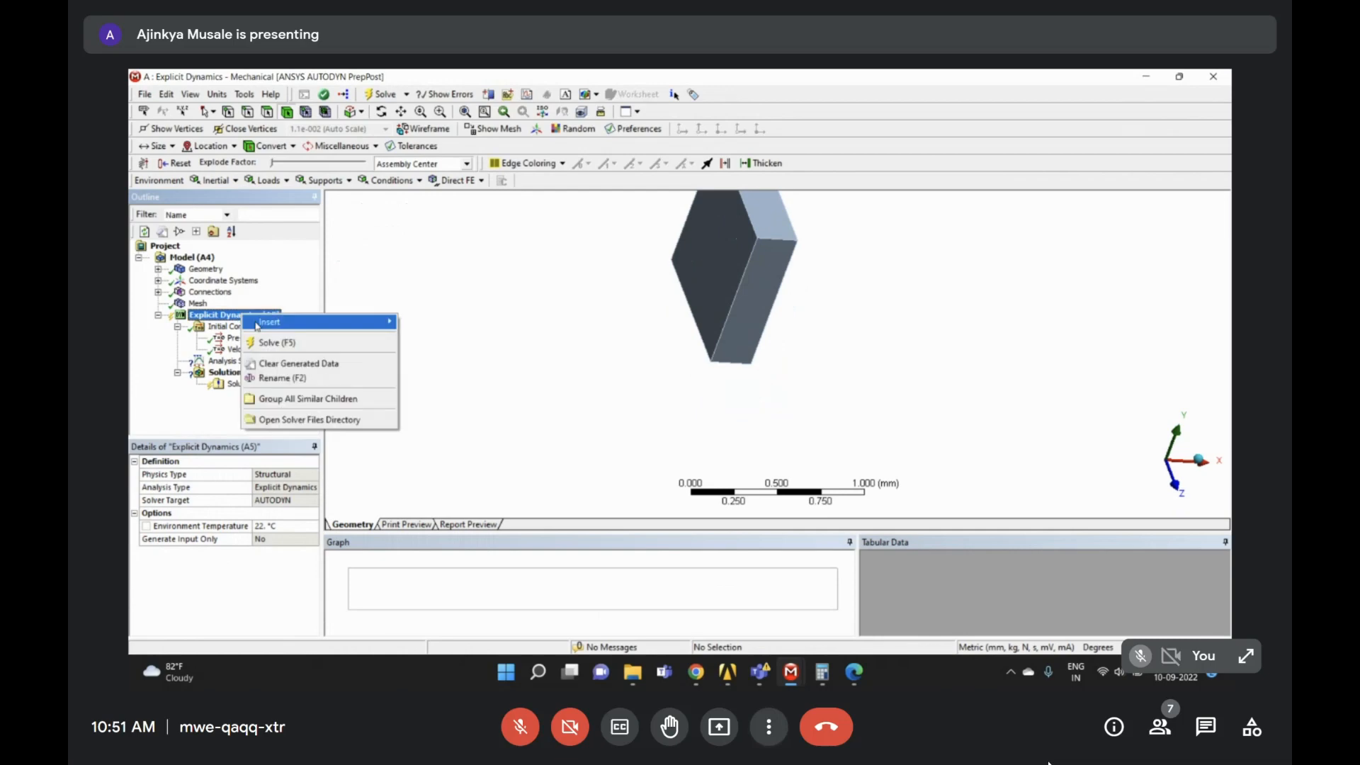
{"action": "mouse_move", "coordinate": [263, 324]}
{"action": "left_click", "coordinate": [477, 457]}
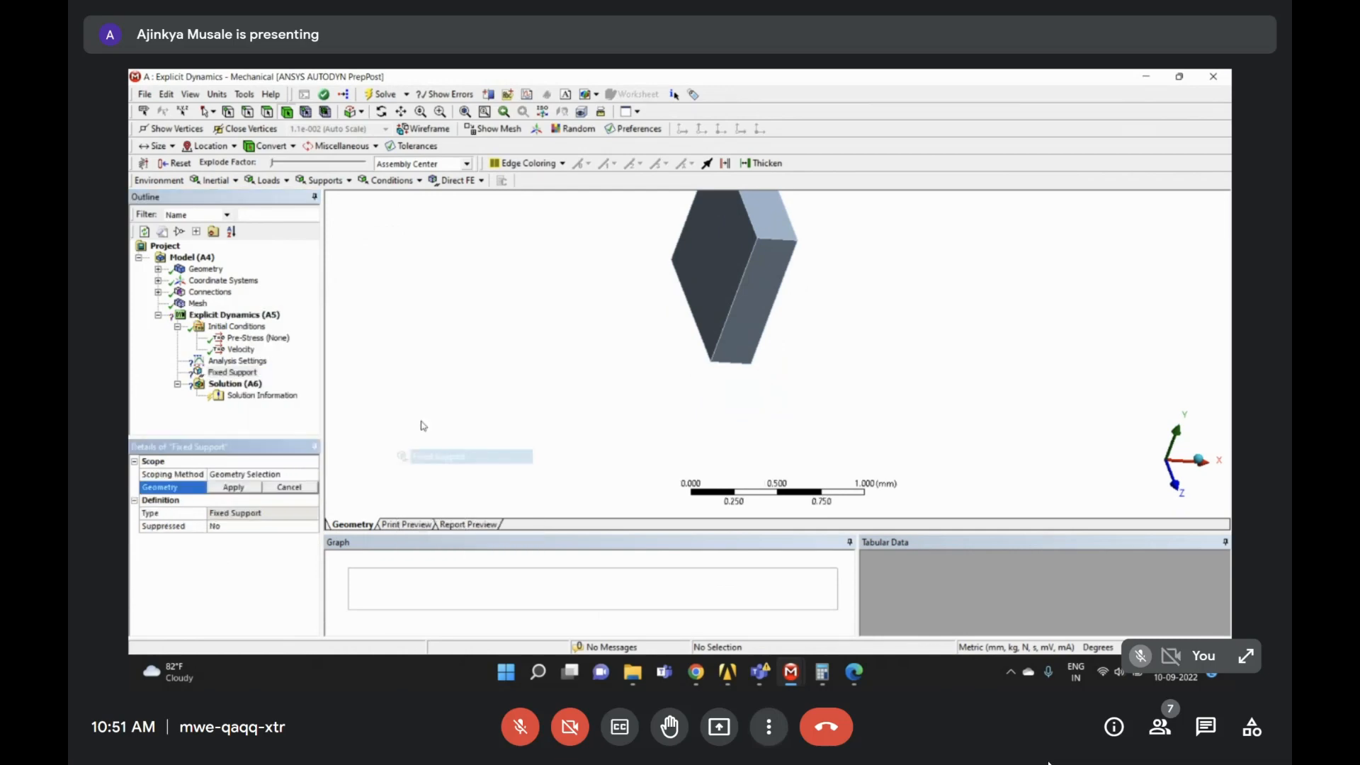
{"action": "scroll", "coordinate": [774, 288], "scroll_direction": "down", "scroll_amount": 2}
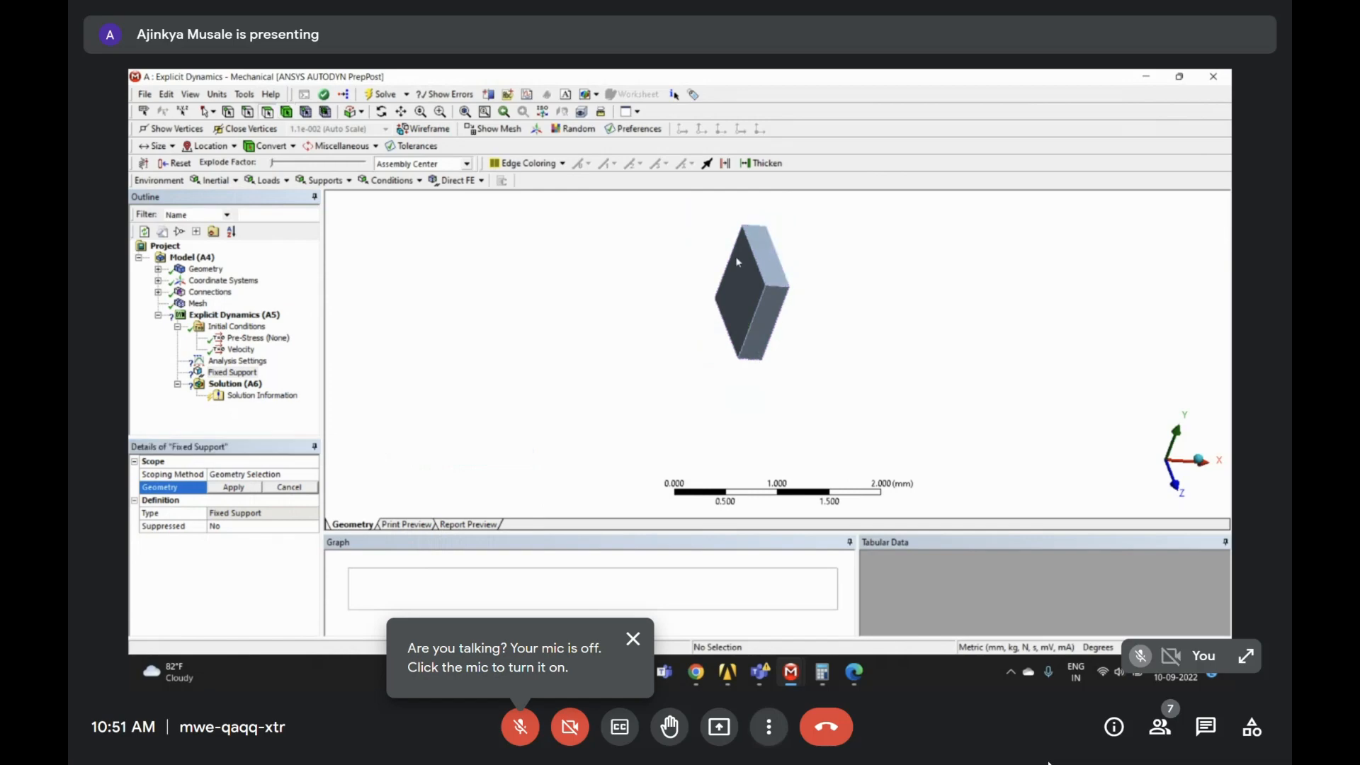
{"action": "left_click", "coordinate": [772, 270]}
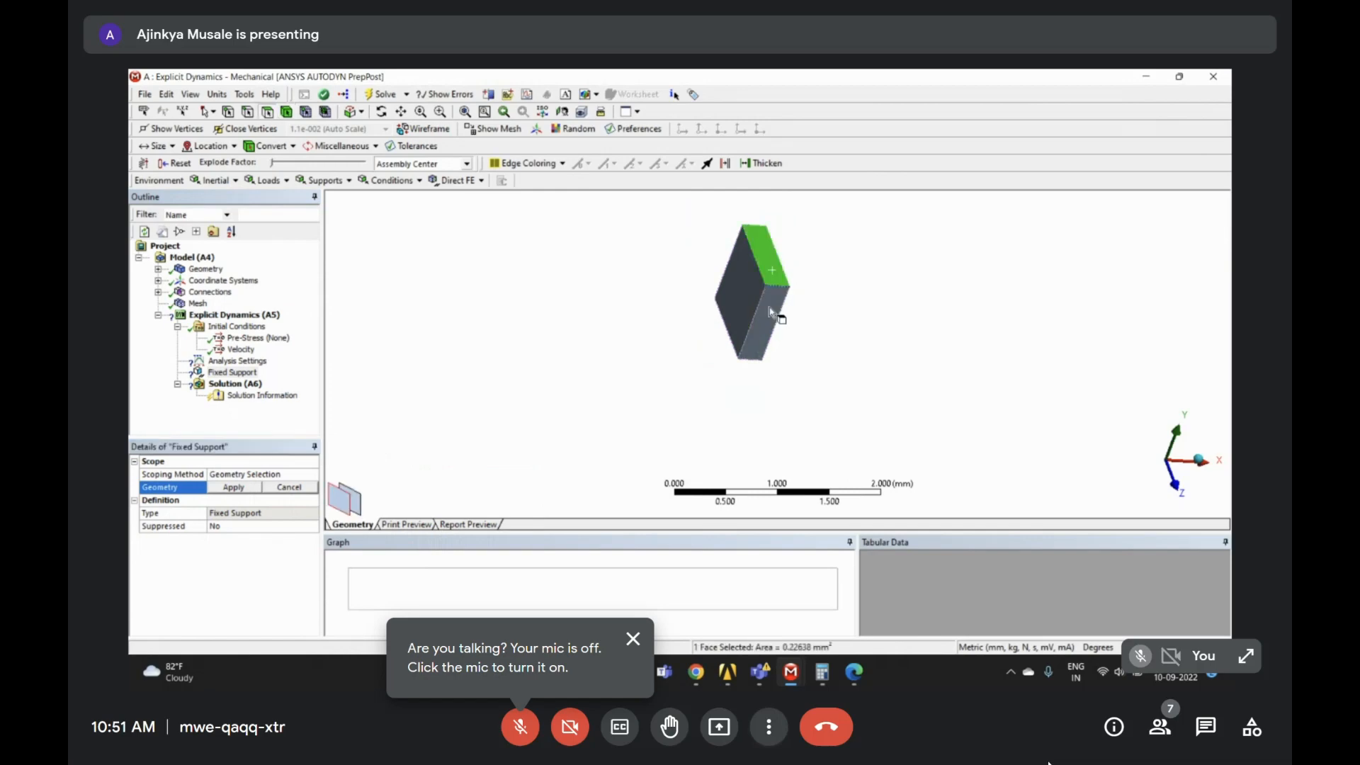
{"action": "left_click", "coordinate": [771, 313], "text": "ctrl"}
{"action": "middle_click_drag", "start_coordinate": [770, 314], "coordinate": [635, 297]}
{"action": "scroll", "coordinate": [711, 334], "scroll_direction": "down", "scroll_amount": 2}
{"action": "right_click_drag", "start_coordinate": [391, 248], "coordinate": [489, 318]}
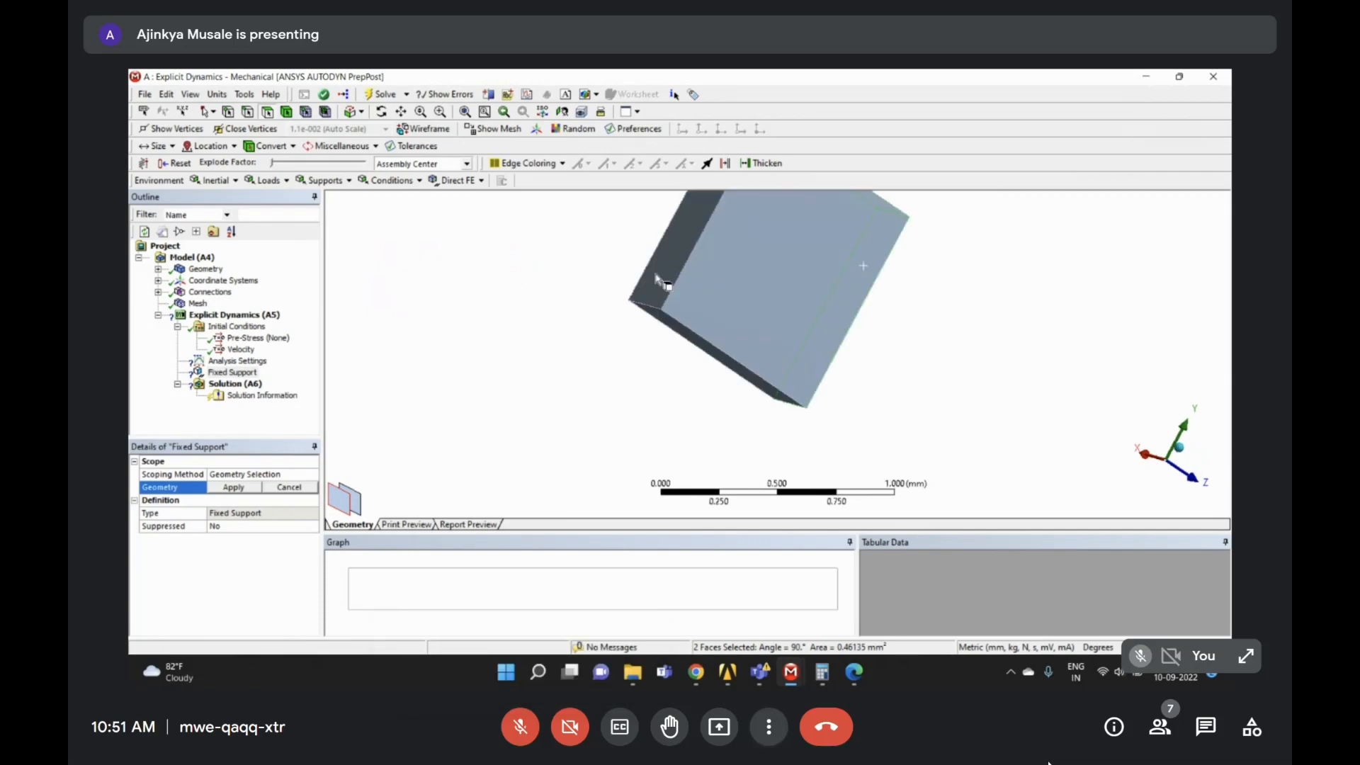
{"action": "left_click", "coordinate": [646, 284], "text": "ctrl"}
{"action": "left_click", "coordinate": [675, 326], "text": "ctrl"}
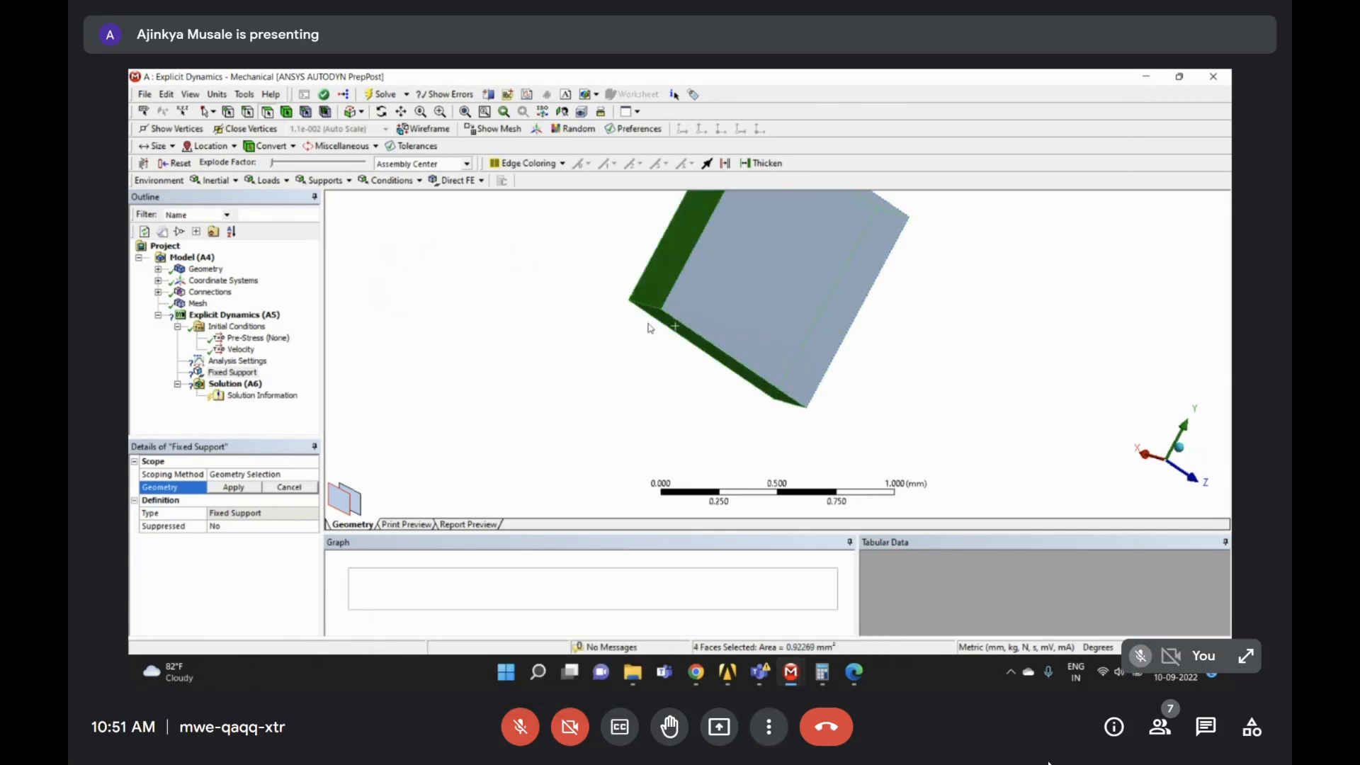
{"action": "left_click", "coordinate": [246, 487]}
- Review the supported wall block from several angles and bring up Analysis Settings
{"action": "scroll", "coordinate": [769, 366], "scroll_direction": "down", "scroll_amount": 2}
{"action": "middle_click_drag", "start_coordinate": [769, 365], "coordinate": [754, 336]}
{"action": "scroll", "coordinate": [720, 343], "scroll_direction": "down", "scroll_amount": 3}
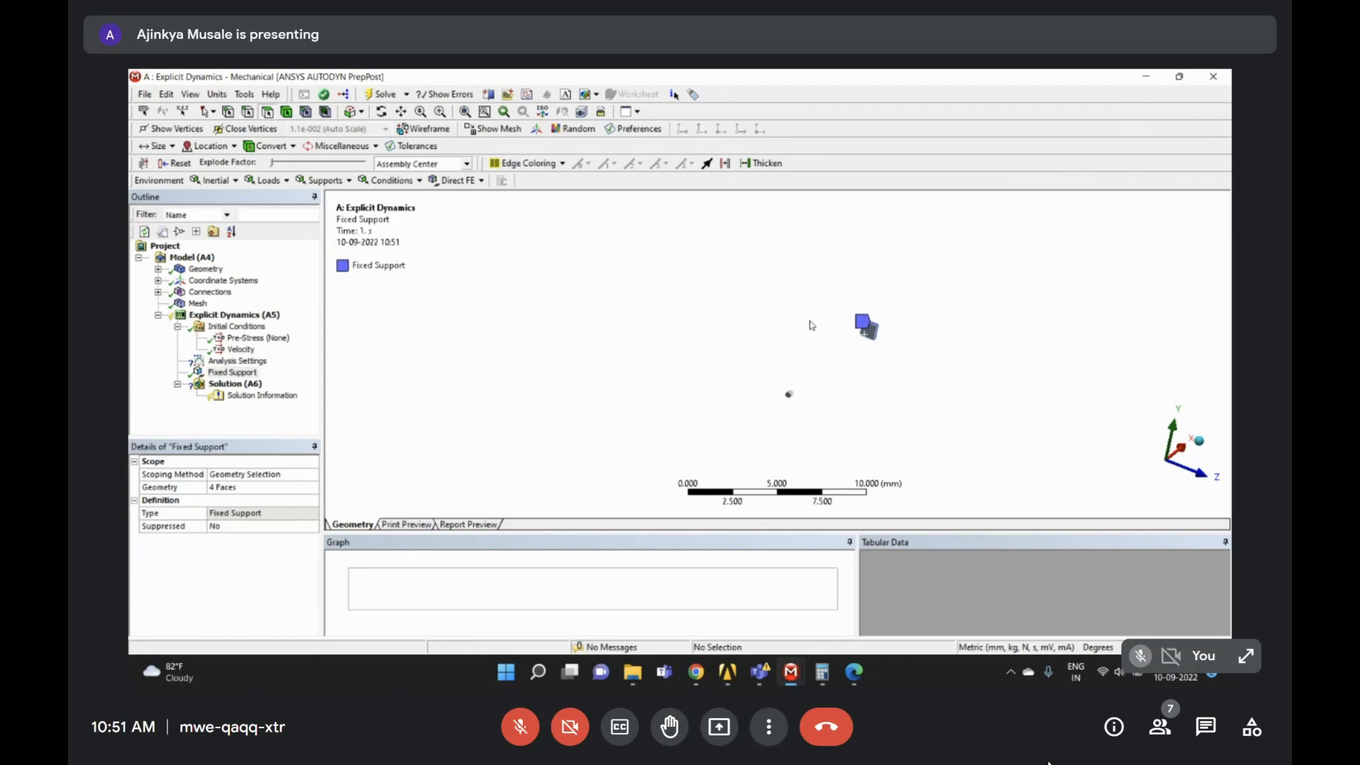
{"action": "left_click_drag", "start_coordinate": [832, 368], "coordinate": [736, 377]}
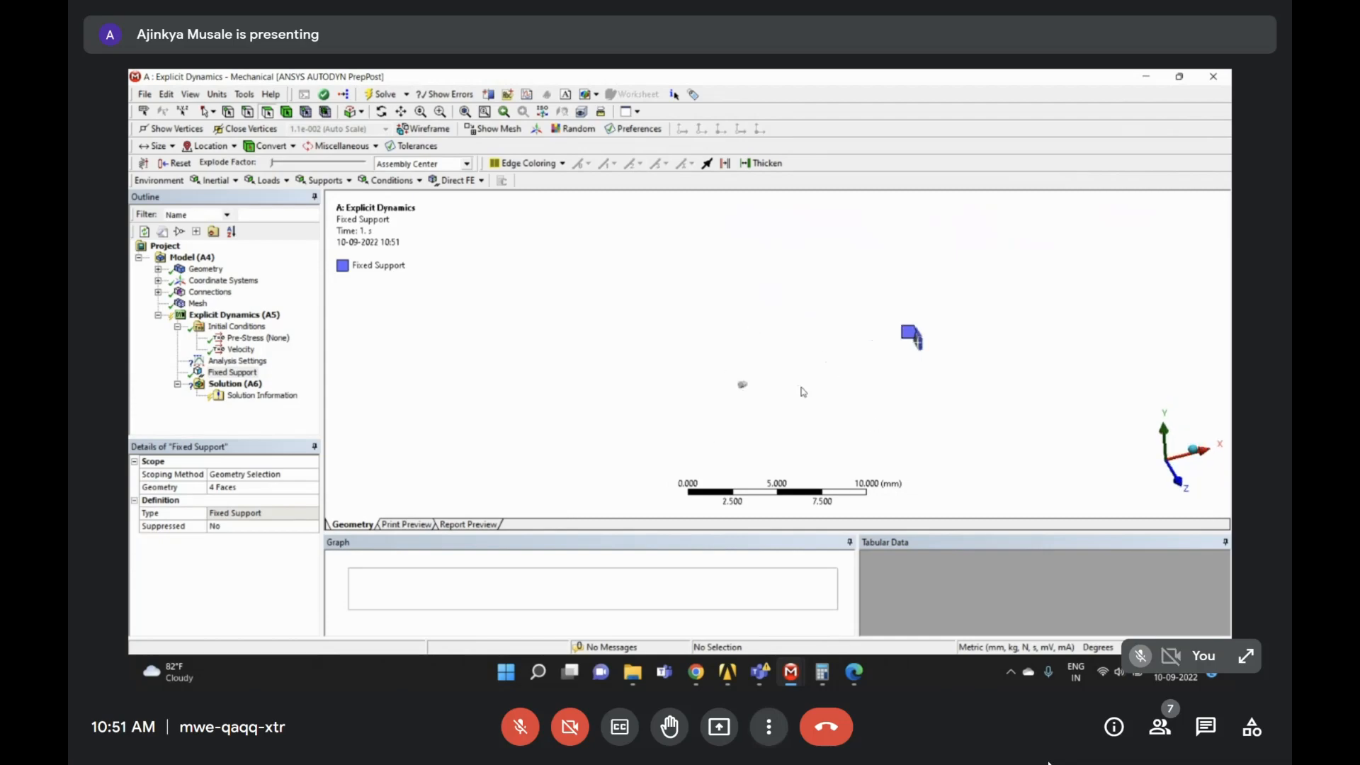
{"action": "right_click_drag", "start_coordinate": [887, 315], "coordinate": [938, 404]}
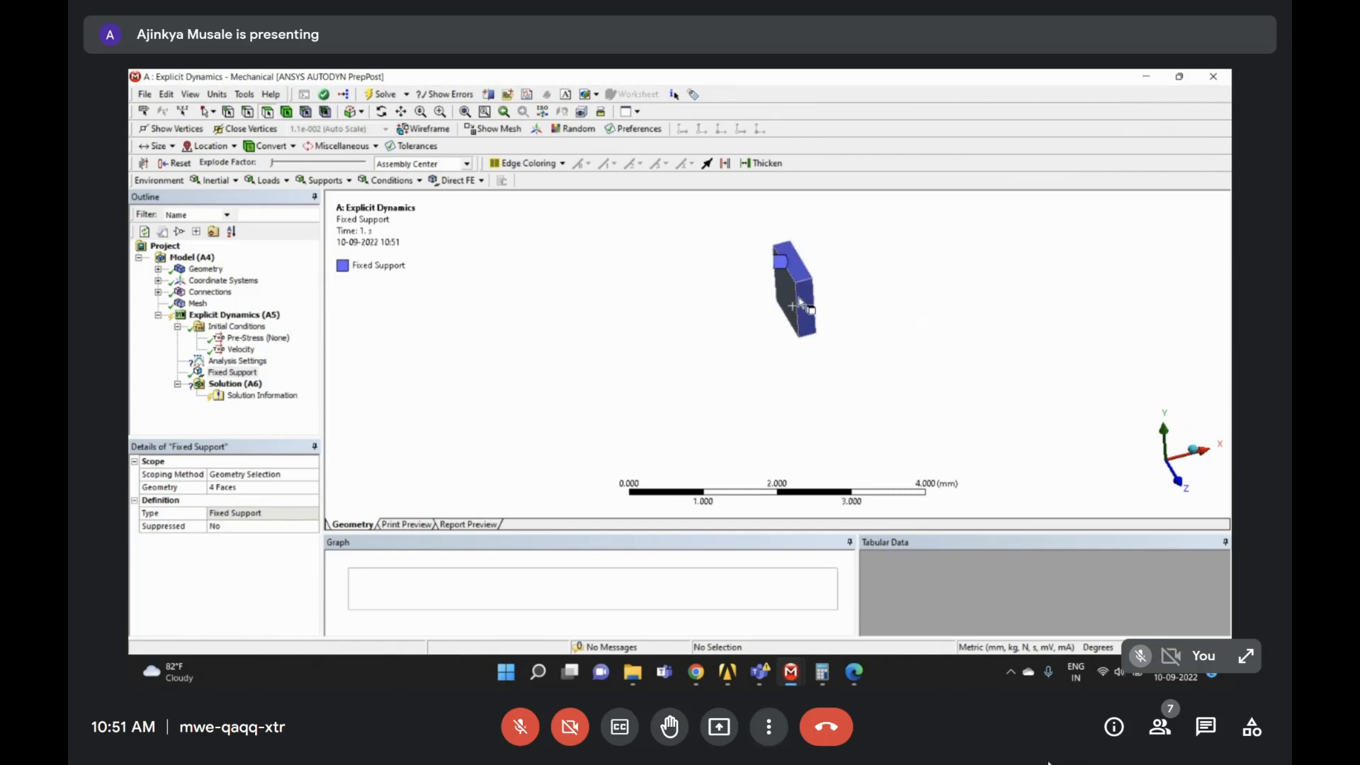
{"action": "left_click", "coordinate": [240, 361]}
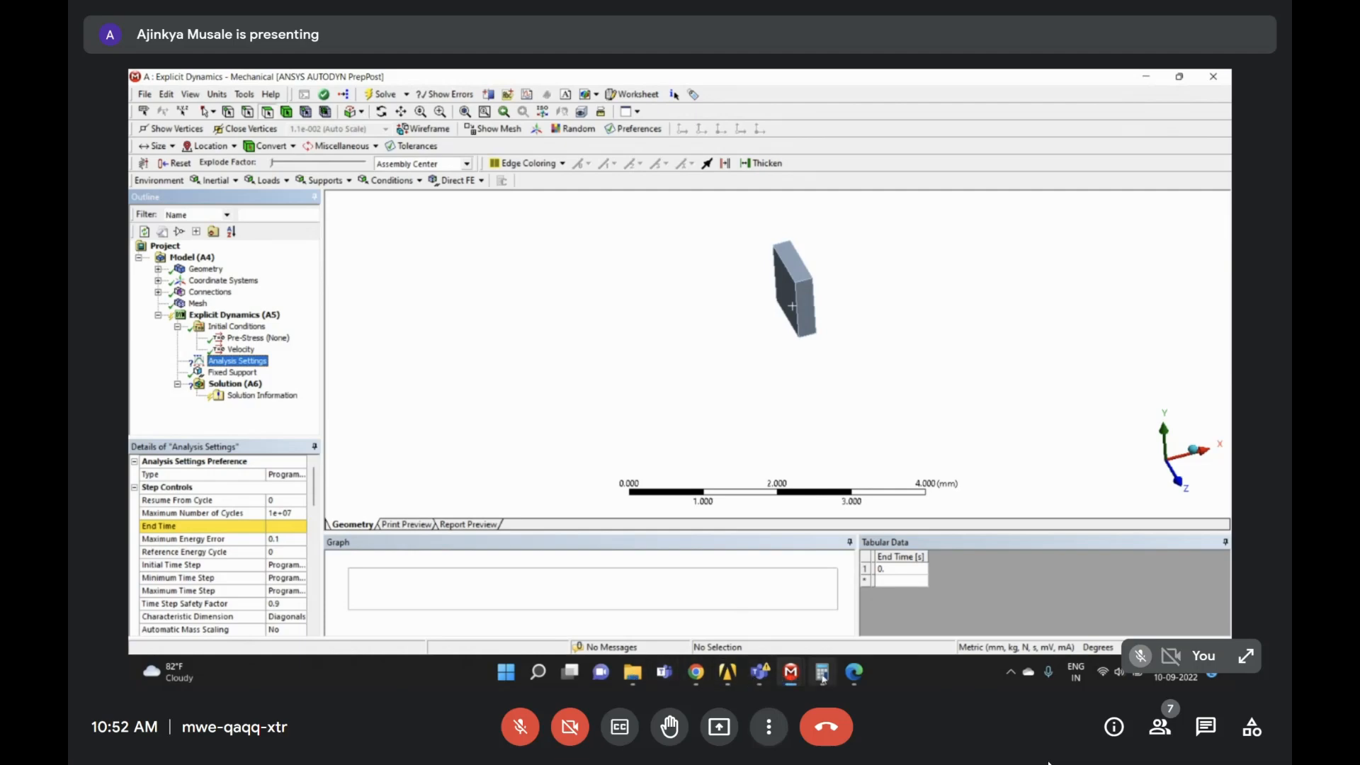
{"action": "left_click", "coordinate": [852, 676]}
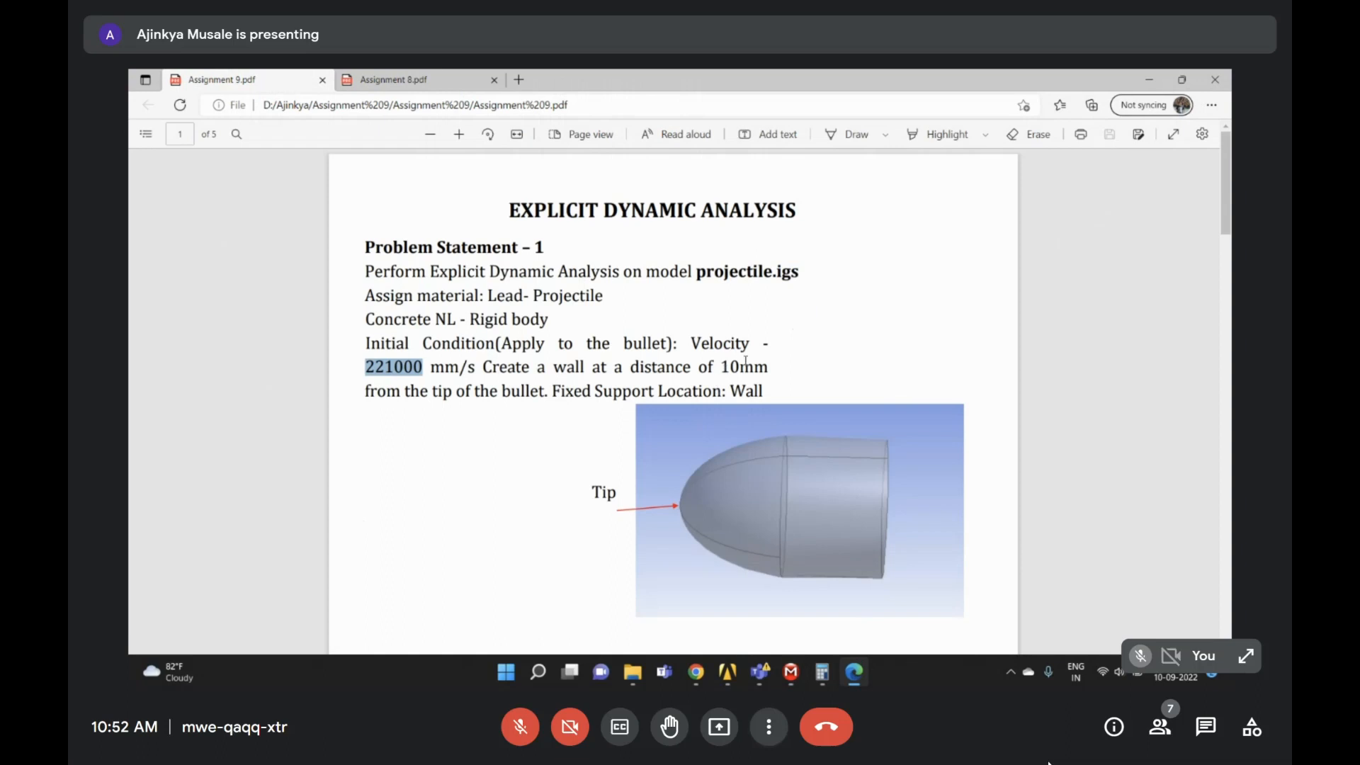
{"action": "left_click", "coordinate": [1148, 79]}
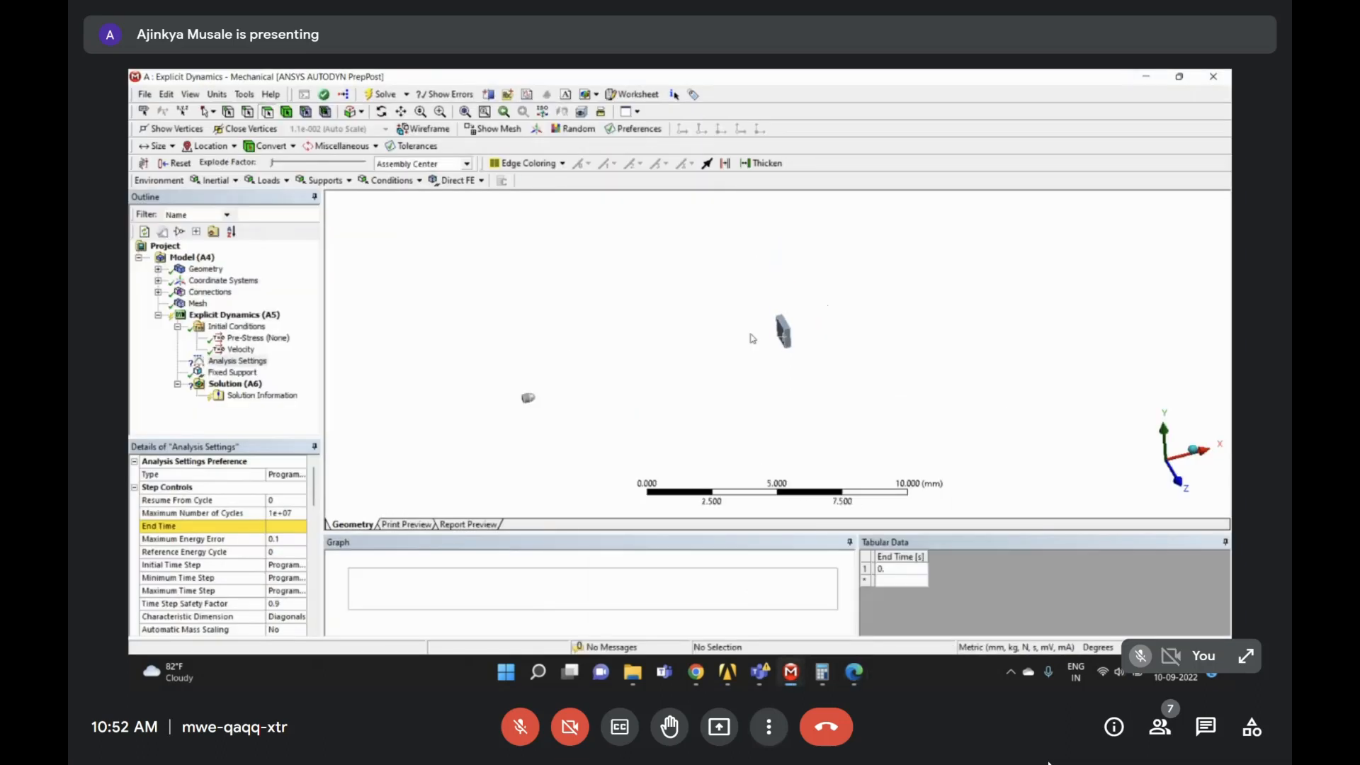
- Launch Windows Calculator and place it beside the model view
{"action": "left_click", "coordinate": [538, 671]}
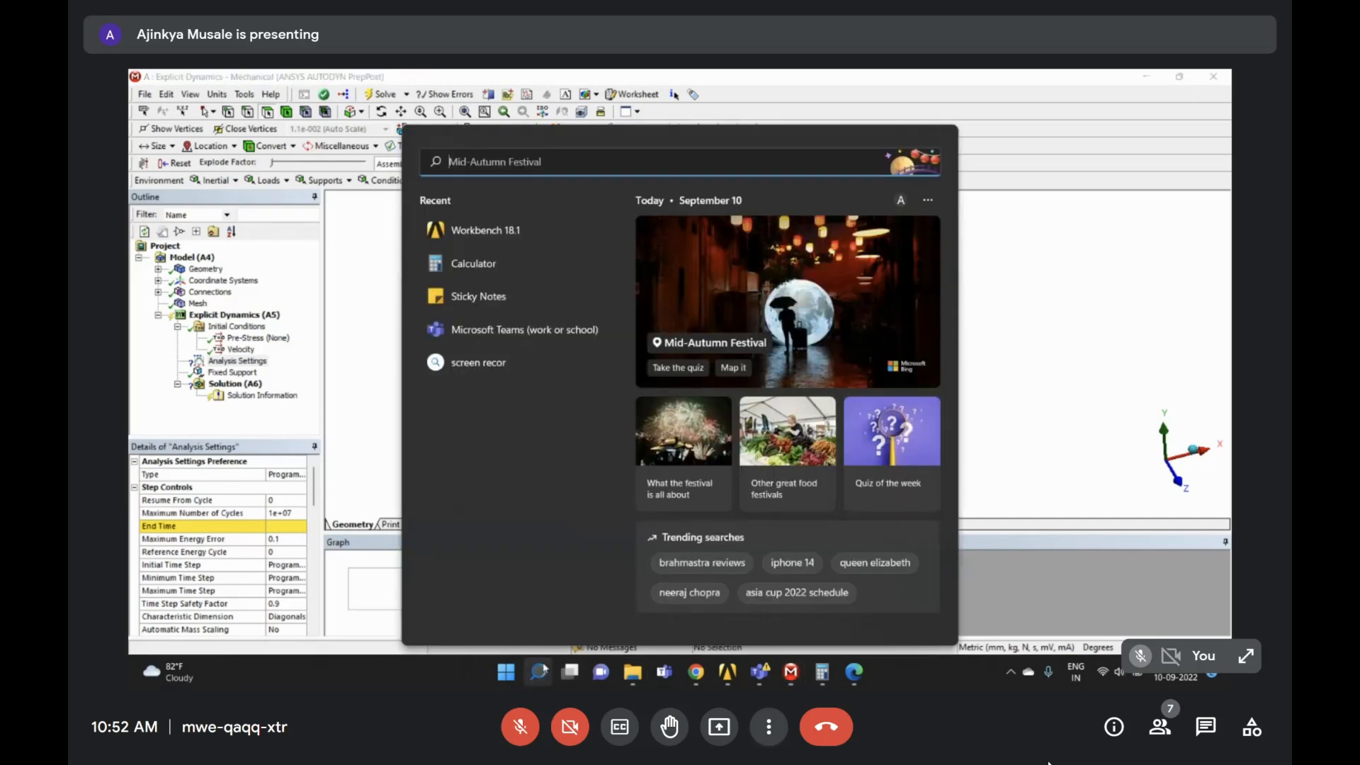
{"action": "type", "text": "calc"}
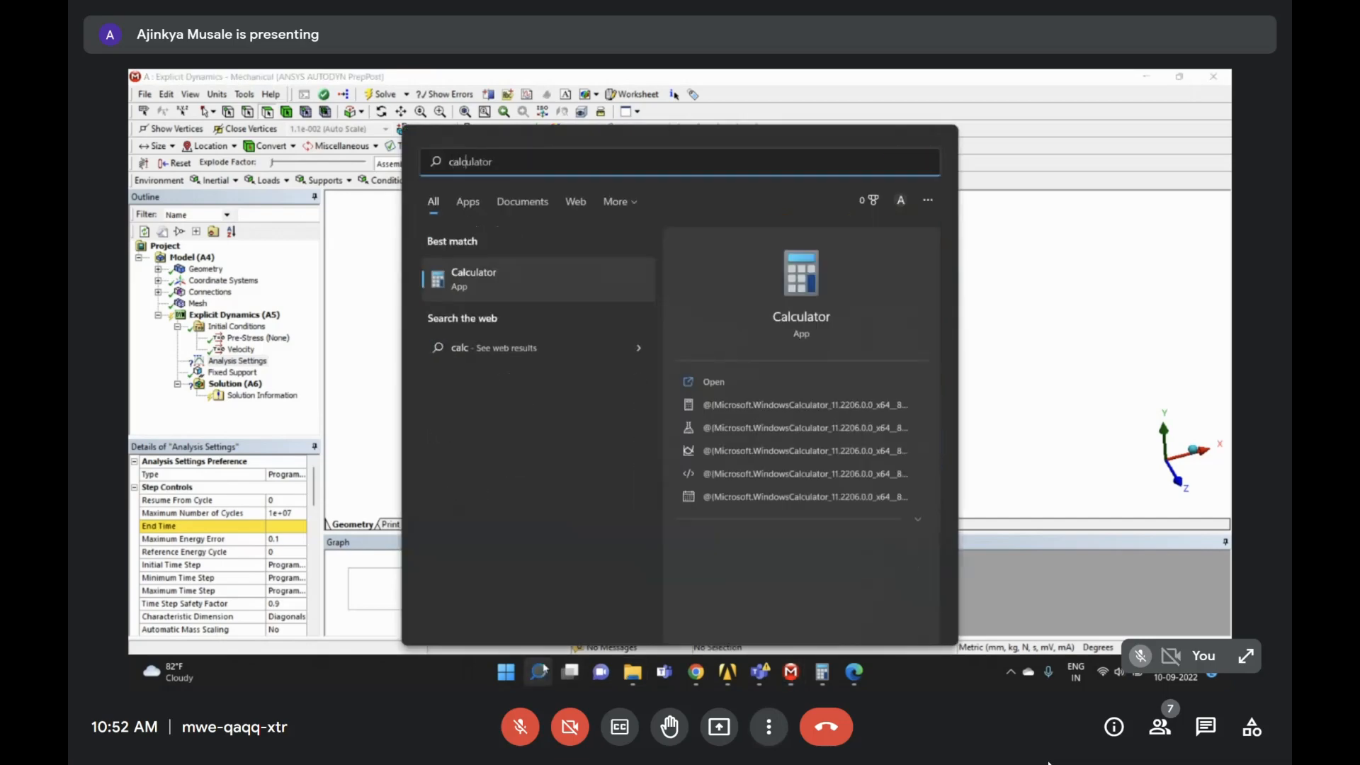
{"action": "key", "text": "Return"}
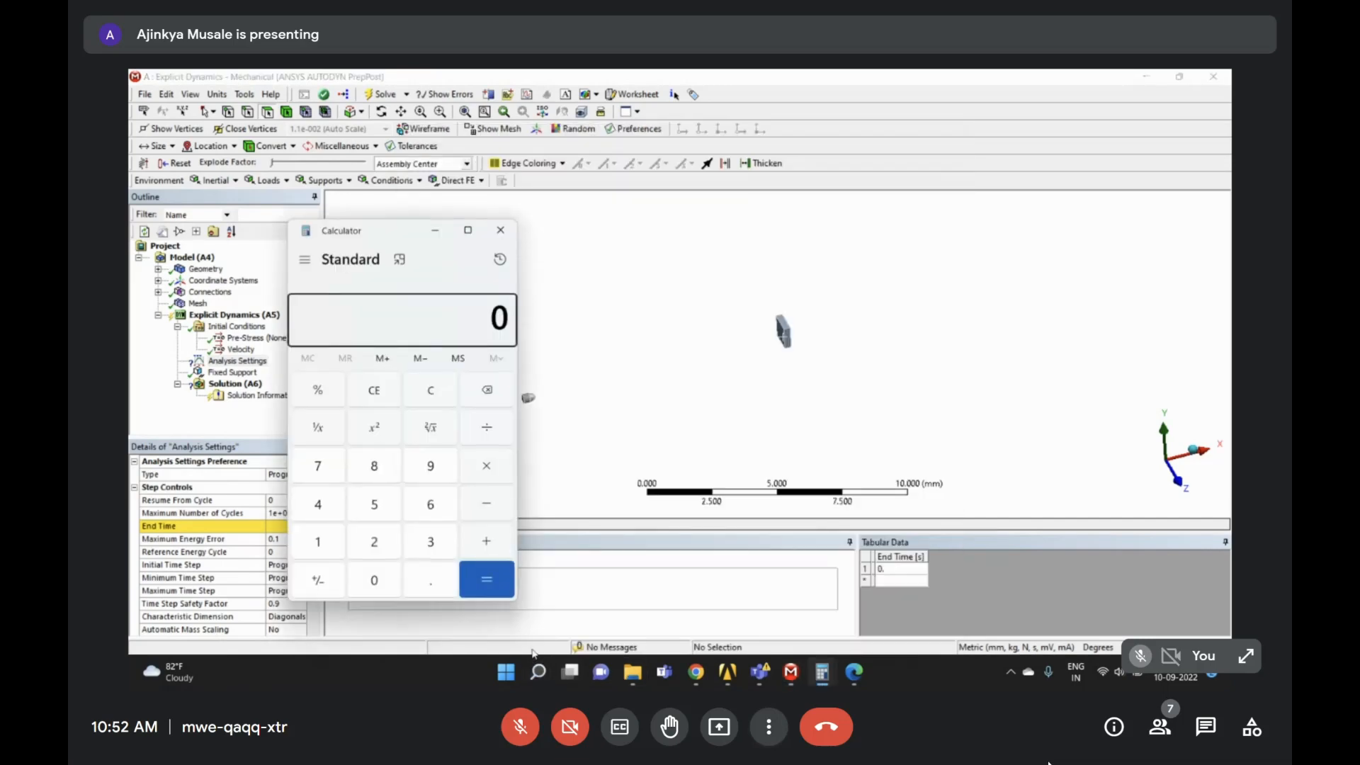
{"action": "left_click_drag", "start_coordinate": [386, 232], "coordinate": [786, 245]}
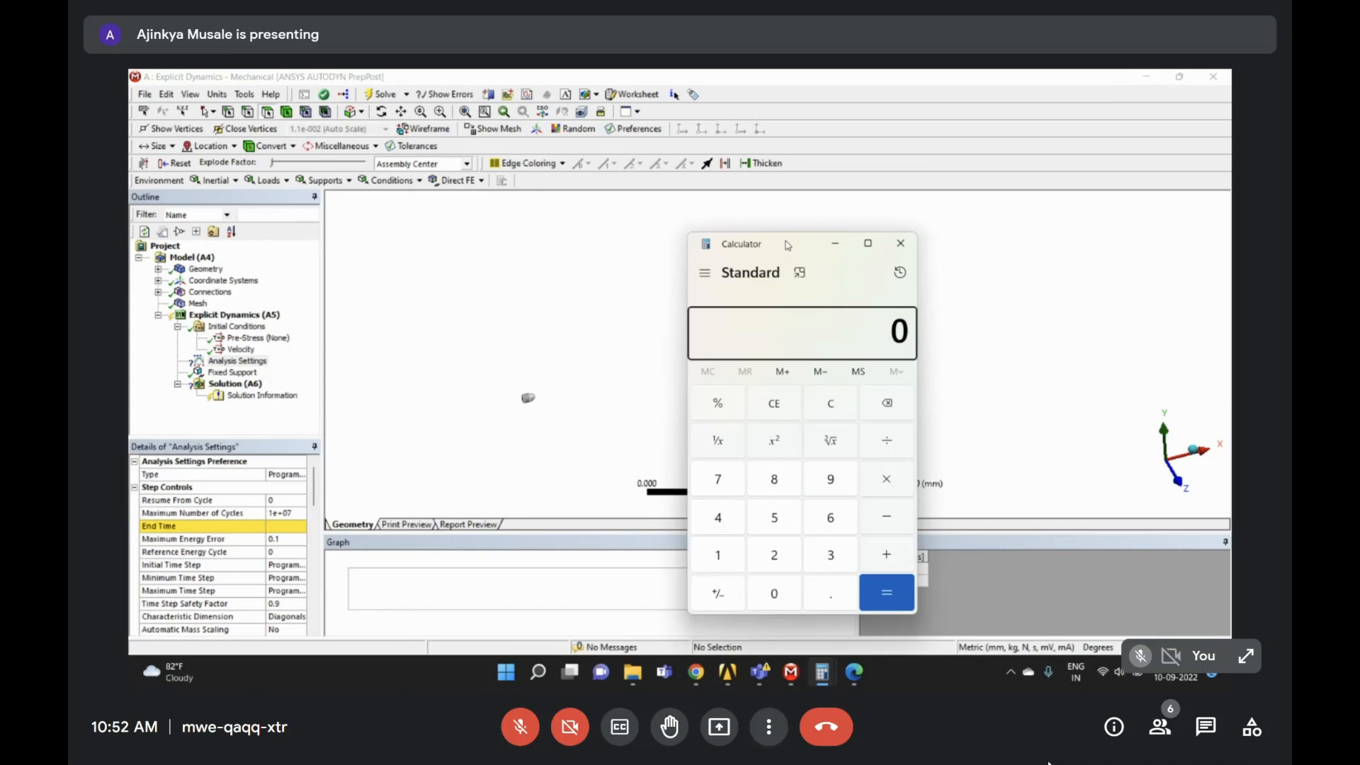
- Compute 10 ÷ 211000 = 4.739336492890995e-5, then minimize Calculator
{"action": "type", "text": "10"}
{"action": "key", "text": "slash"}
{"action": "type", "text": "2,11,000"}
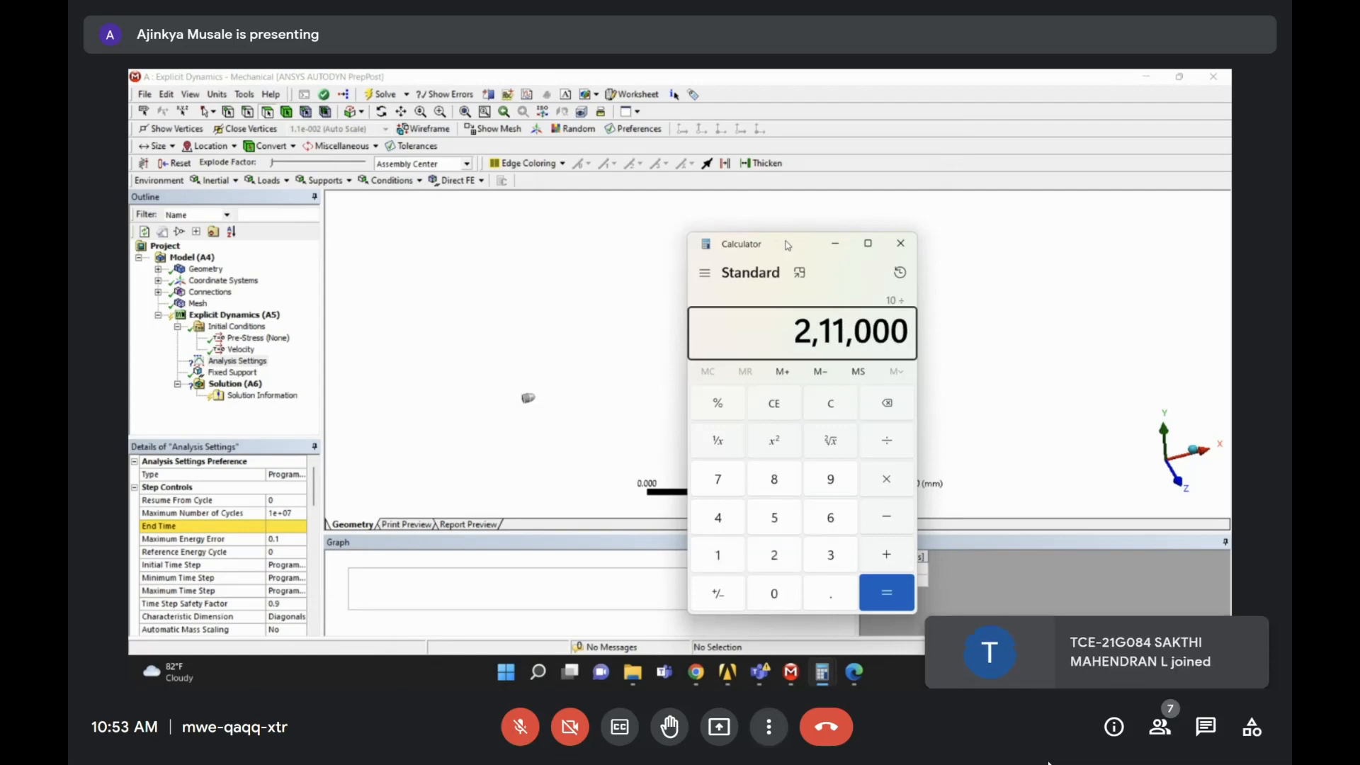
{"action": "key", "text": "Return"}
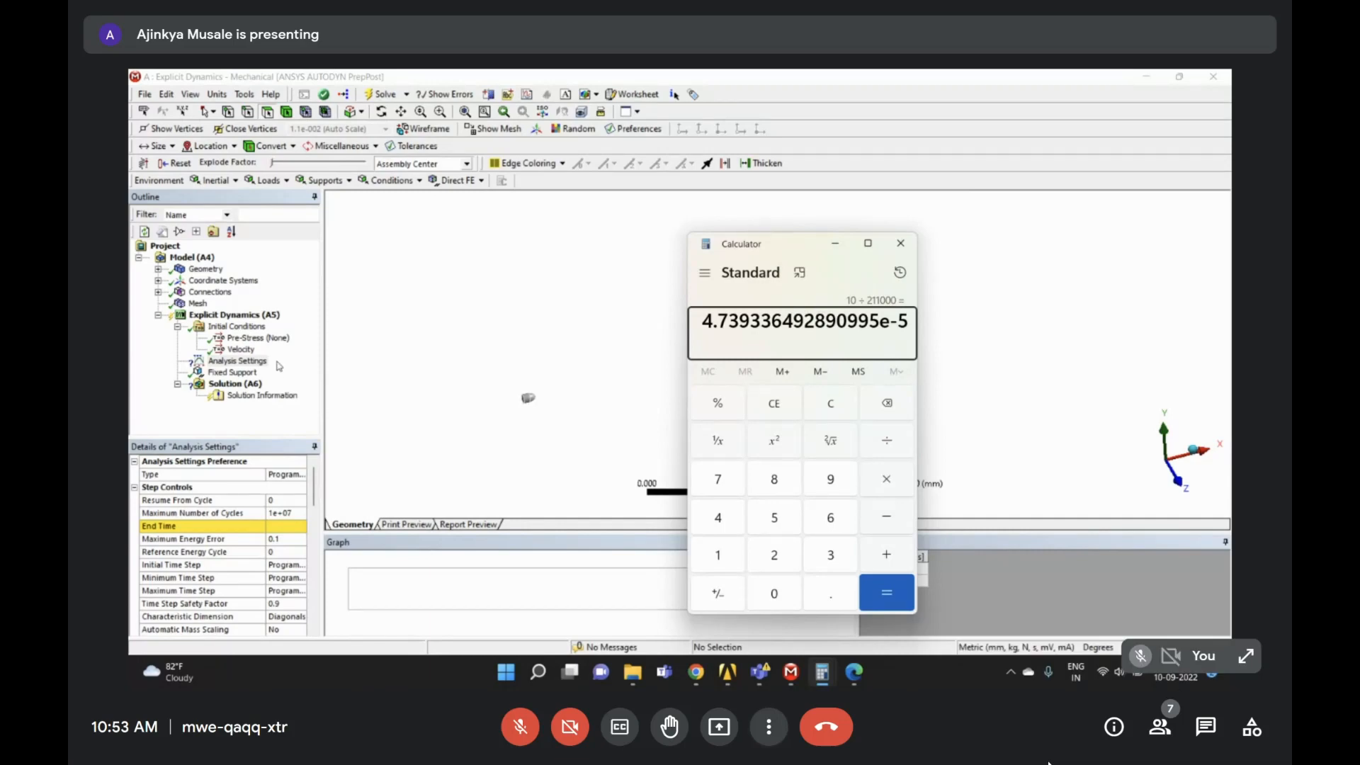
{"action": "left_click", "coordinate": [835, 242]}
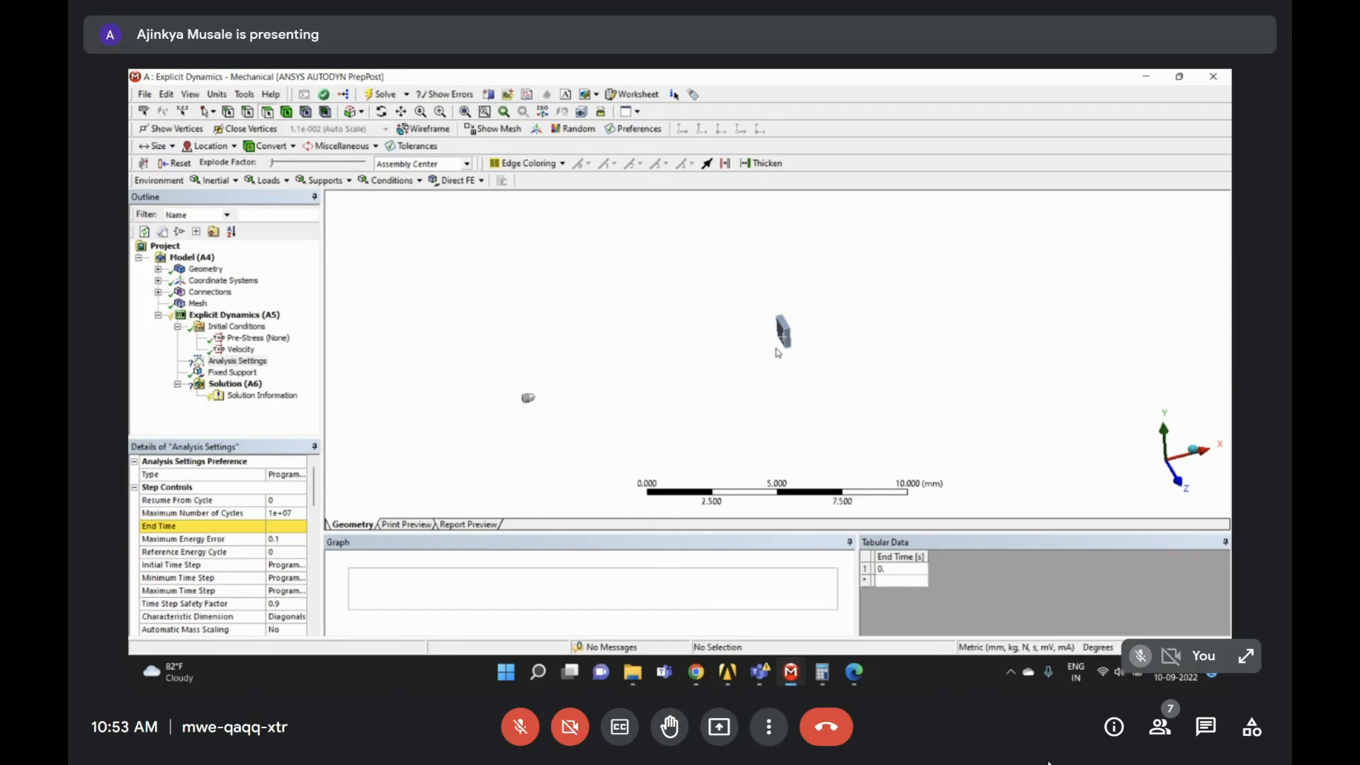
- Select the Analysis Settings End Time field and check the velocity in the assignment PDF
{"action": "left_click", "coordinate": [299, 363]}
{"action": "left_click", "coordinate": [284, 526]}
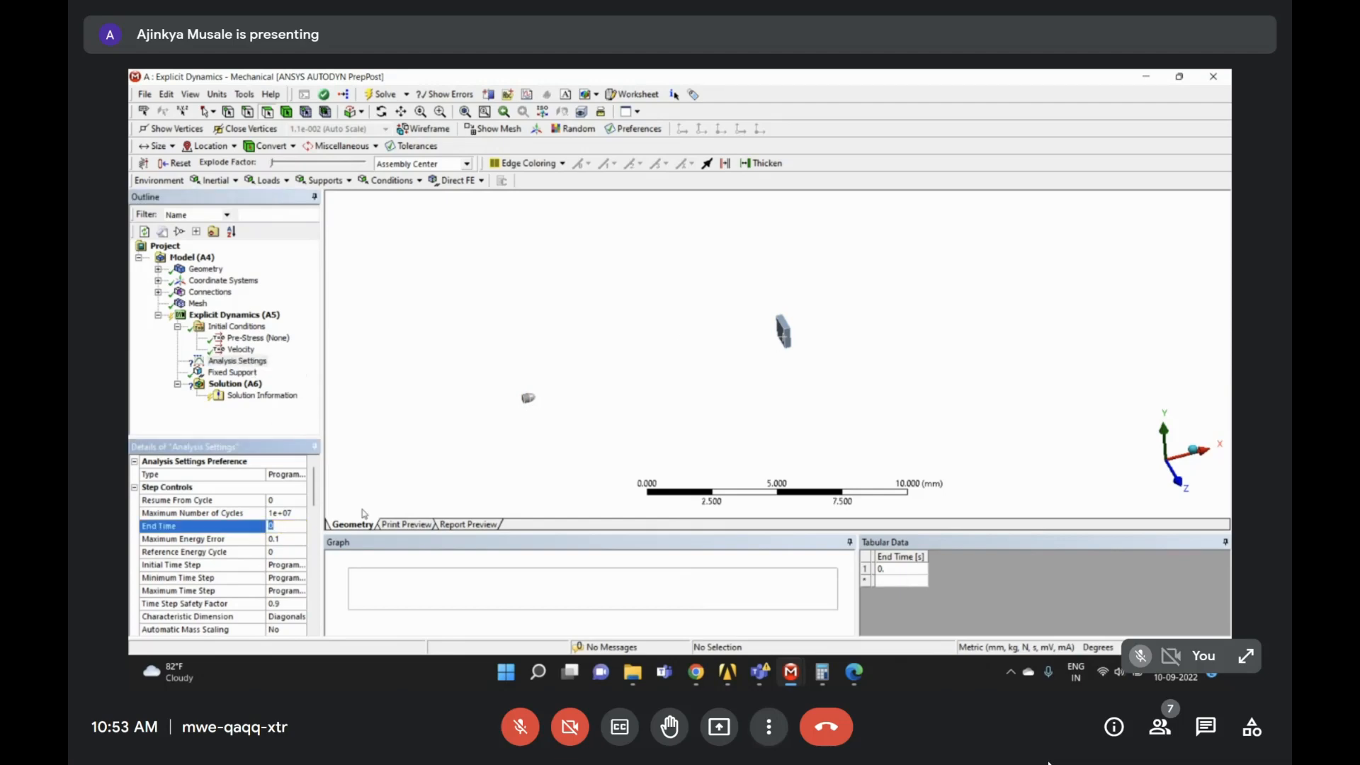
{"action": "left_click", "coordinate": [866, 683]}
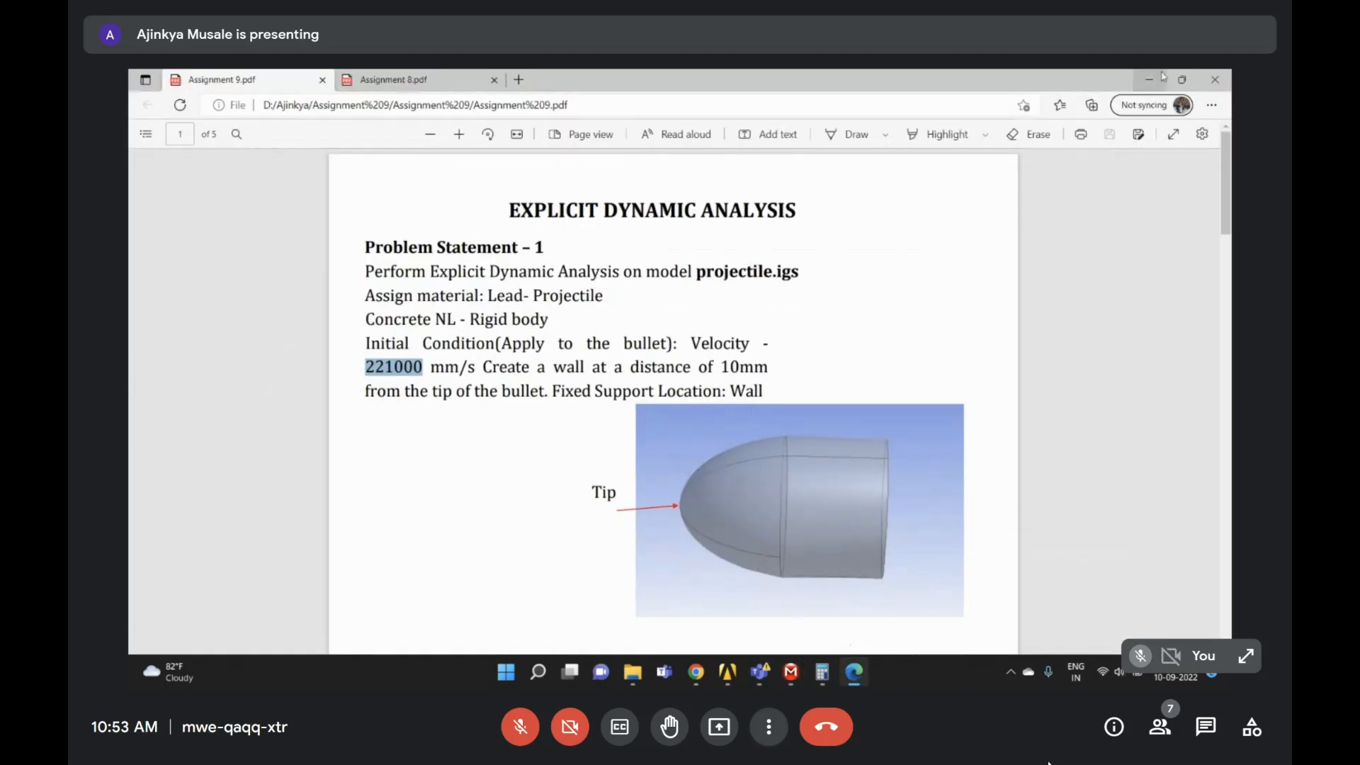
{"action": "left_click", "coordinate": [769, 679]}
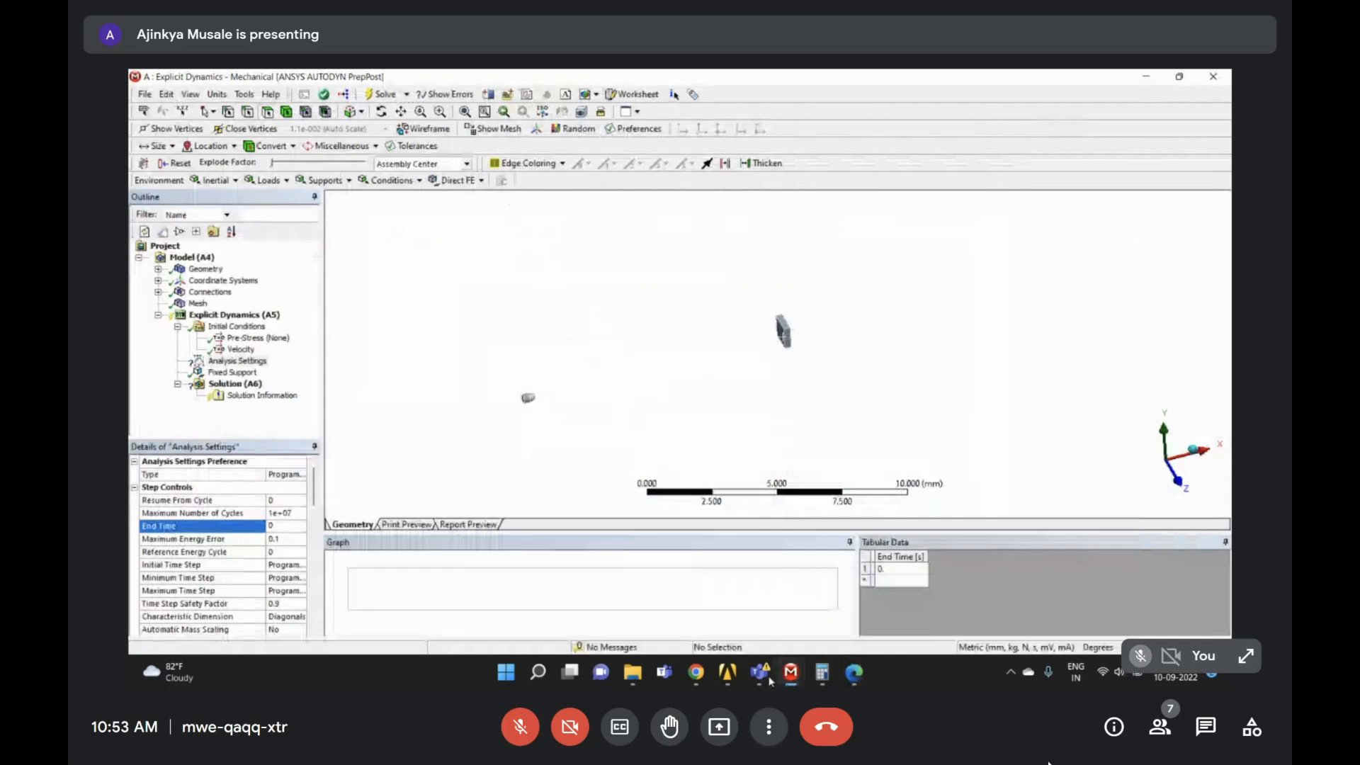
{"action": "mouse_move", "coordinate": [821, 673]}
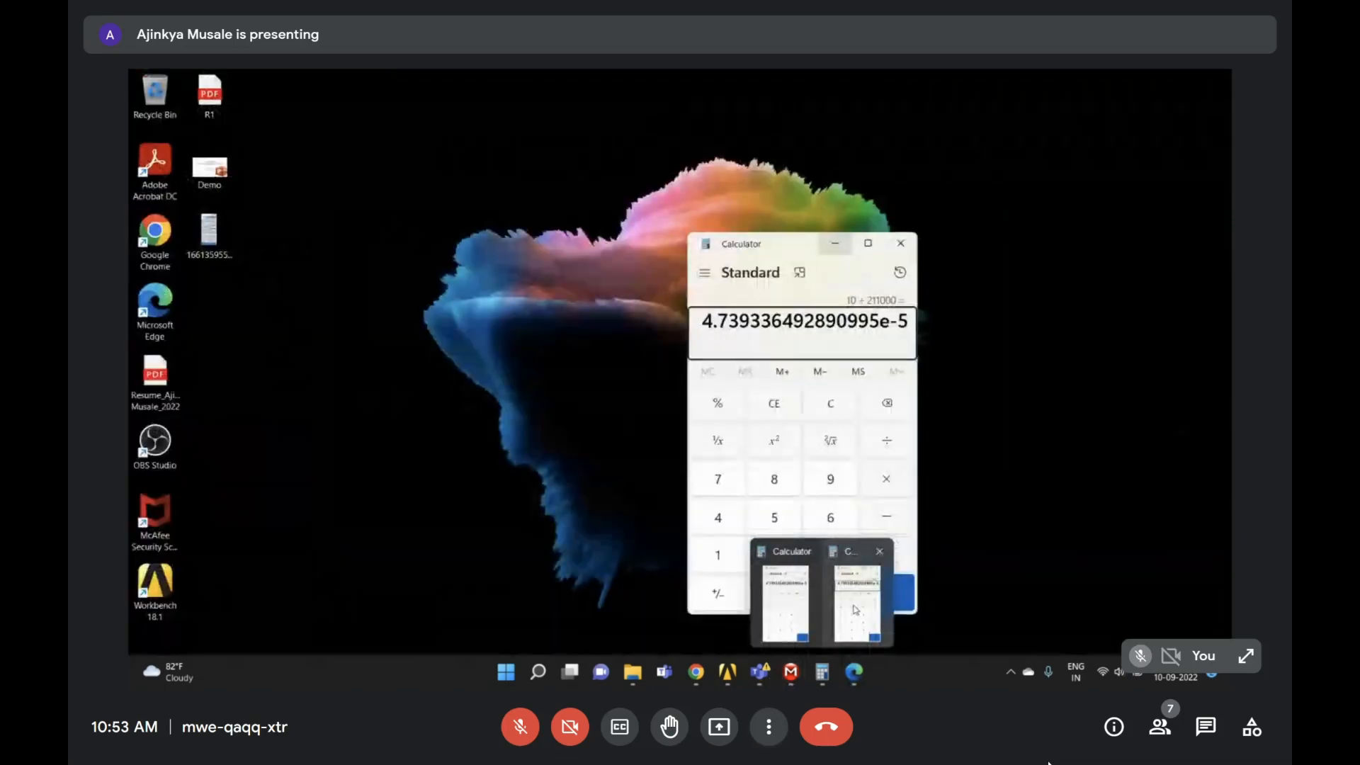
{"action": "left_click", "coordinate": [793, 602]}
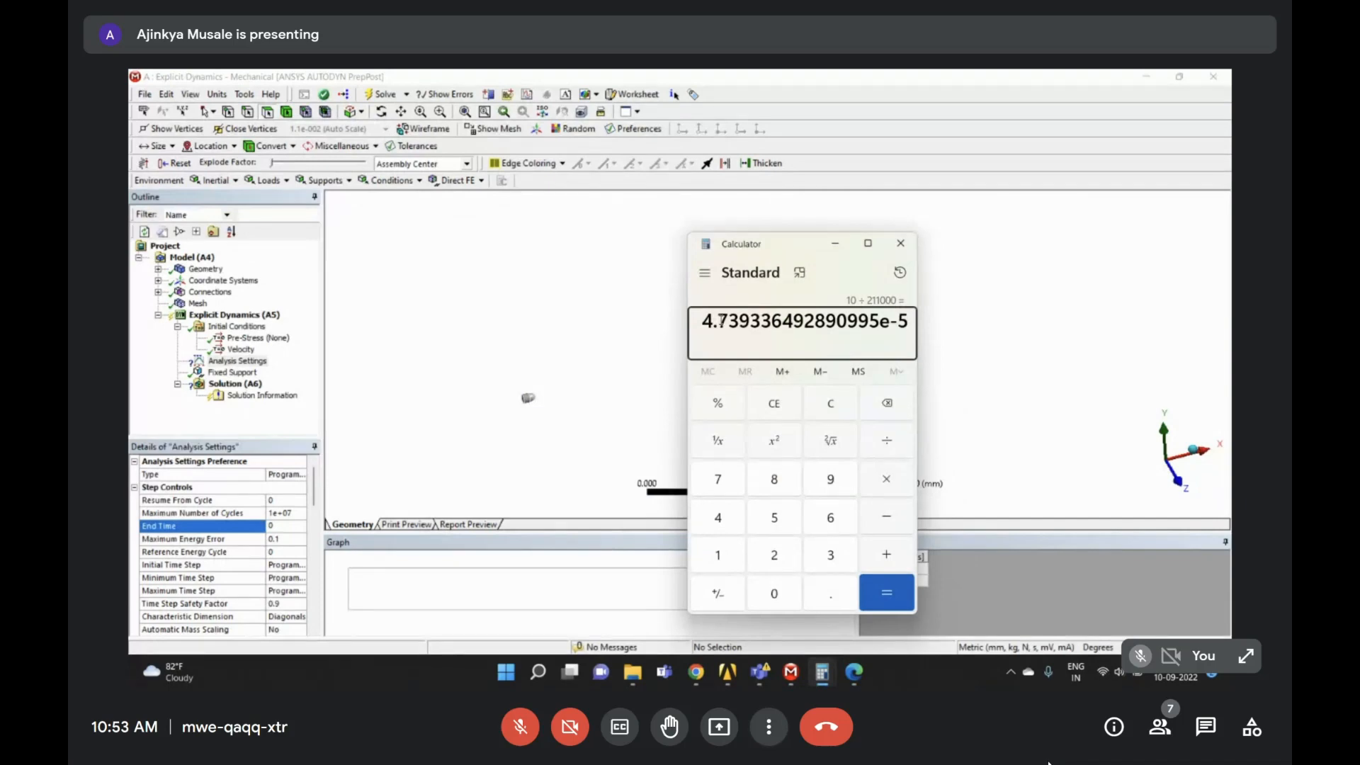
{"action": "left_click", "coordinate": [835, 243]}
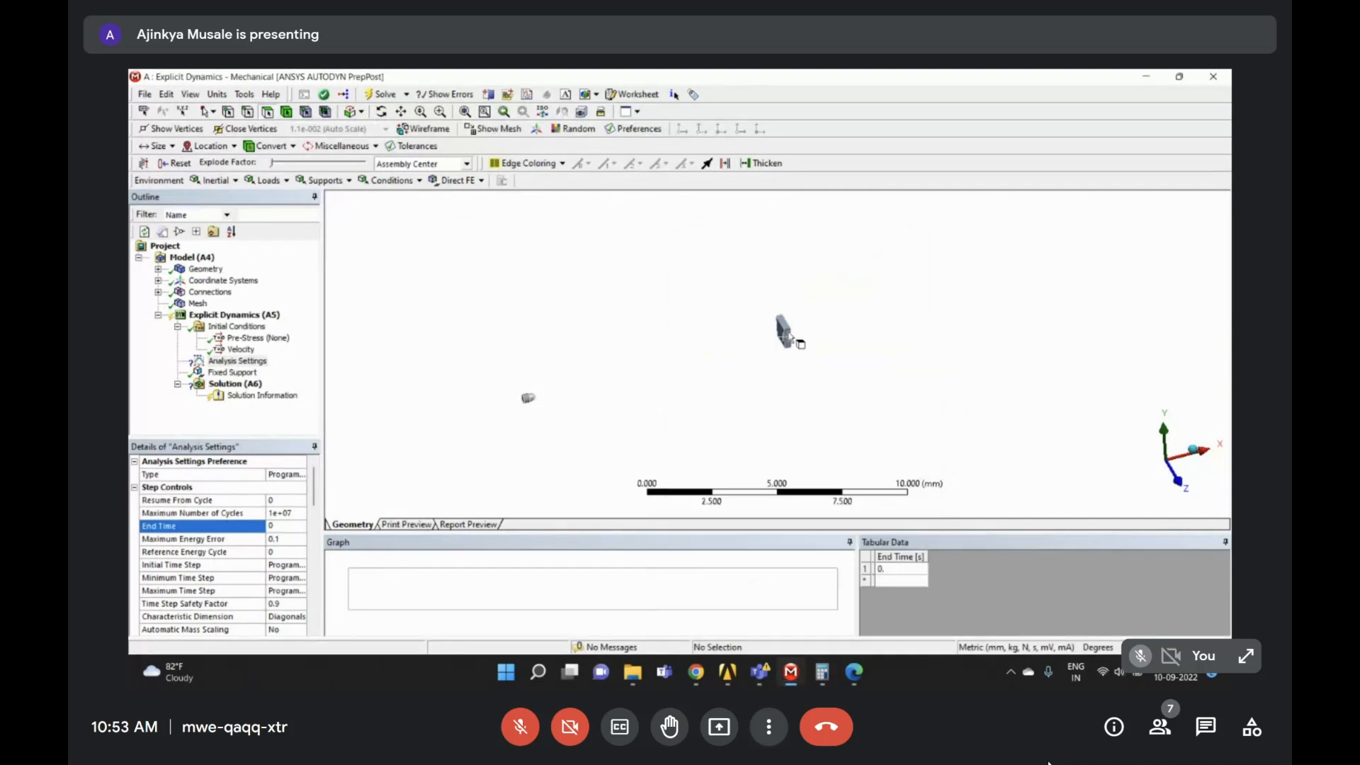
{"action": "left_click_drag", "start_coordinate": [759, 296], "coordinate": [820, 383]}
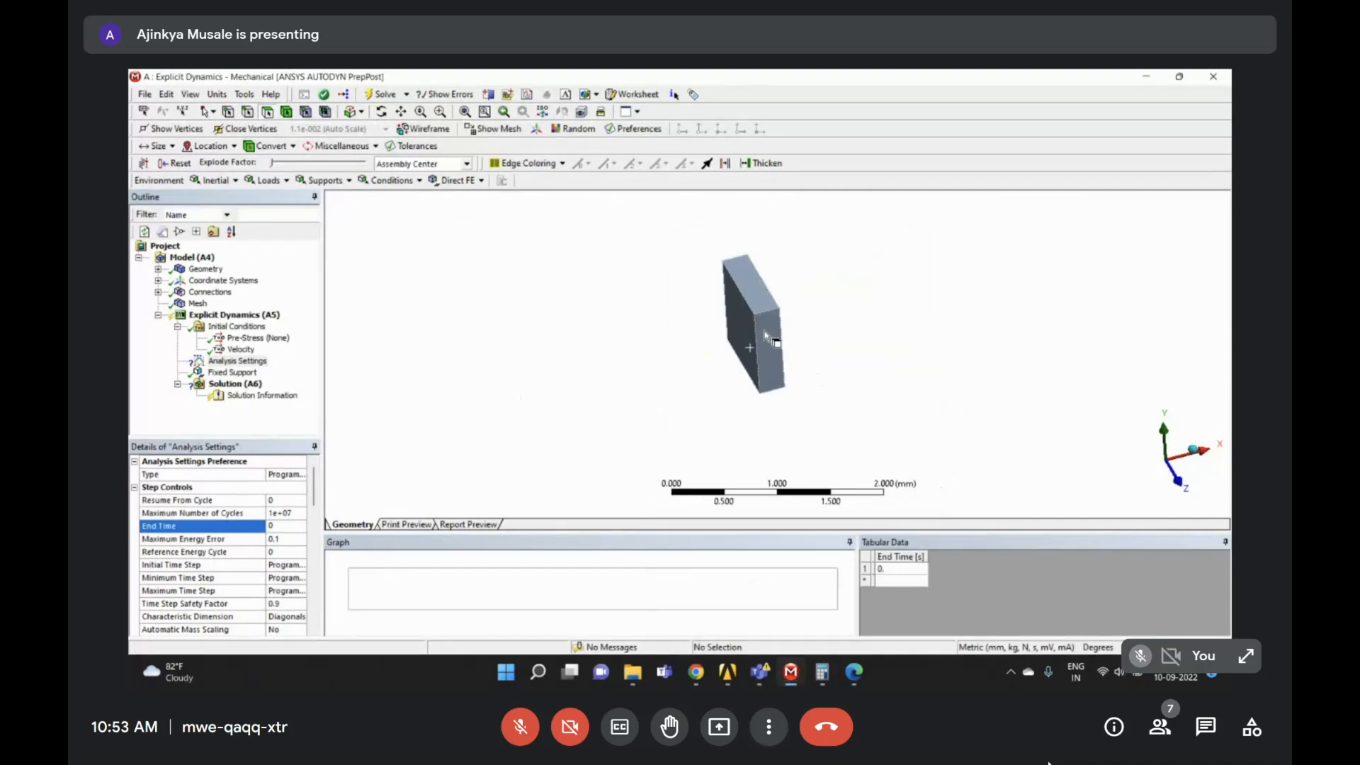
{"action": "scroll", "coordinate": [750, 333], "scroll_direction": "down", "scroll_amount": 5}
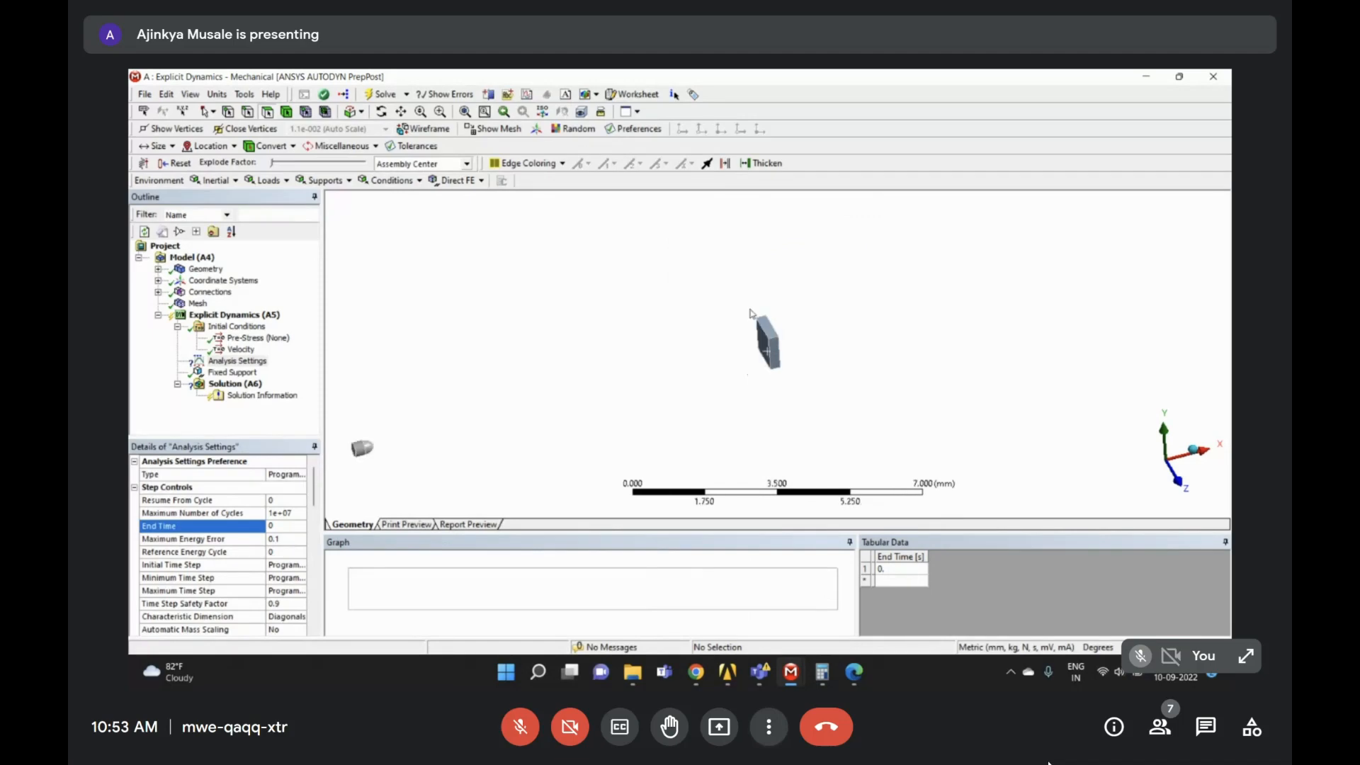
- Bring the calculator with the result forward and move it to the right of the screen
{"action": "left_click", "coordinate": [830, 675]}
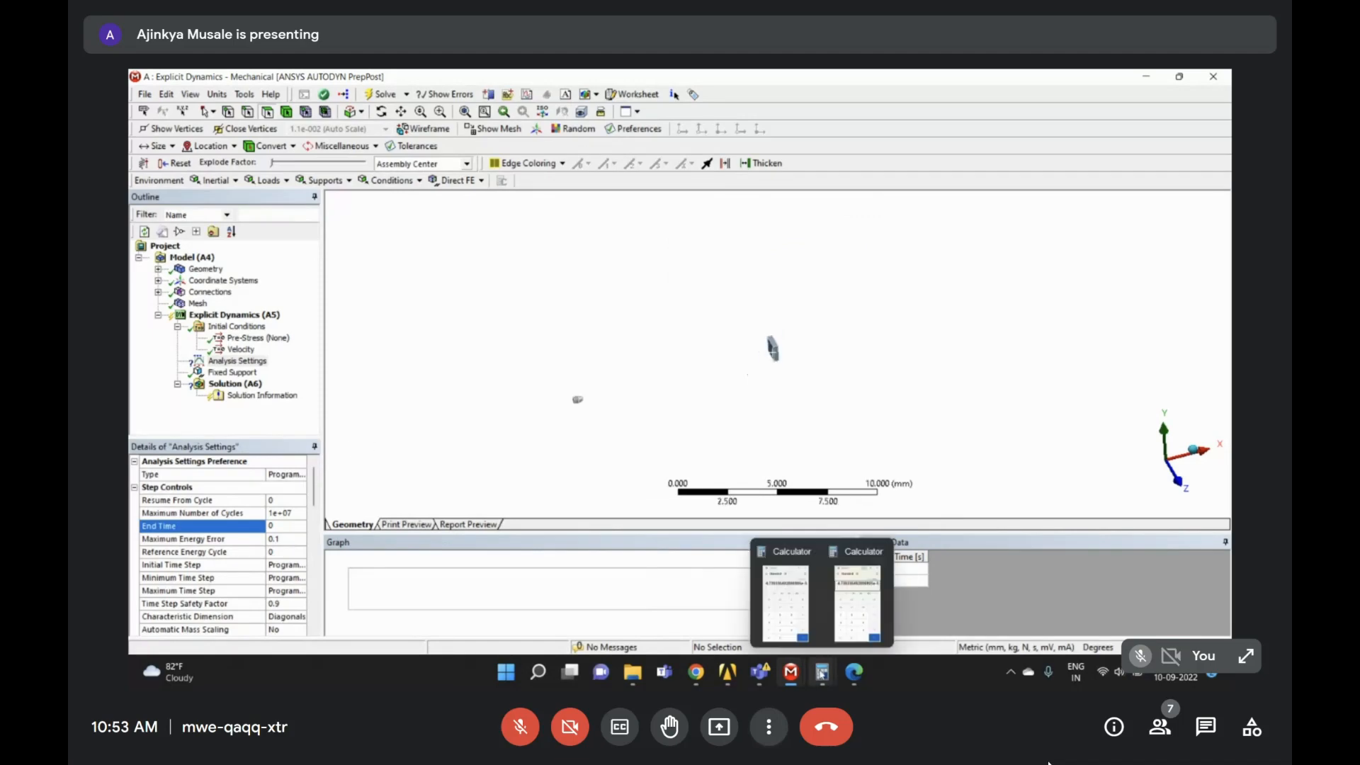
{"action": "left_click", "coordinate": [855, 607]}
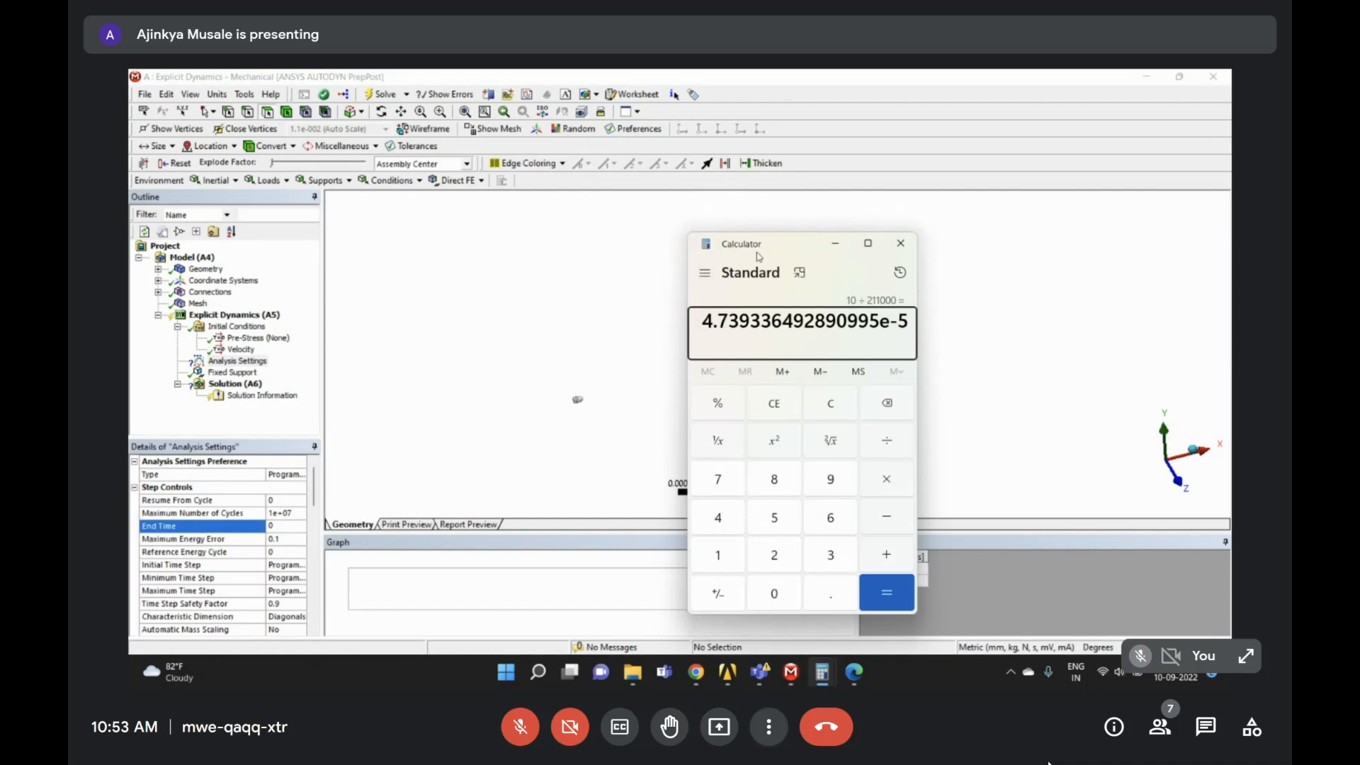
{"action": "left_click_drag", "start_coordinate": [761, 245], "coordinate": [270, 297]}
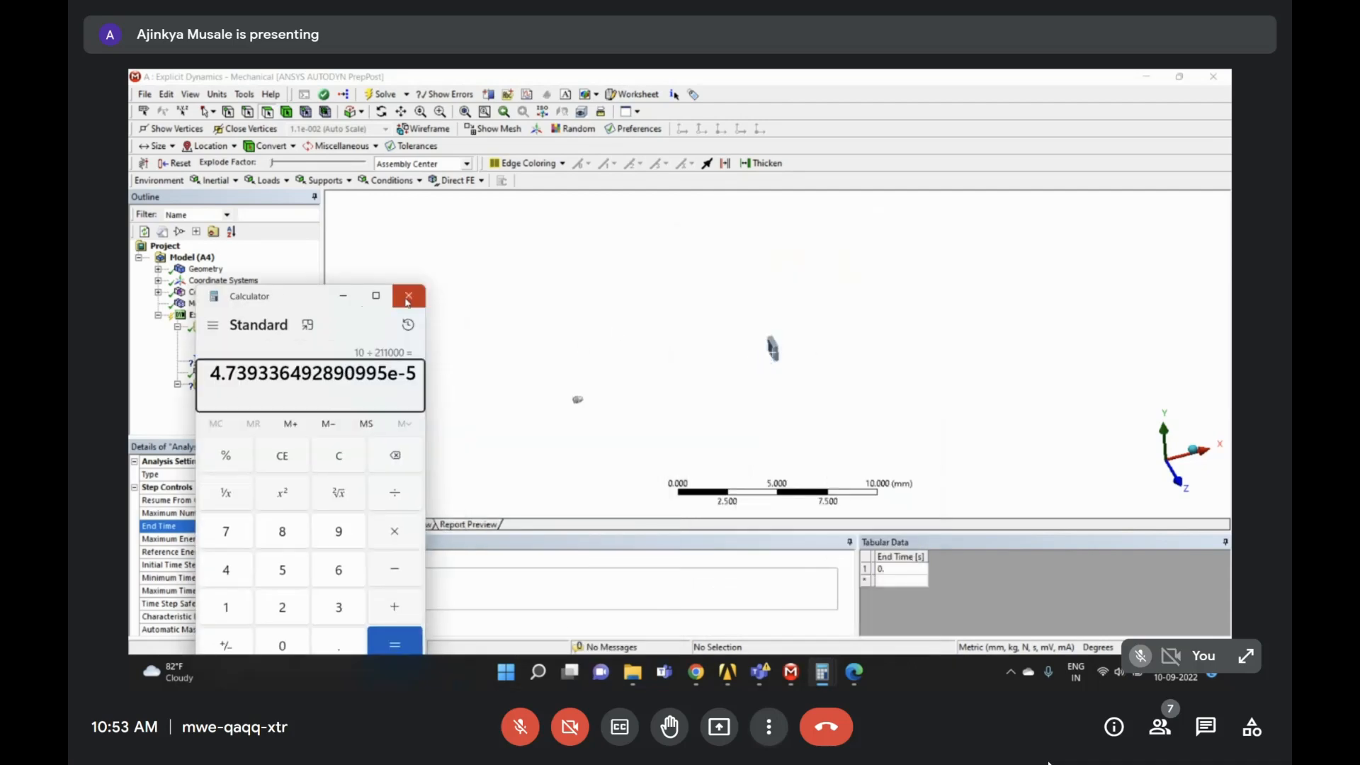
{"action": "left_click_drag", "start_coordinate": [325, 295], "coordinate": [978, 230]}
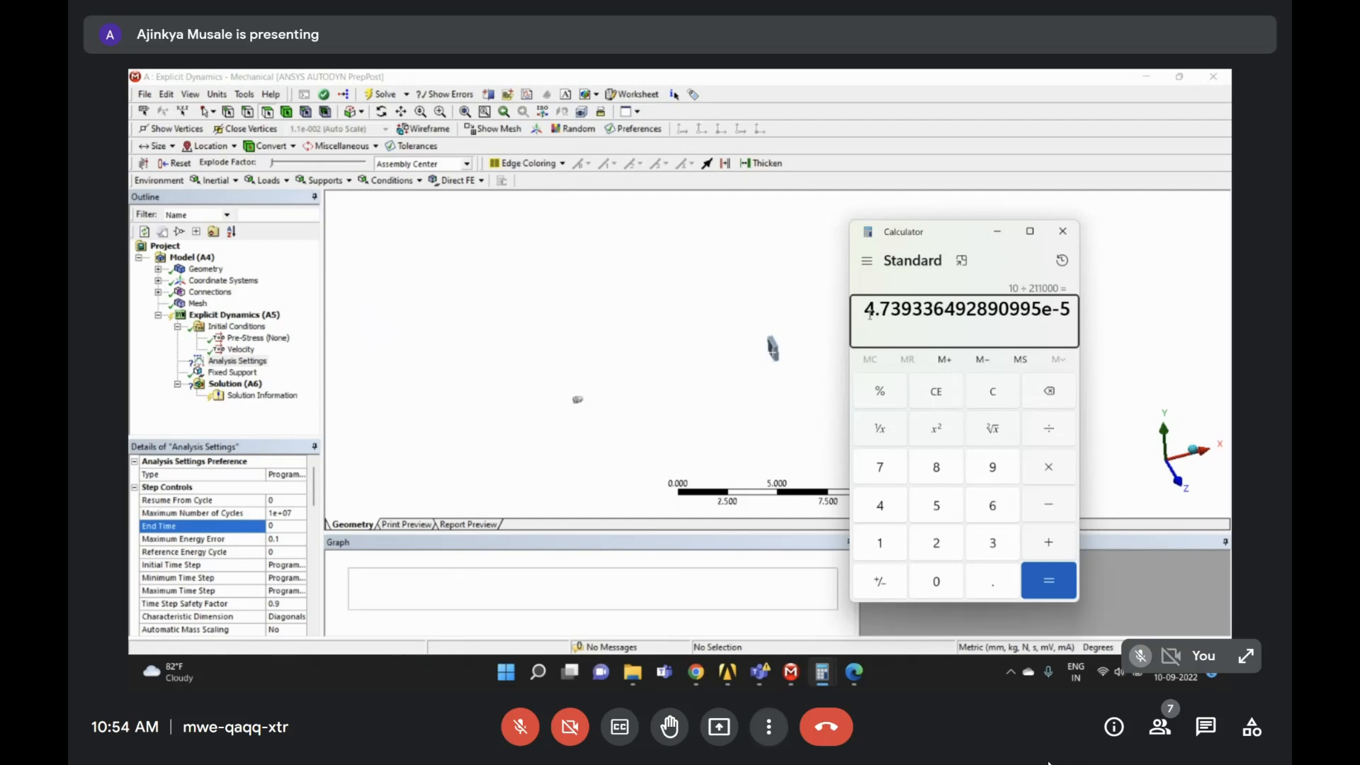
{"action": "double_click", "coordinate": [1043, 310]}
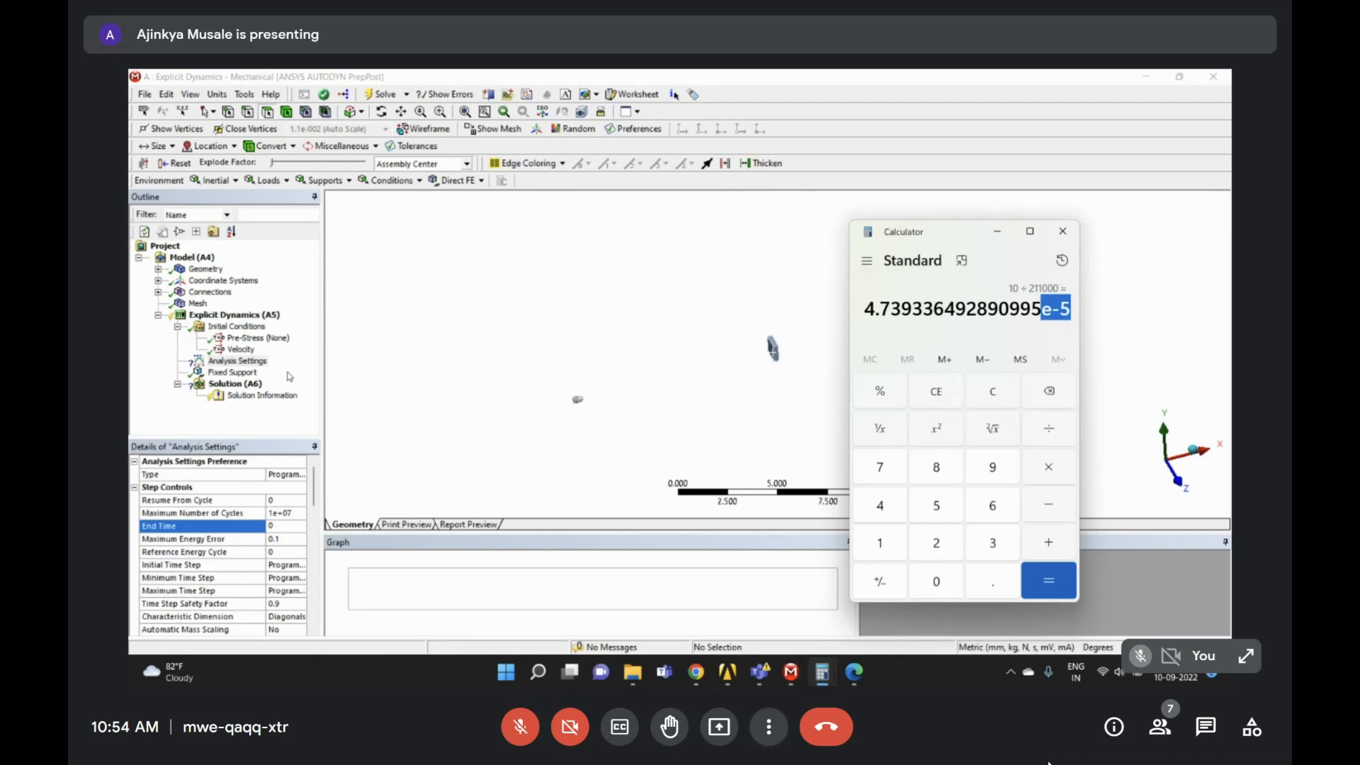
- Copy the calculator result 4.739336492890995e-5 and place the cursor in the End Time field
{"action": "left_click", "coordinate": [278, 528]}
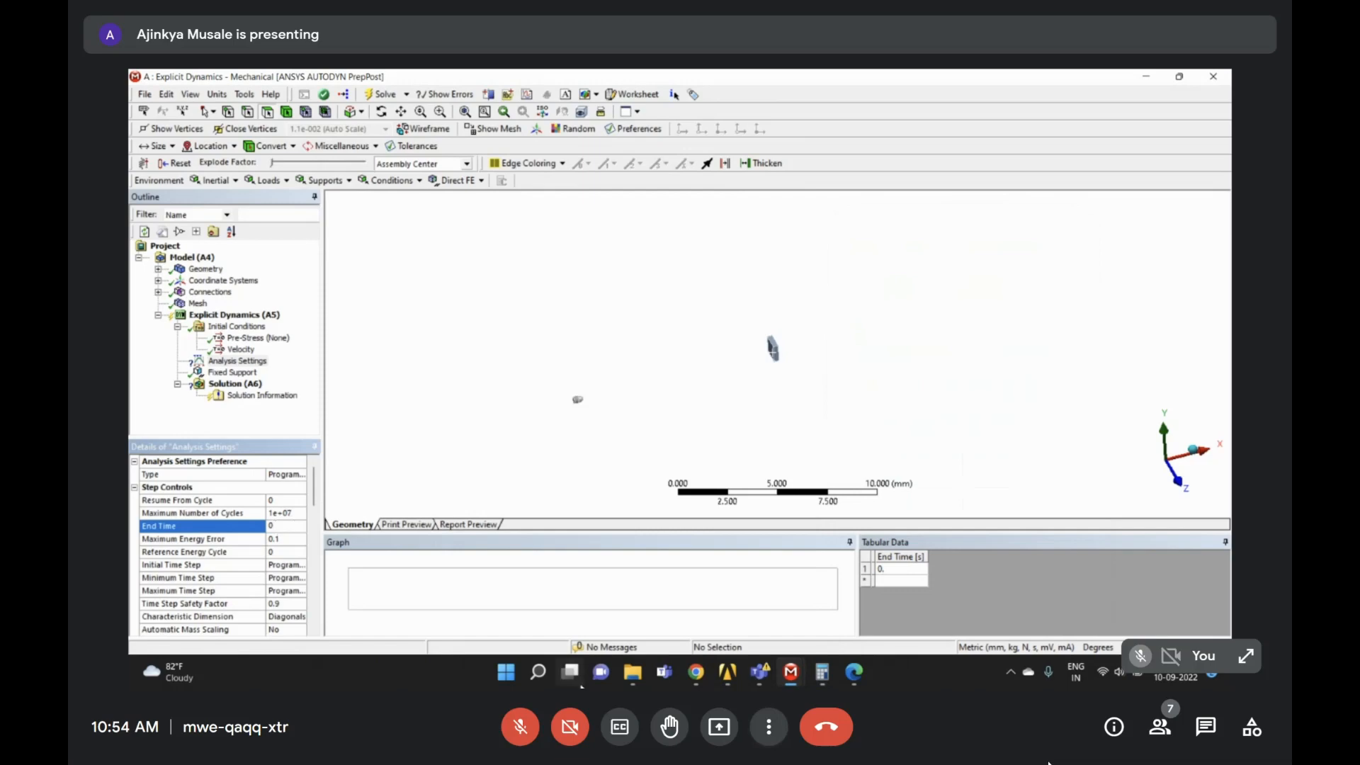
{"action": "left_click", "coordinate": [823, 673]}
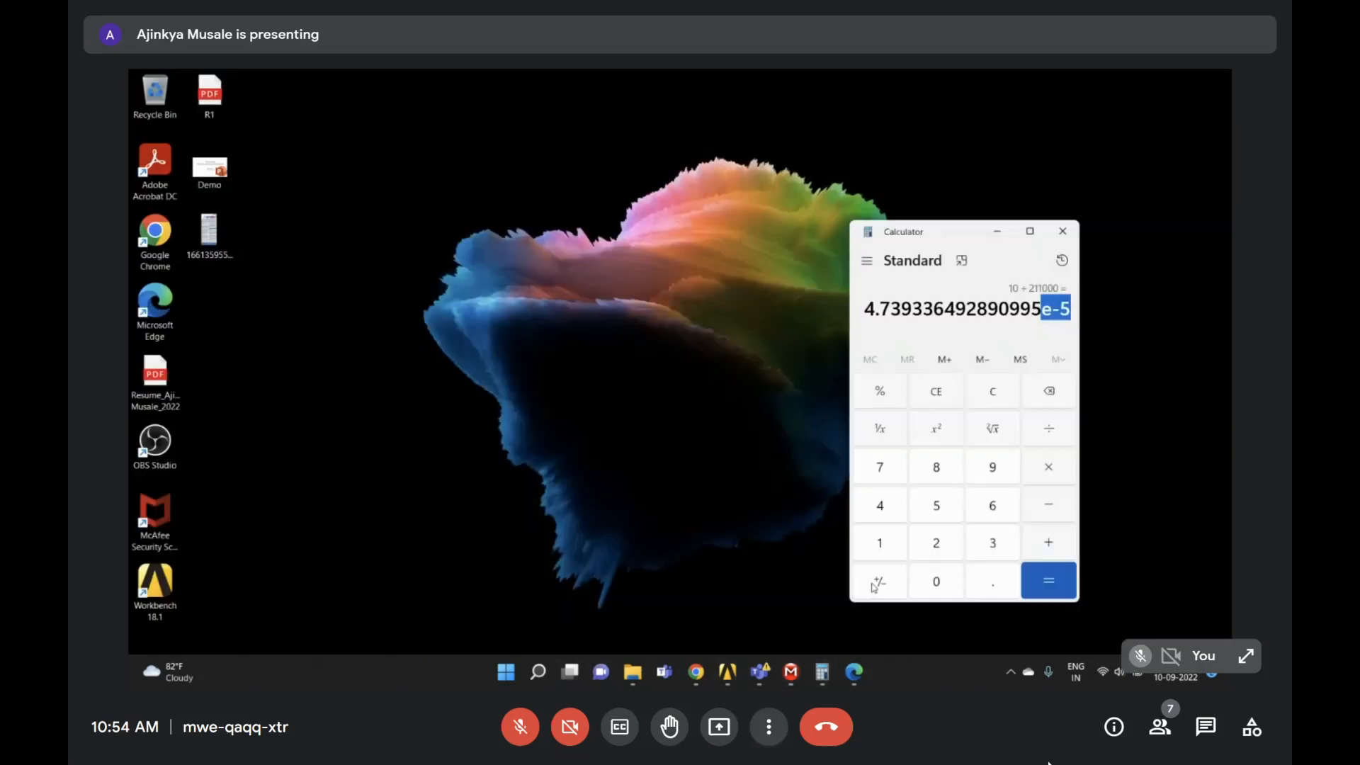
{"action": "left_click", "coordinate": [873, 590]}
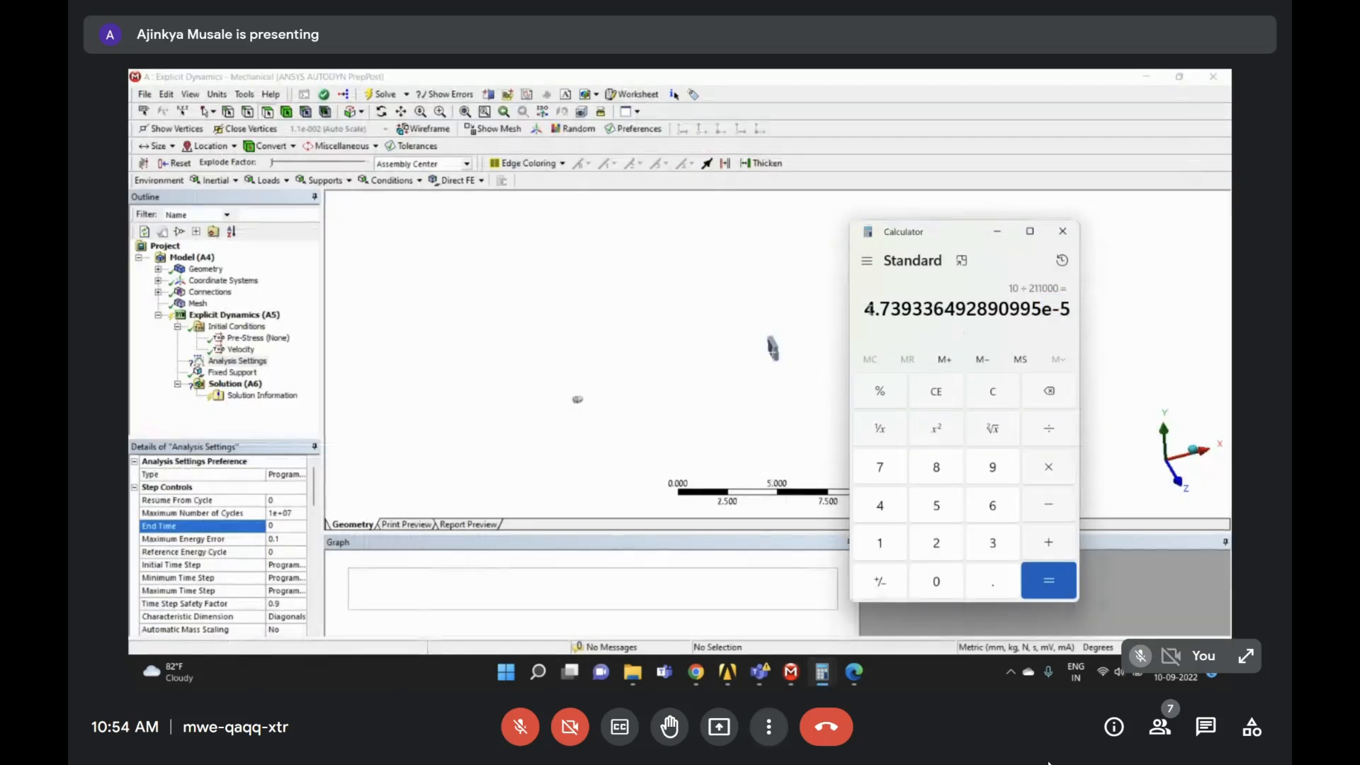
{"action": "left_click_drag", "start_coordinate": [864, 312], "coordinate": [1072, 314]}
{"action": "right_click", "coordinate": [1055, 310]}
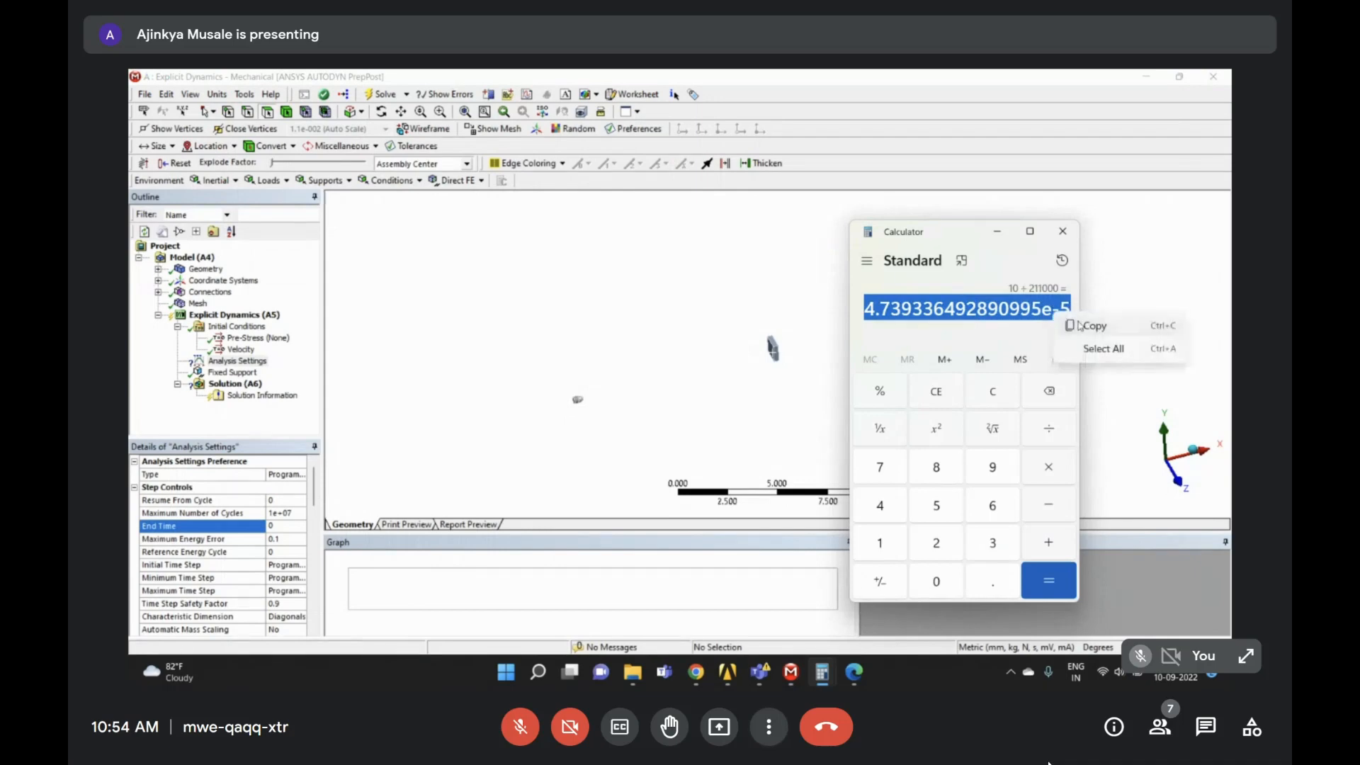
{"action": "left_click", "coordinate": [1085, 322]}
{"action": "left_click", "coordinate": [296, 527]}
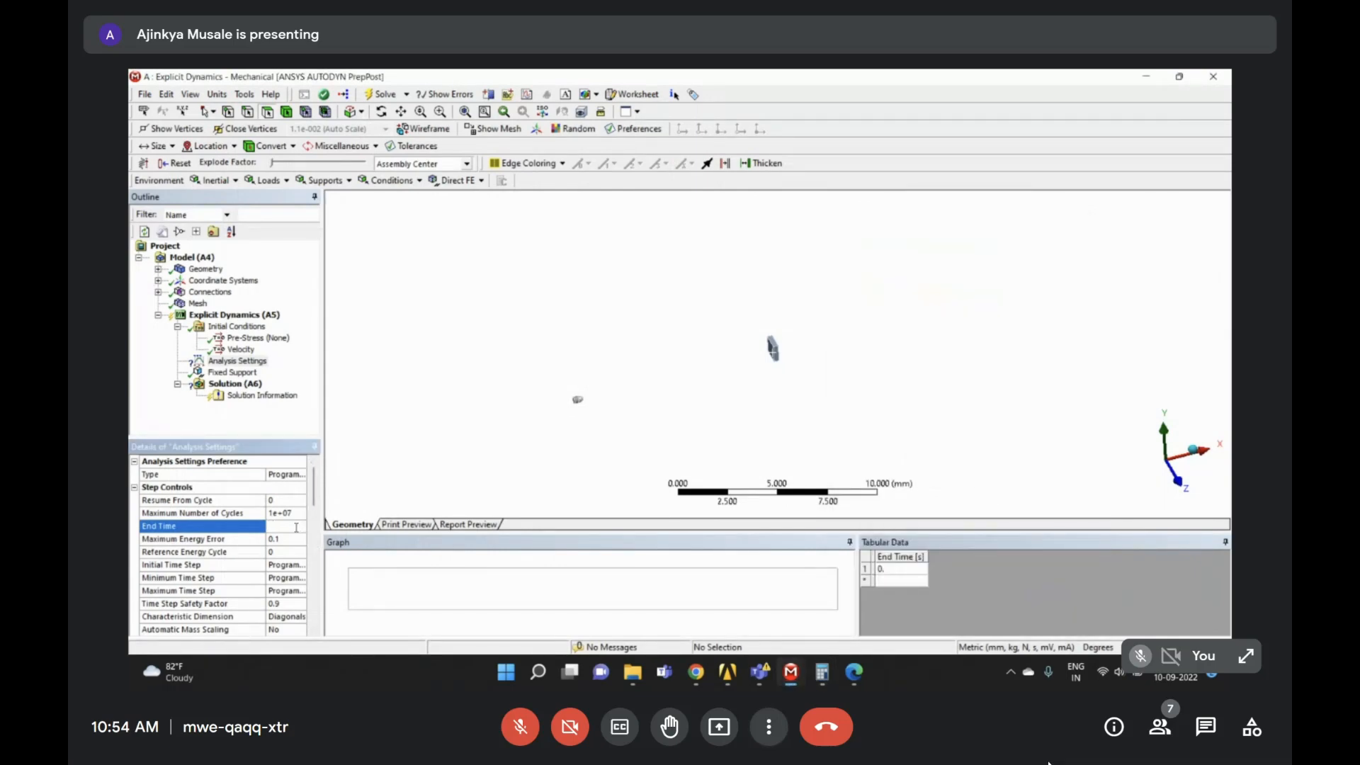
- Paste the copied result into End Time and edit it to 5.3e-005 s
{"action": "key", "text": "ctrl+v"}
{"action": "key", "text": "Return"}
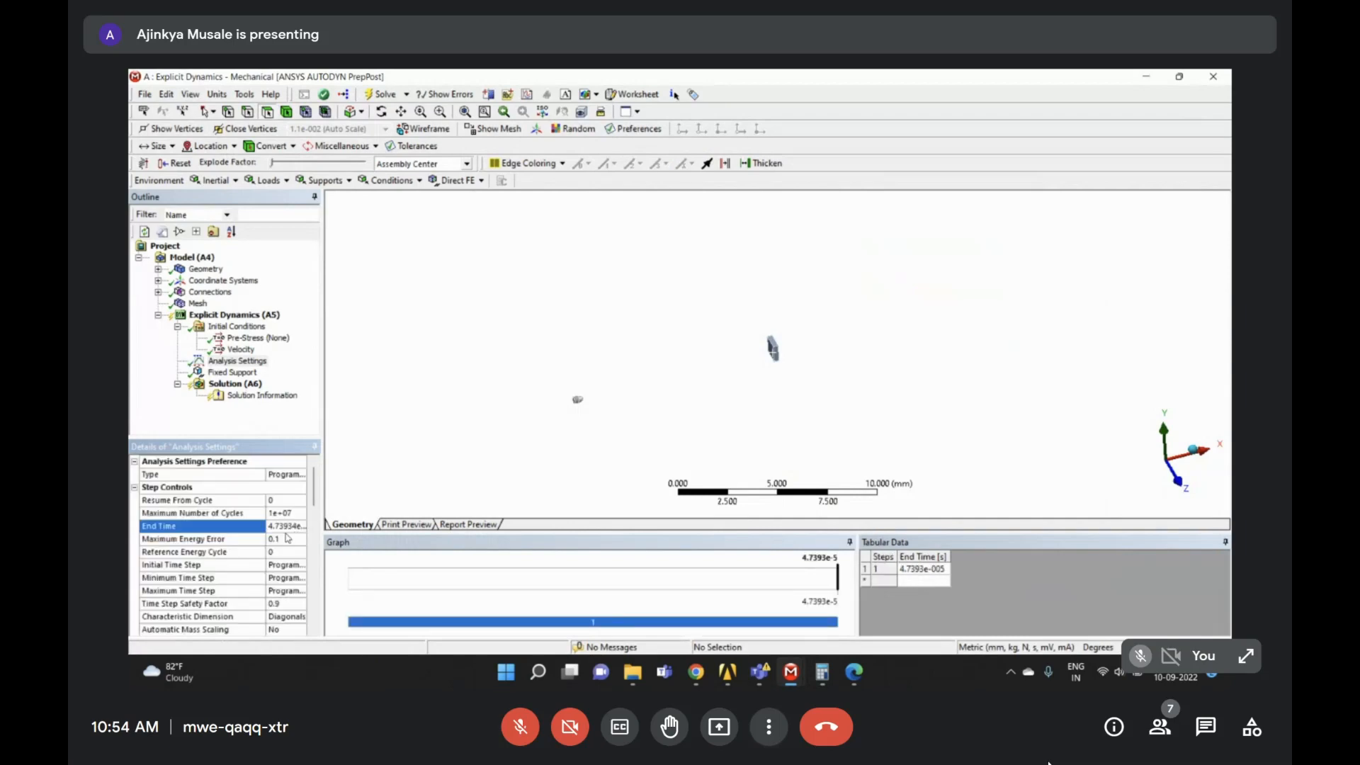
{"action": "double_click", "coordinate": [276, 525]}
{"action": "key", "text": "ctrl+v"}
{"action": "left_click_drag", "start_coordinate": [287, 525], "coordinate": [274, 526]}
{"action": "type", "text": "78"}
{"action": "key", "text": "Home"}
{"action": "key", "text": "Delete"}
{"action": "key", "text": "Delete"}
{"action": "key", "text": "Return"}
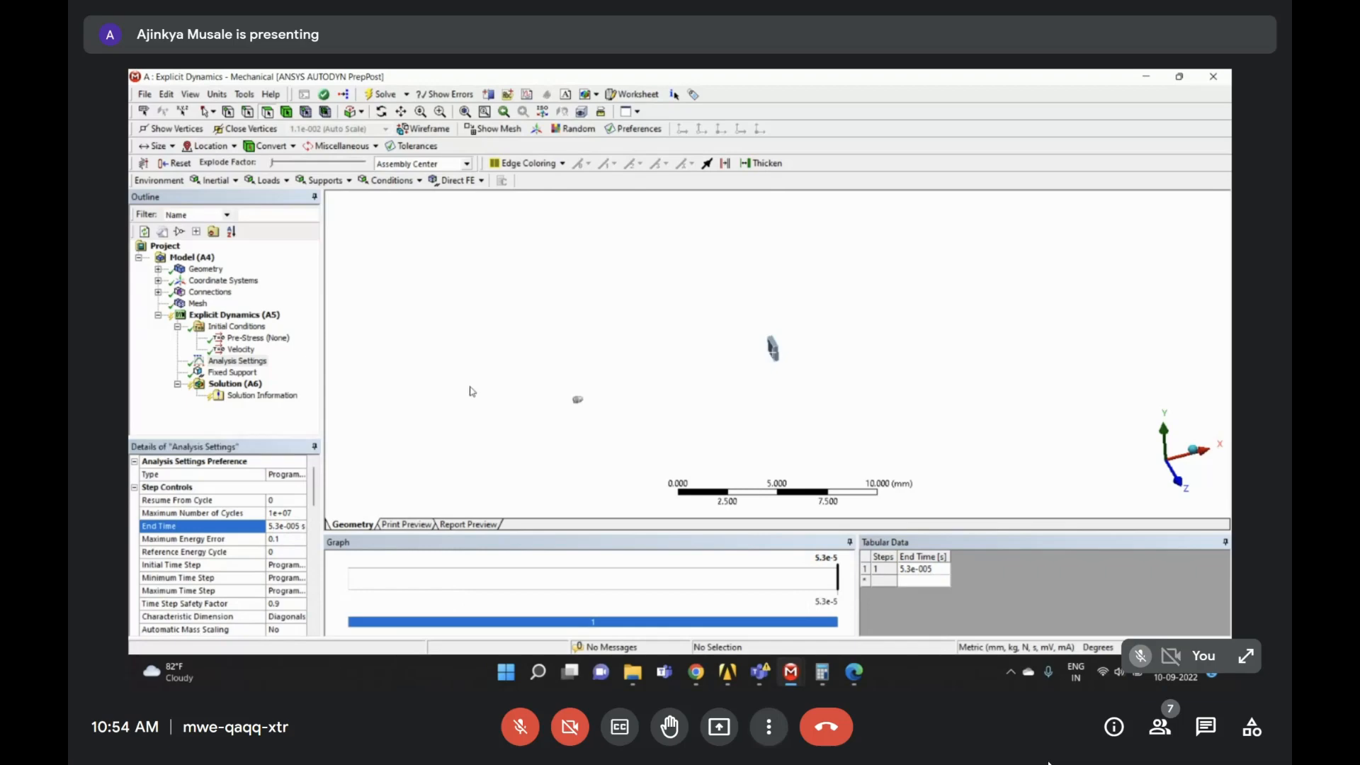
- Review the Analysis Settings and Fixed Support details, then zoom in on the wall block
{"action": "left_click", "coordinate": [237, 362]}
{"action": "left_click", "coordinate": [237, 373]}
{"action": "left_click", "coordinate": [238, 362]}
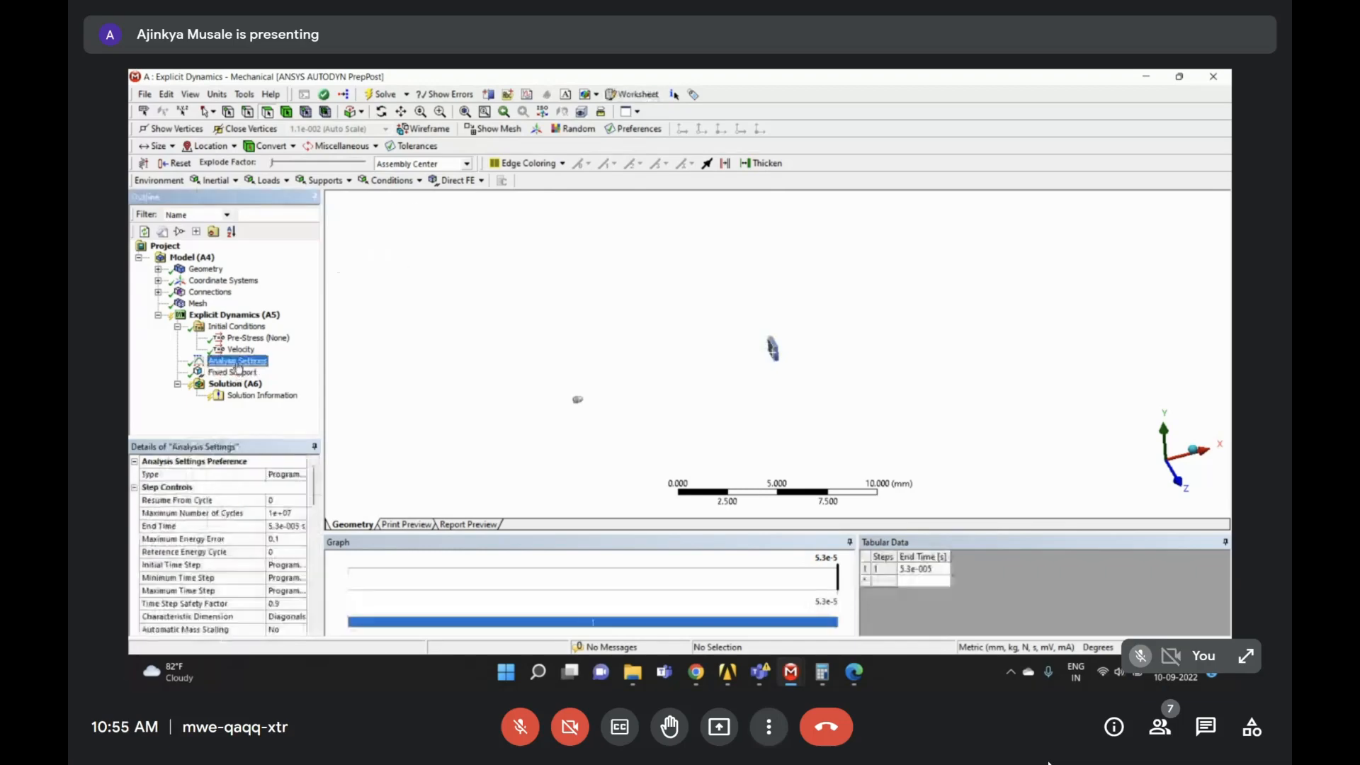
{"action": "left_click", "coordinate": [822, 669]}
{"action": "left_click", "coordinate": [854, 612]}
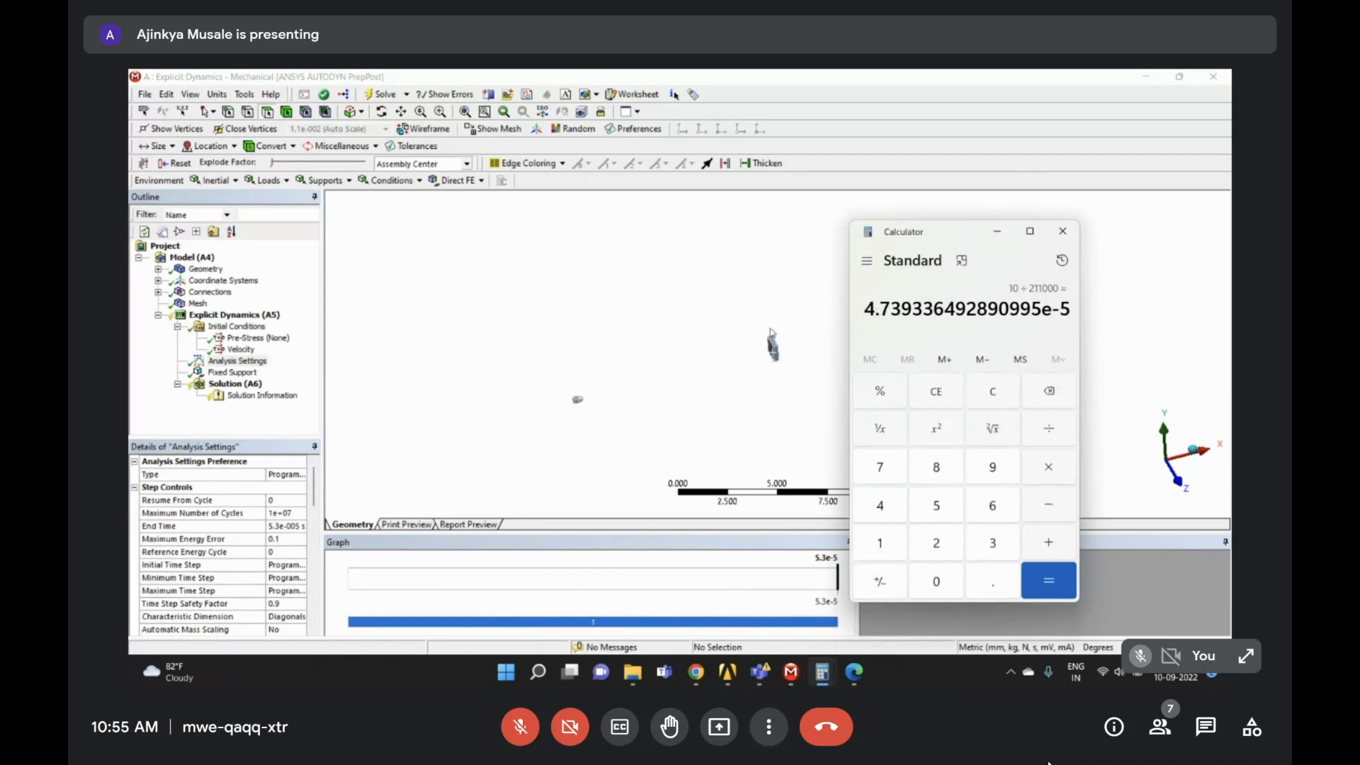
{"action": "right_click_drag", "start_coordinate": [757, 325], "coordinate": [806, 389]}
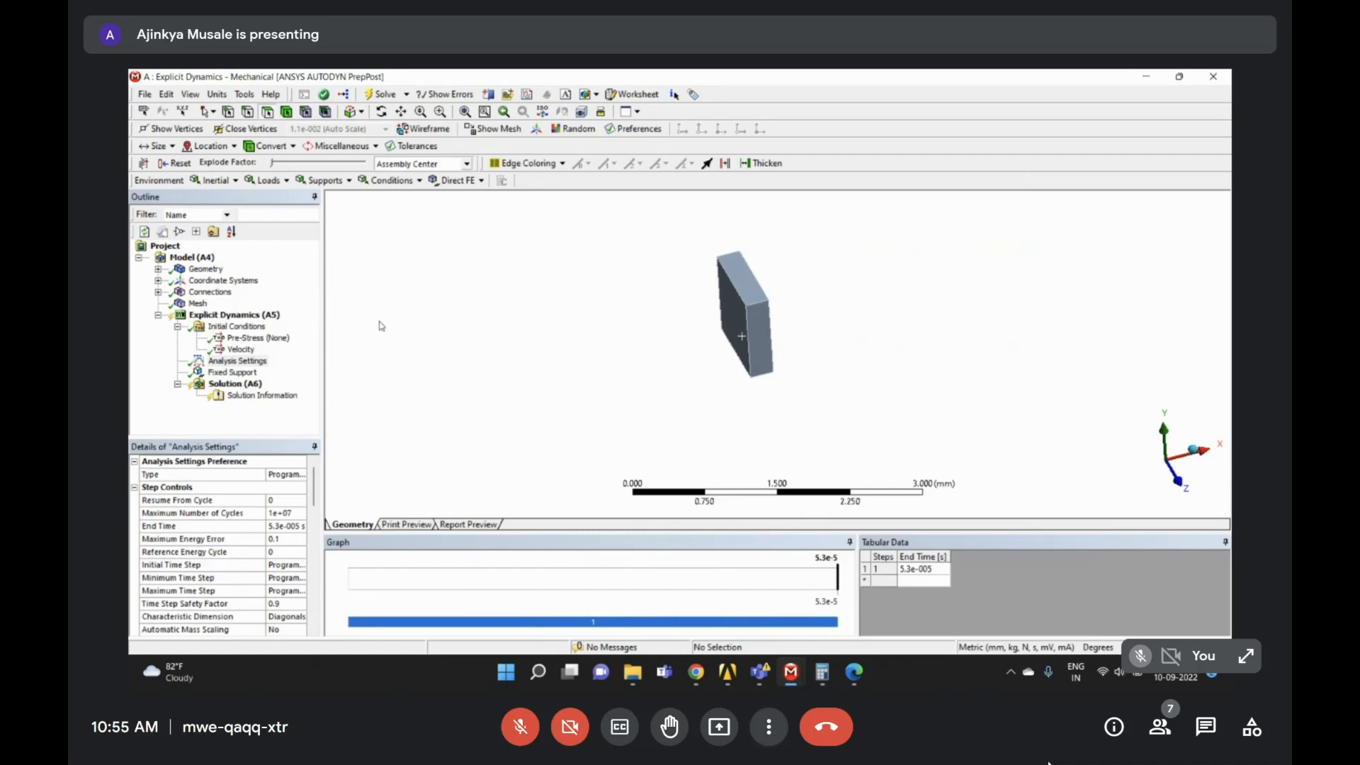
- Review the Solution, the bullet's 2.21e+005 mm/s velocity and the 5.3e-005 s end time
{"action": "left_click", "coordinate": [293, 360]}
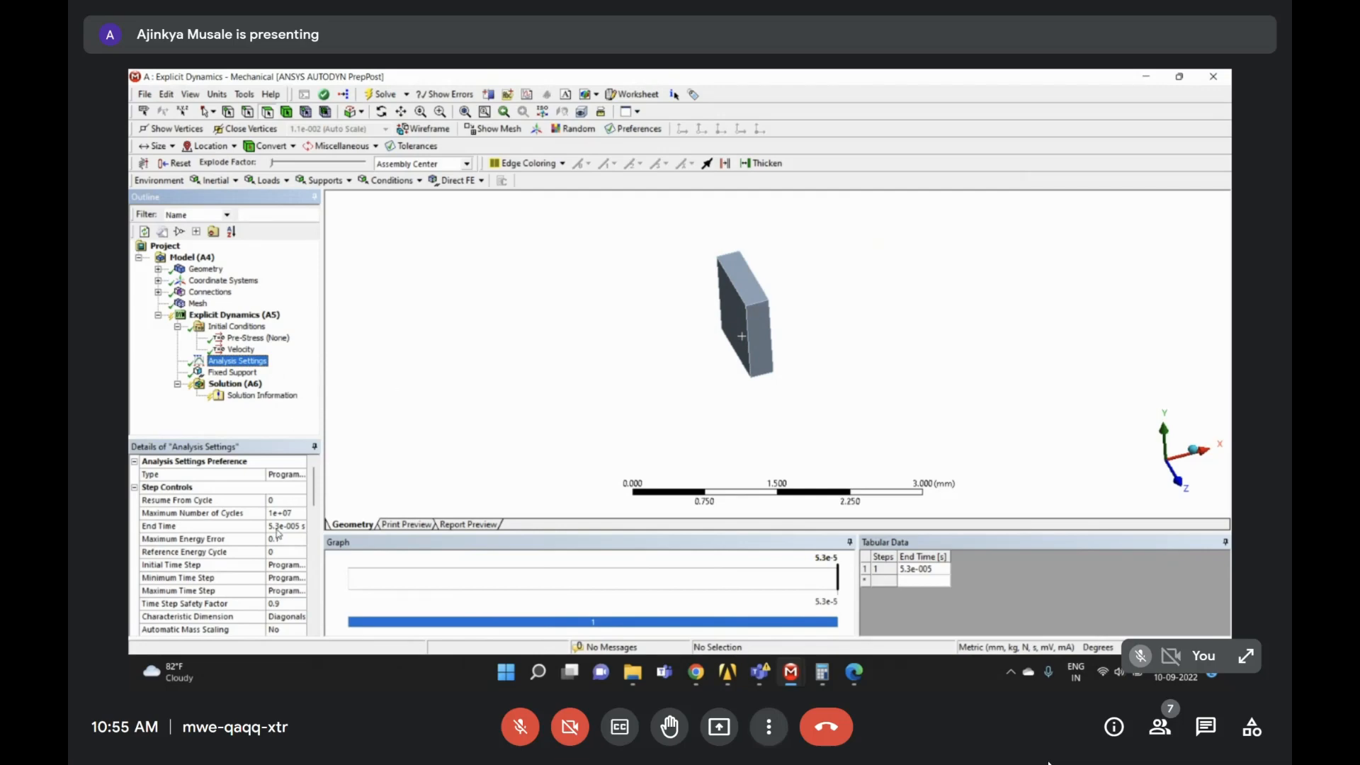
{"action": "left_click", "coordinate": [239, 385]}
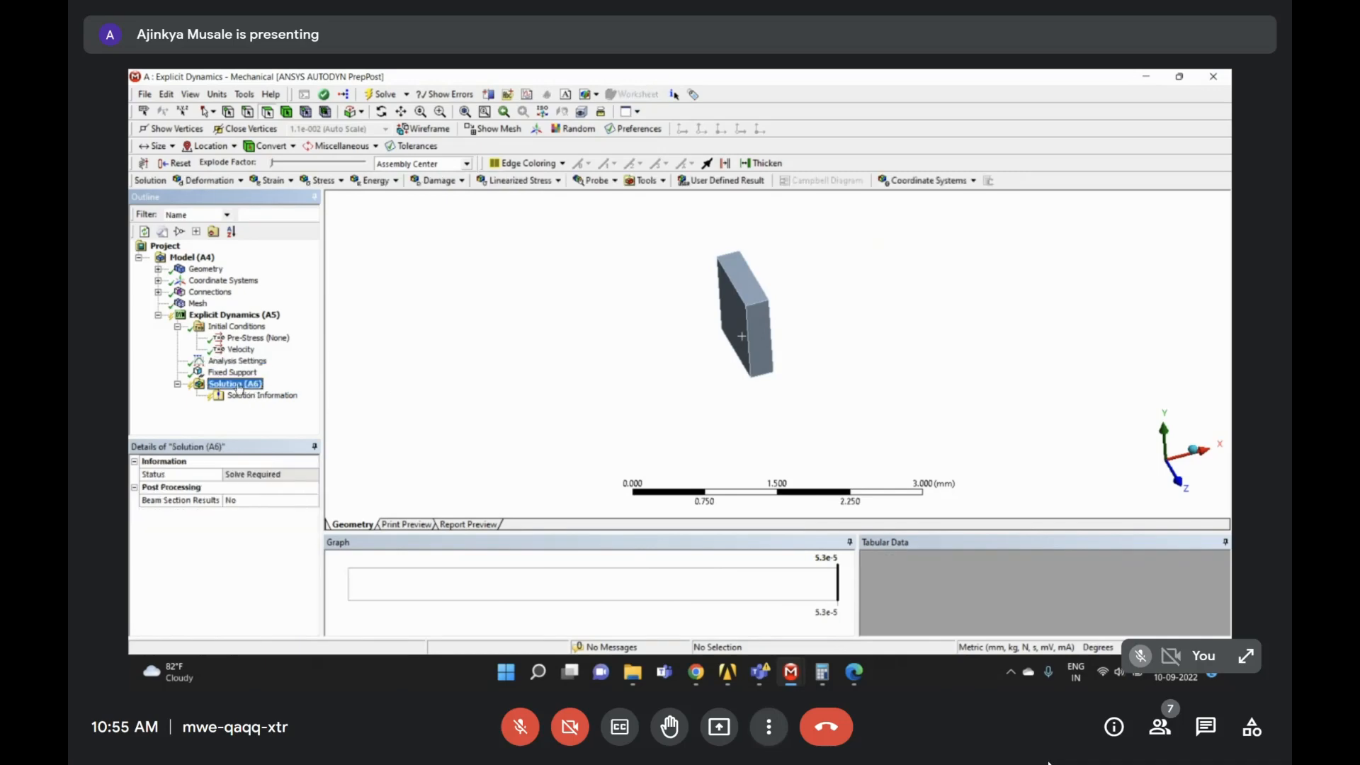
{"action": "left_click", "coordinate": [177, 327]}
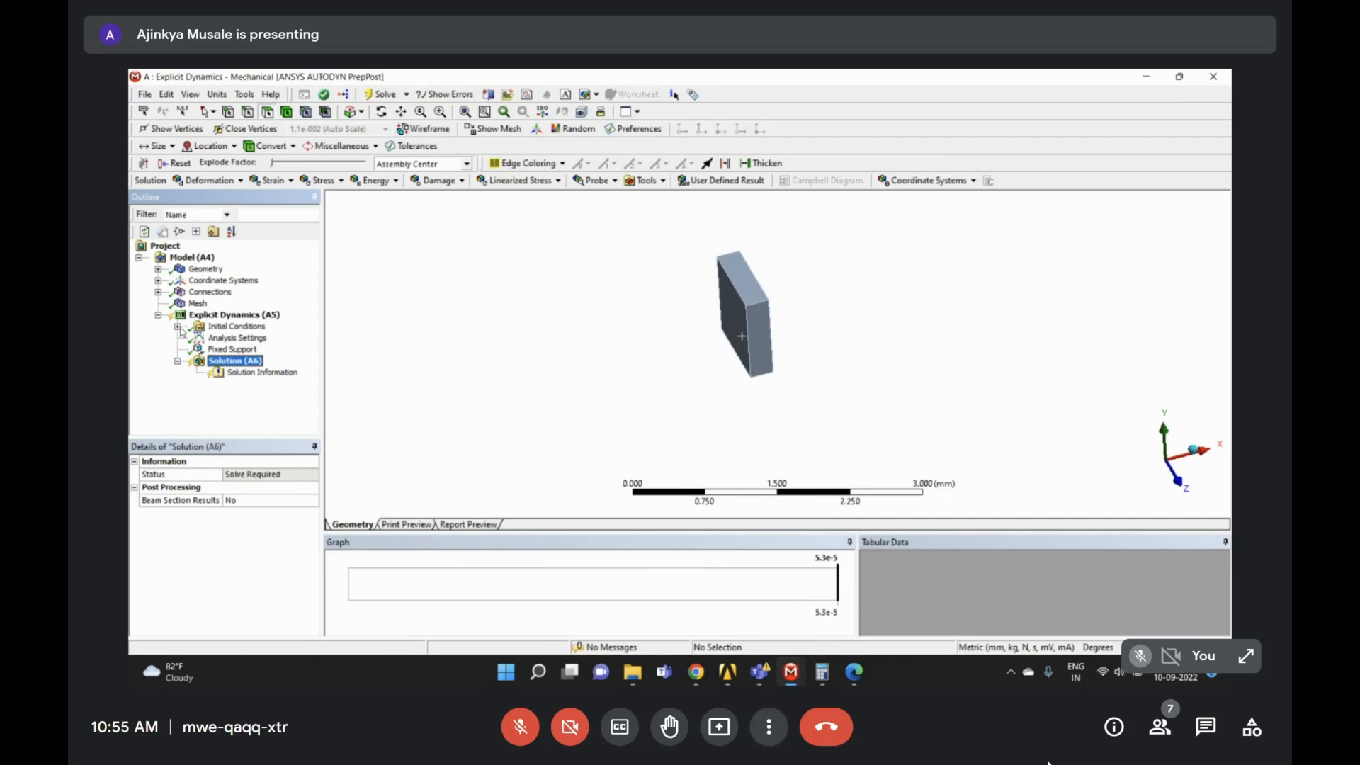
{"action": "left_click", "coordinate": [178, 327]}
{"action": "left_click", "coordinate": [242, 350]}
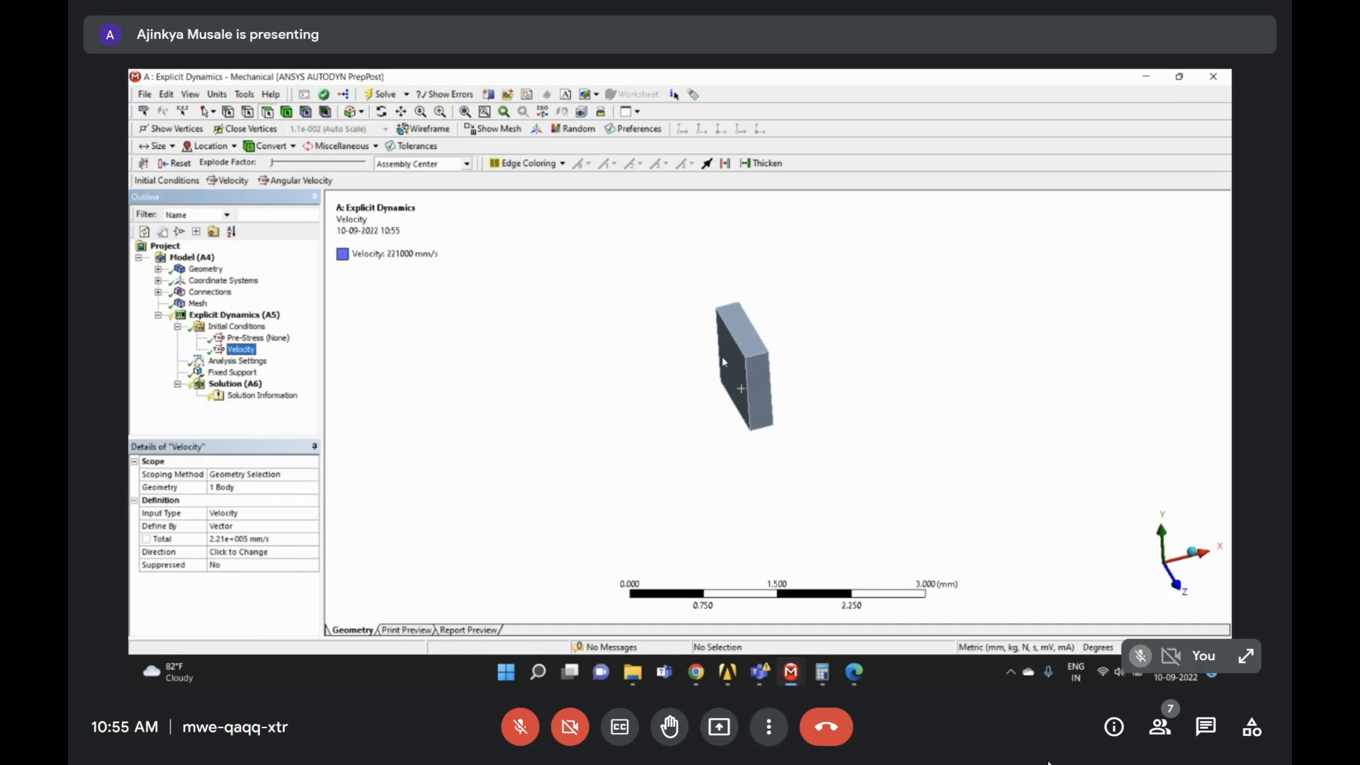
{"action": "left_click", "coordinate": [241, 362]}
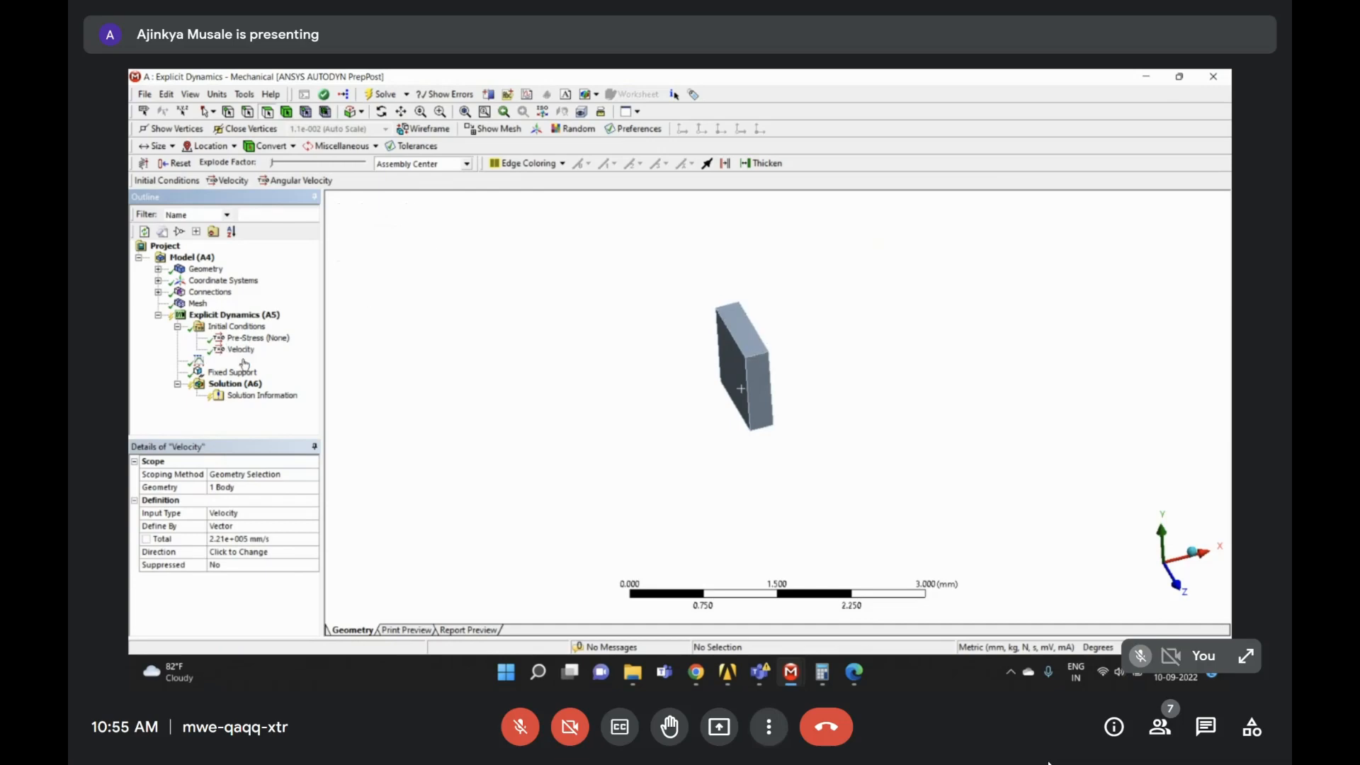
- Select Explicit Dynamics (A5), collapse Initial Conditions and bring up the Solution (A6) context menu
{"action": "left_click", "coordinate": [170, 316]}
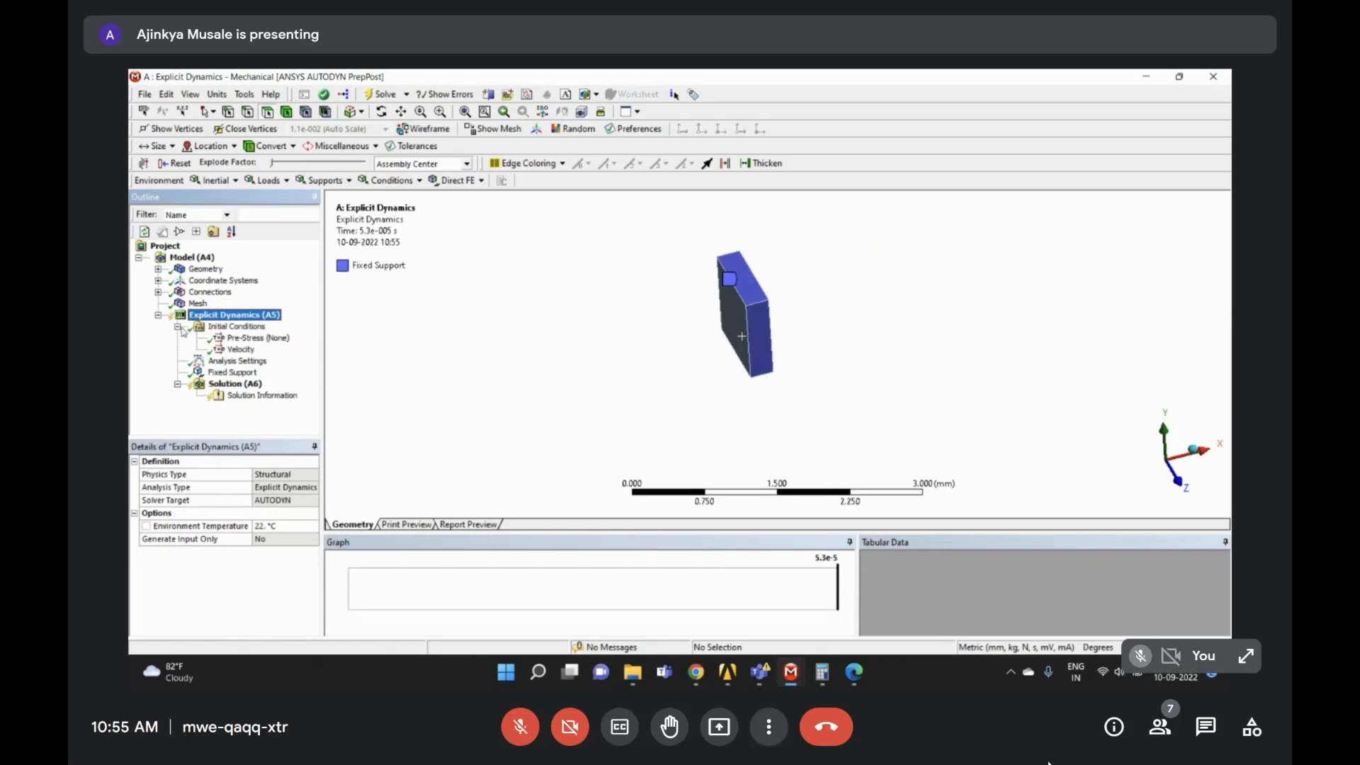
{"action": "left_click", "coordinate": [178, 326]}
{"action": "left_click", "coordinate": [233, 361]}
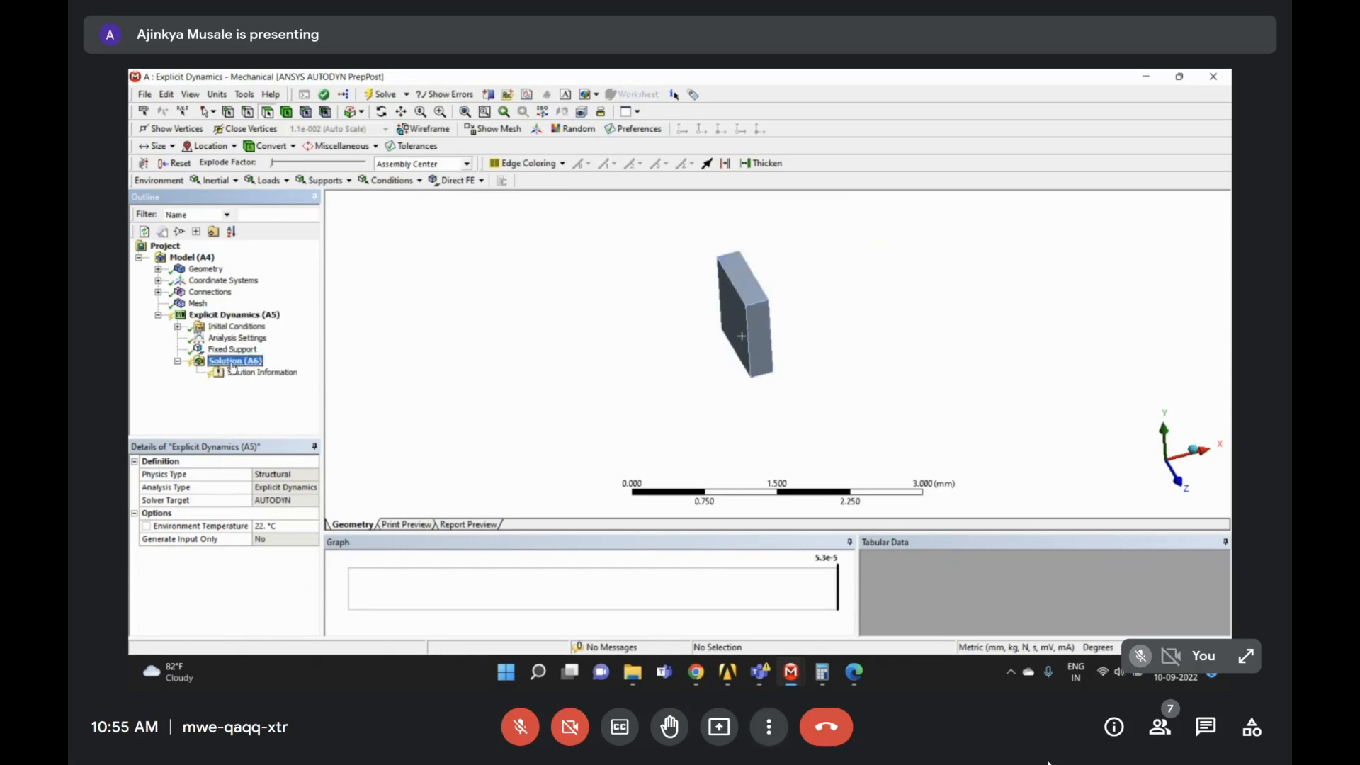
{"action": "right_click", "coordinate": [233, 363]}
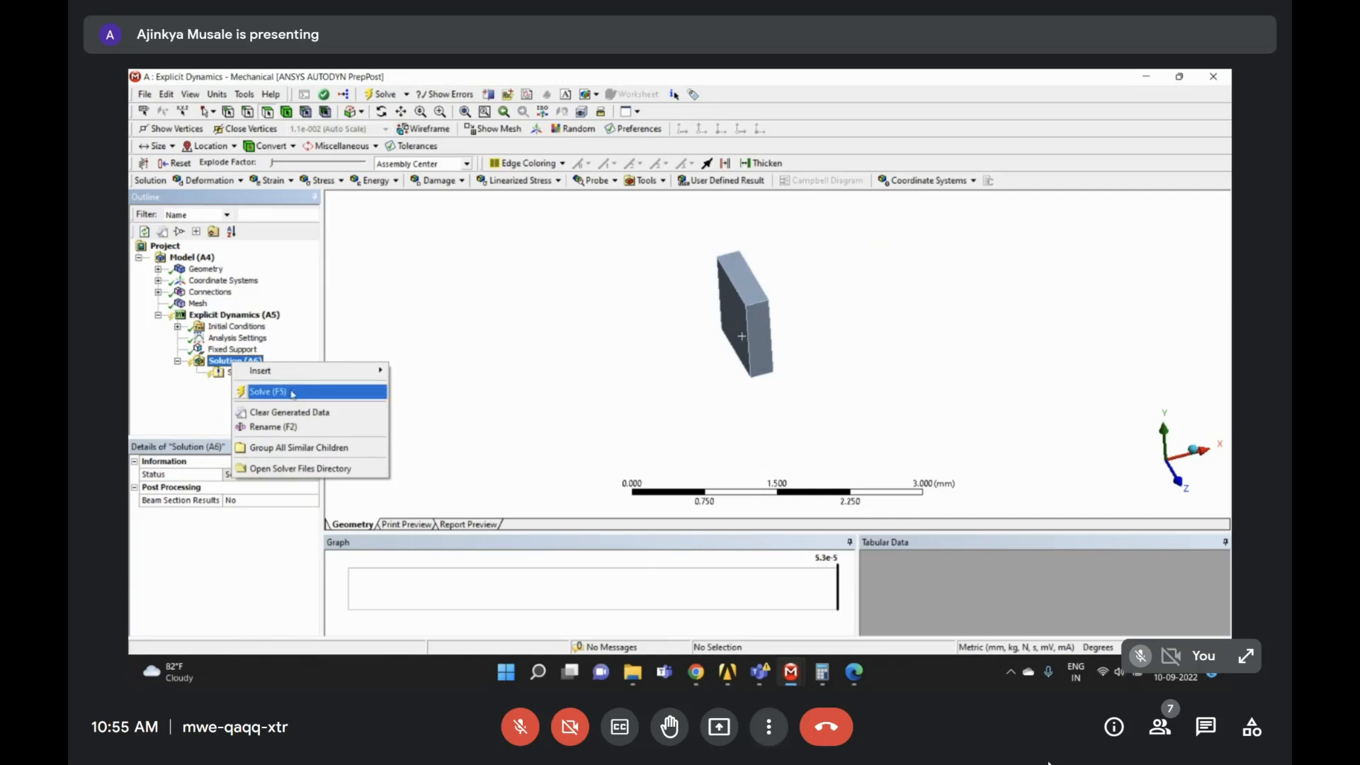
- Solve the Explicit Dynamics model and move the Solution Status window higher up
{"action": "left_click", "coordinate": [292, 393]}
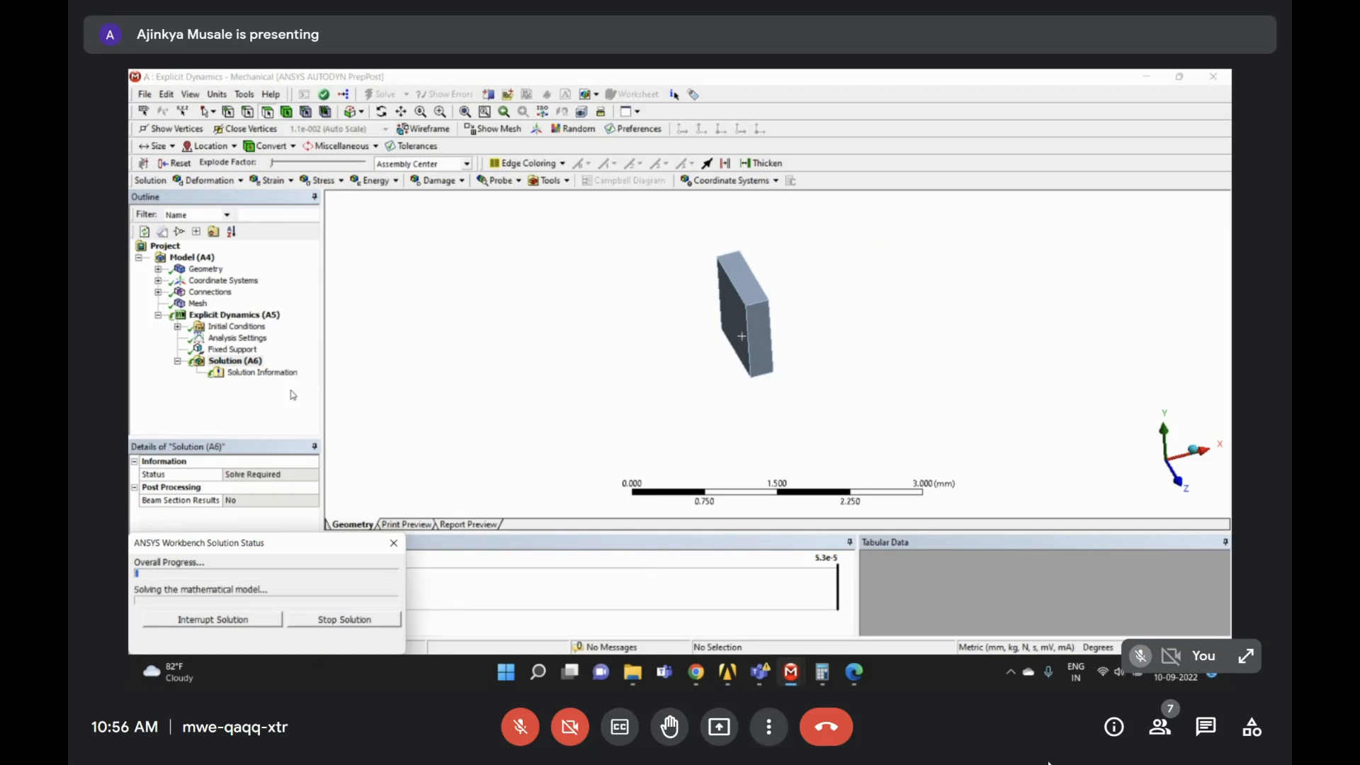
{"action": "scroll", "coordinate": [782, 344], "scroll_direction": "down", "scroll_amount": 2}
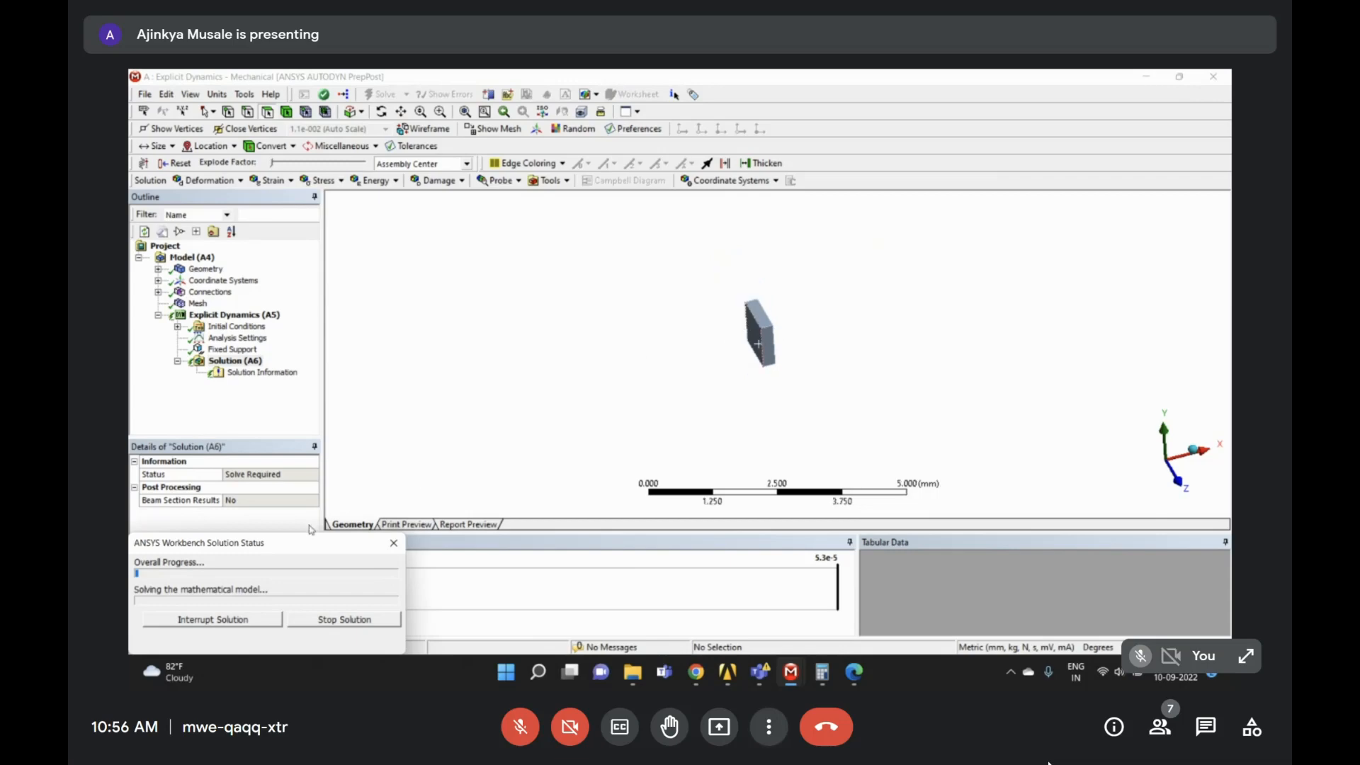
{"action": "left_click_drag", "start_coordinate": [312, 545], "coordinate": [316, 470]}
{"action": "left_click", "coordinate": [234, 361]}
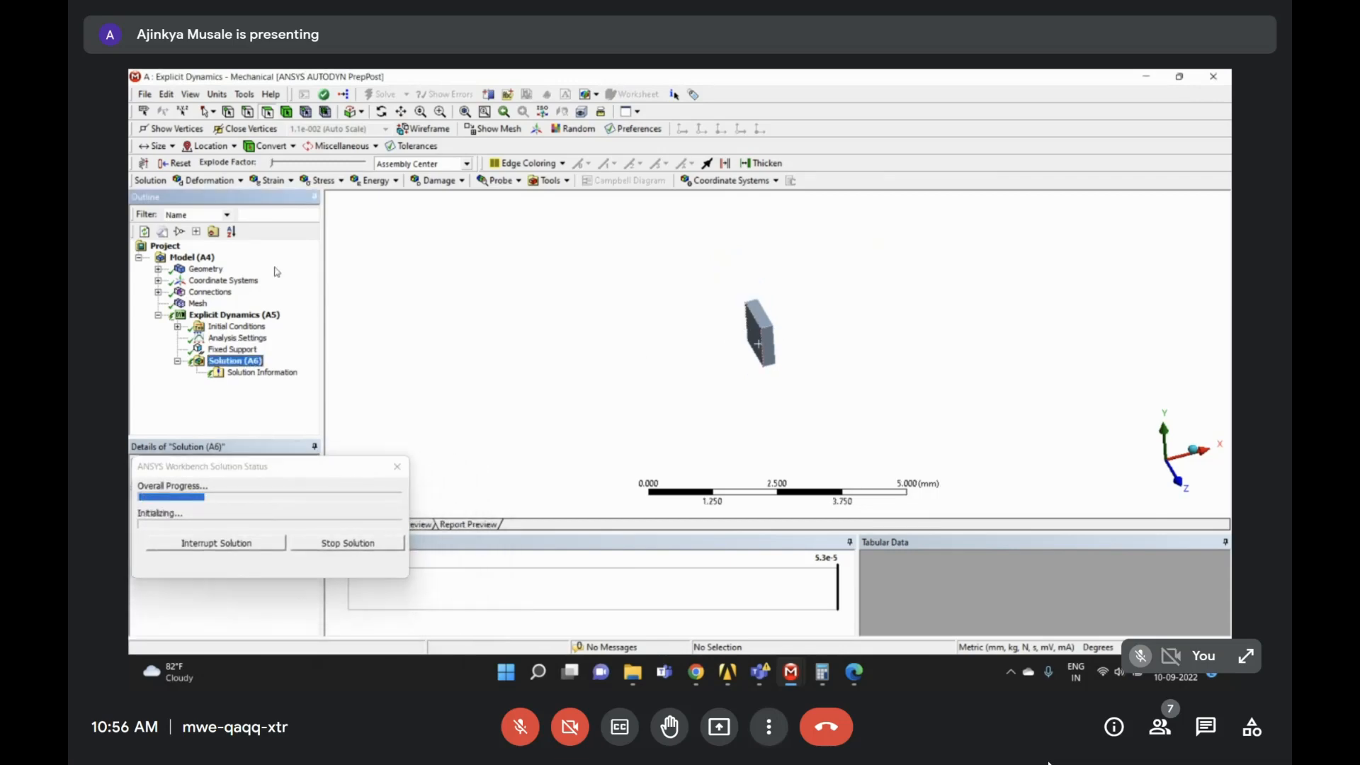
{"action": "mouse_move", "coordinate": [725, 671]}
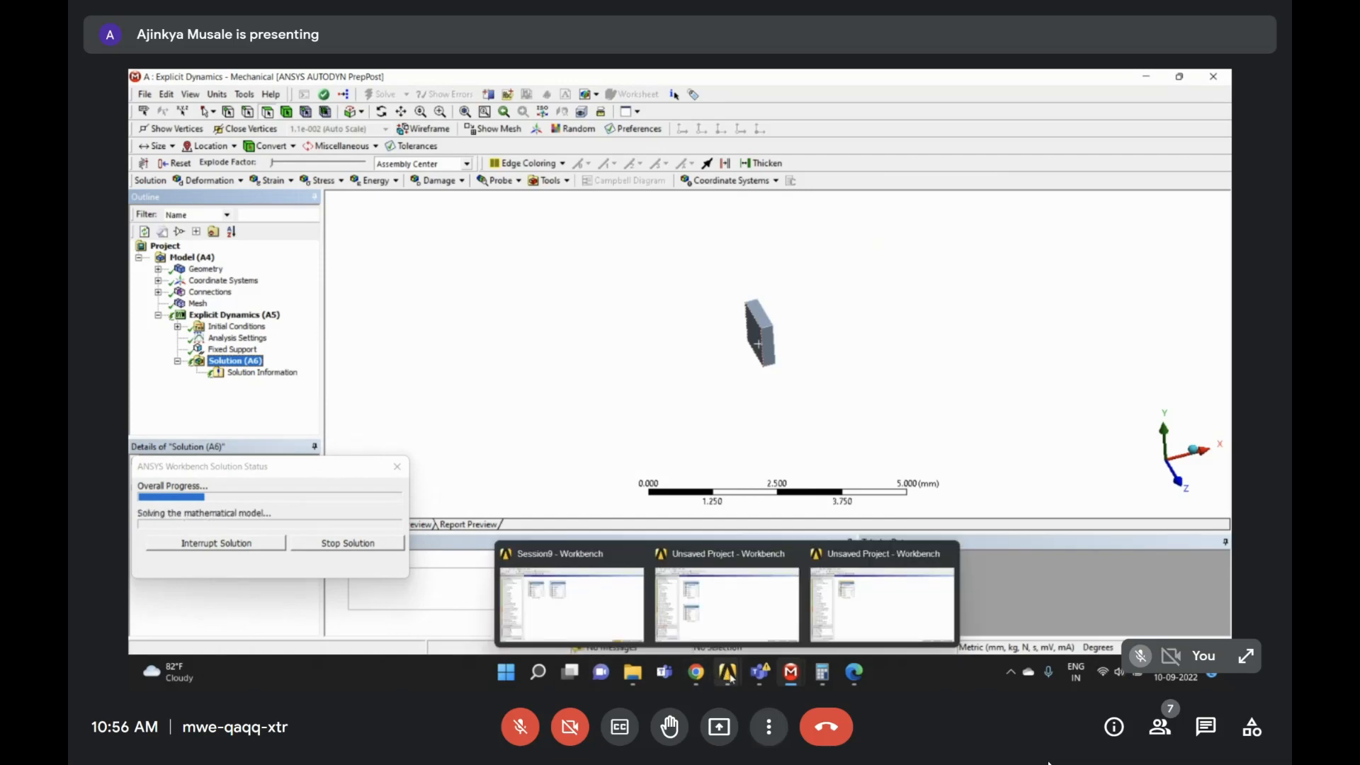
{"action": "left_click", "coordinate": [635, 596]}
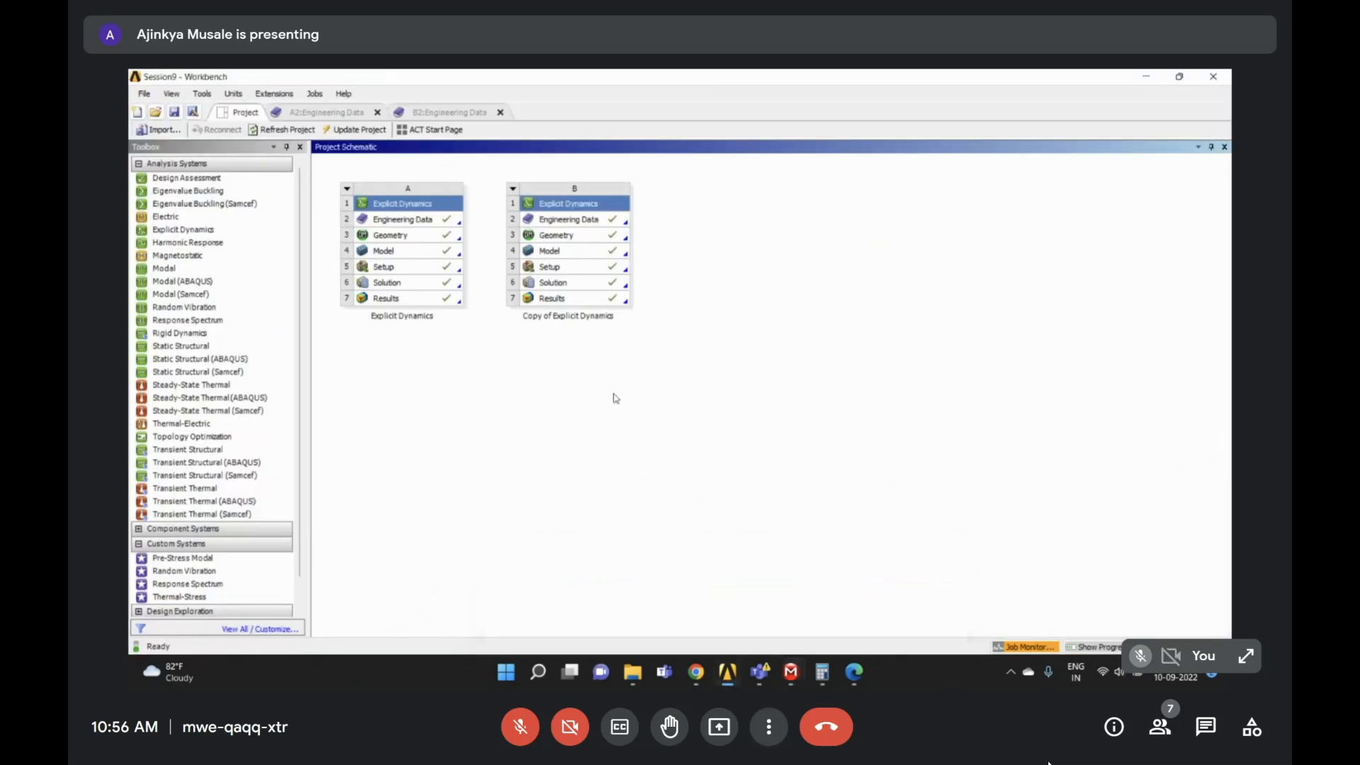
{"action": "left_click", "coordinate": [427, 268]}
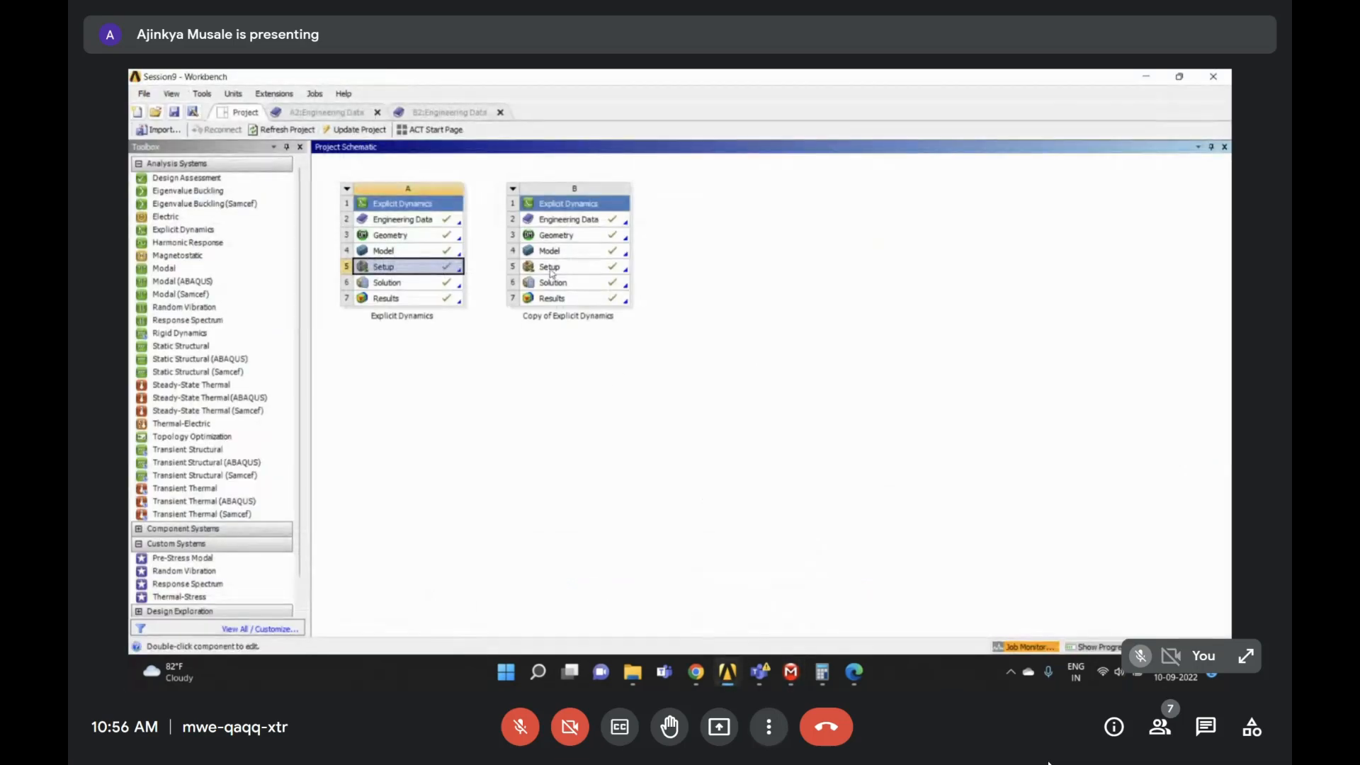
{"action": "right_click", "coordinate": [417, 268]}
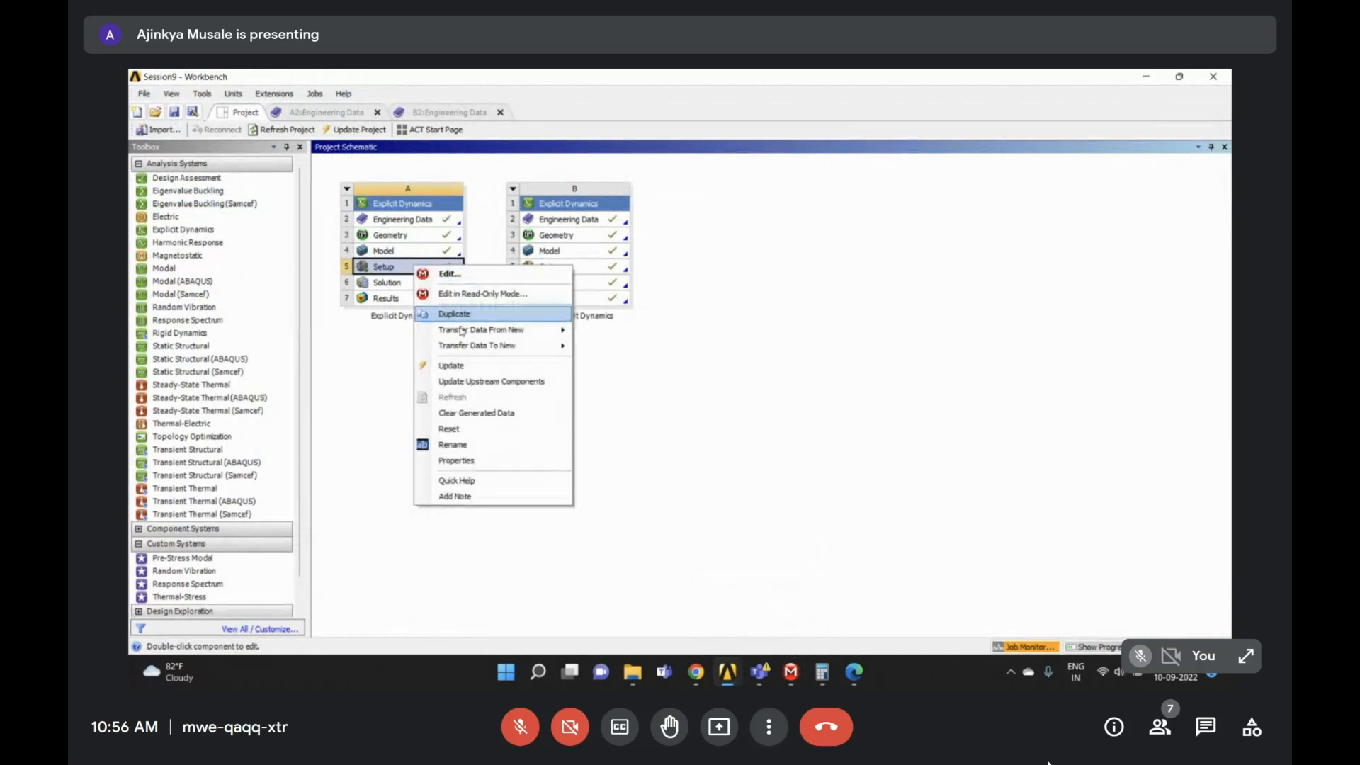
{"action": "left_click", "coordinate": [429, 294]}
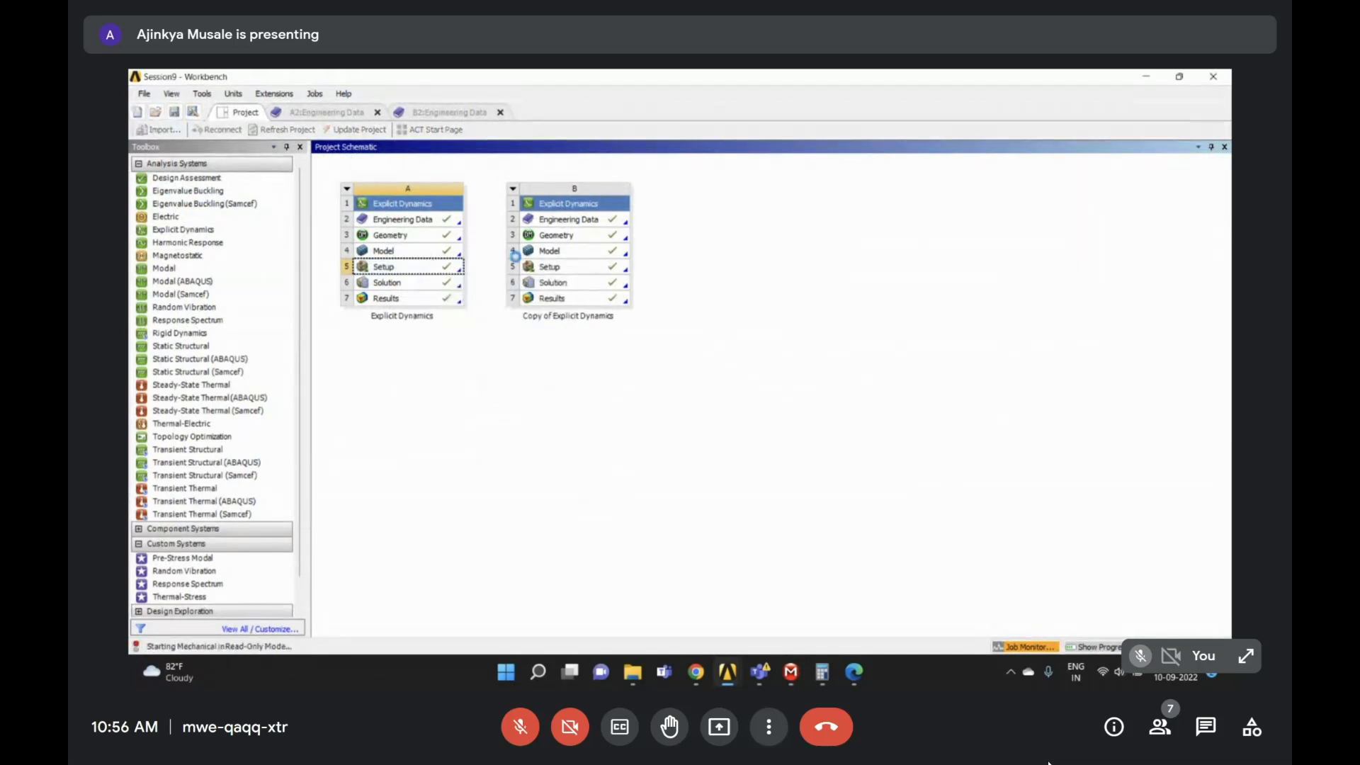
{"action": "mouse_move", "coordinate": [793, 675]}
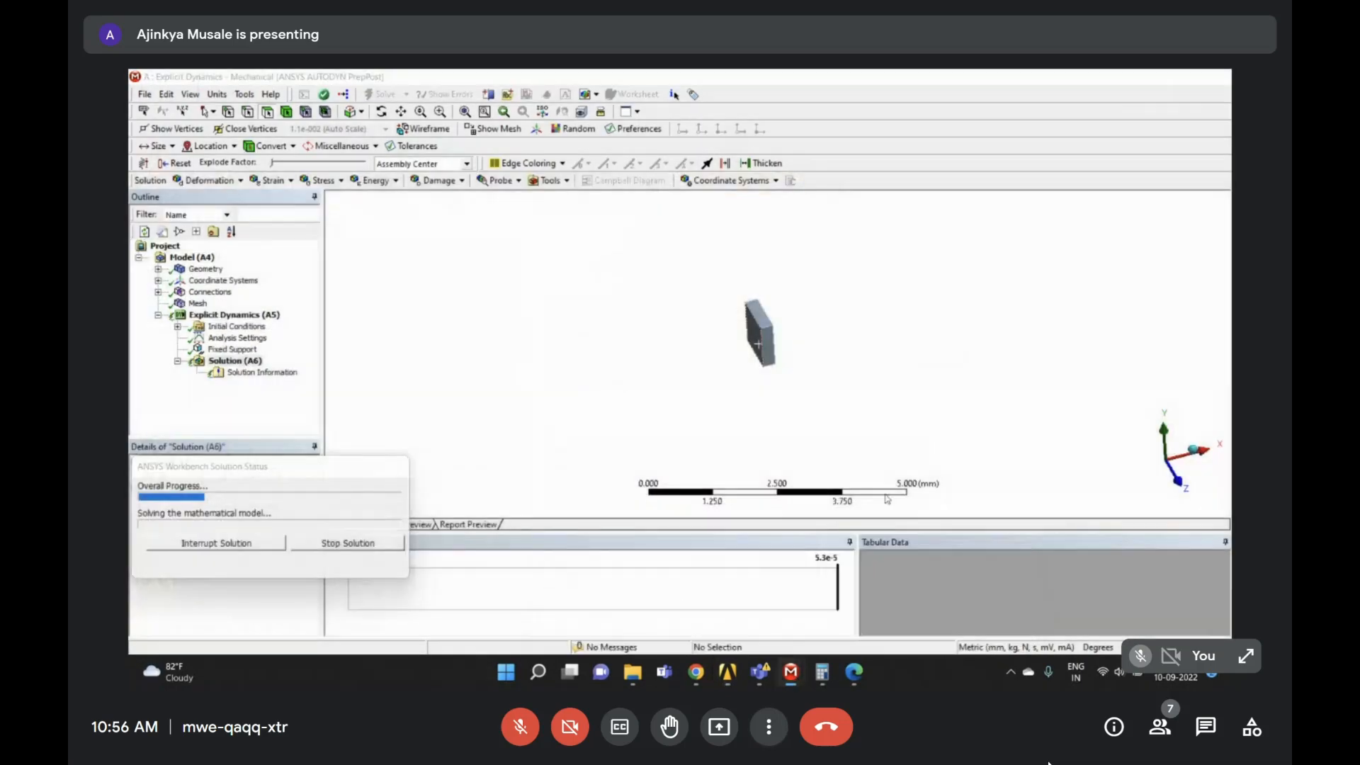
{"action": "left_click", "coordinate": [945, 601]}
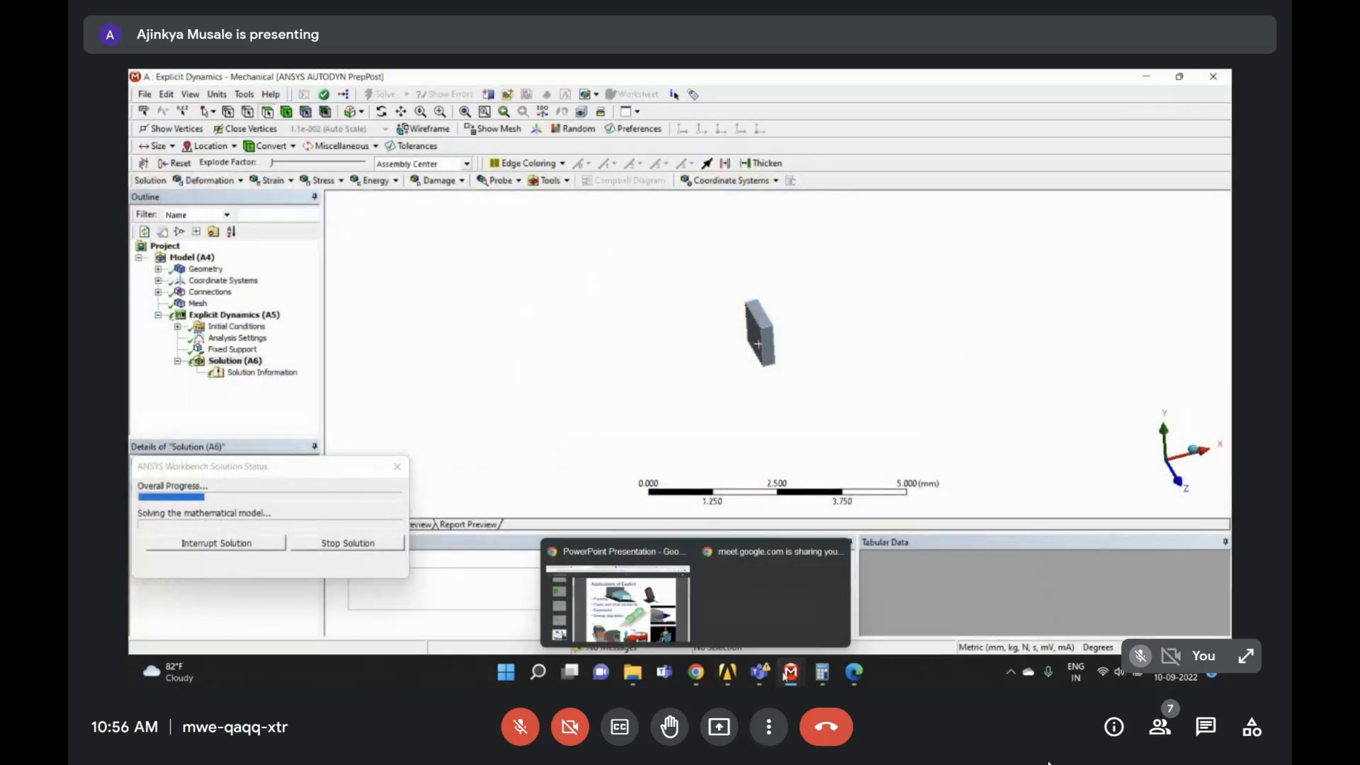
{"action": "mouse_move", "coordinate": [791, 671]}
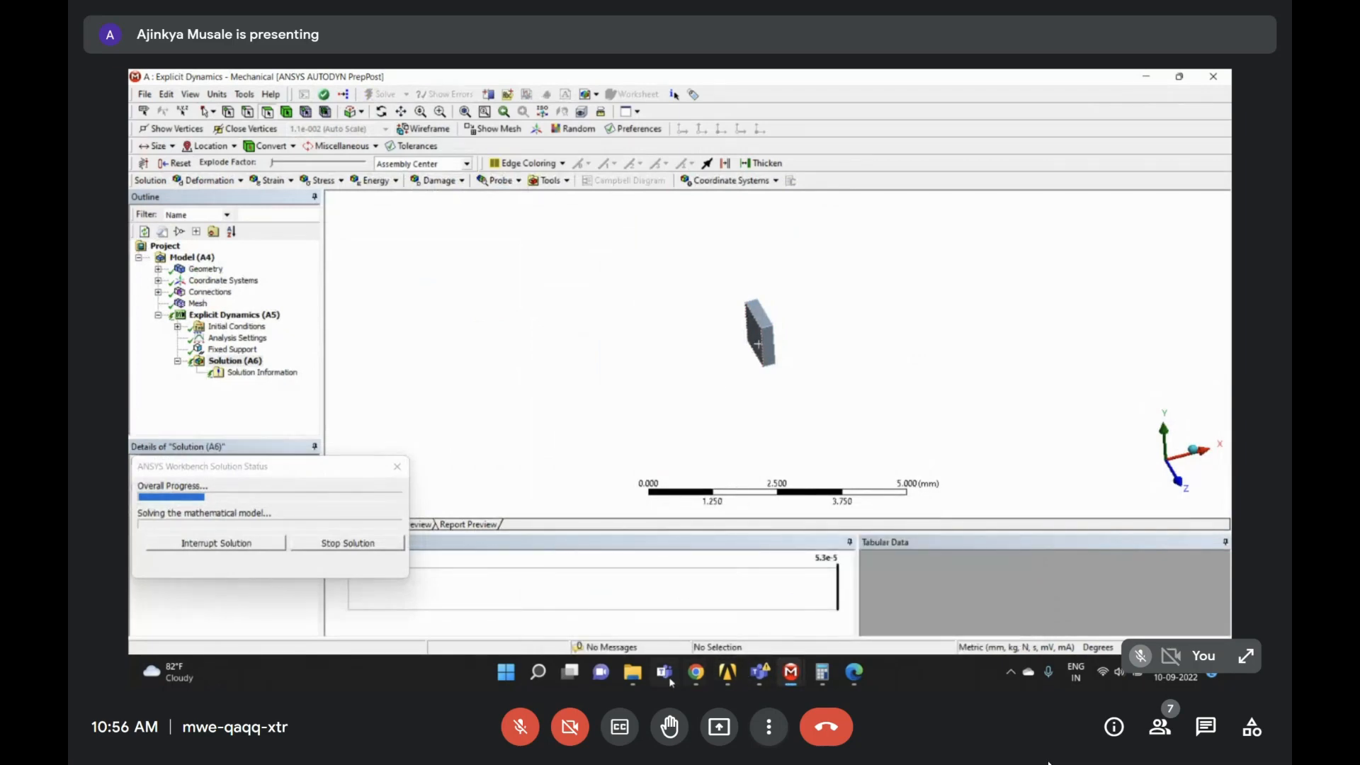
{"action": "left_click", "coordinate": [784, 671]}
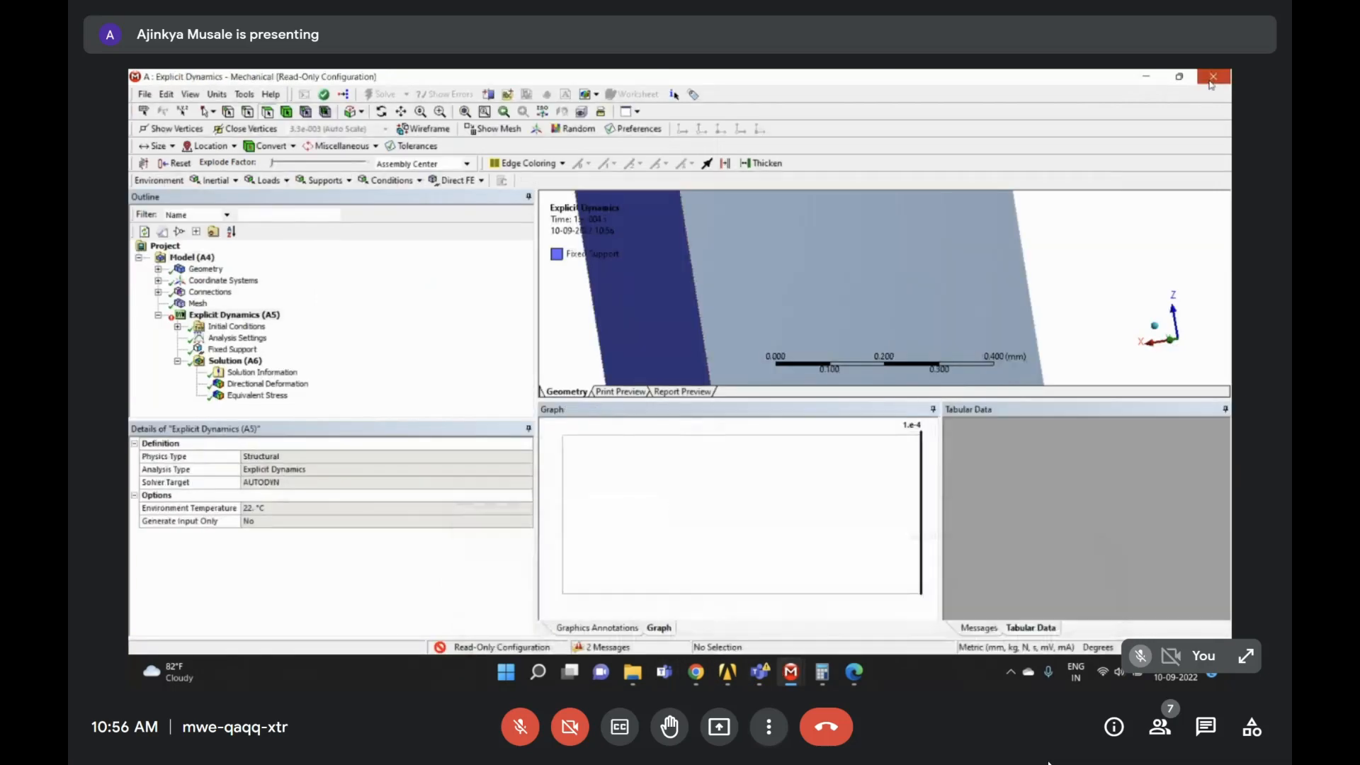
{"action": "left_click", "coordinate": [1212, 77]}
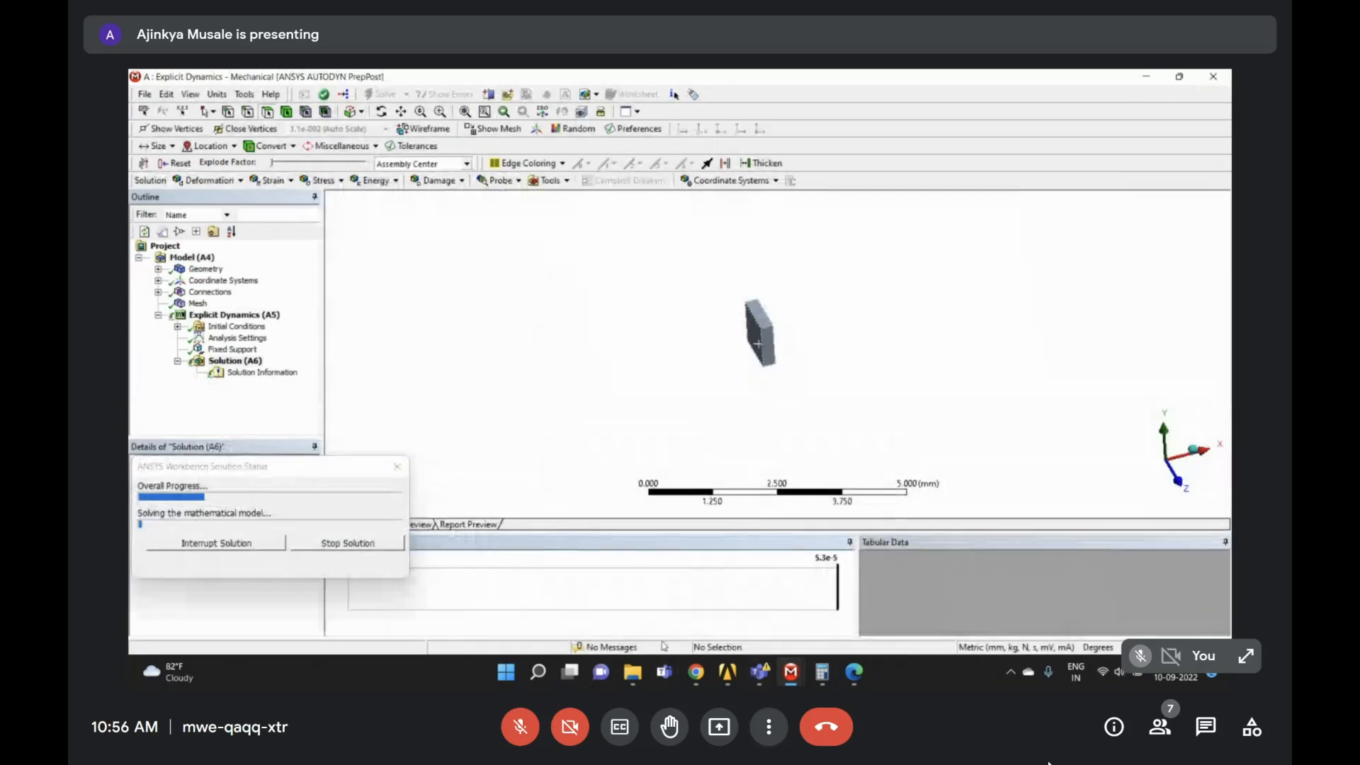
{"action": "mouse_move", "coordinate": [727, 671]}
{"action": "left_click", "coordinate": [623, 588]}
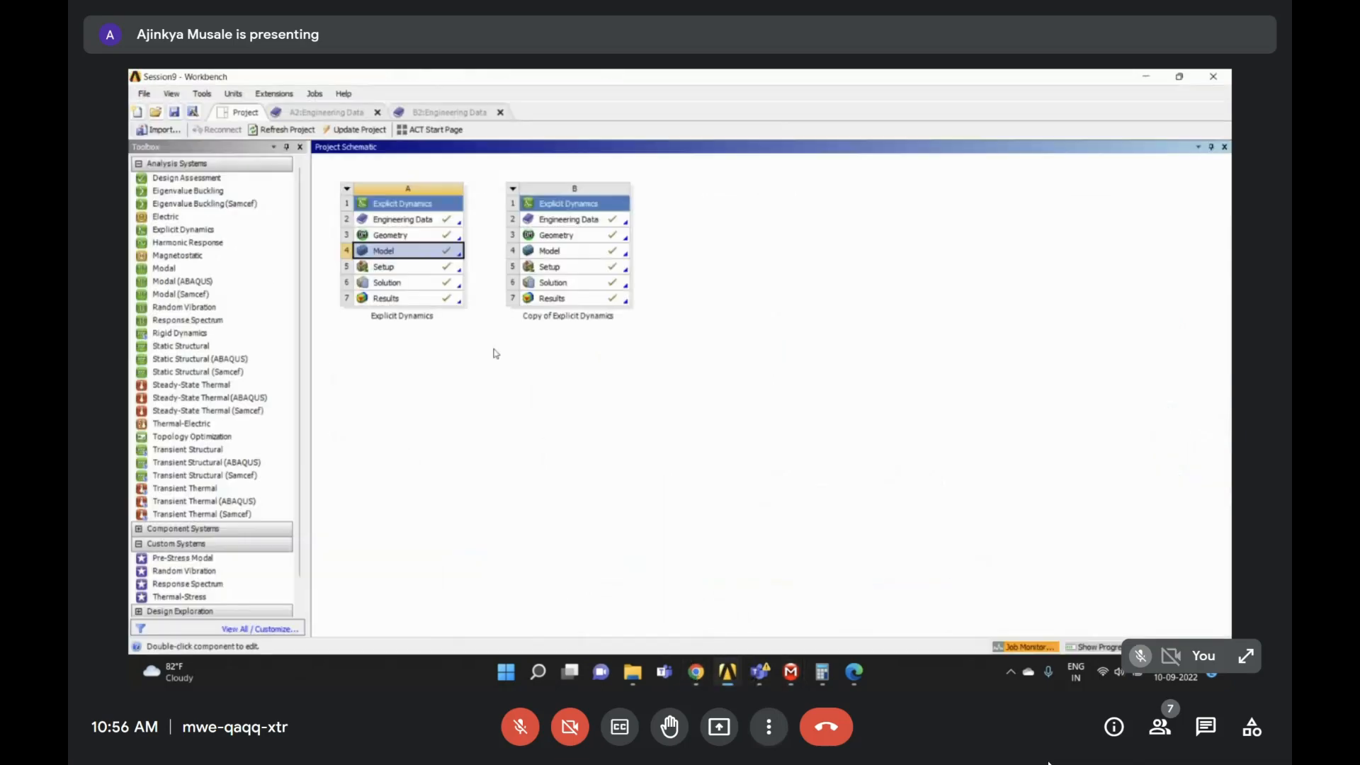
{"action": "double_click", "coordinate": [416, 253]}
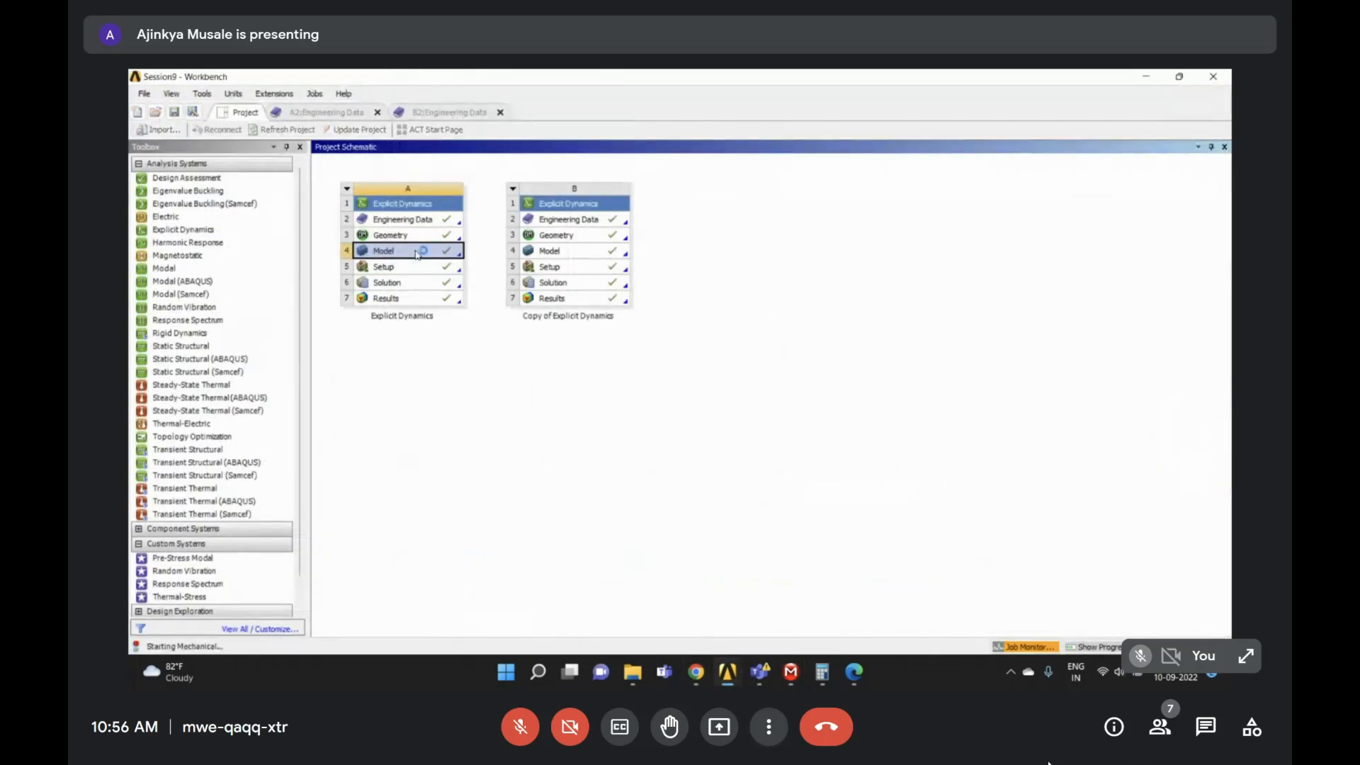
{"action": "left_click", "coordinate": [1148, 76]}
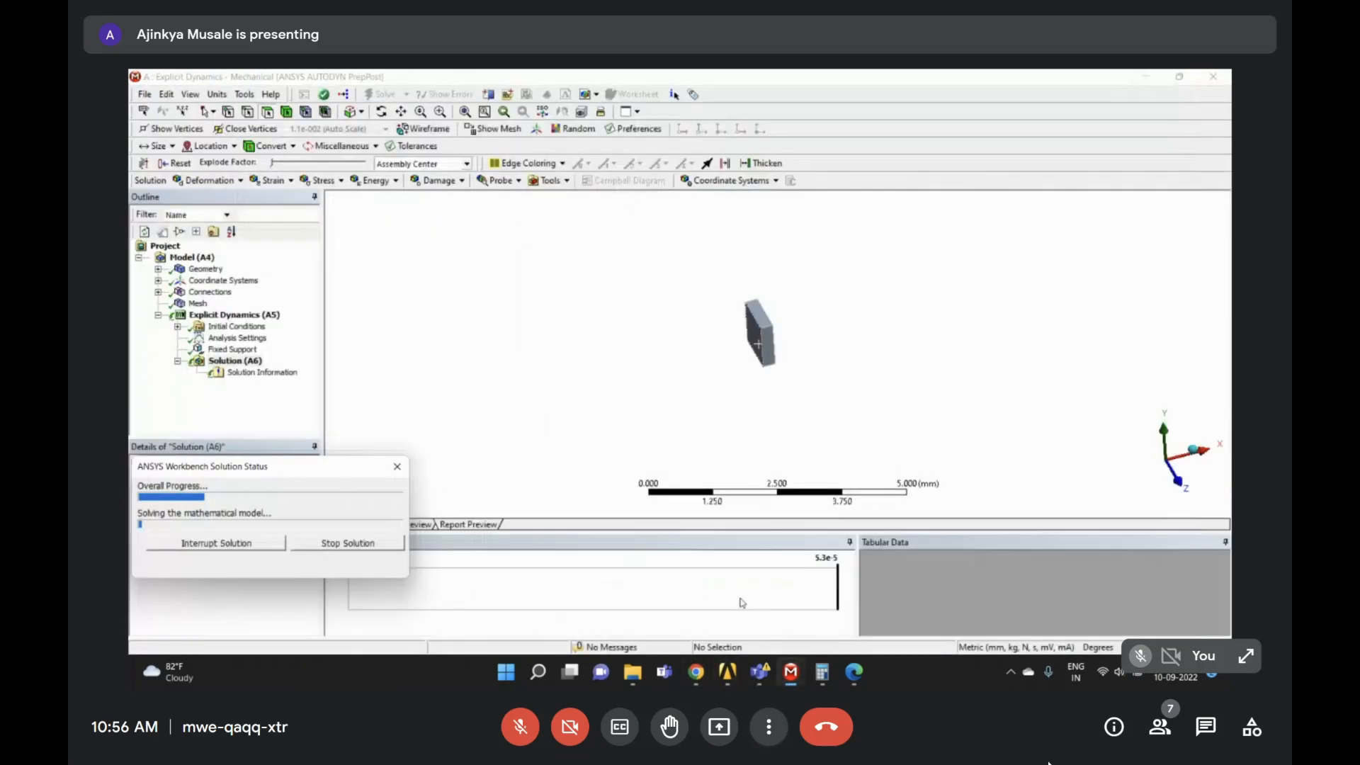
- Open Assignment 8.pdf in Edge and scroll to Contact Analysis Problem Statement 2
{"action": "left_click", "coordinate": [854, 672]}
{"action": "left_click", "coordinate": [397, 79]}
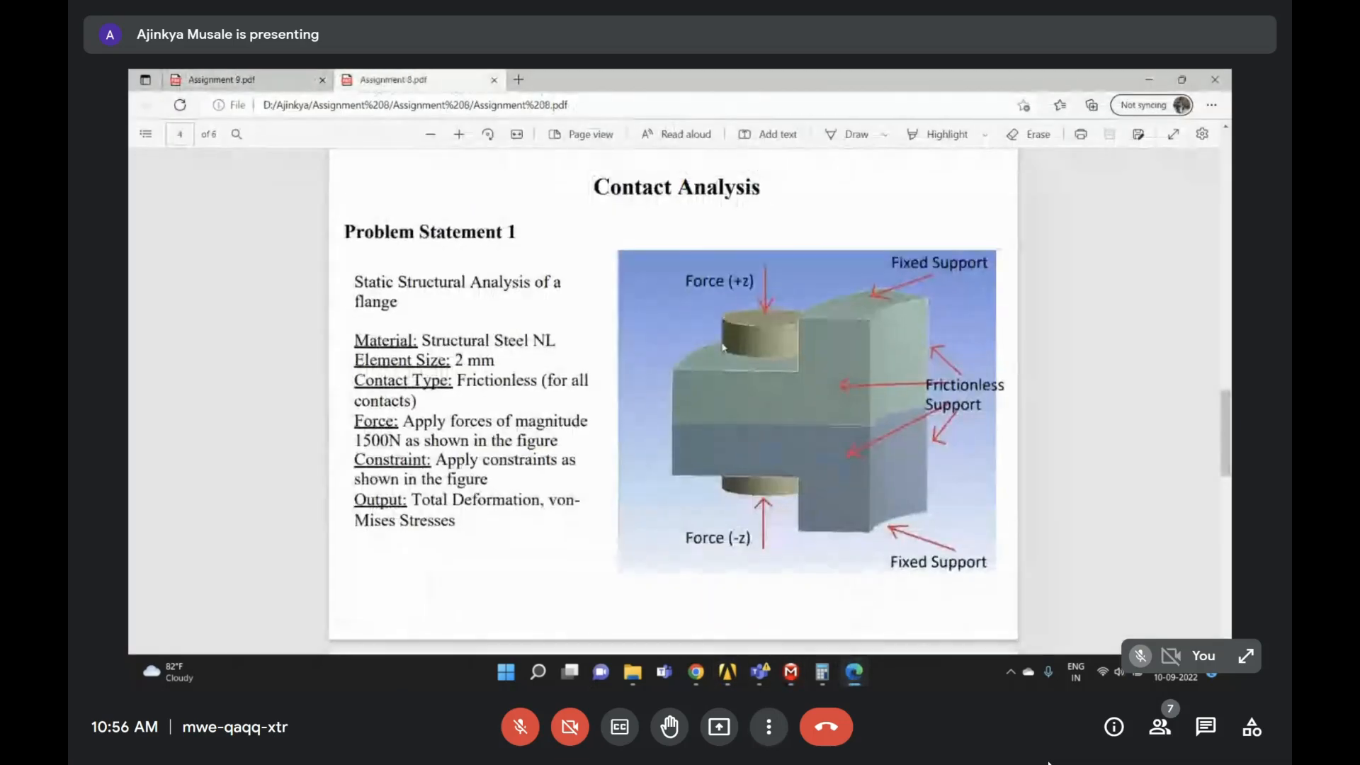
{"action": "scroll", "coordinate": [707, 375], "scroll_direction": "down", "scroll_amount": 10}
{"action": "scroll", "coordinate": [707, 375], "scroll_direction": "up", "scroll_amount": 5}
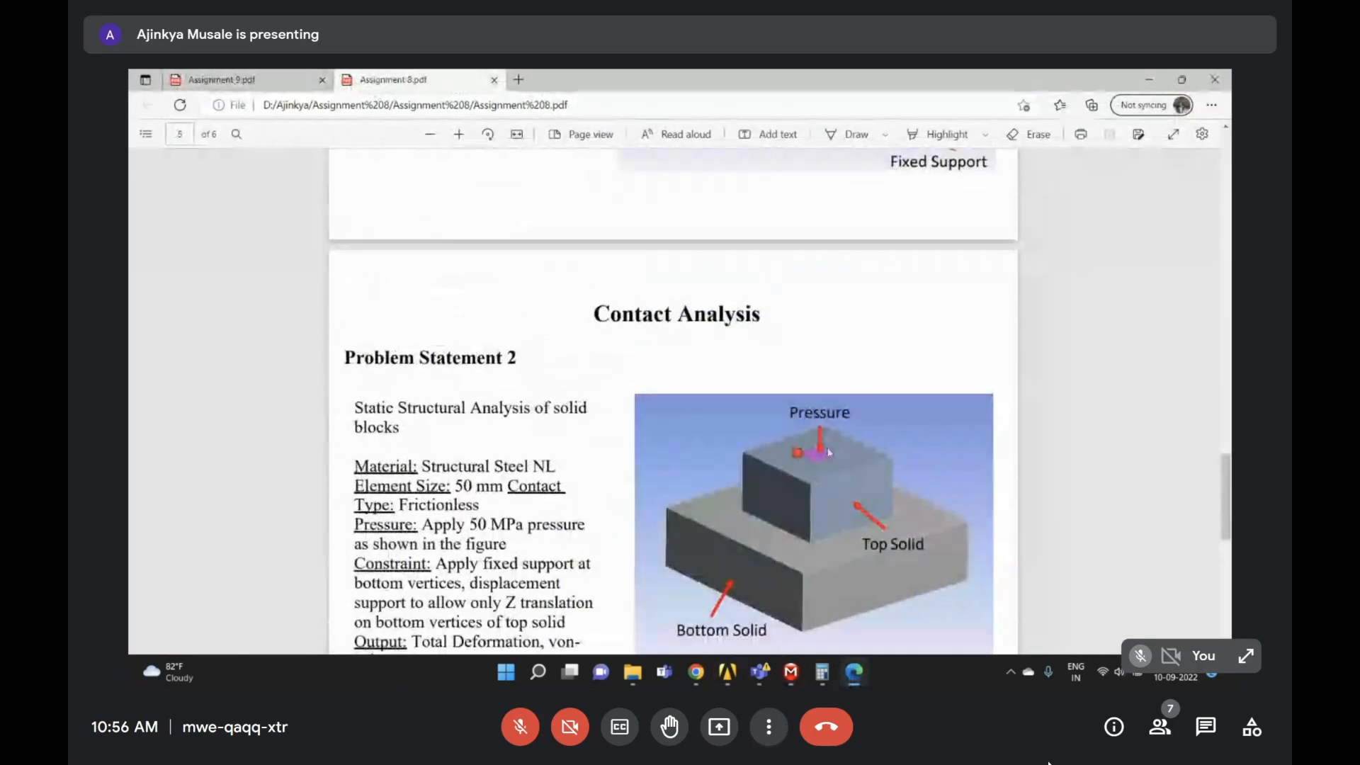
{"action": "scroll", "coordinate": [831, 431], "scroll_direction": "down", "scroll_amount": 1}
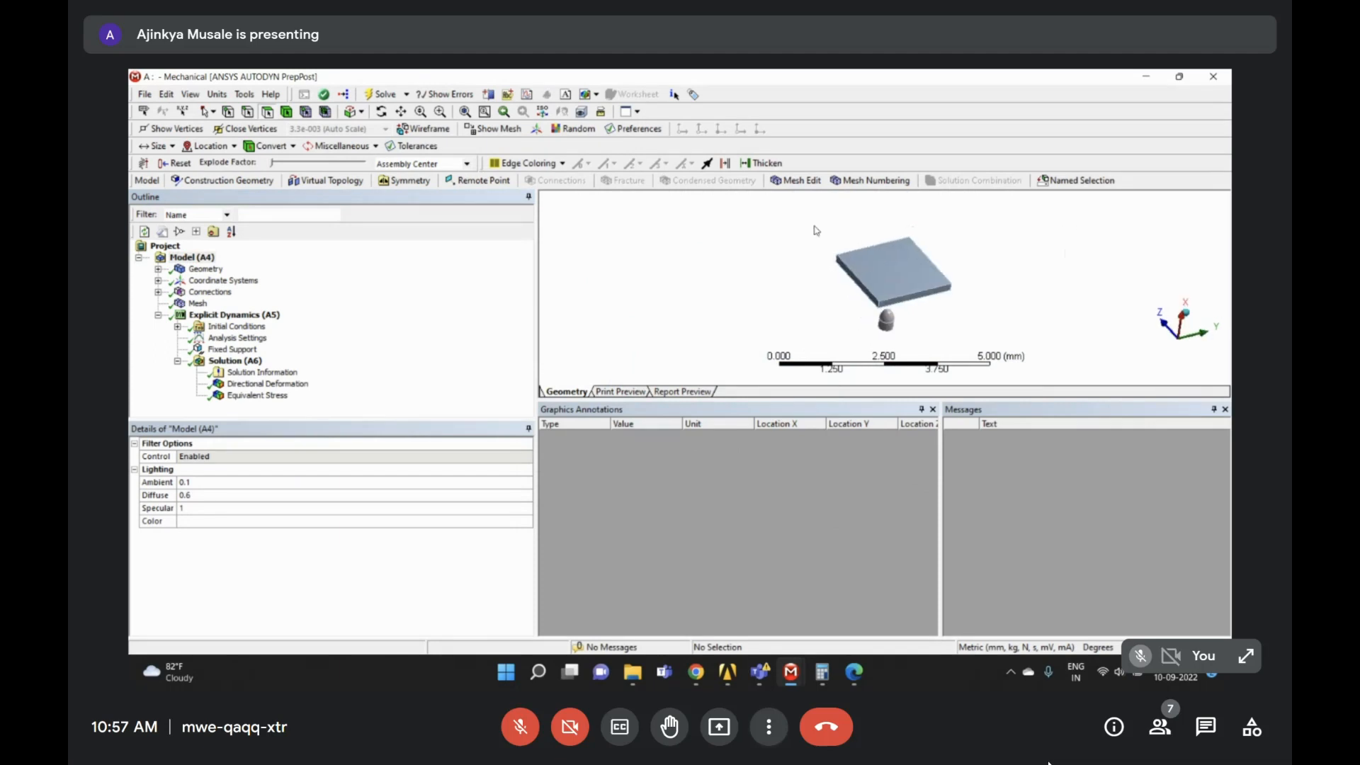
- List the two Solid bodies, confirm the Global Coordinate System at 0, 0, 0, and zoom on the plate
{"action": "right_click_drag", "start_coordinate": [808, 213], "coordinate": [1014, 339]}
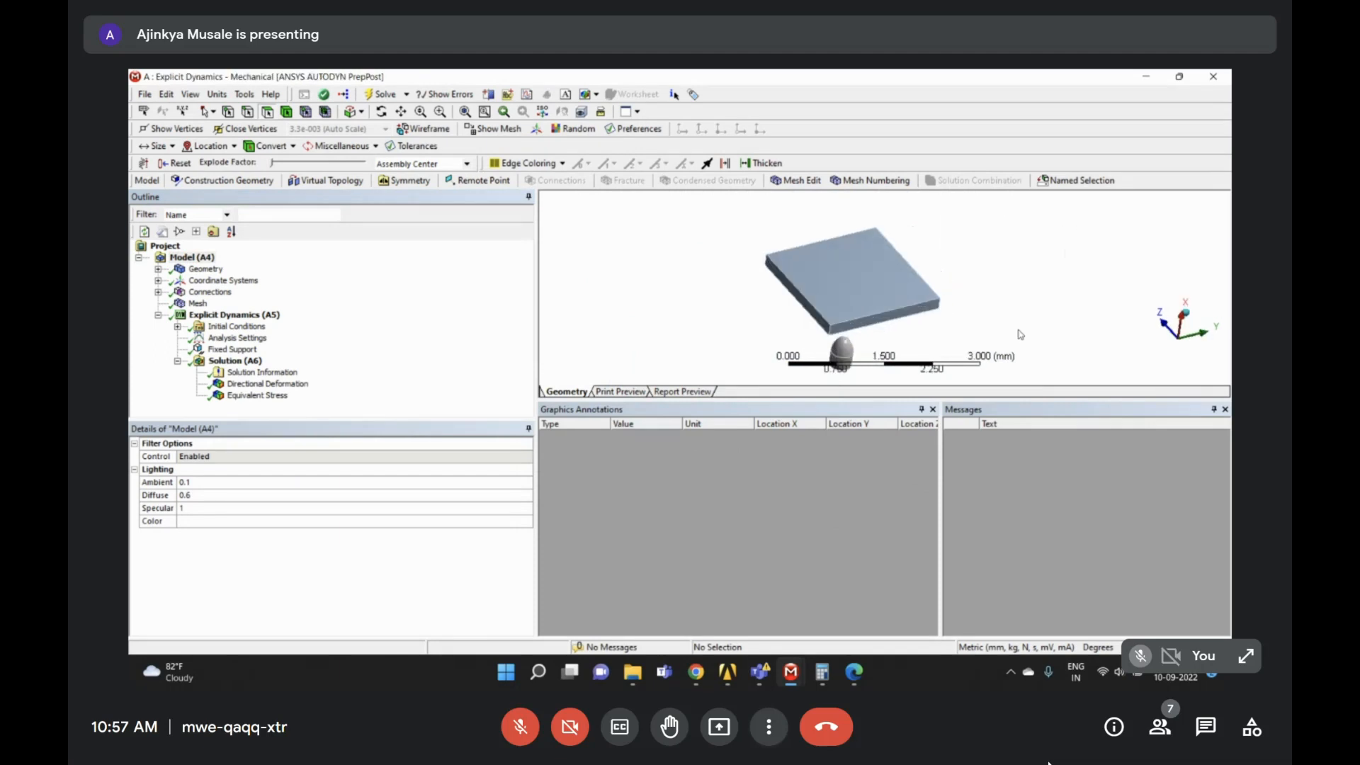
{"action": "left_click", "coordinate": [158, 269]}
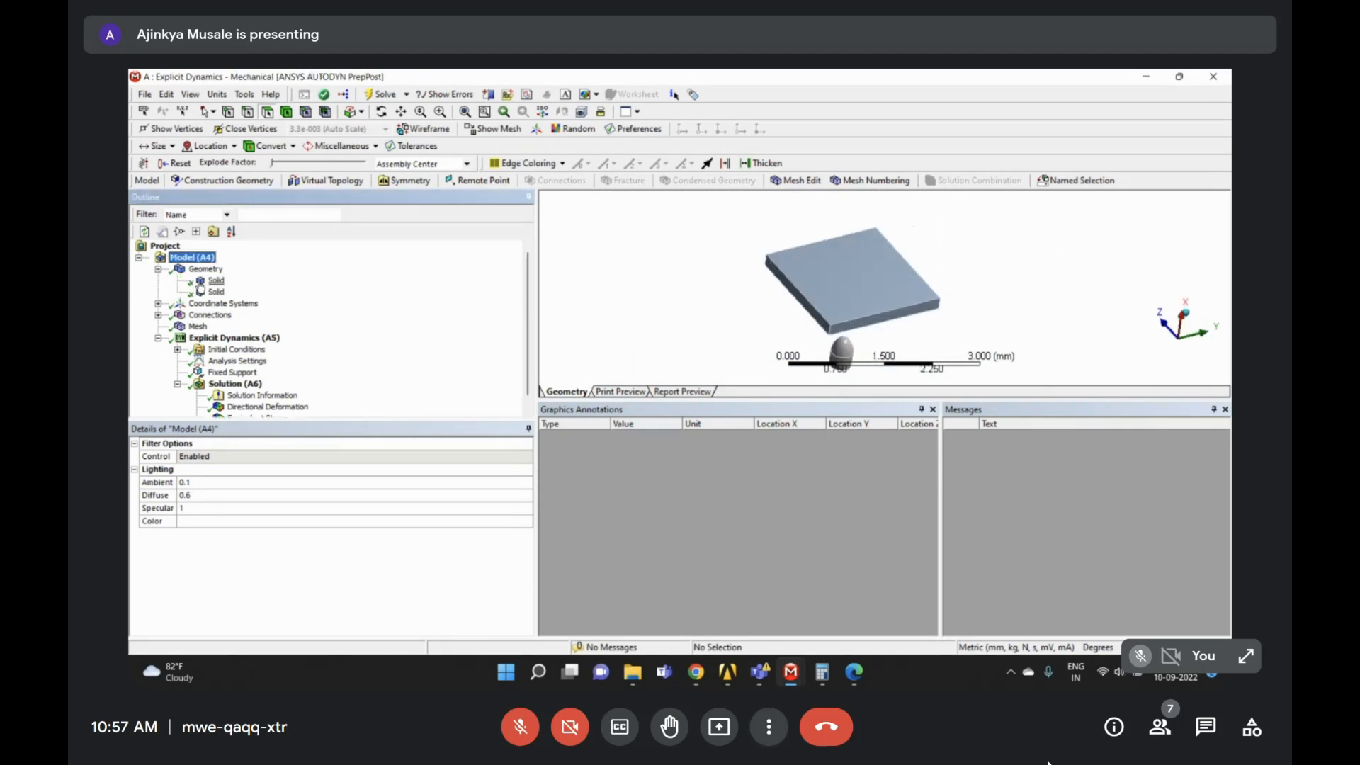
{"action": "left_click", "coordinate": [157, 303]}
{"action": "left_click", "coordinate": [252, 315]}
{"action": "middle_click_drag", "start_coordinate": [868, 304], "coordinate": [710, 311]}
{"action": "left_click", "coordinate": [1177, 348]}
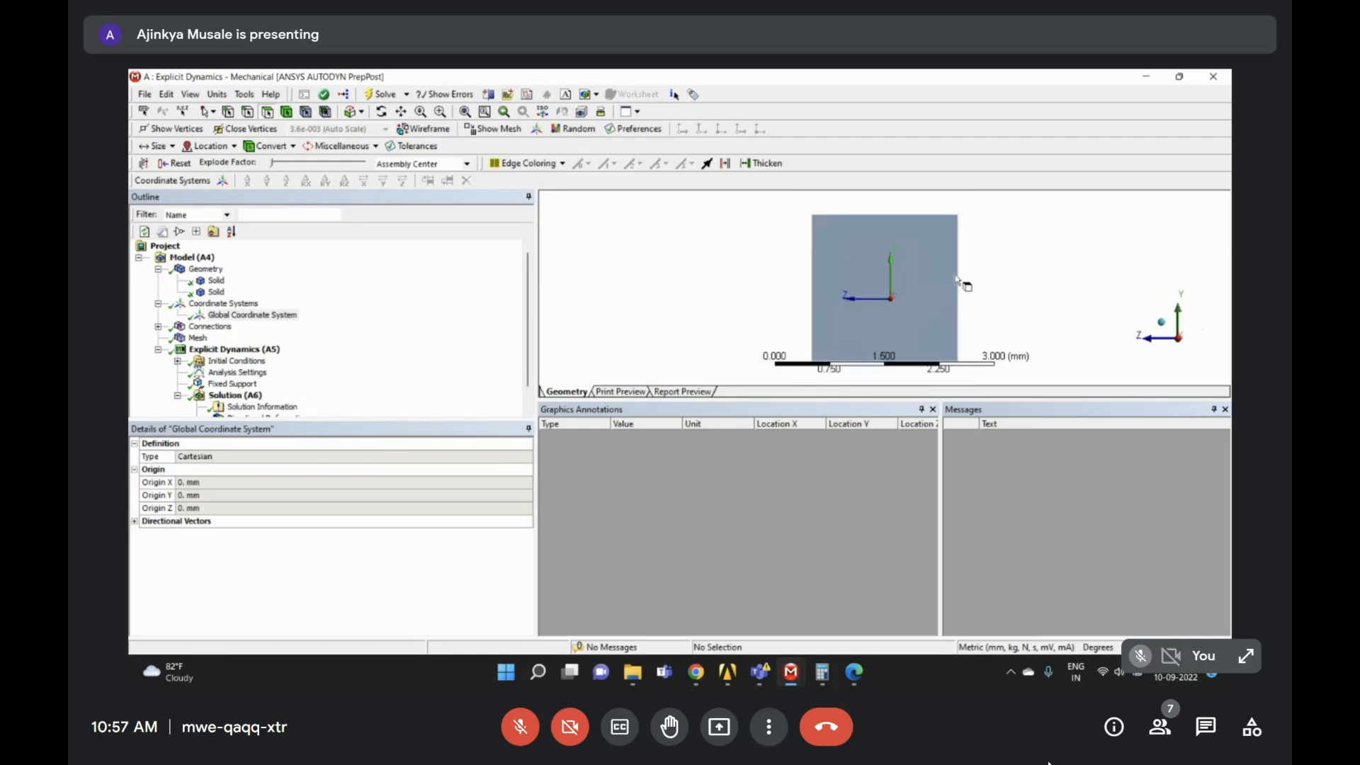
{"action": "right_click_drag", "start_coordinate": [826, 227], "coordinate": [1005, 372]}
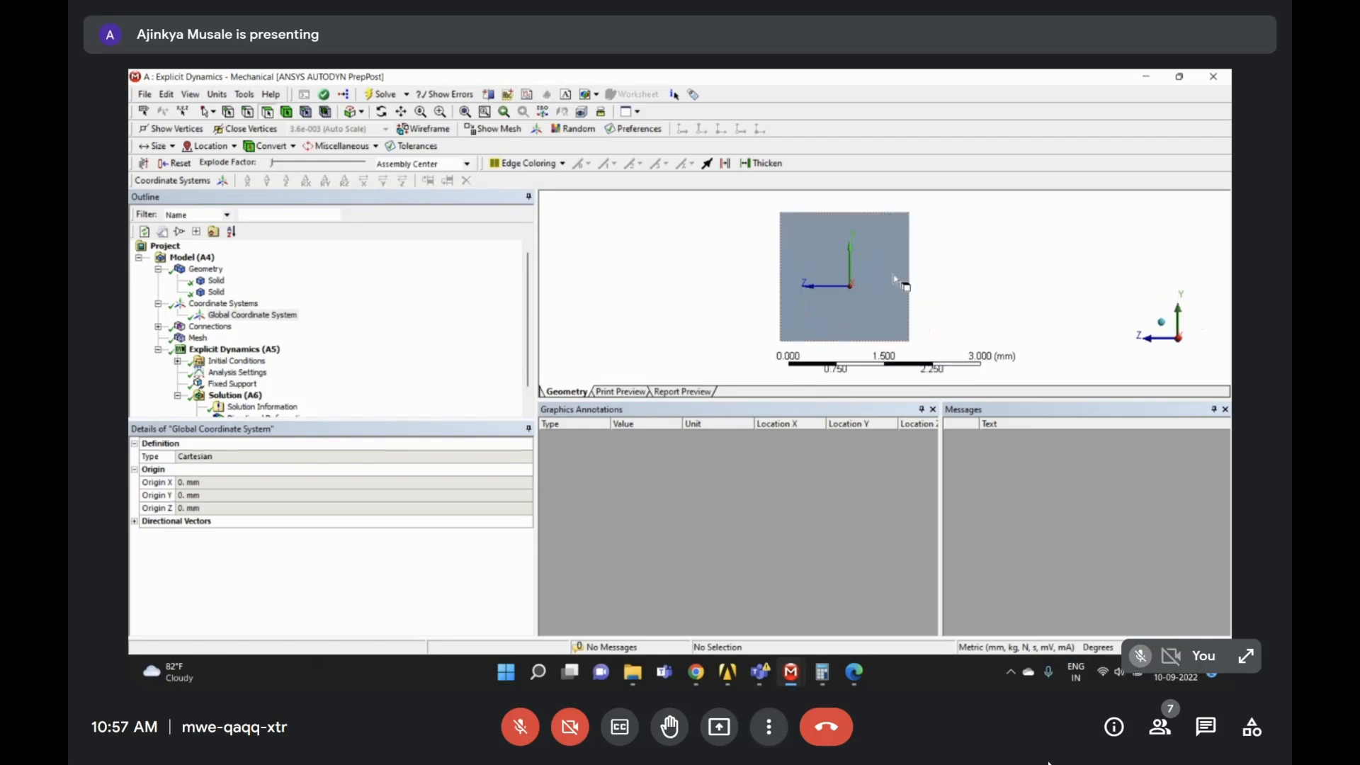
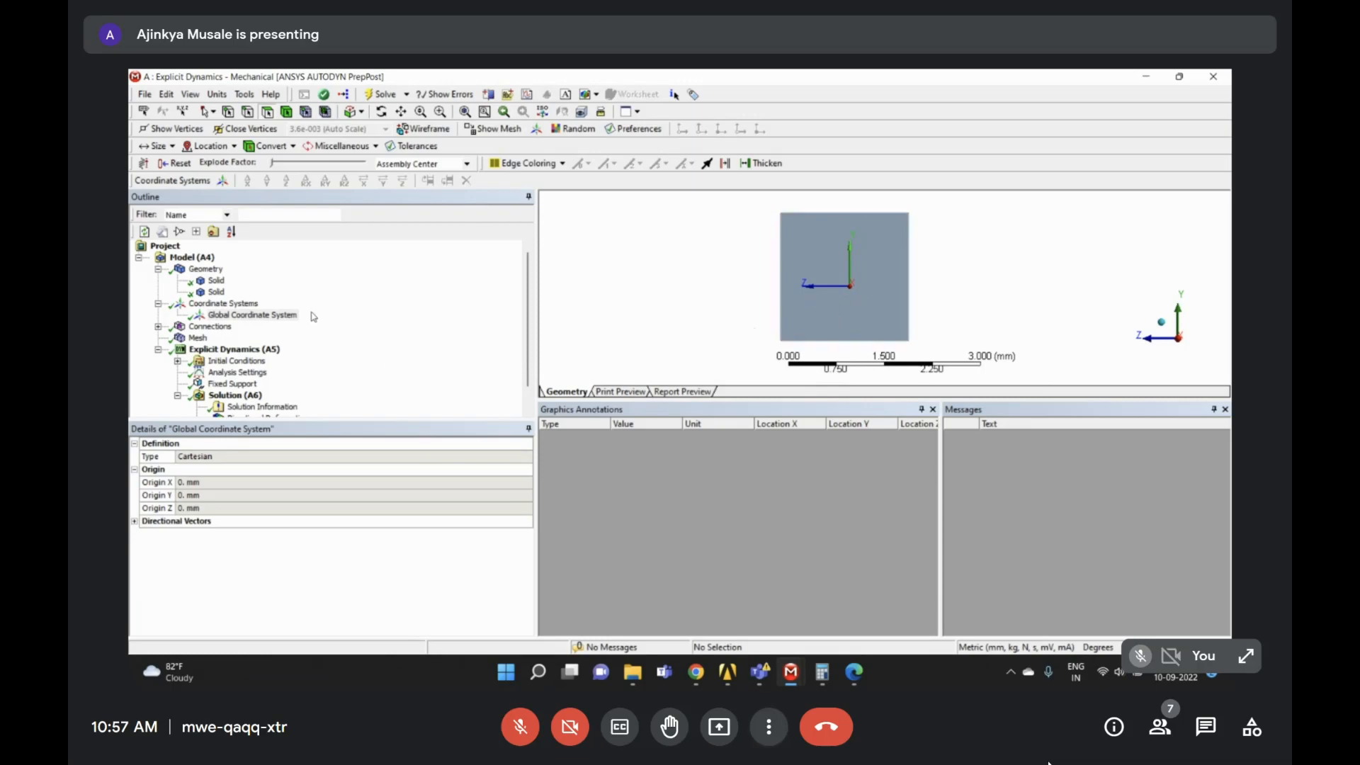
- Save the plate's 4 mm² front face as a named selection with the default name 'Selection'
{"action": "left_click", "coordinate": [269, 314]}
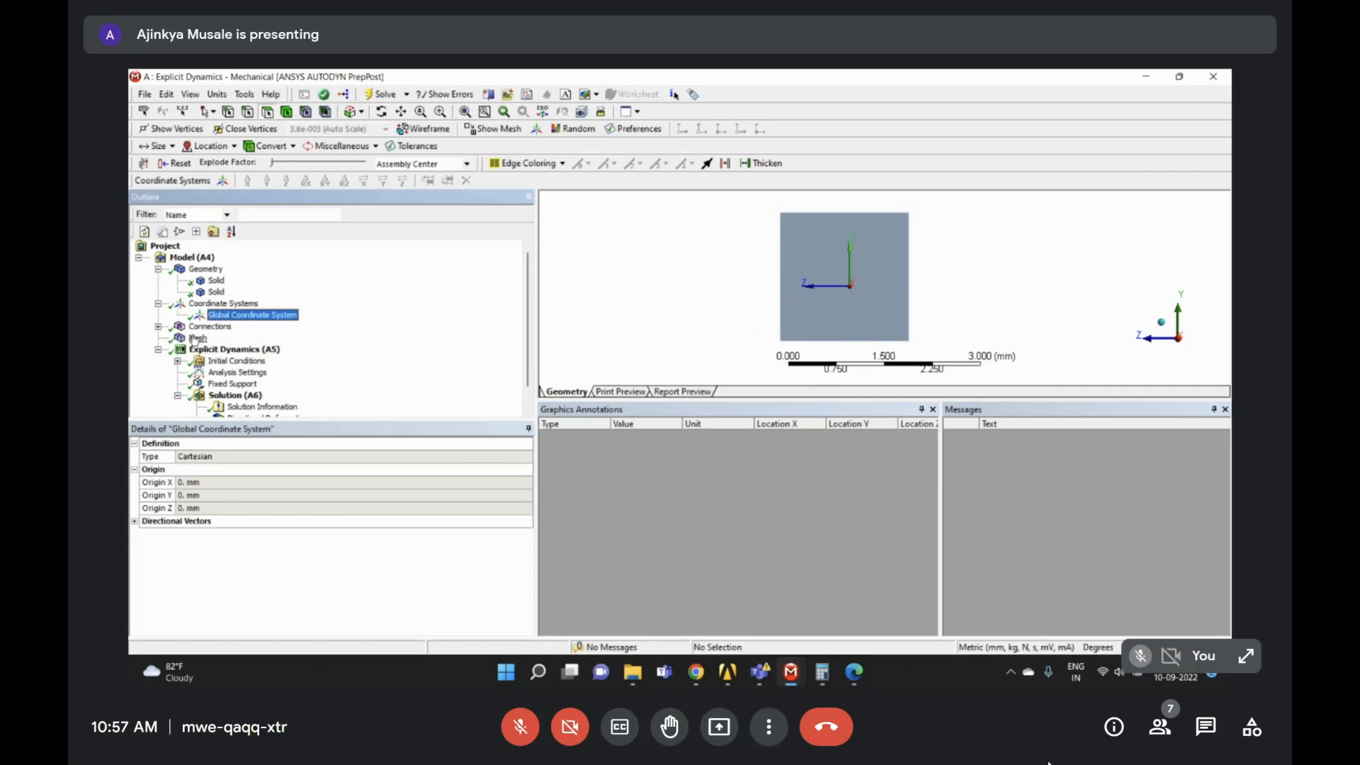
{"action": "left_click", "coordinate": [827, 262]}
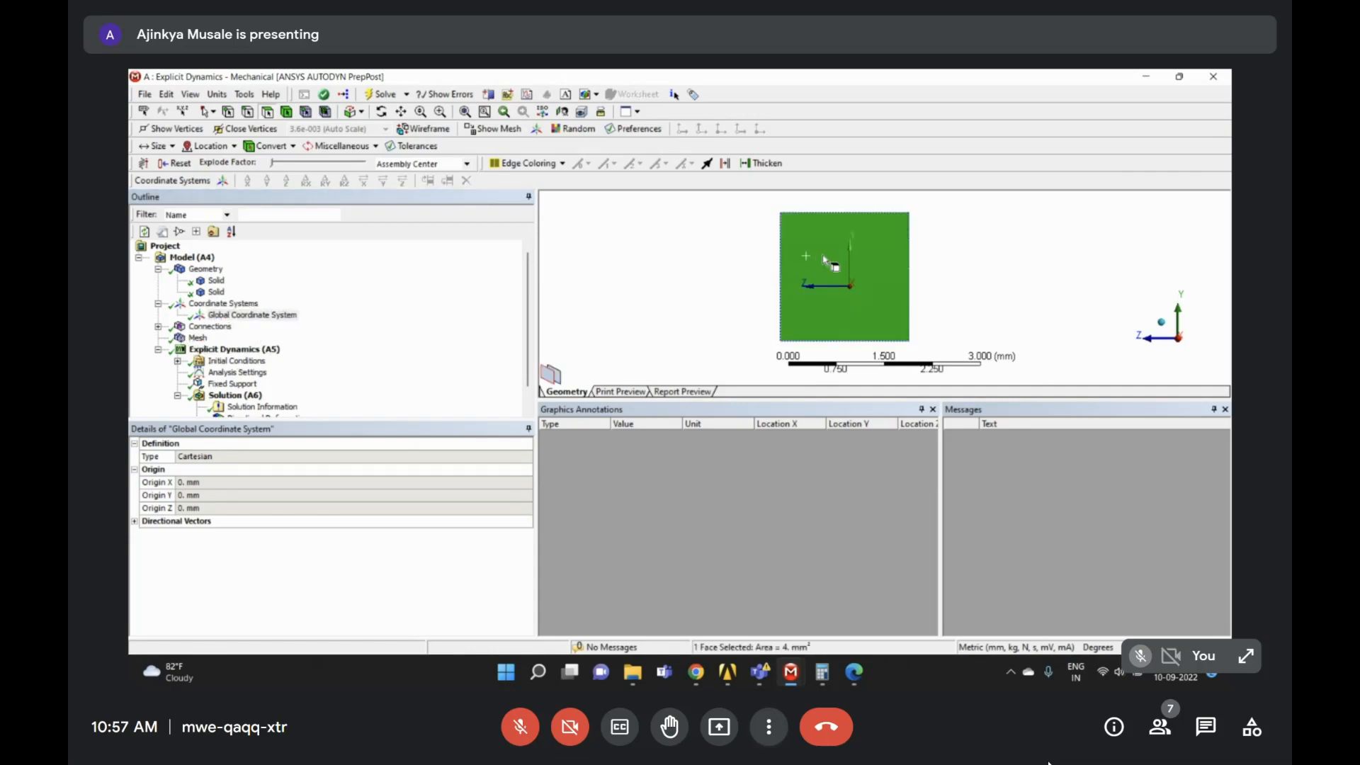
{"action": "right_click", "coordinate": [825, 261]}
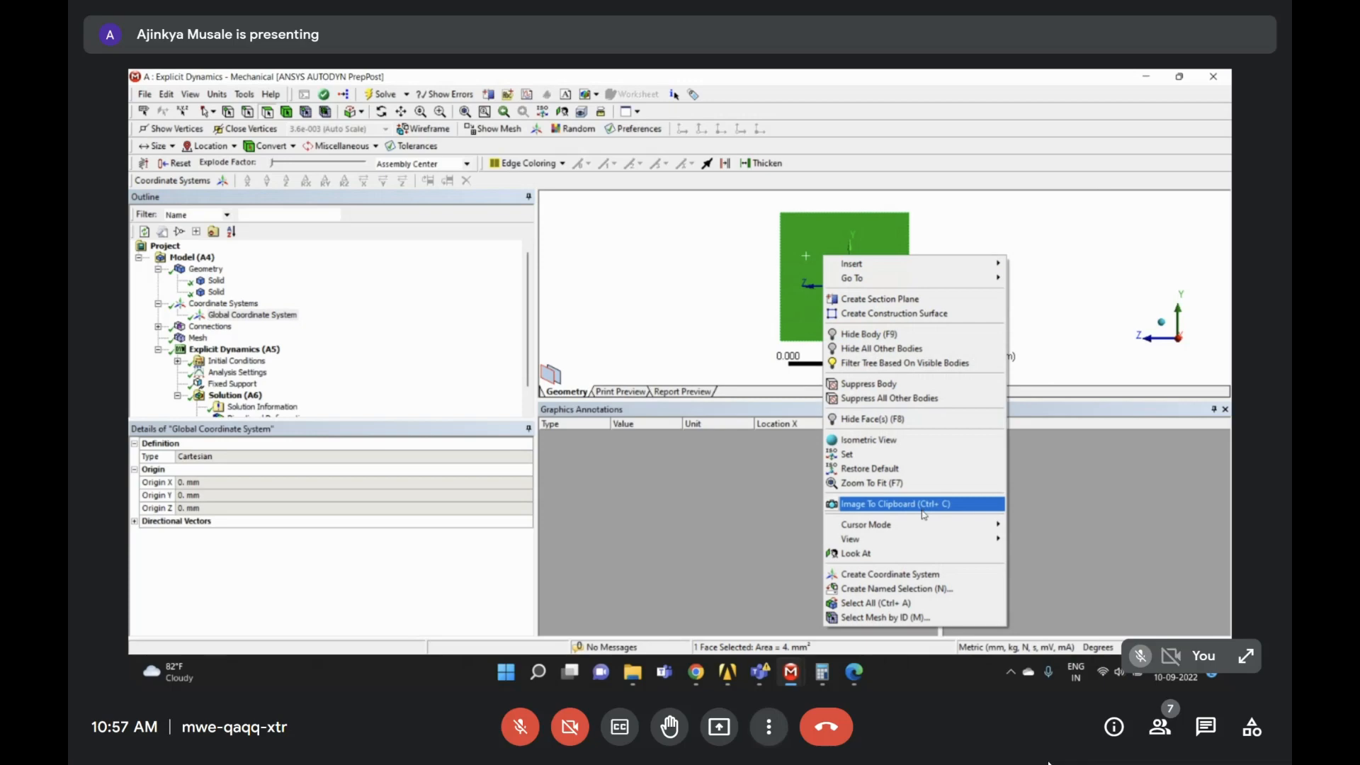
{"action": "left_click", "coordinate": [895, 589]}
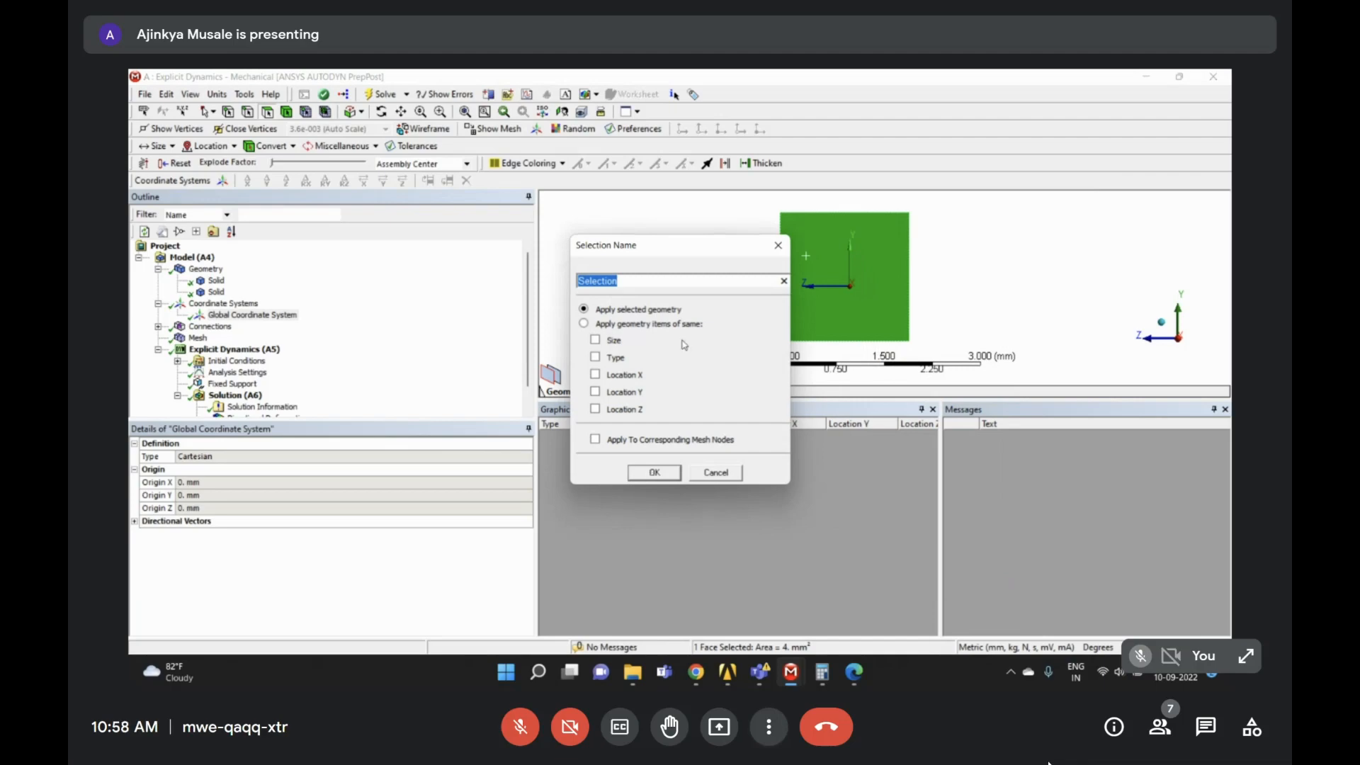
{"action": "left_click_drag", "start_coordinate": [675, 248], "coordinate": [359, 243]}
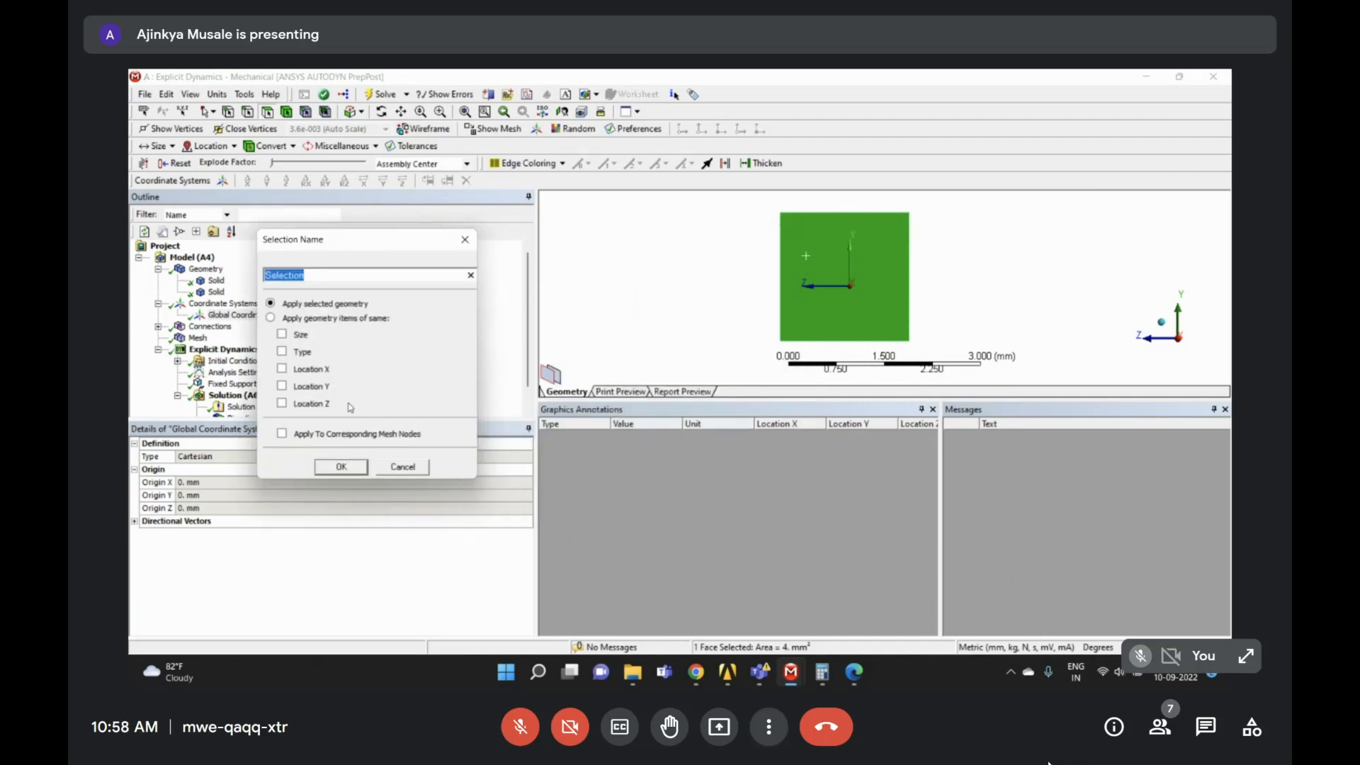
{"action": "left_click", "coordinate": [340, 468]}
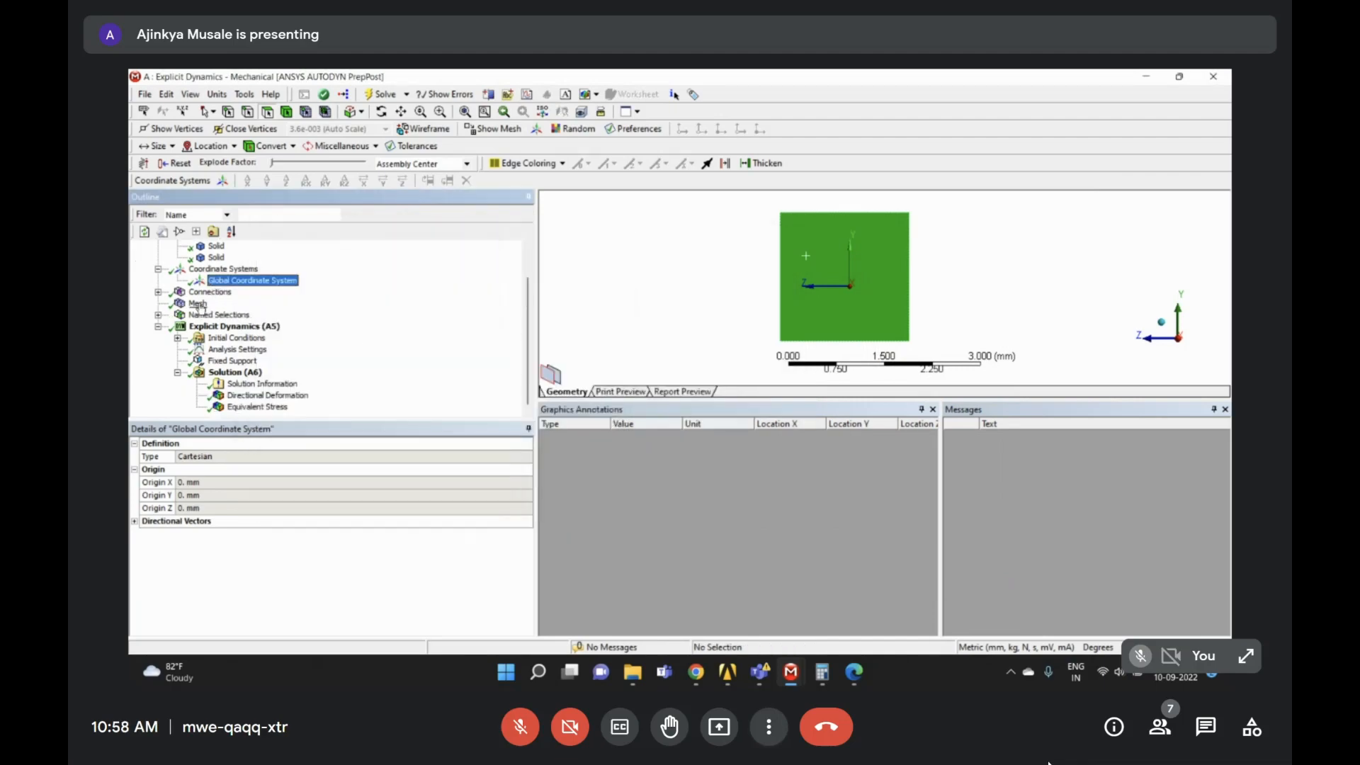
{"action": "left_click", "coordinate": [222, 327]}
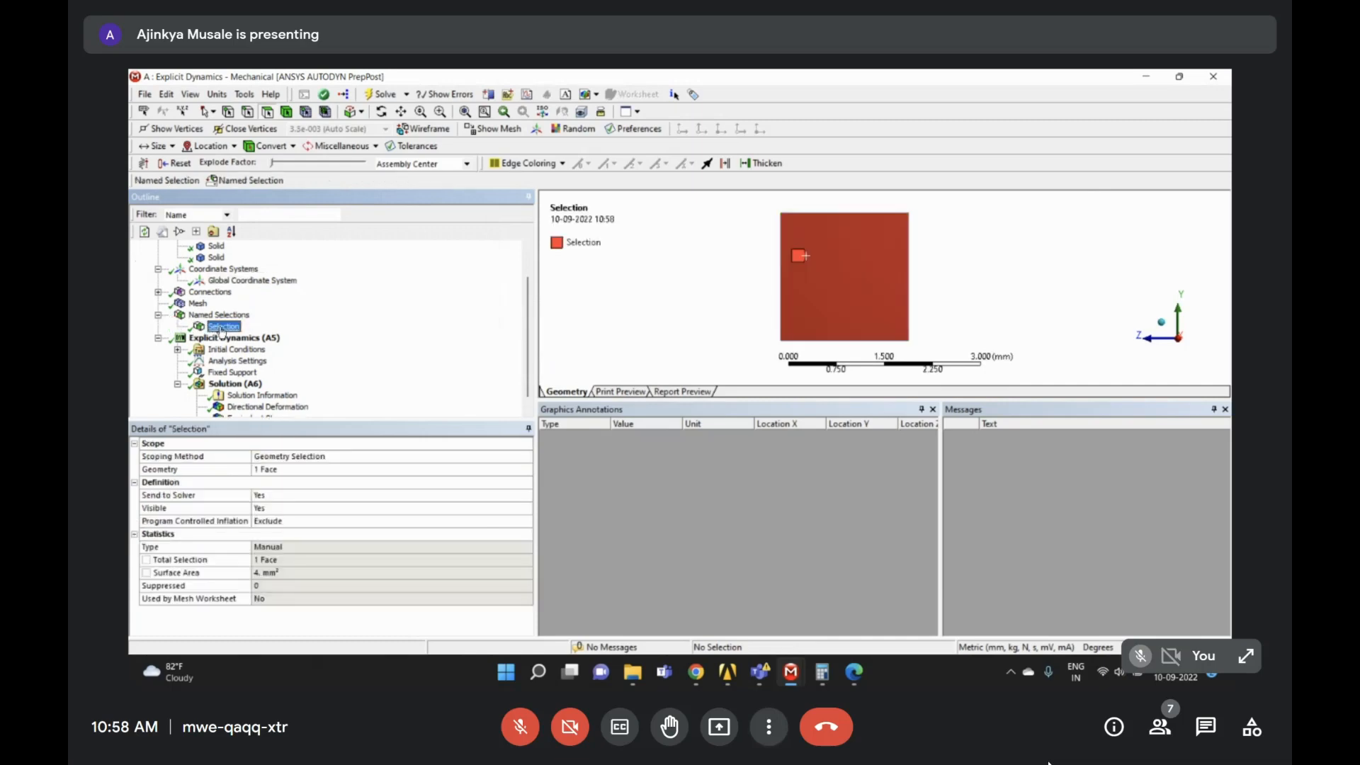
{"action": "right_click", "coordinate": [221, 329]}
{"action": "left_click", "coordinate": [327, 307]}
{"action": "left_click", "coordinate": [234, 330]}
- Convert 'Selection' into a nodal named selection, Selection 2, holding 784 nodes
{"action": "right_click", "coordinate": [221, 331]}
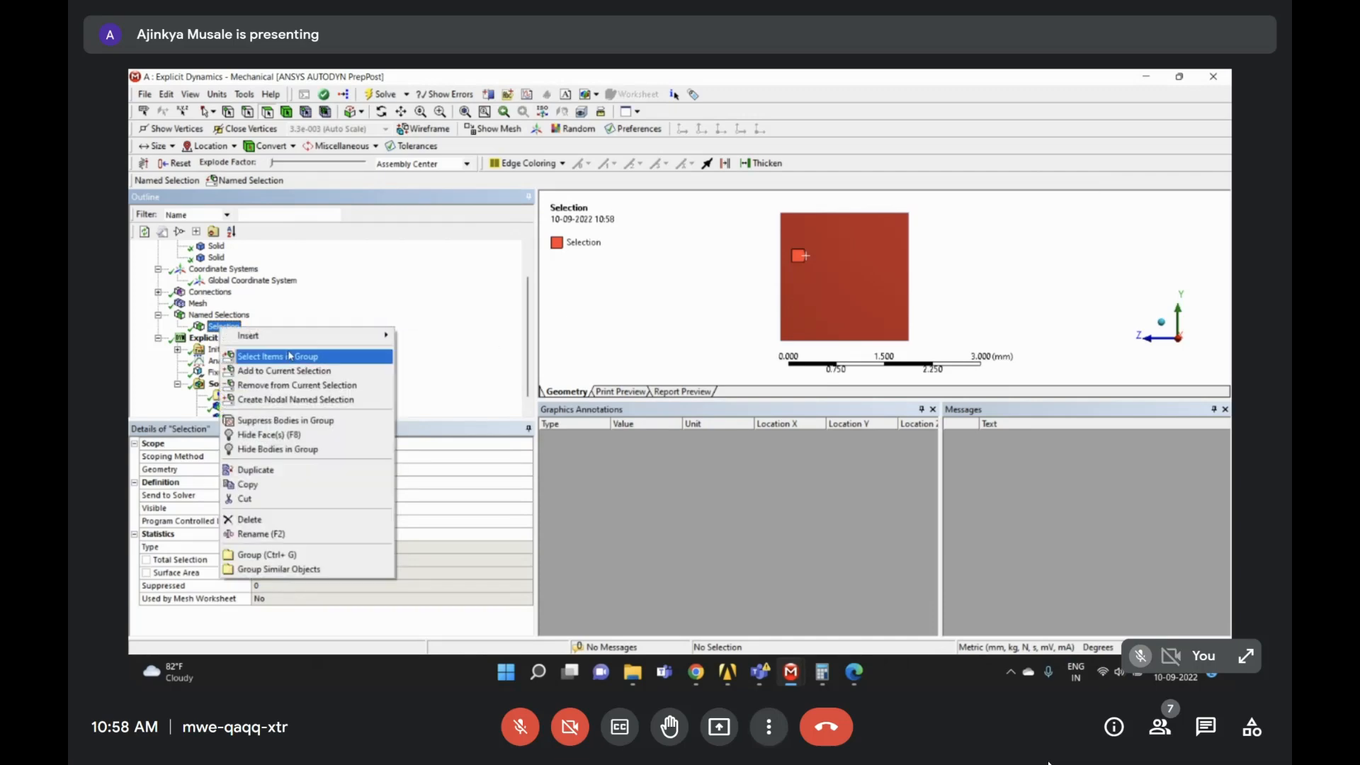
{"action": "left_click", "coordinate": [286, 401]}
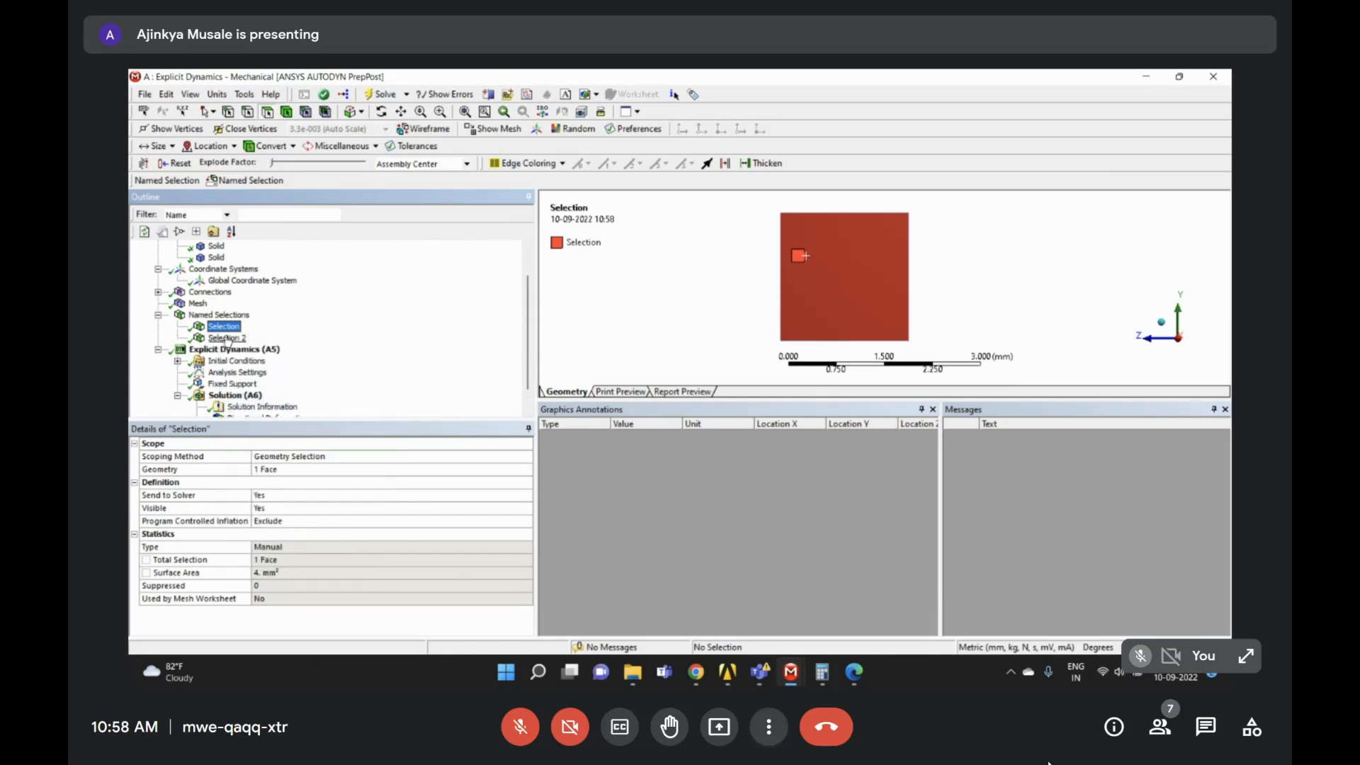
{"action": "middle_click_drag", "start_coordinate": [807, 282], "coordinate": [833, 287]}
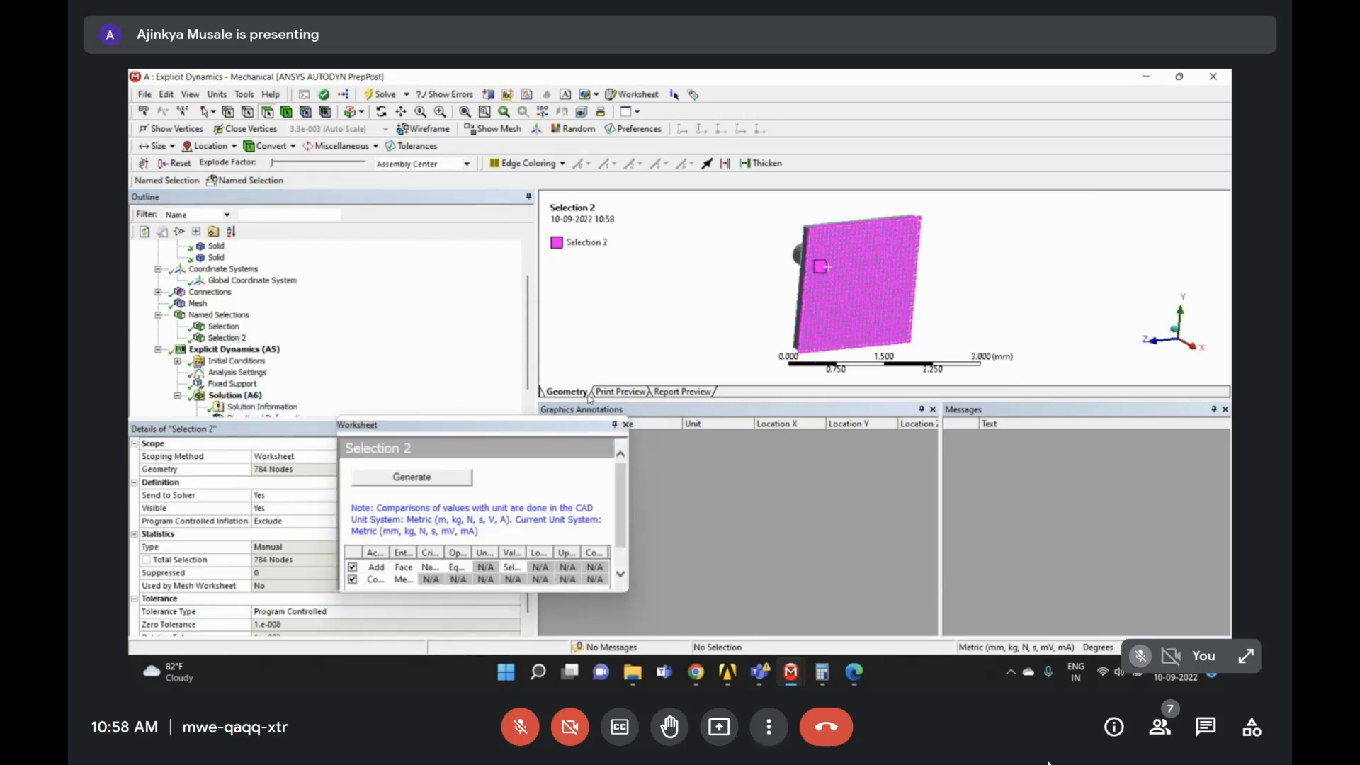
- Dock the Selection 2 worksheet full-width, closing Messages and hiding Graphics Annotations
{"action": "mouse_move", "coordinate": [571, 430]}
{"action": "left_mouse_down"}
{"action": "mouse_move", "coordinate": [788, 450]}
{"action": "mouse_move", "coordinate": [784, 520]}
{"action": "mouse_move", "coordinate": [738, 507]}
{"action": "mouse_move", "coordinate": [689, 614]}
{"action": "left_mouse_up"}
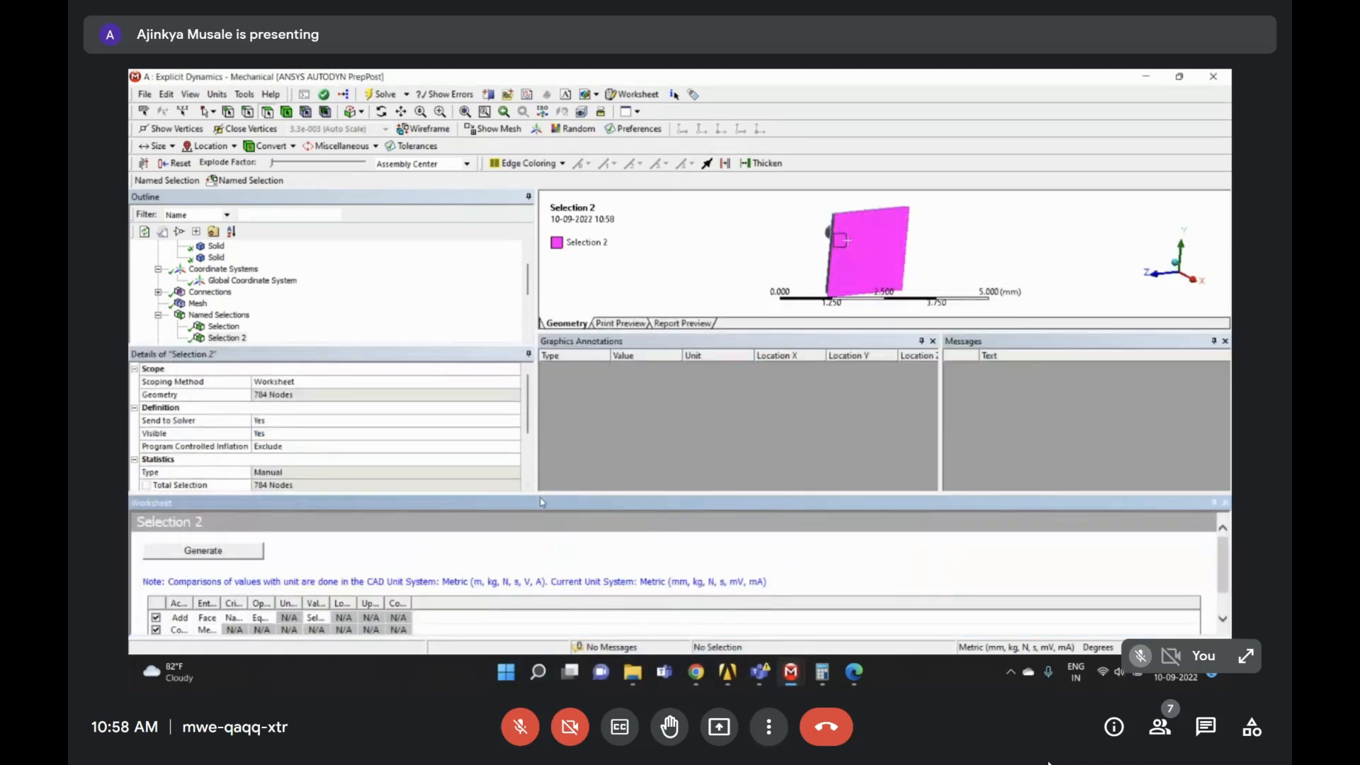
{"action": "mouse_move", "coordinate": [543, 505]}
{"action": "left_mouse_down"}
{"action": "mouse_move", "coordinate": [728, 411]}
{"action": "mouse_move", "coordinate": [736, 440]}
{"action": "left_mouse_up"}
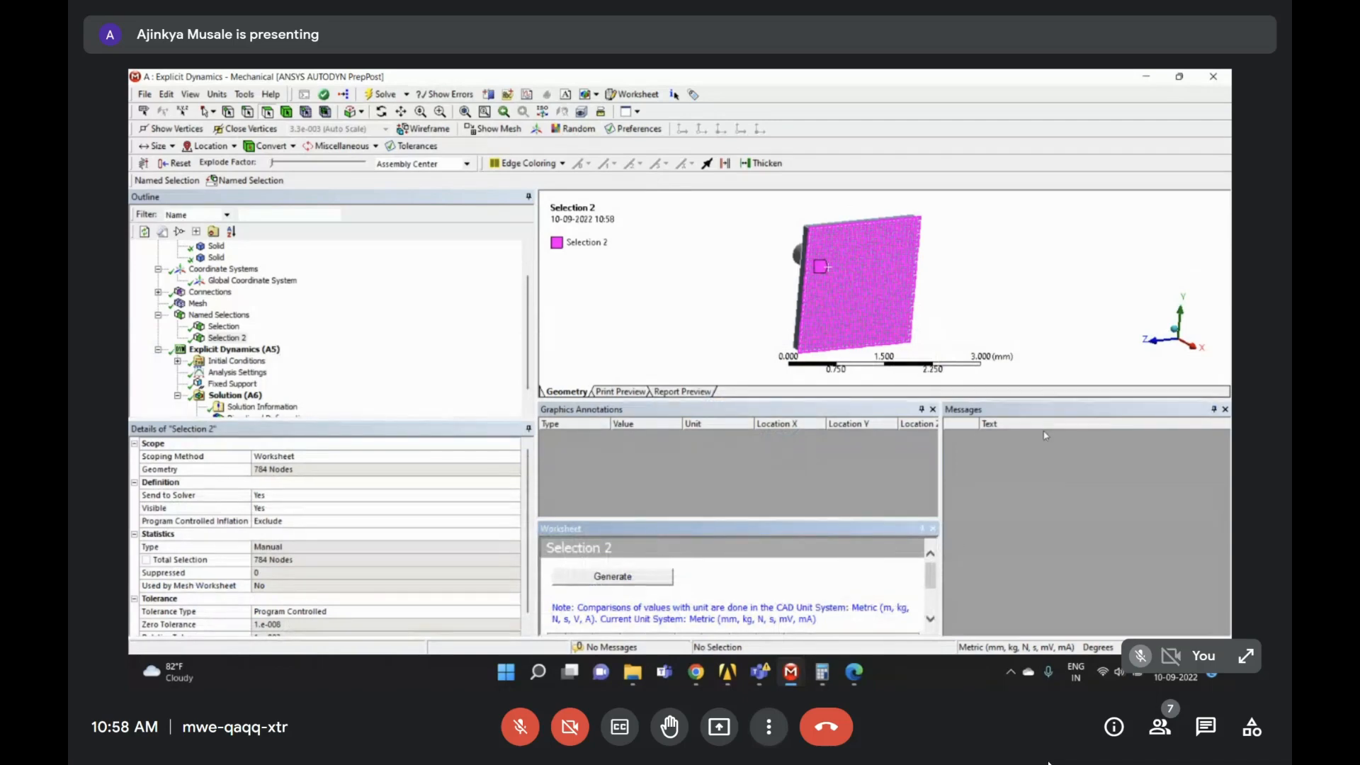
{"action": "mouse_move", "coordinate": [1050, 417]}
{"action": "left_mouse_down"}
{"action": "mouse_move", "coordinate": [1070, 437]}
{"action": "mouse_move", "coordinate": [1172, 420]}
{"action": "mouse_move", "coordinate": [1102, 443]}
{"action": "mouse_move", "coordinate": [1056, 427]}
{"action": "mouse_move", "coordinate": [1177, 417]}
{"action": "left_mouse_up"}
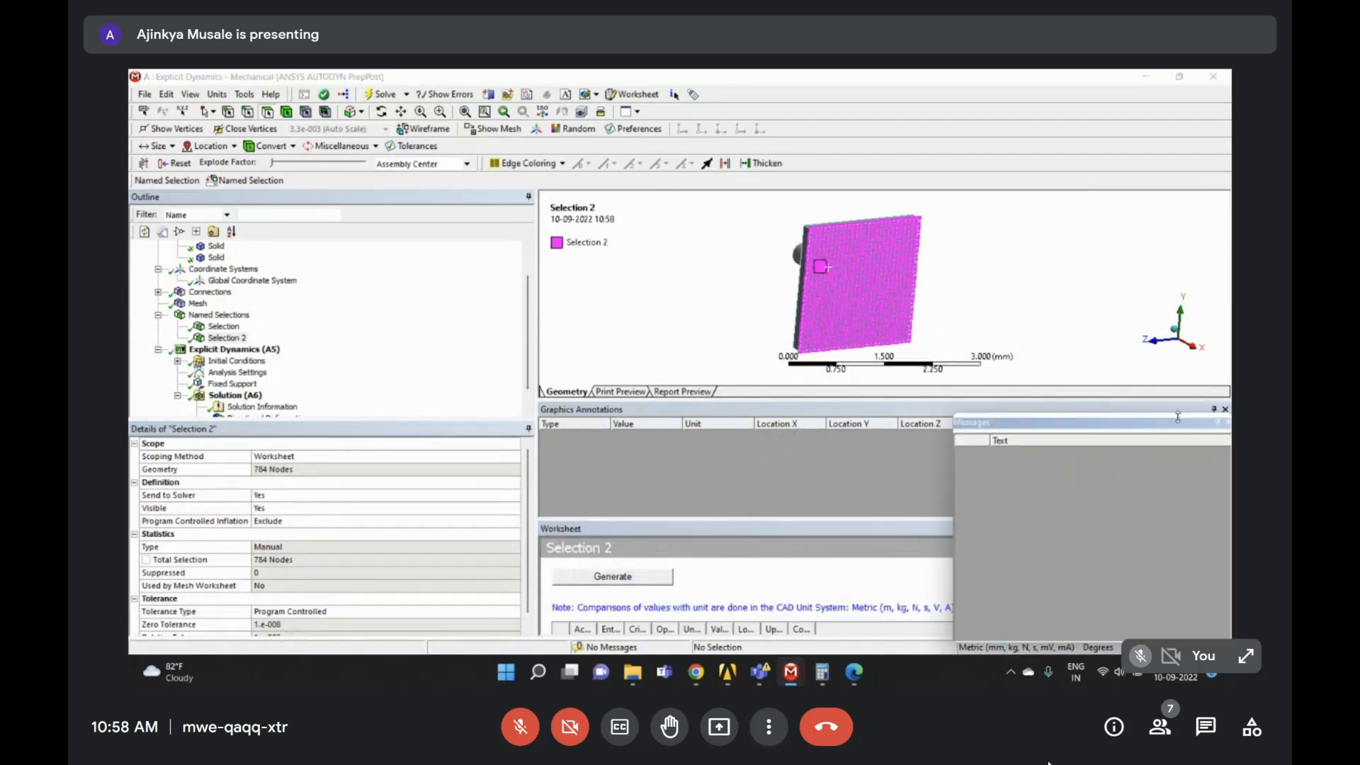
{"action": "left_click", "coordinate": [1225, 423]}
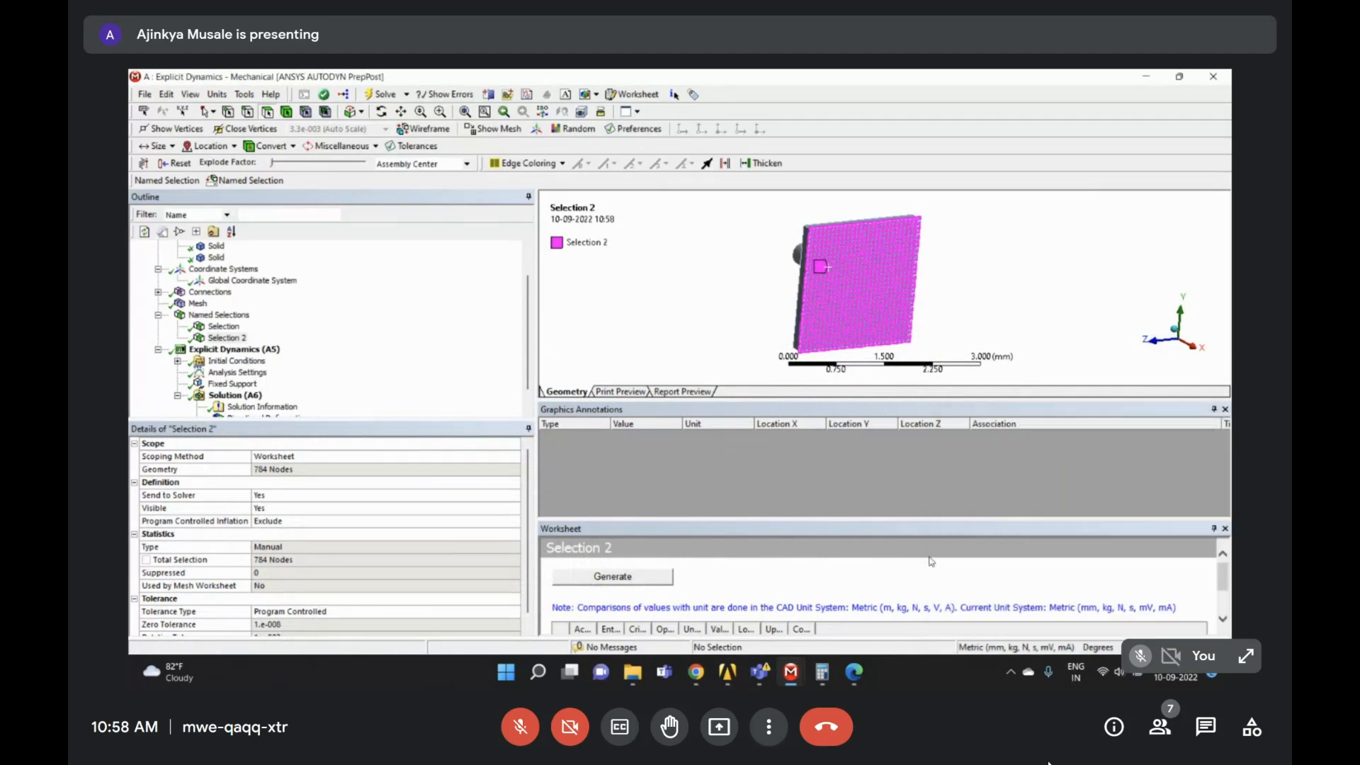
{"action": "left_click_drag", "start_coordinate": [922, 519], "coordinate": [934, 475]}
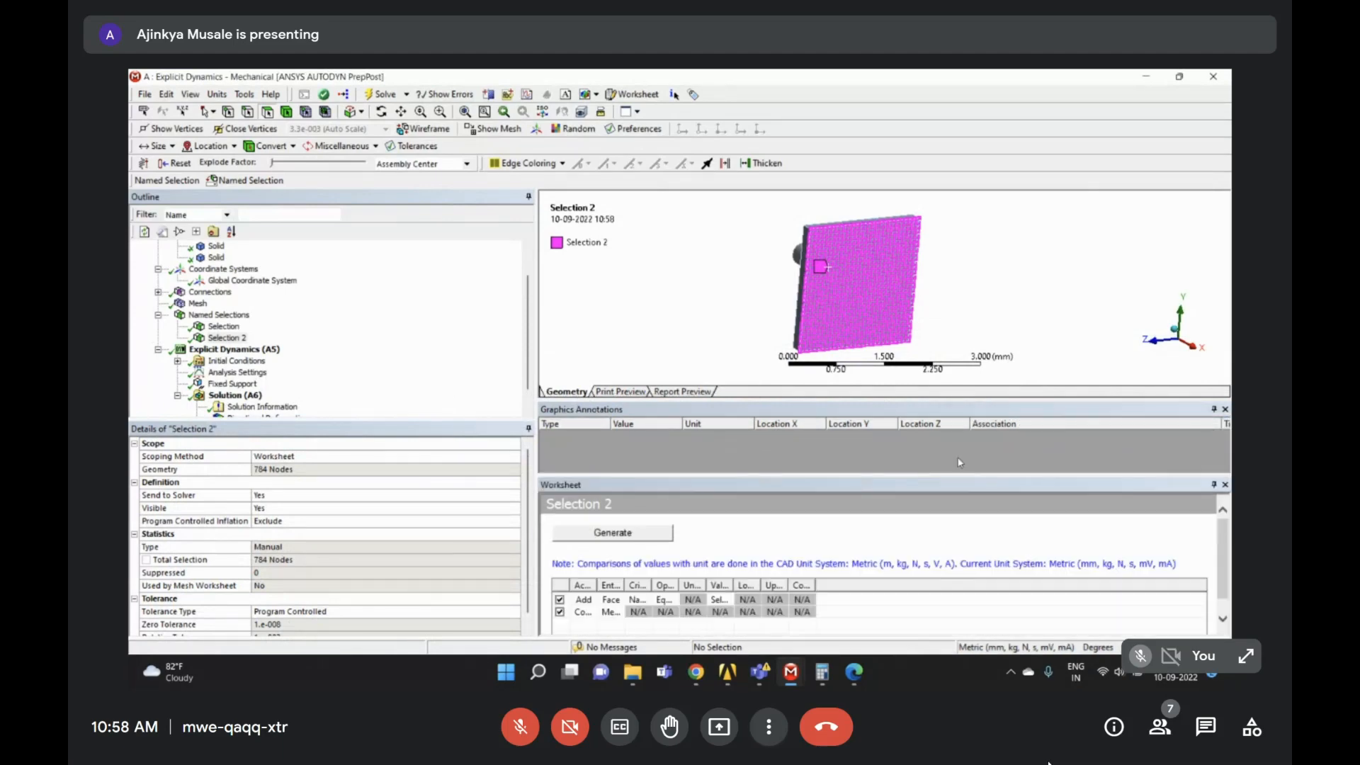
{"action": "left_click", "coordinate": [1213, 409]}
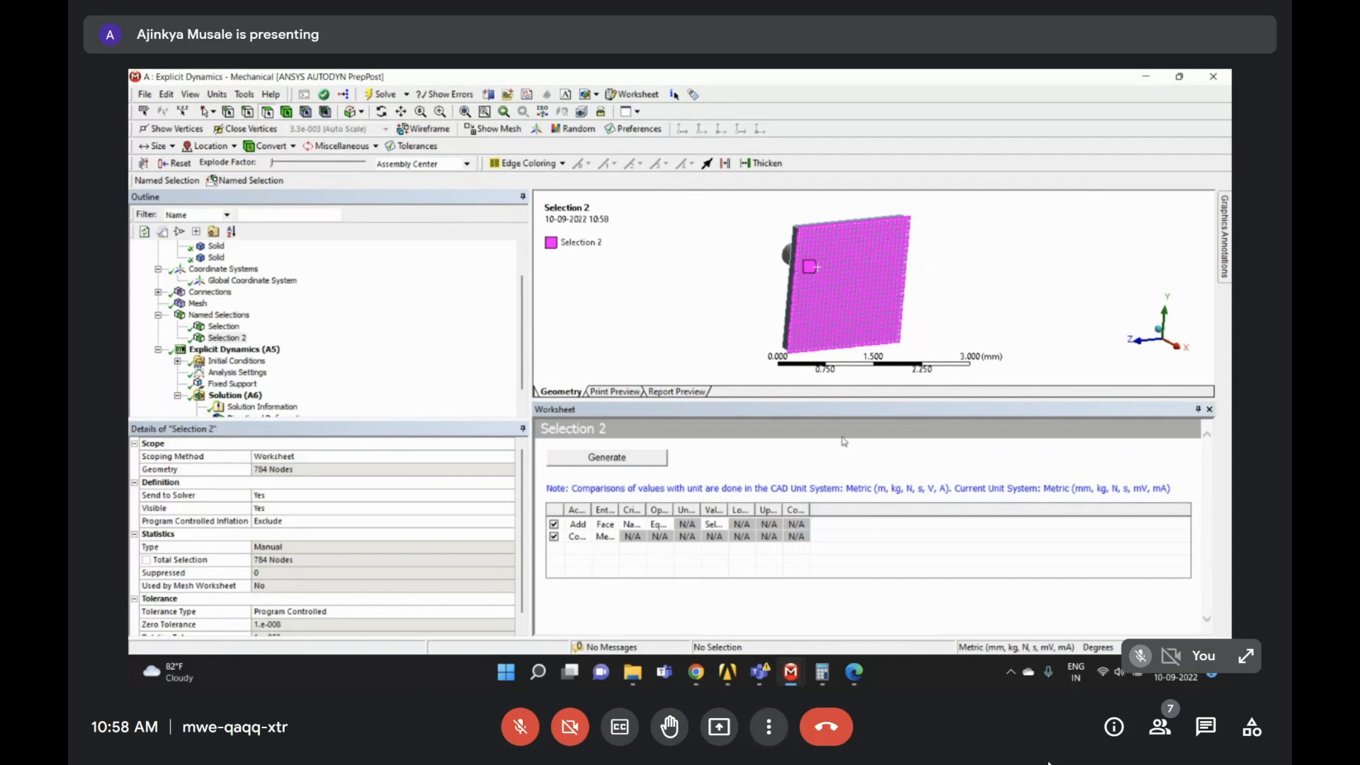
{"action": "left_click", "coordinate": [245, 337]}
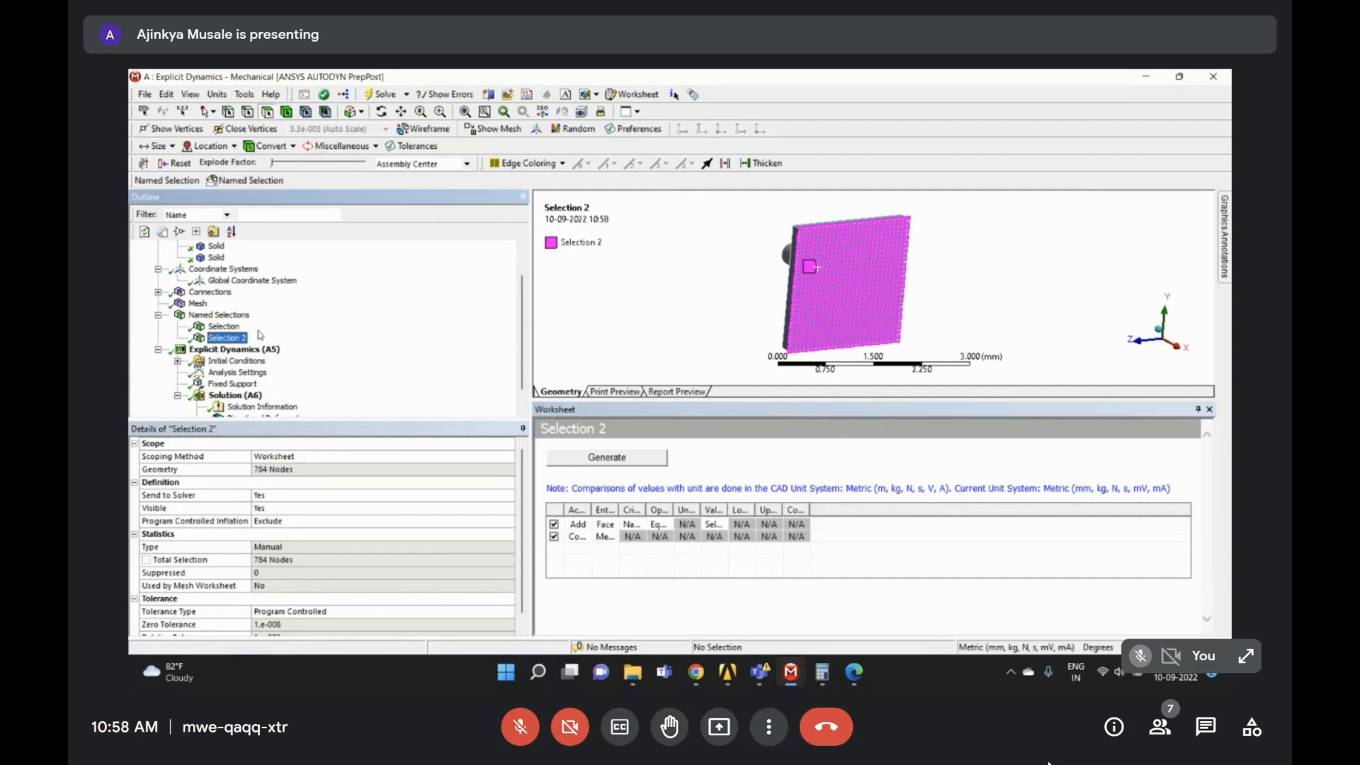
{"action": "scroll", "coordinate": [784, 220], "scroll_direction": "up", "scroll_amount": 5}
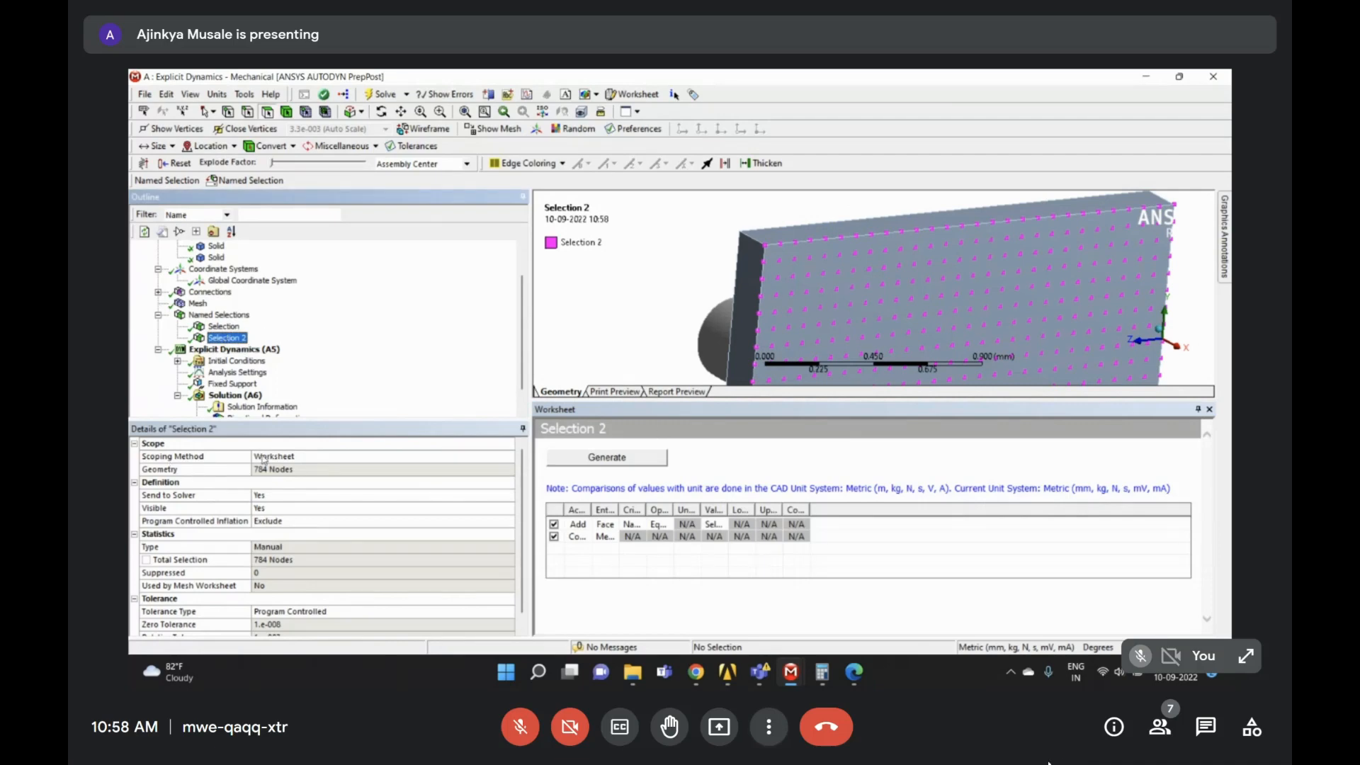
{"action": "left_click", "coordinate": [224, 326]}
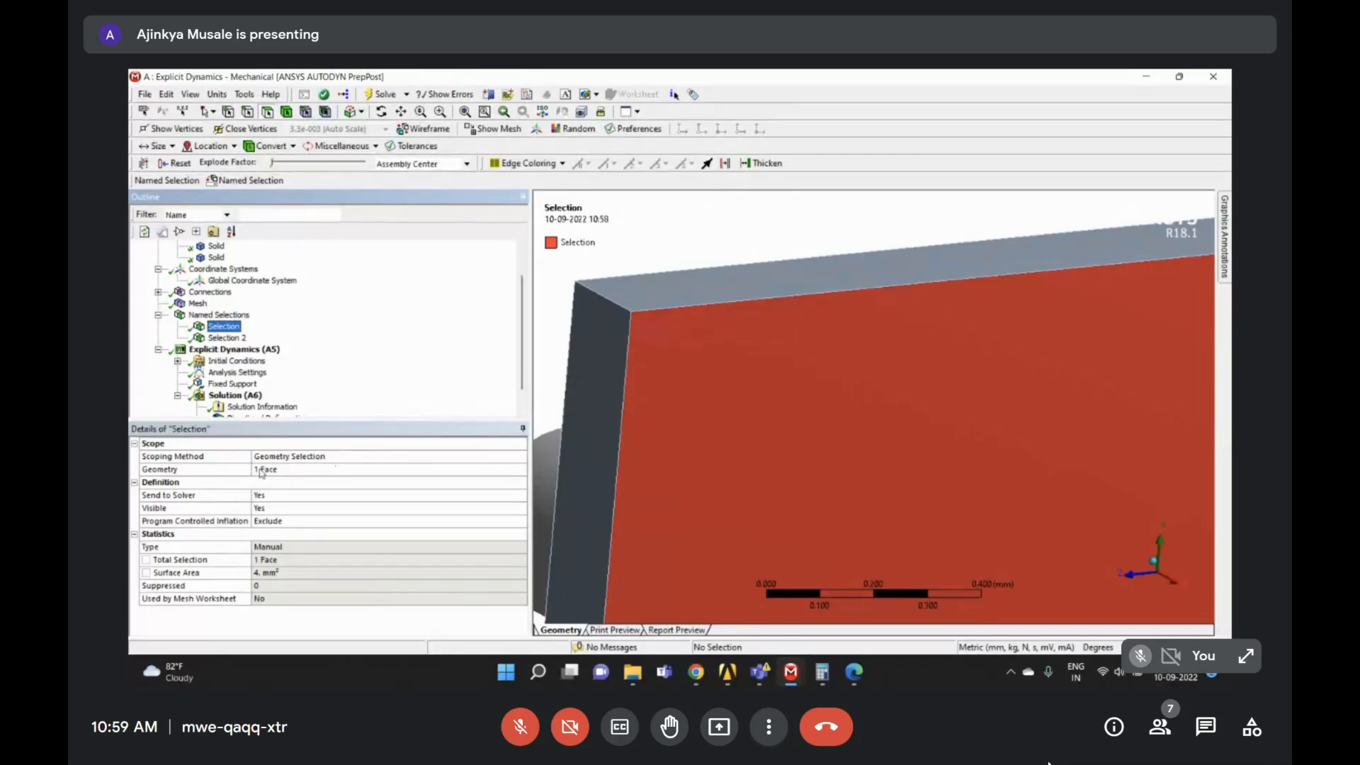
{"action": "left_click", "coordinate": [226, 339]}
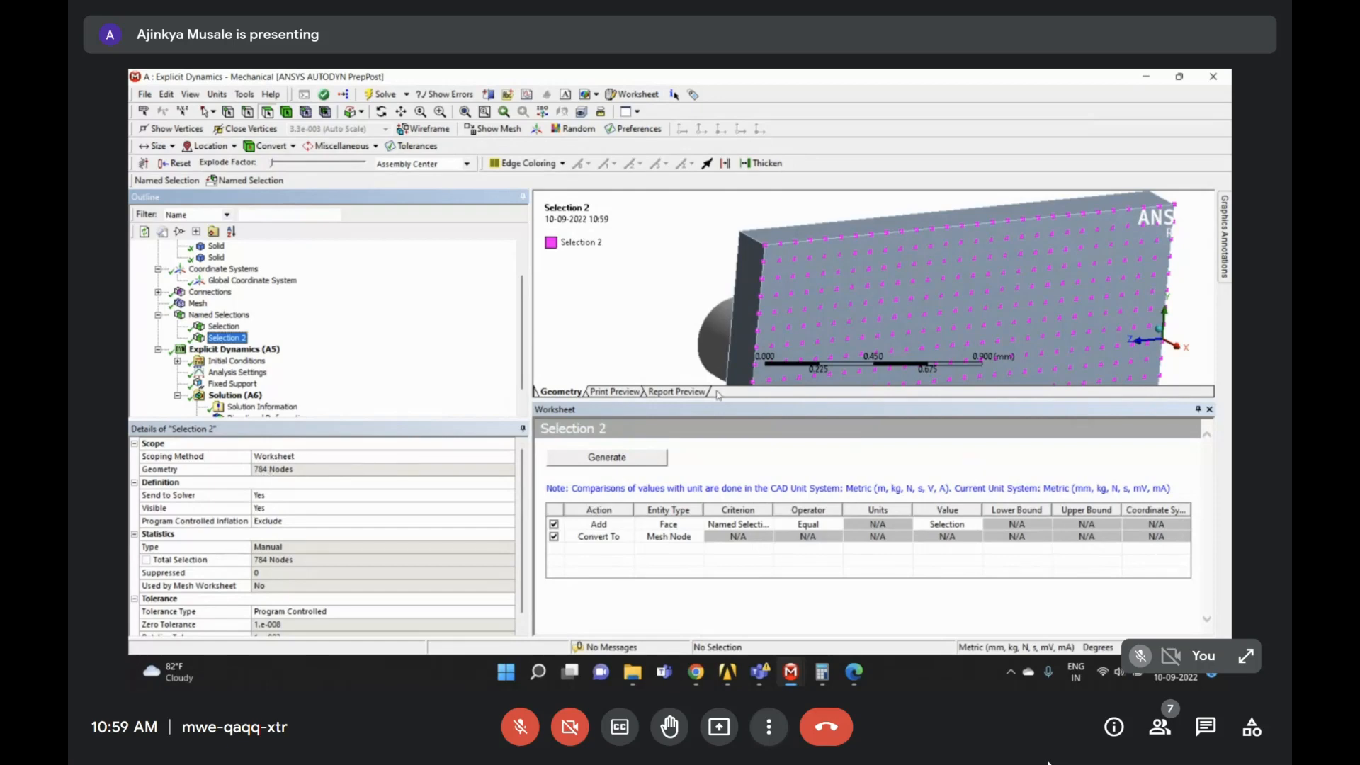
{"action": "scroll", "coordinate": [745, 357], "scroll_direction": "down", "scroll_amount": 3}
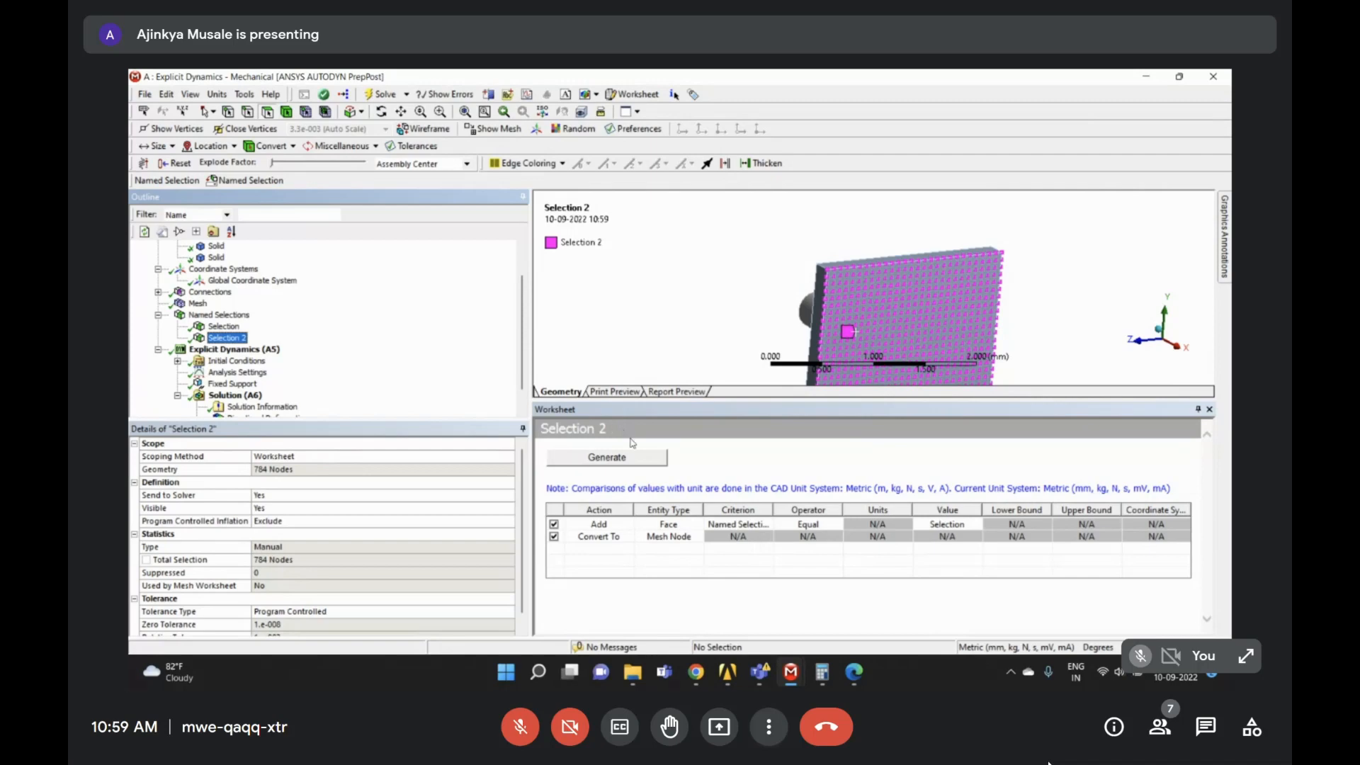
{"action": "middle_click_drag", "start_coordinate": [912, 240], "coordinate": [899, 284]}
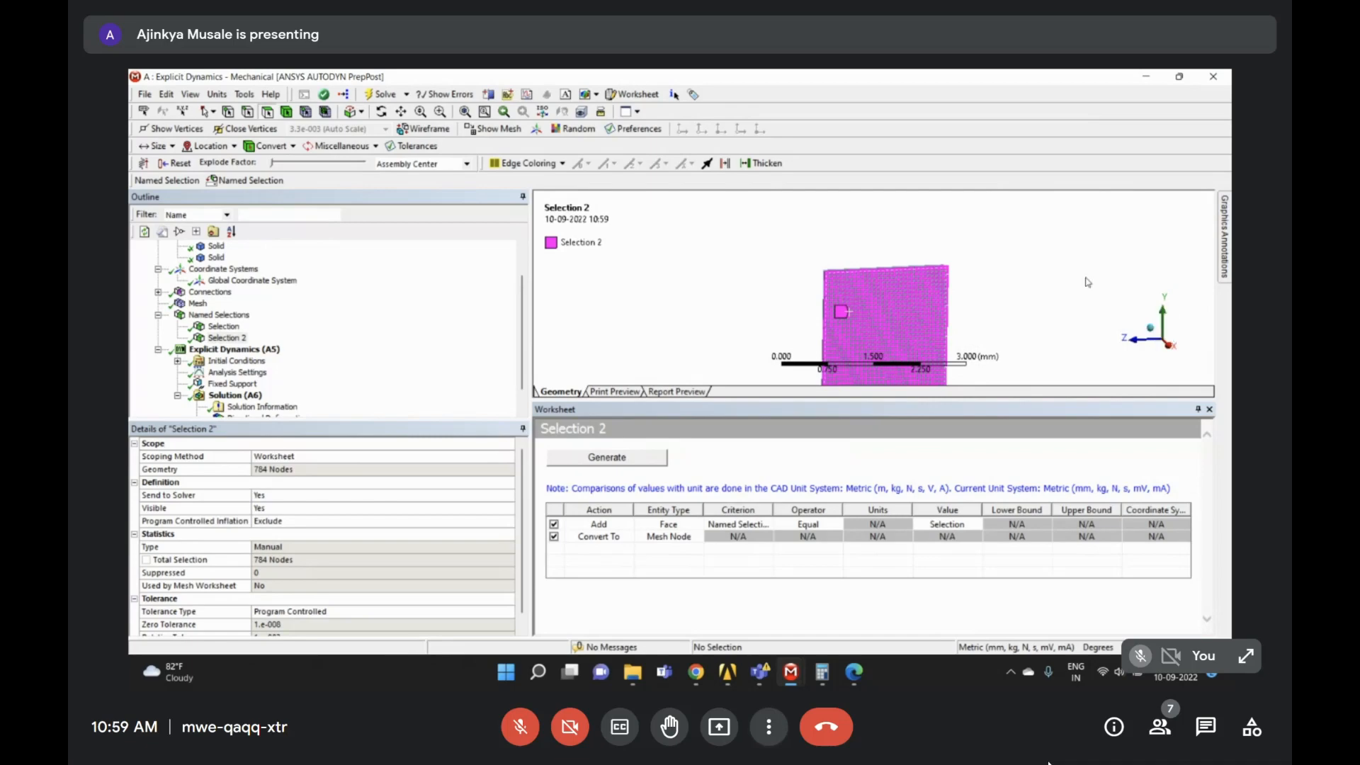
- Add a third criteria row to the Selection 2 worksheet
{"action": "right_click", "coordinate": [607, 553]}
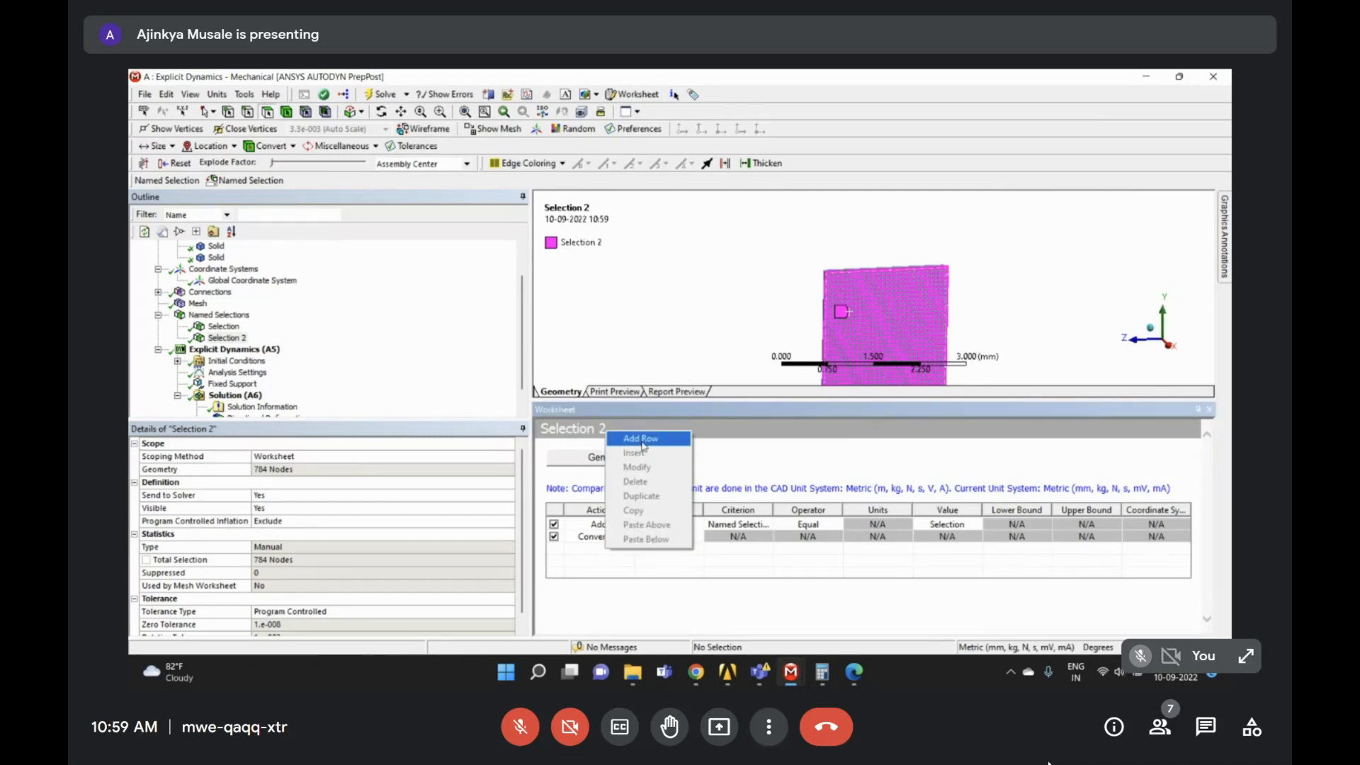
{"action": "left_click", "coordinate": [642, 439]}
{"action": "left_click", "coordinate": [617, 551]}
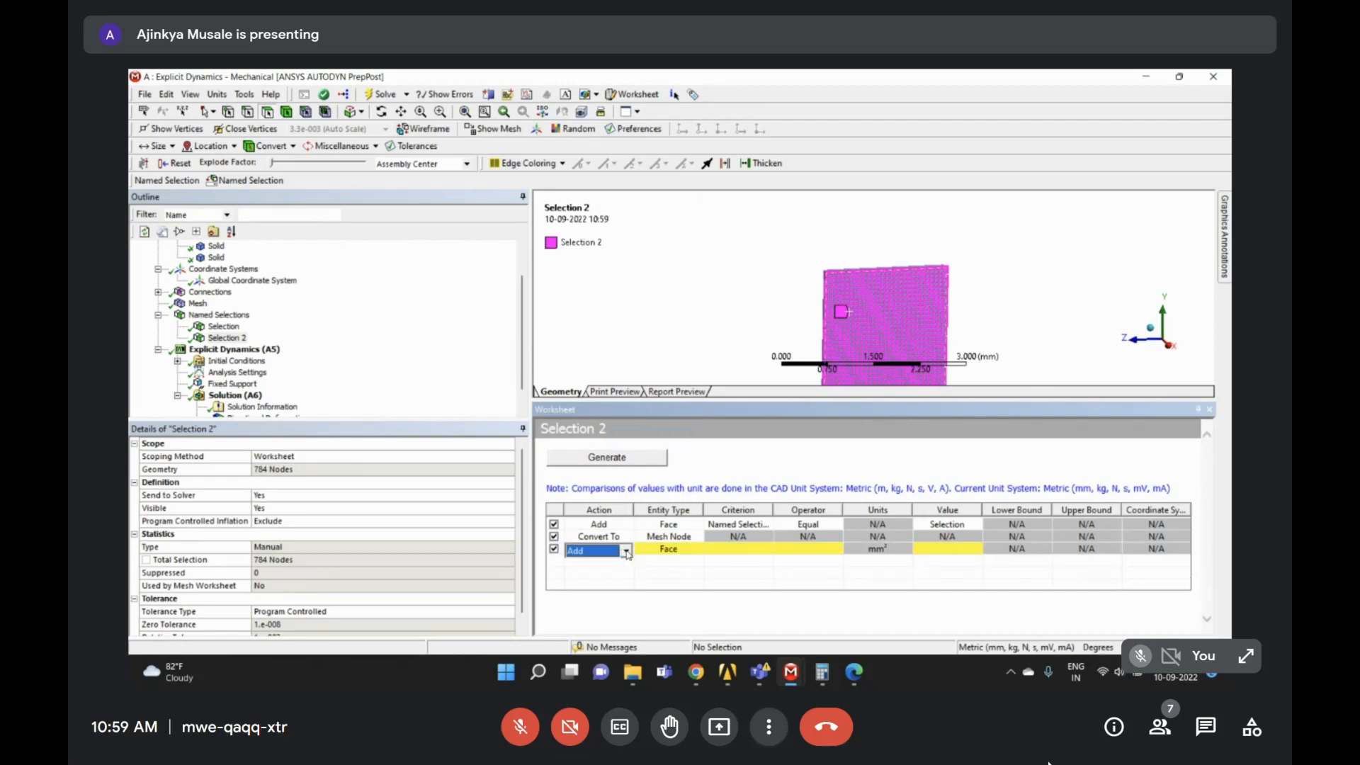
{"action": "left_click", "coordinate": [626, 551]}
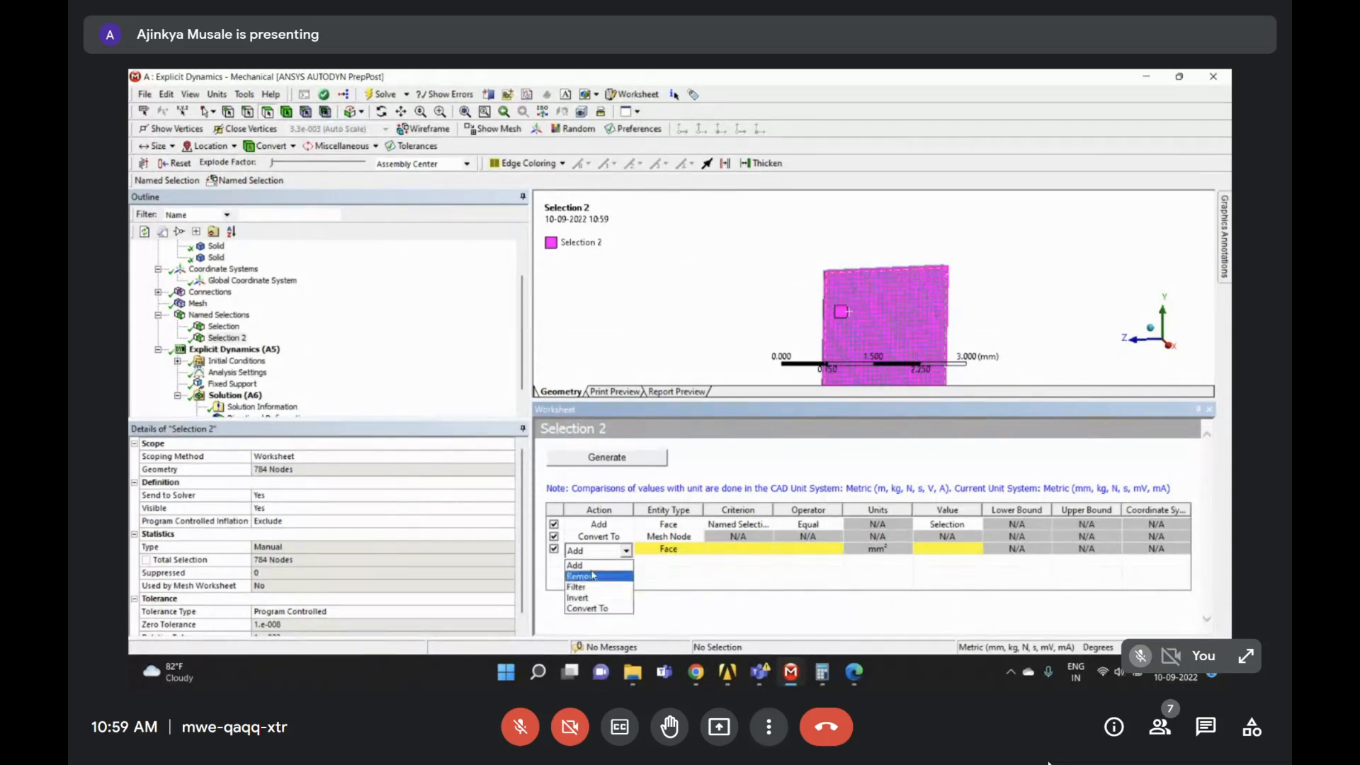
{"action": "left_click", "coordinate": [721, 482]}
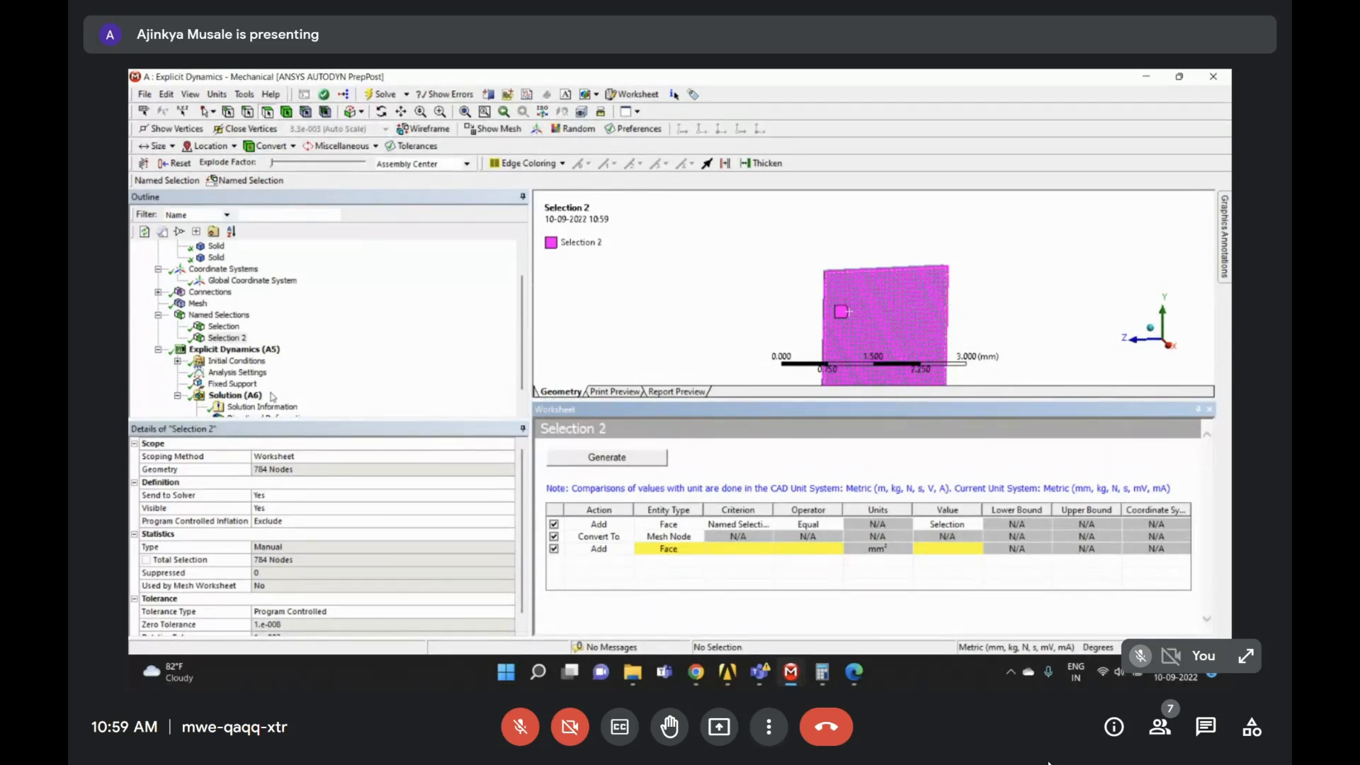
{"action": "left_click", "coordinate": [224, 325]}
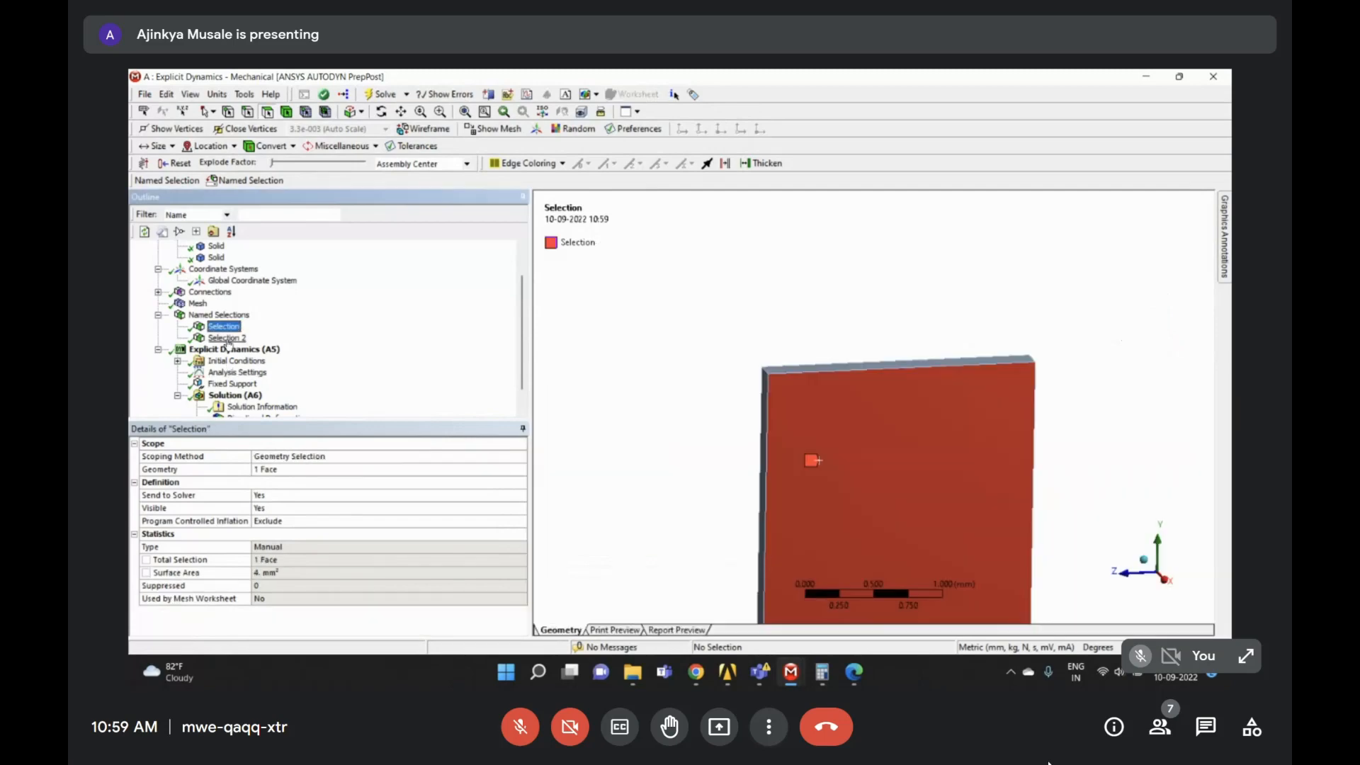
{"action": "left_click", "coordinate": [225, 337]}
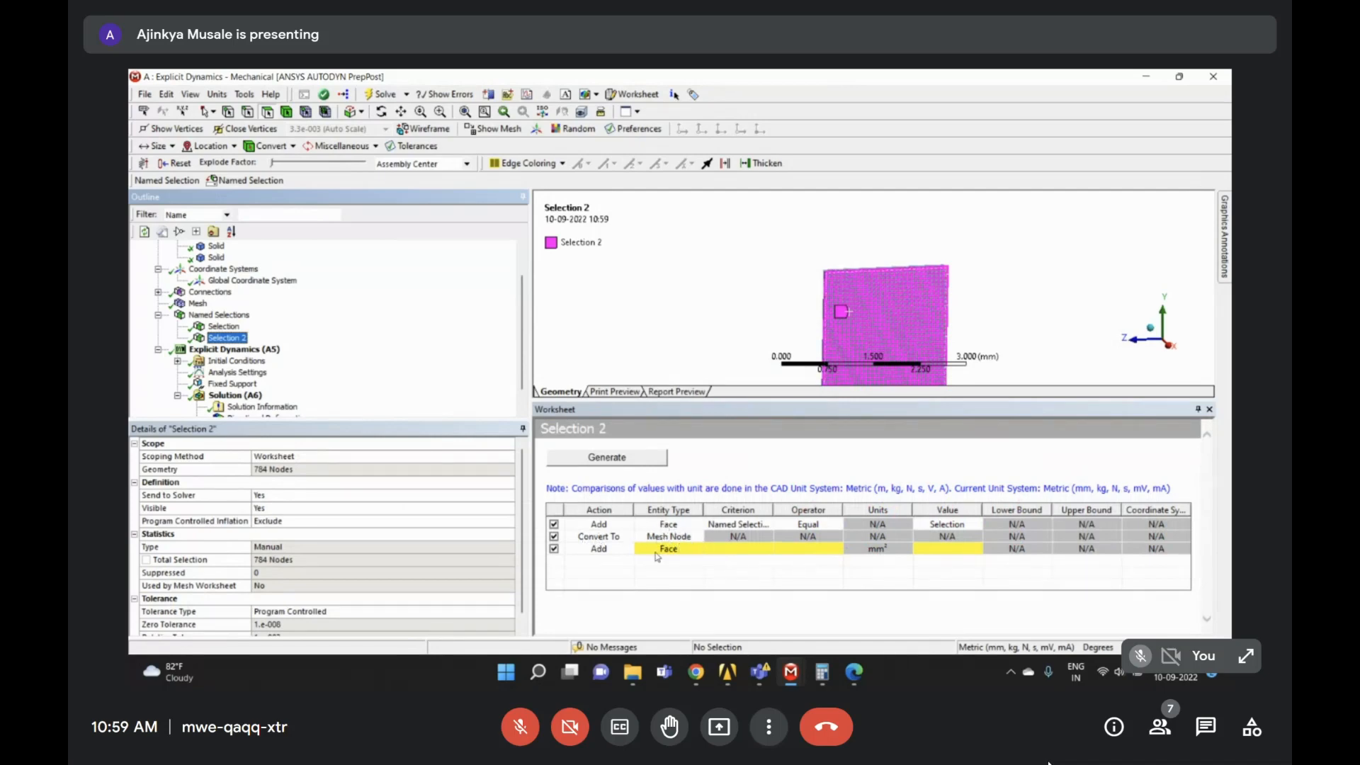
{"action": "scroll", "coordinate": [885, 325], "scroll_direction": "down", "scroll_amount": 3}
{"action": "right_click_drag", "start_coordinate": [838, 272], "coordinate": [912, 347]}
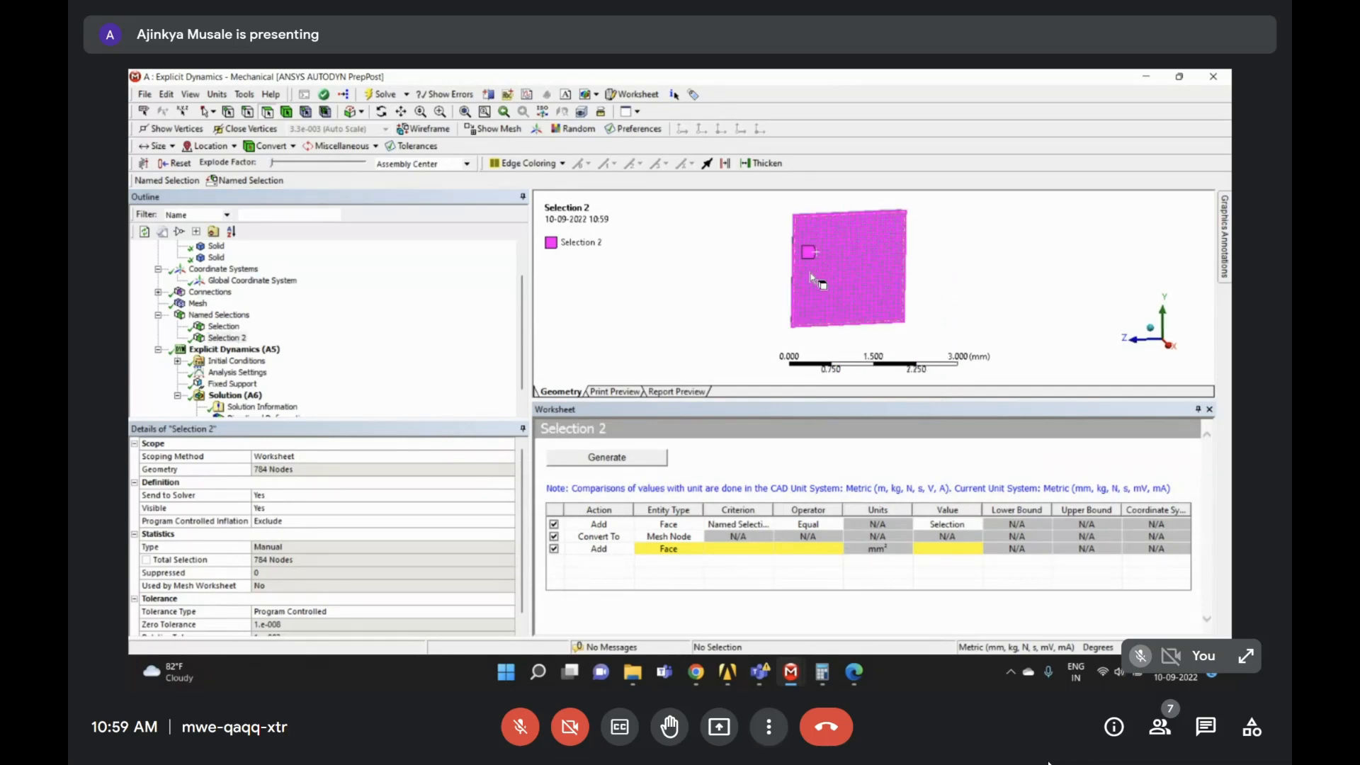
- Make the third row a Filter on Mesh Node by Location Y
{"action": "left_click", "coordinate": [612, 553]}
{"action": "left_click", "coordinate": [613, 551]}
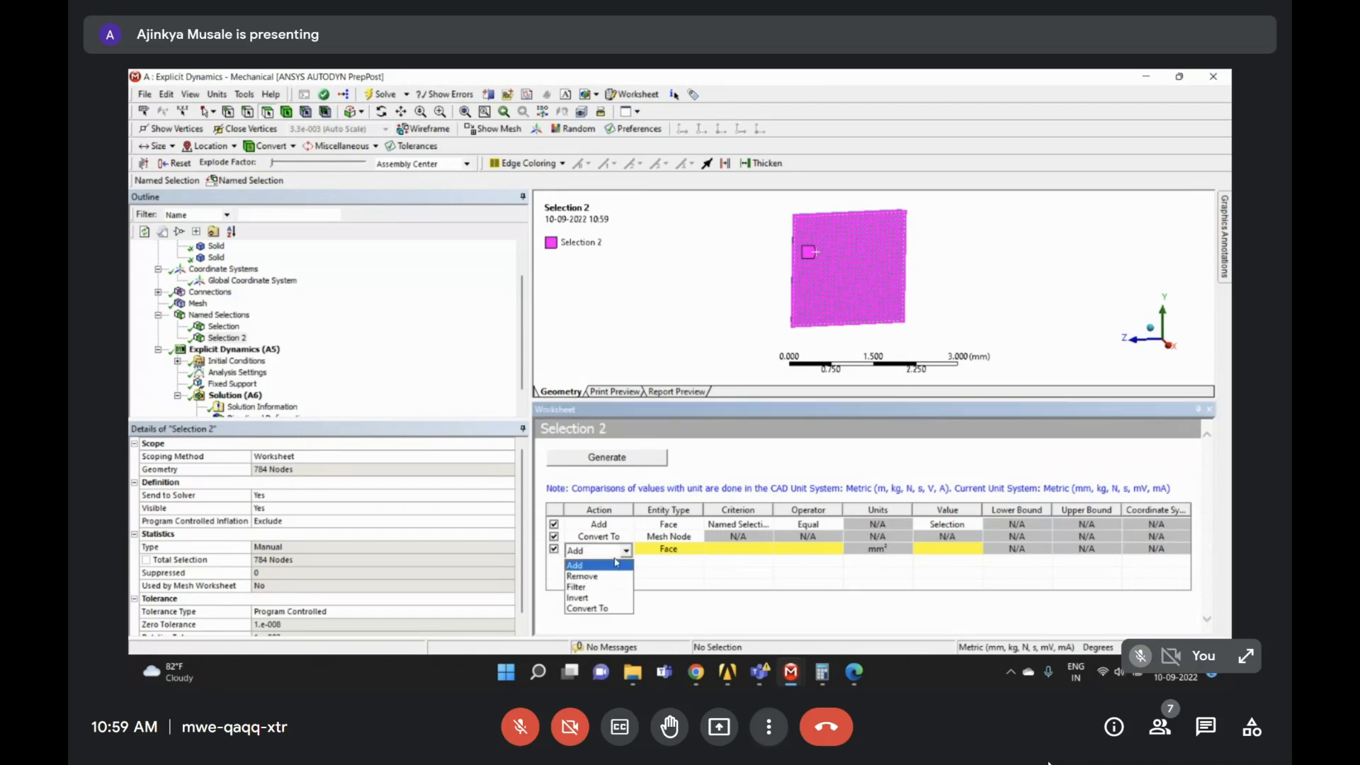
{"action": "left_click", "coordinate": [621, 573]}
{"action": "left_click", "coordinate": [666, 550]}
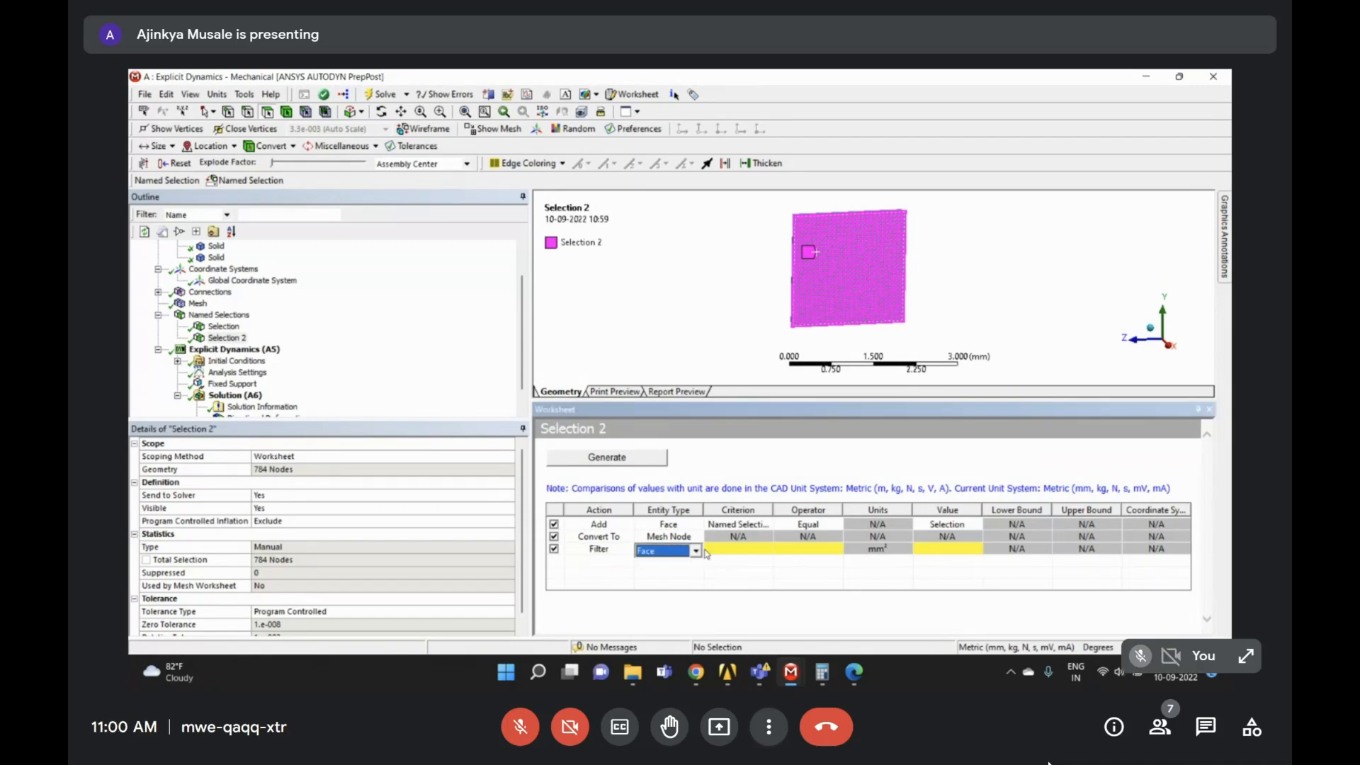
{"action": "left_click", "coordinate": [667, 551]}
{"action": "left_click", "coordinate": [667, 608]}
{"action": "left_click", "coordinate": [750, 550]}
{"action": "left_click", "coordinate": [766, 551]}
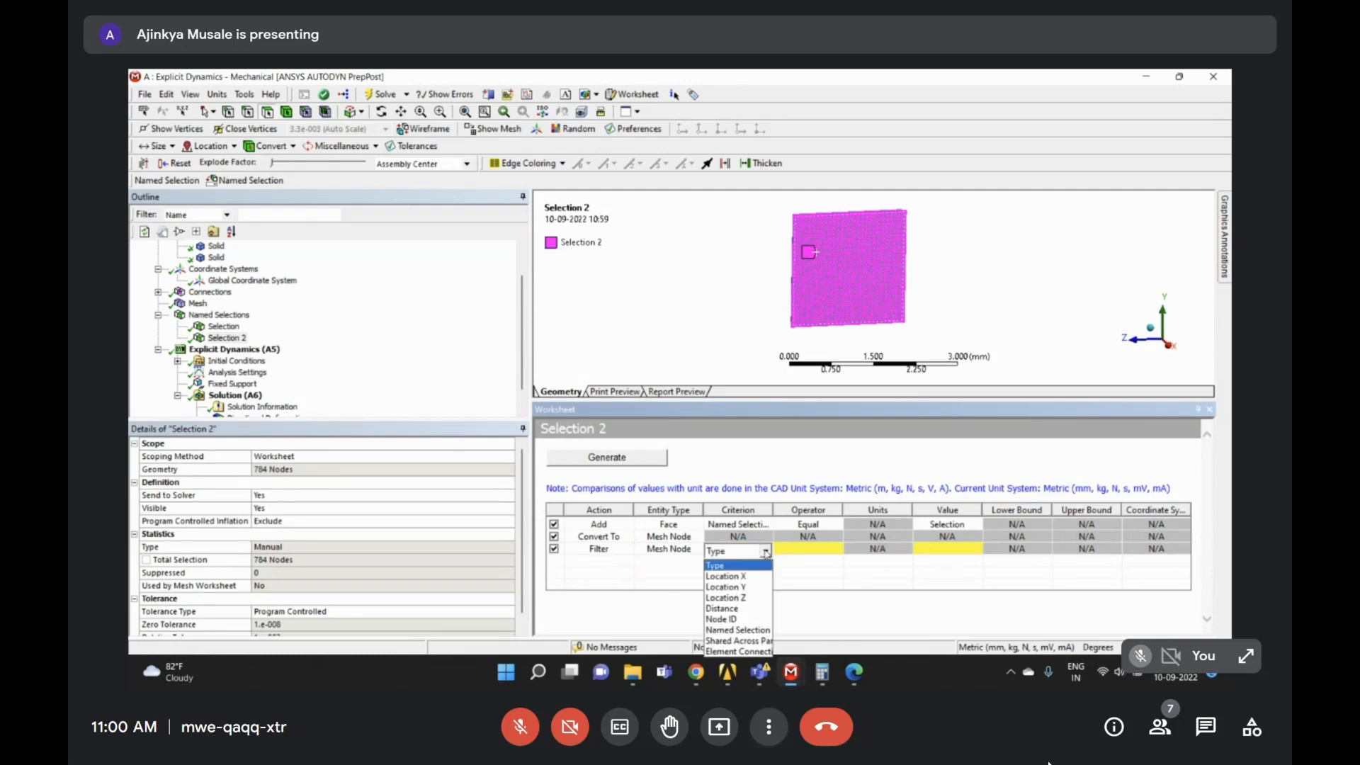
{"action": "left_click", "coordinate": [741, 587]}
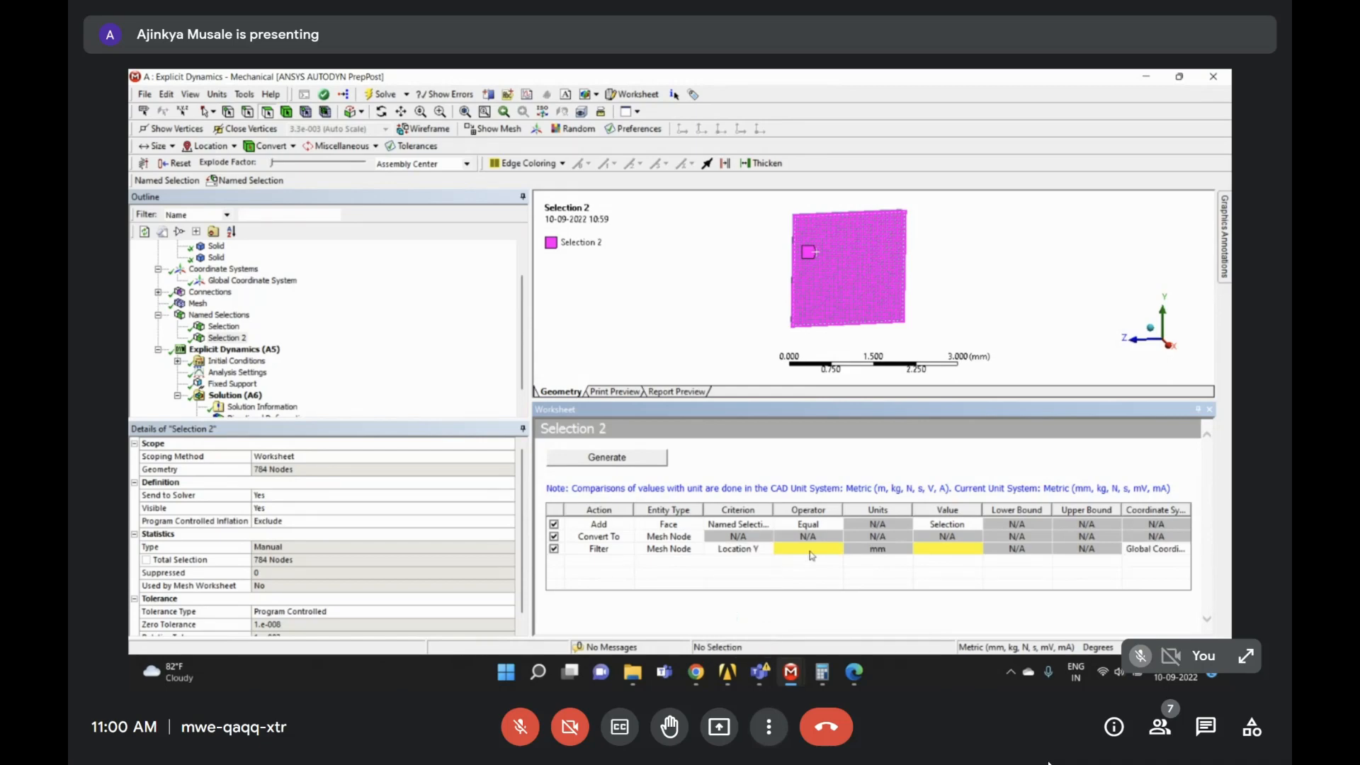
- Set the filter operator to Greater Than with a value of 0
{"action": "left_click", "coordinate": [814, 550]}
{"action": "left_click", "coordinate": [834, 552]}
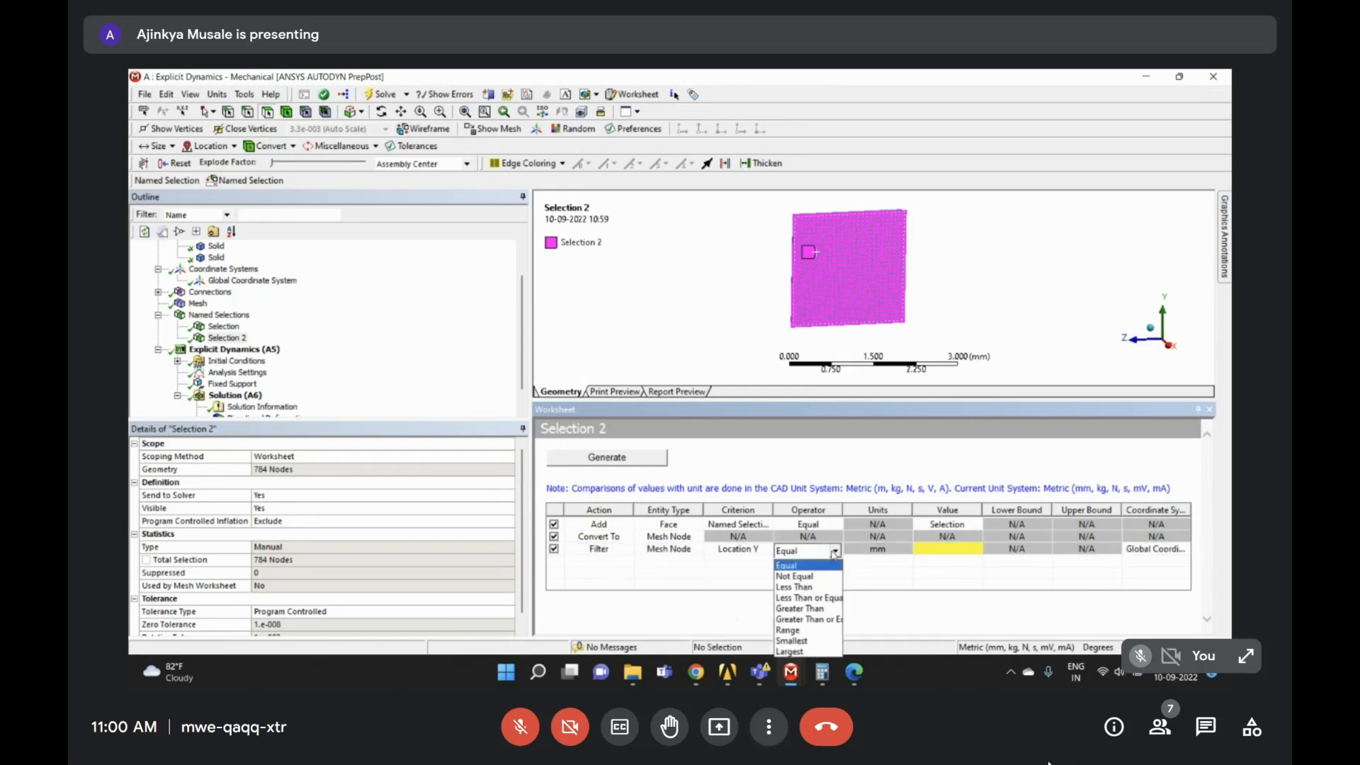
{"action": "left_click", "coordinate": [818, 609]}
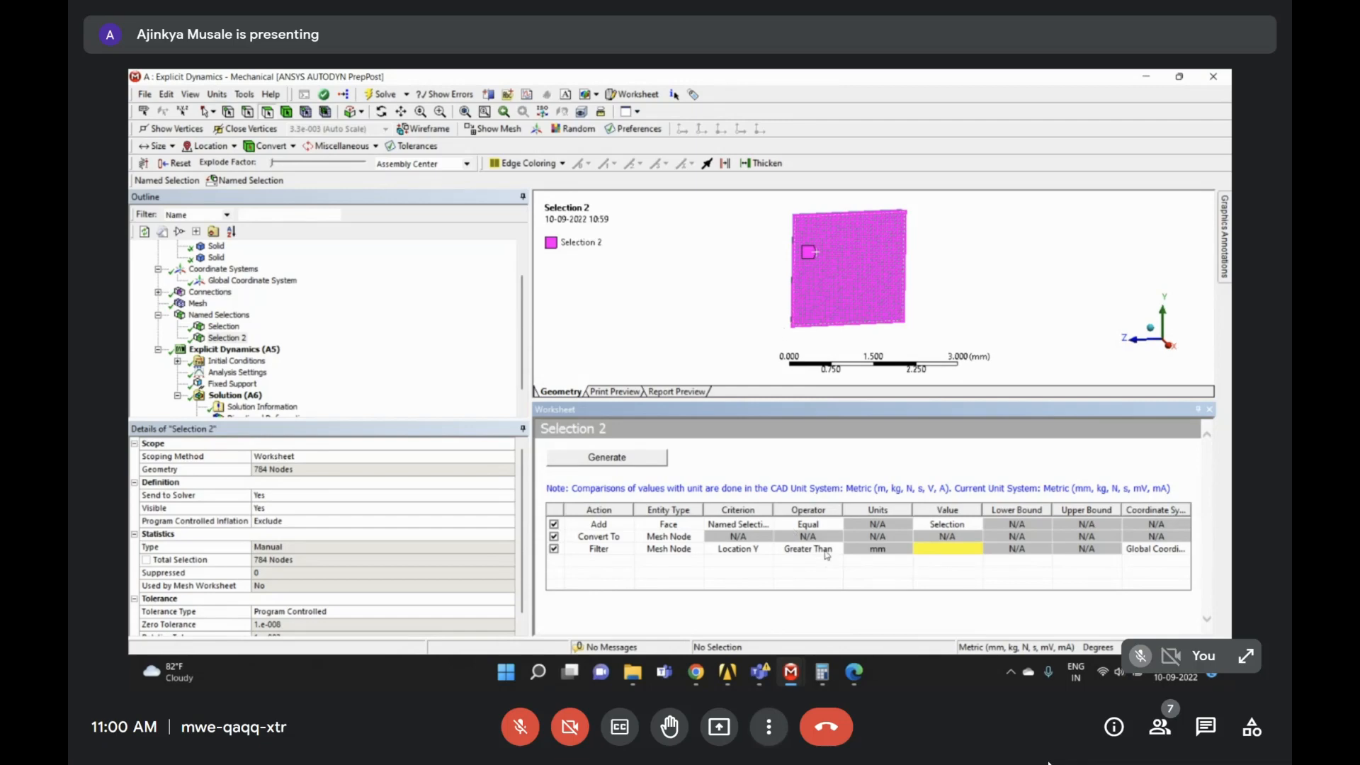
{"action": "left_click", "coordinate": [963, 556]}
{"action": "left_click", "coordinate": [961, 556]}
{"action": "key", "text": "Return"}
- Confirm the filter value, then switch to the D : Static Structural window while solving
{"action": "left_click", "coordinate": [1013, 287]}
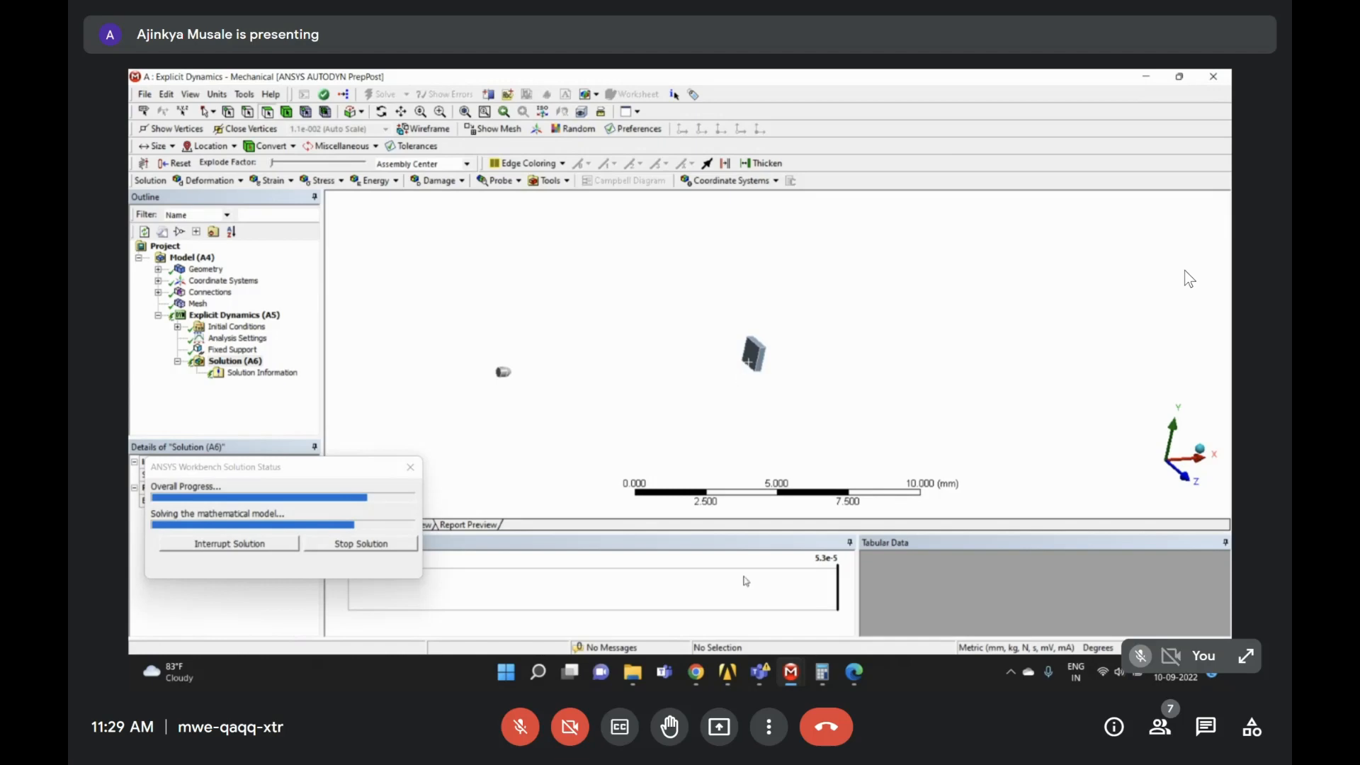
{"action": "left_click", "coordinate": [791, 671]}
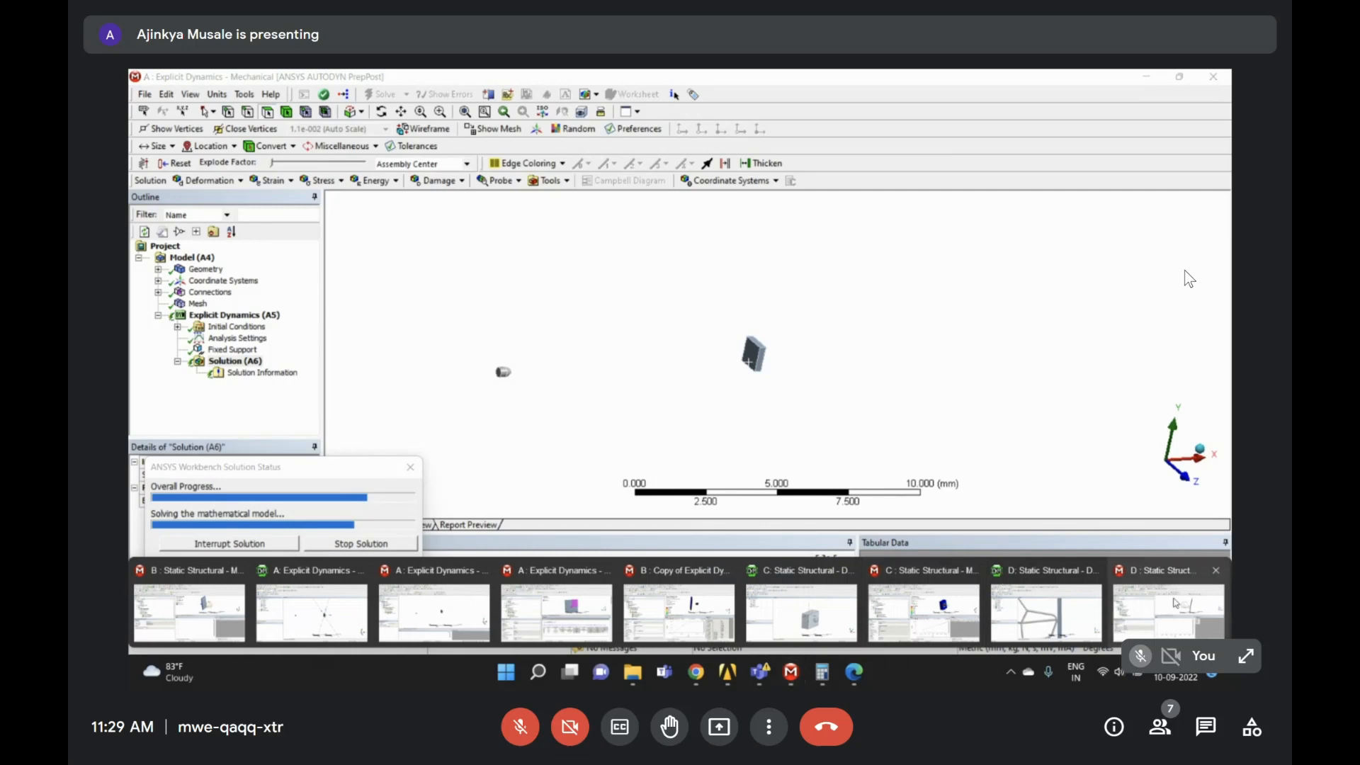
{"action": "left_click", "coordinate": [1169, 610]}
- Insert an Equivalent Stress result under the roll-cage Solution
{"action": "scroll", "coordinate": [869, 317], "scroll_direction": "down", "scroll_amount": 3}
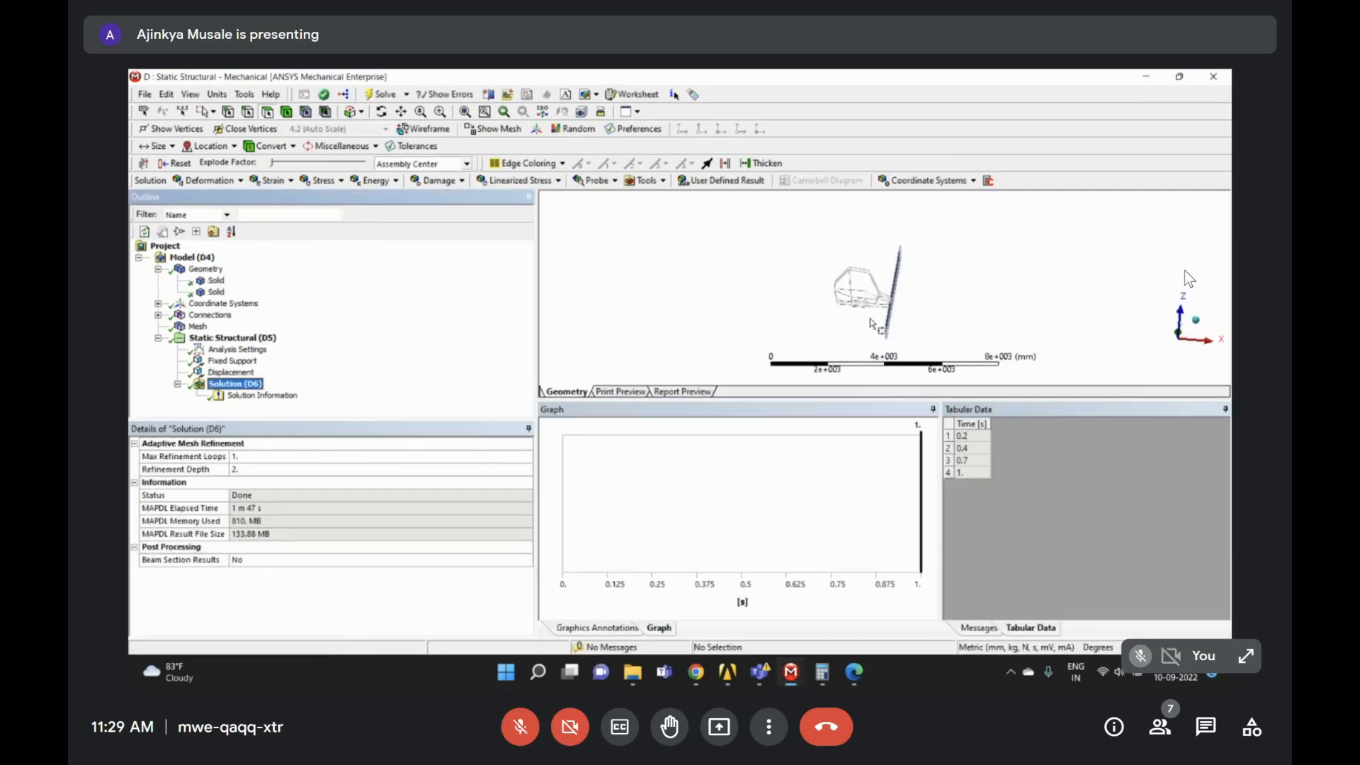
{"action": "middle_click_drag", "start_coordinate": [870, 317], "coordinate": [895, 312]}
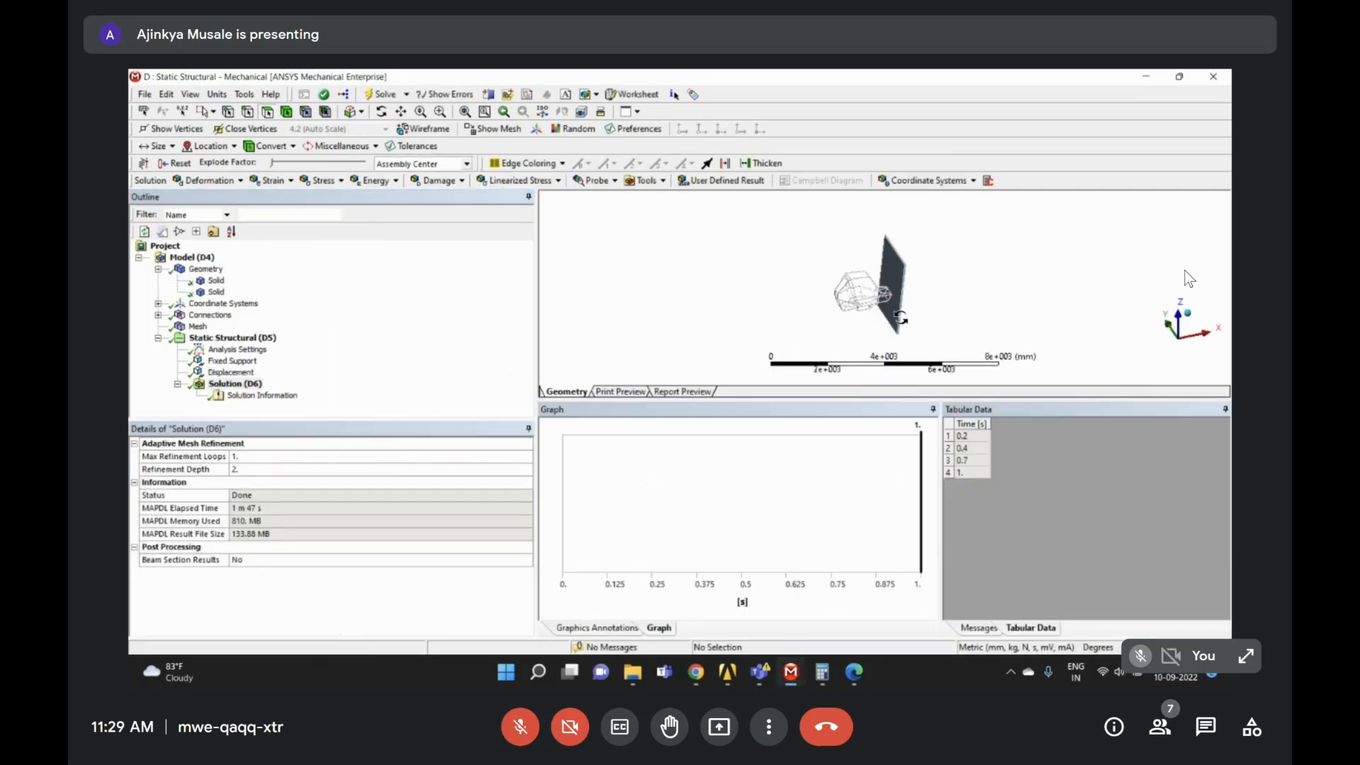
{"action": "right_click", "coordinate": [234, 383]}
{"action": "mouse_move", "coordinate": [283, 389]}
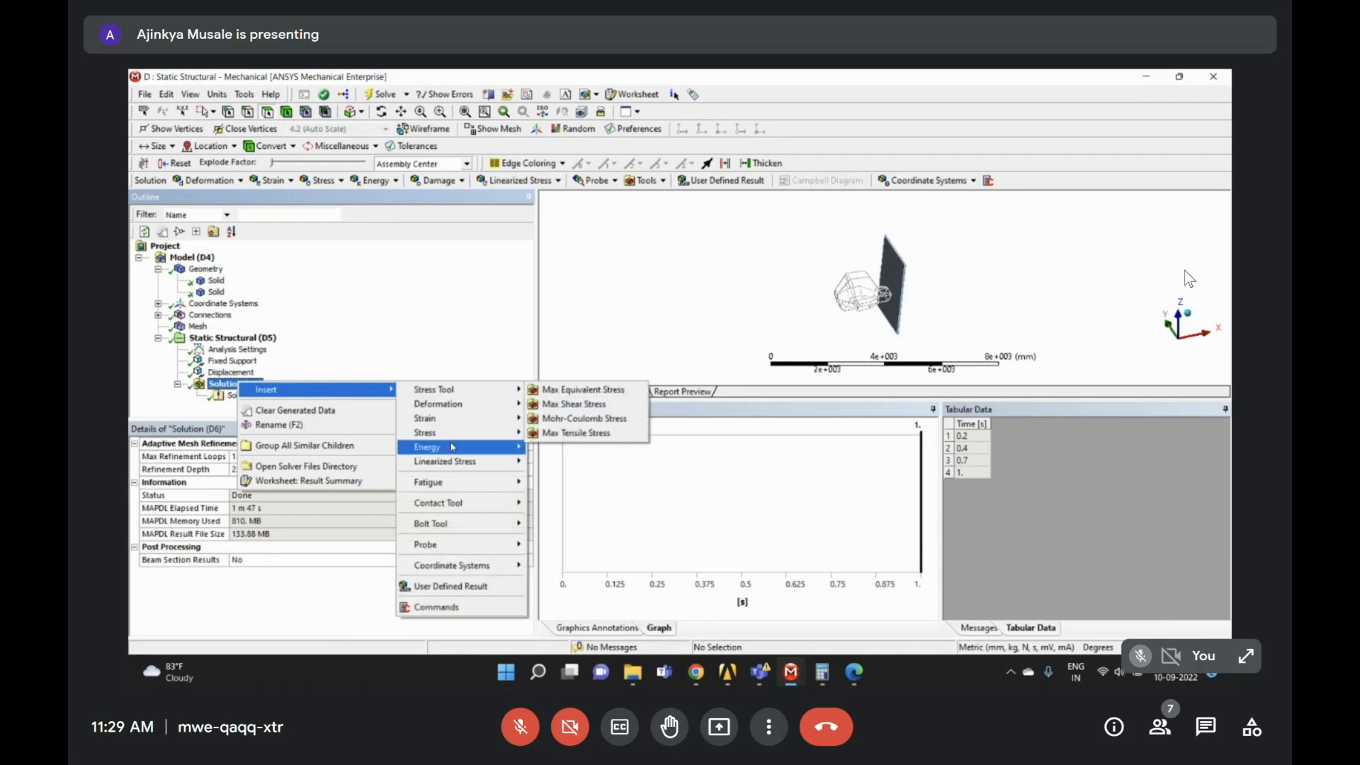
{"action": "mouse_move", "coordinate": [429, 432]}
{"action": "left_click", "coordinate": [580, 433]}
- Add an X-axis Directional Deformation result and evaluate all results
{"action": "right_click", "coordinate": [234, 383]}
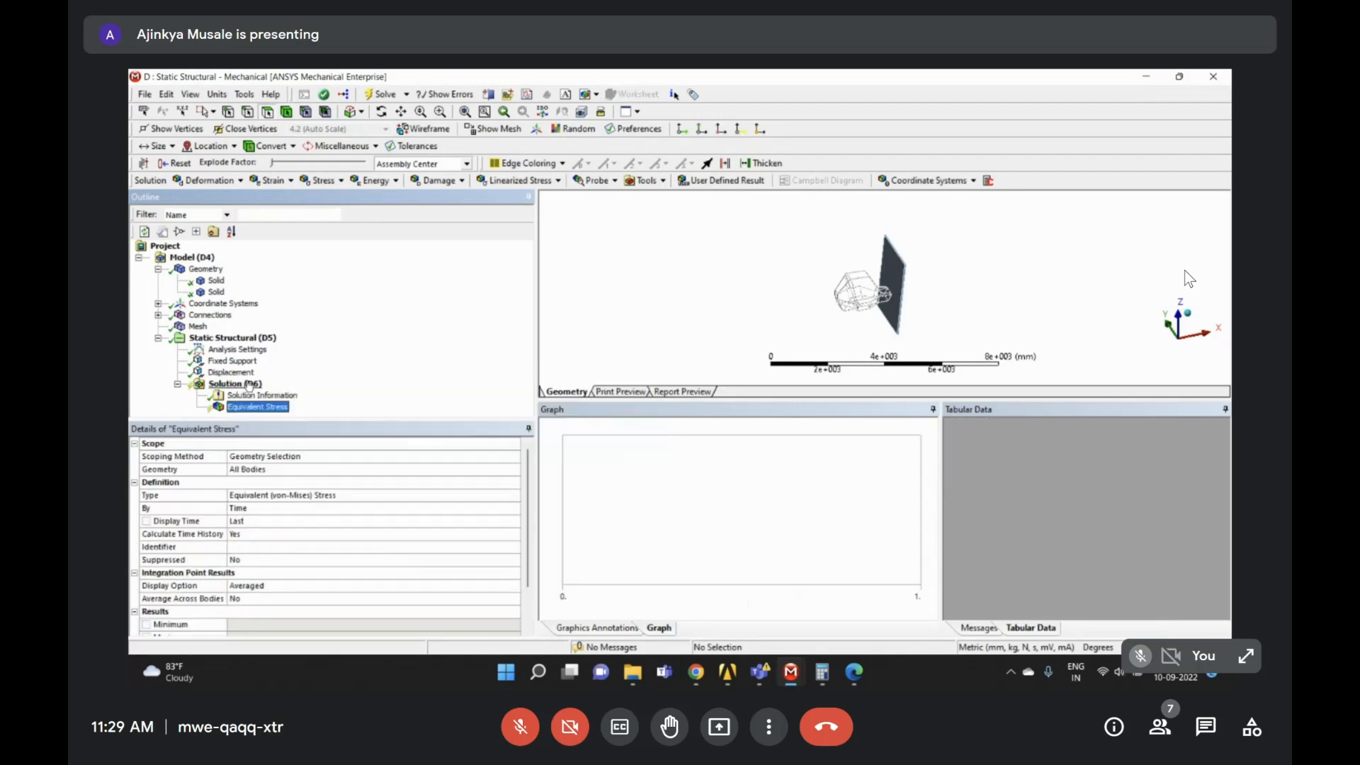
{"action": "mouse_move", "coordinate": [282, 393]}
{"action": "mouse_move", "coordinate": [457, 407]}
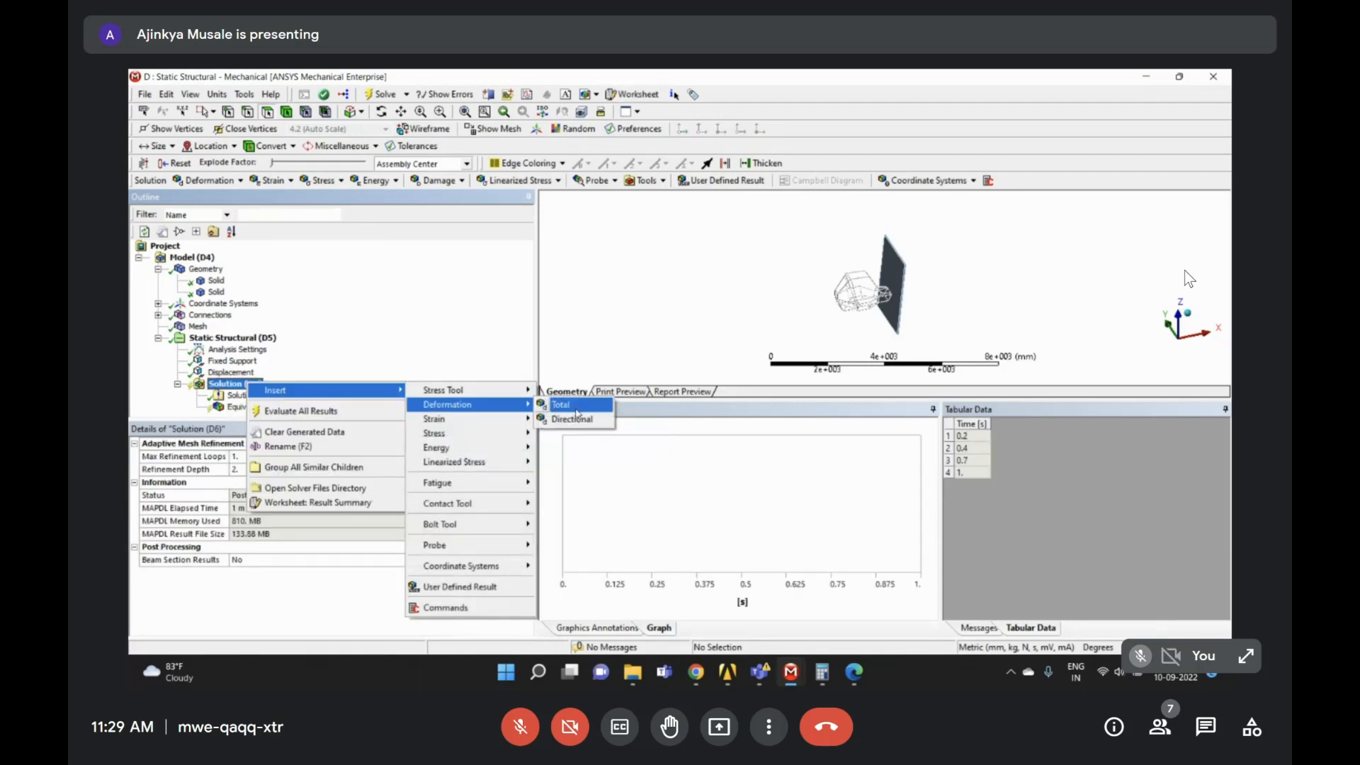
{"action": "left_click", "coordinate": [590, 418]}
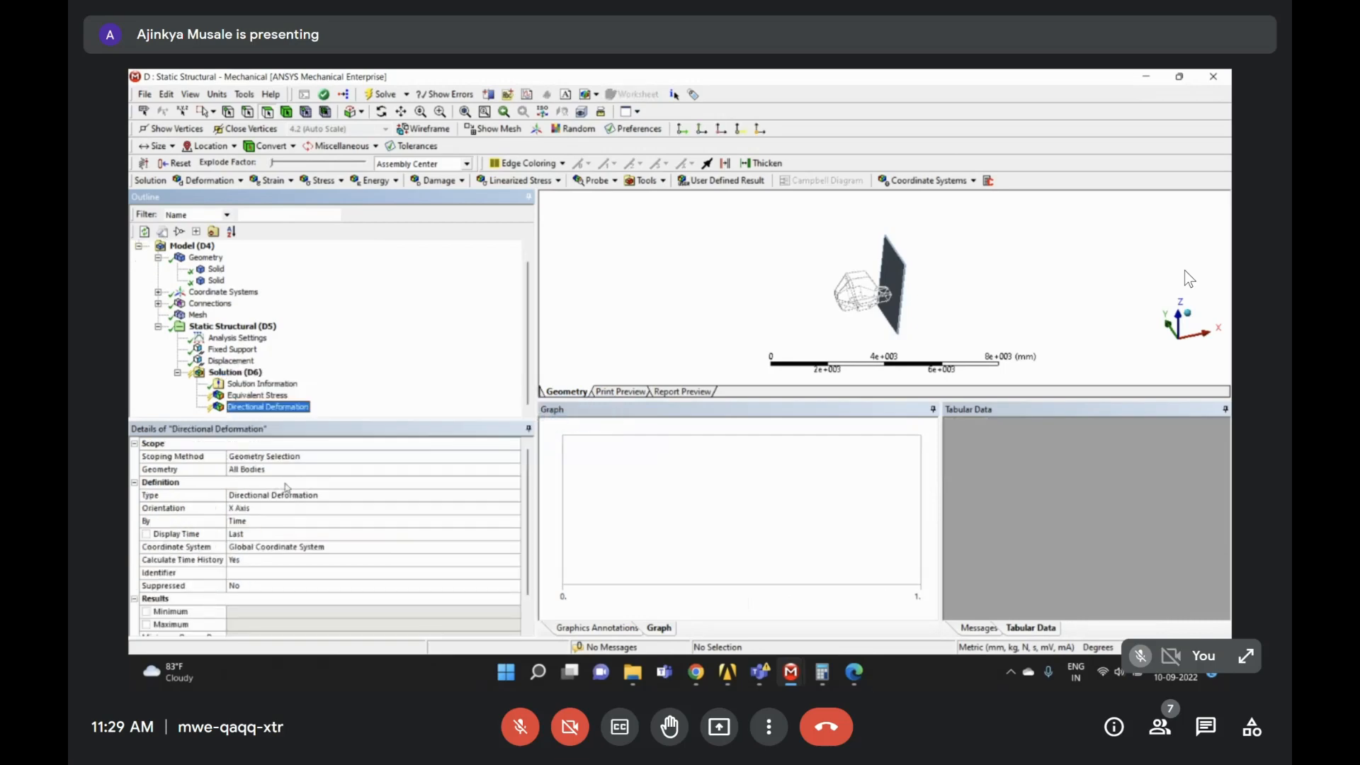
{"action": "right_click", "coordinate": [284, 411]}
{"action": "left_click", "coordinate": [333, 435]}
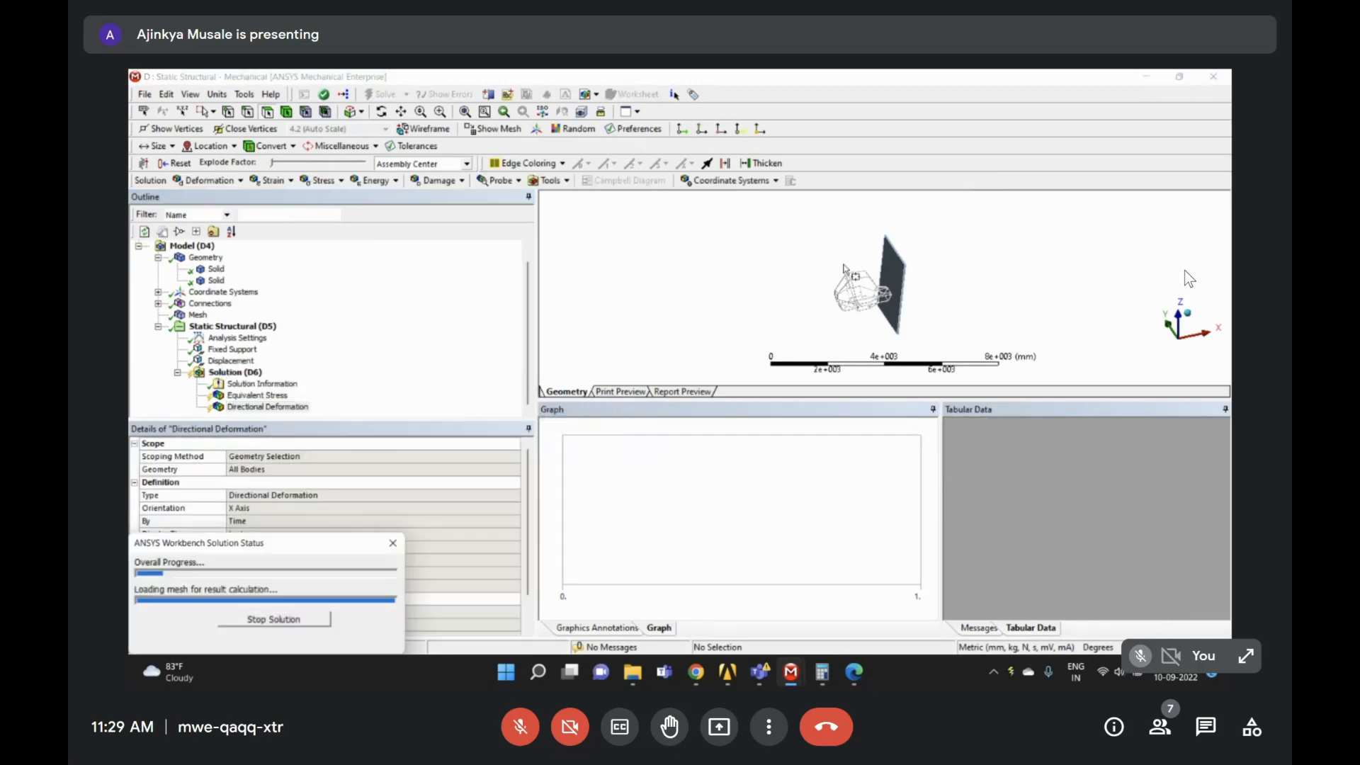
- Overlay the undeformed wireframe on the results and reset the window layout
{"action": "scroll", "coordinate": [970, 298], "scroll_direction": "up", "scroll_amount": 5}
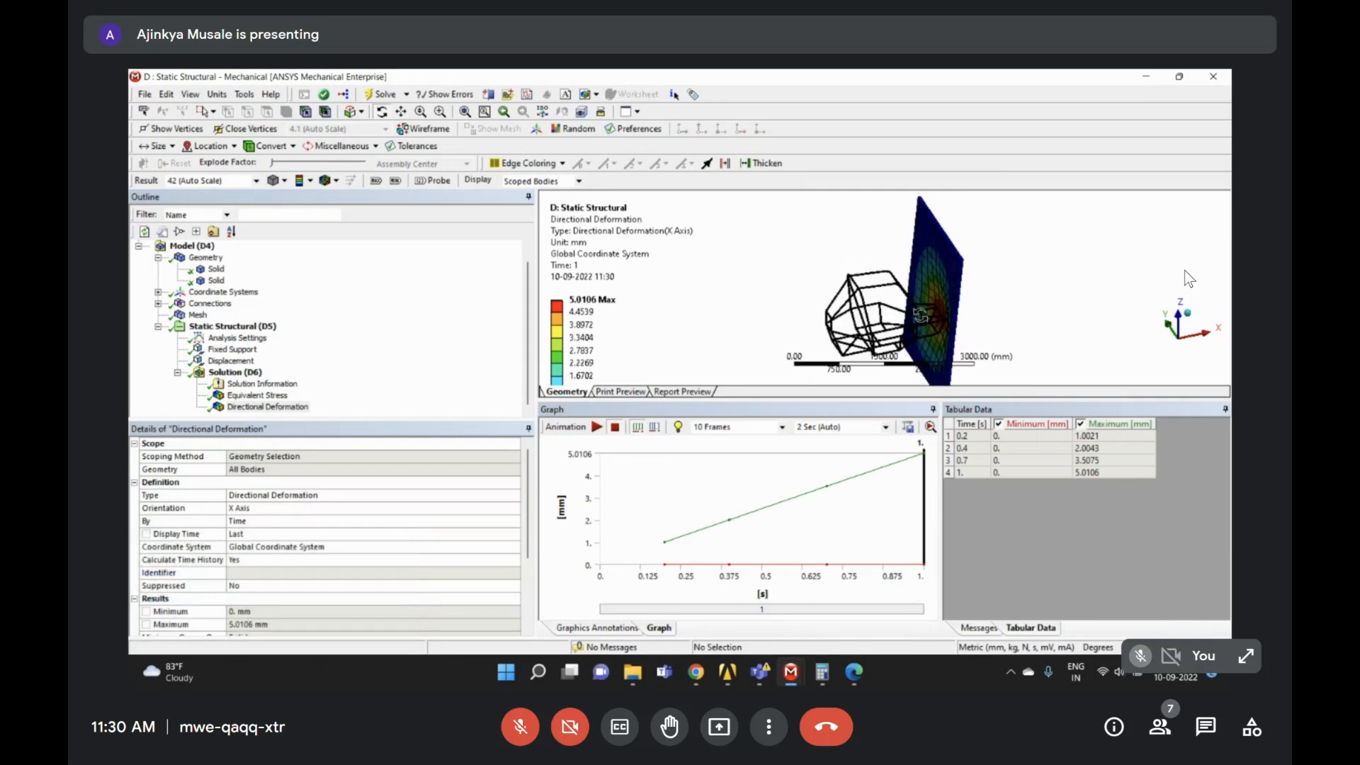
{"action": "left_click_drag", "start_coordinate": [970, 298], "coordinate": [980, 294]}
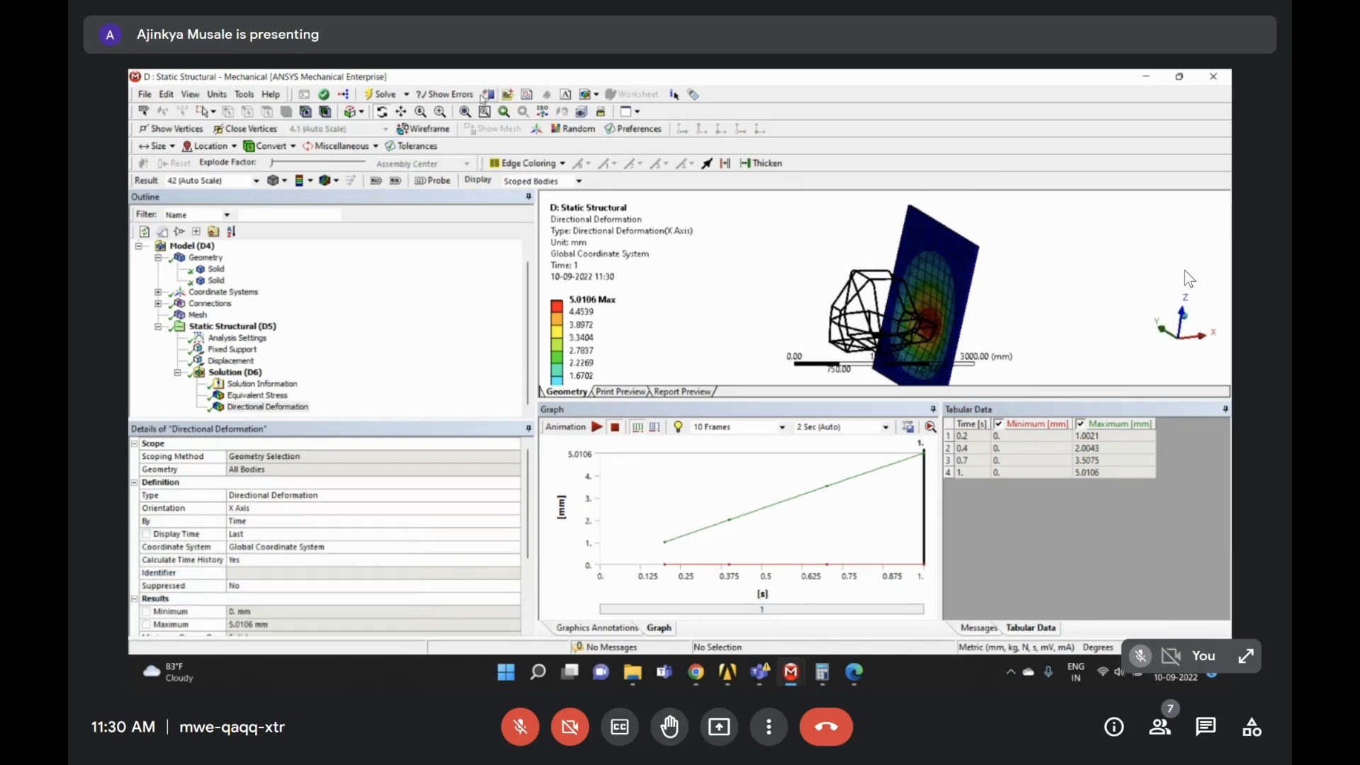
{"action": "left_click", "coordinate": [328, 181]}
{"action": "left_click", "coordinate": [341, 212]}
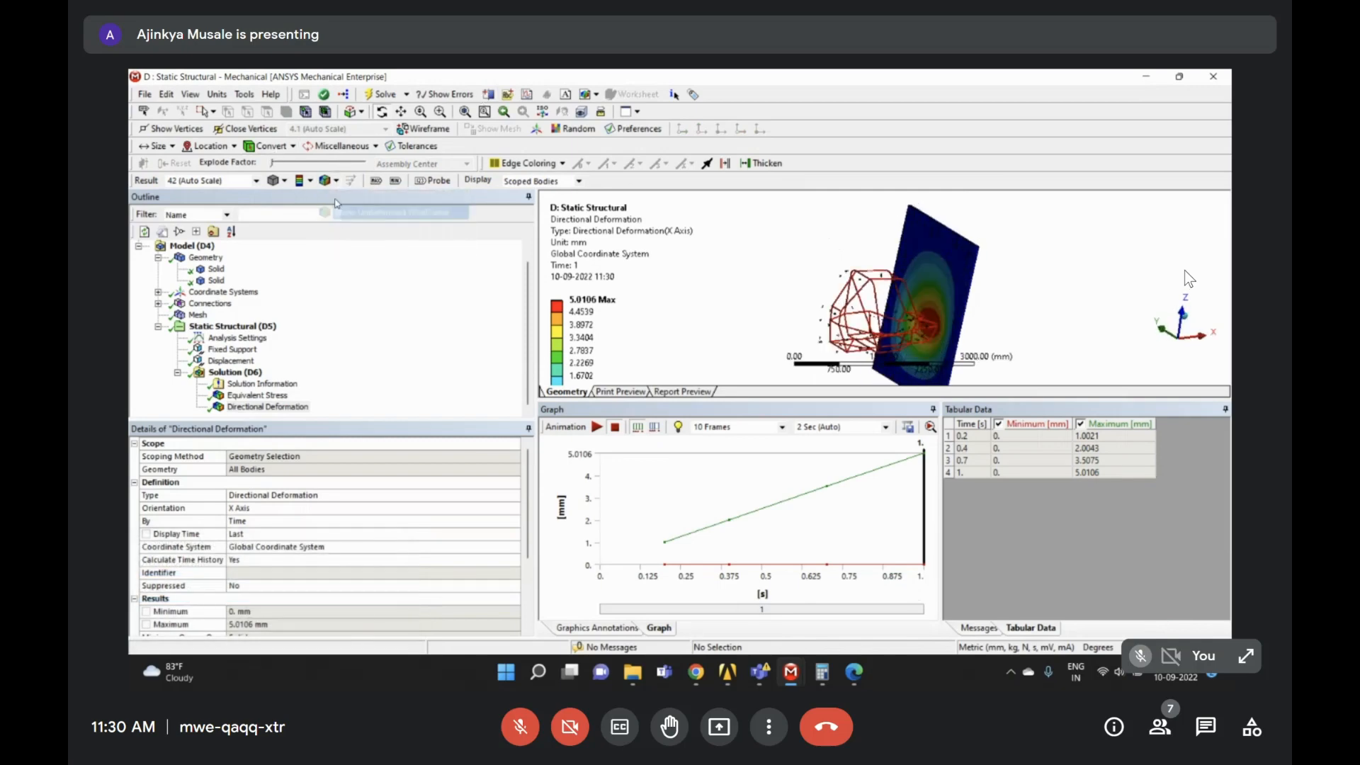
{"action": "left_click", "coordinate": [190, 94]}
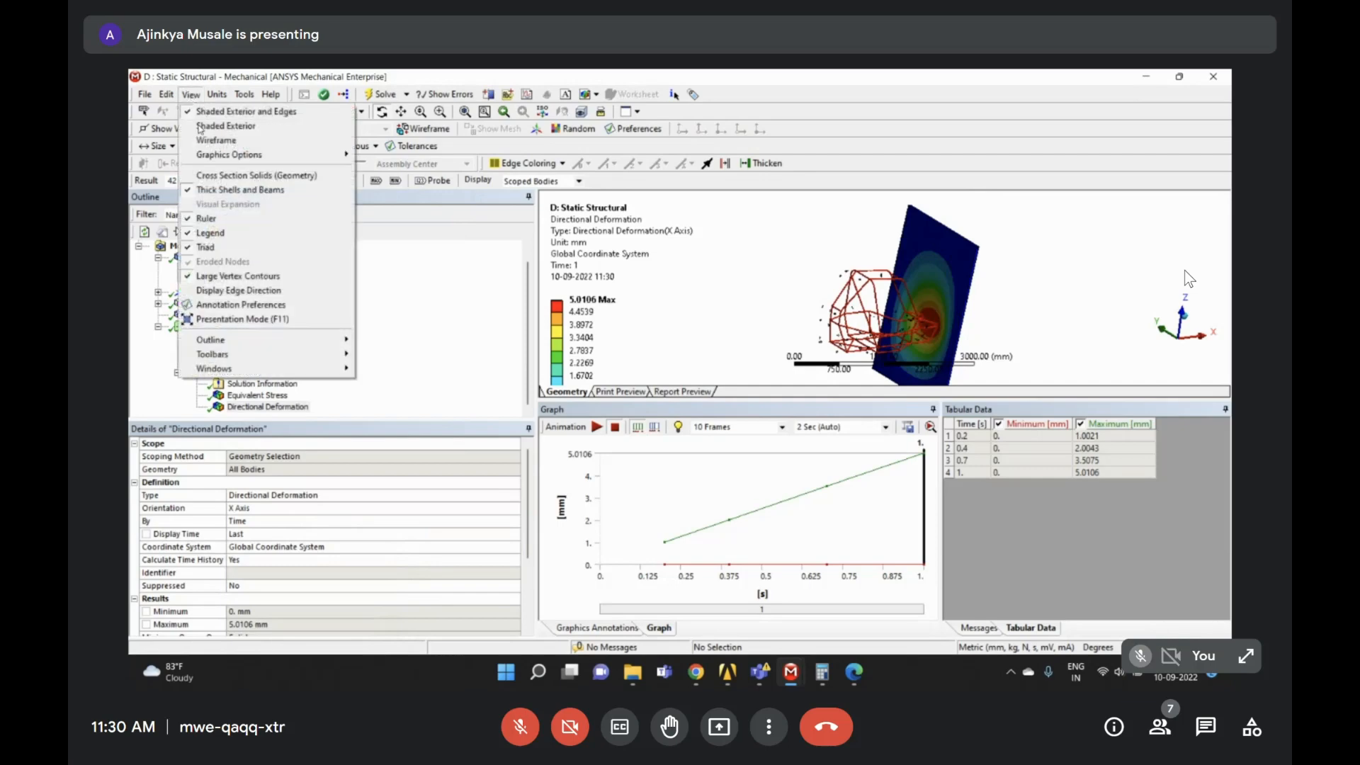
{"action": "mouse_move", "coordinate": [235, 367]}
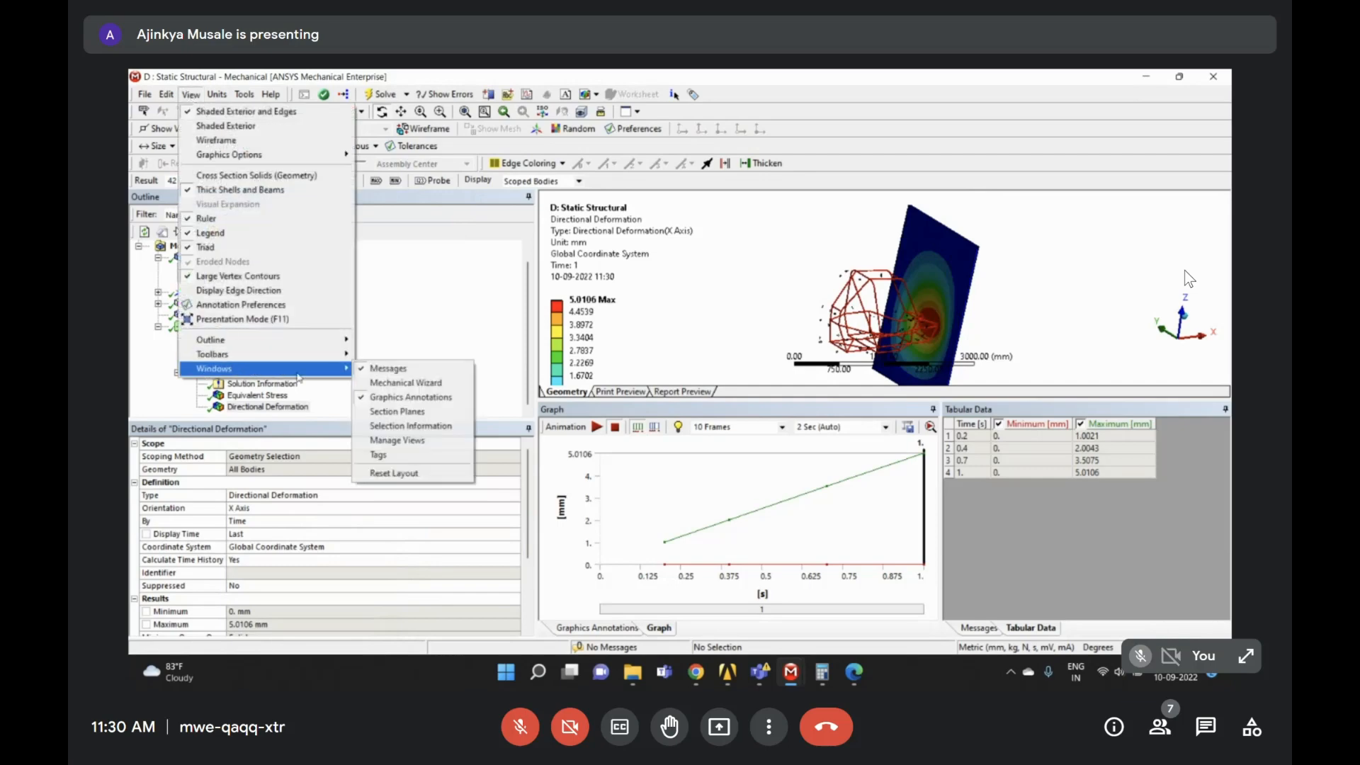
{"action": "left_click", "coordinate": [400, 472]}
{"action": "left_click_drag", "start_coordinate": [1076, 404], "coordinate": [980, 393]}
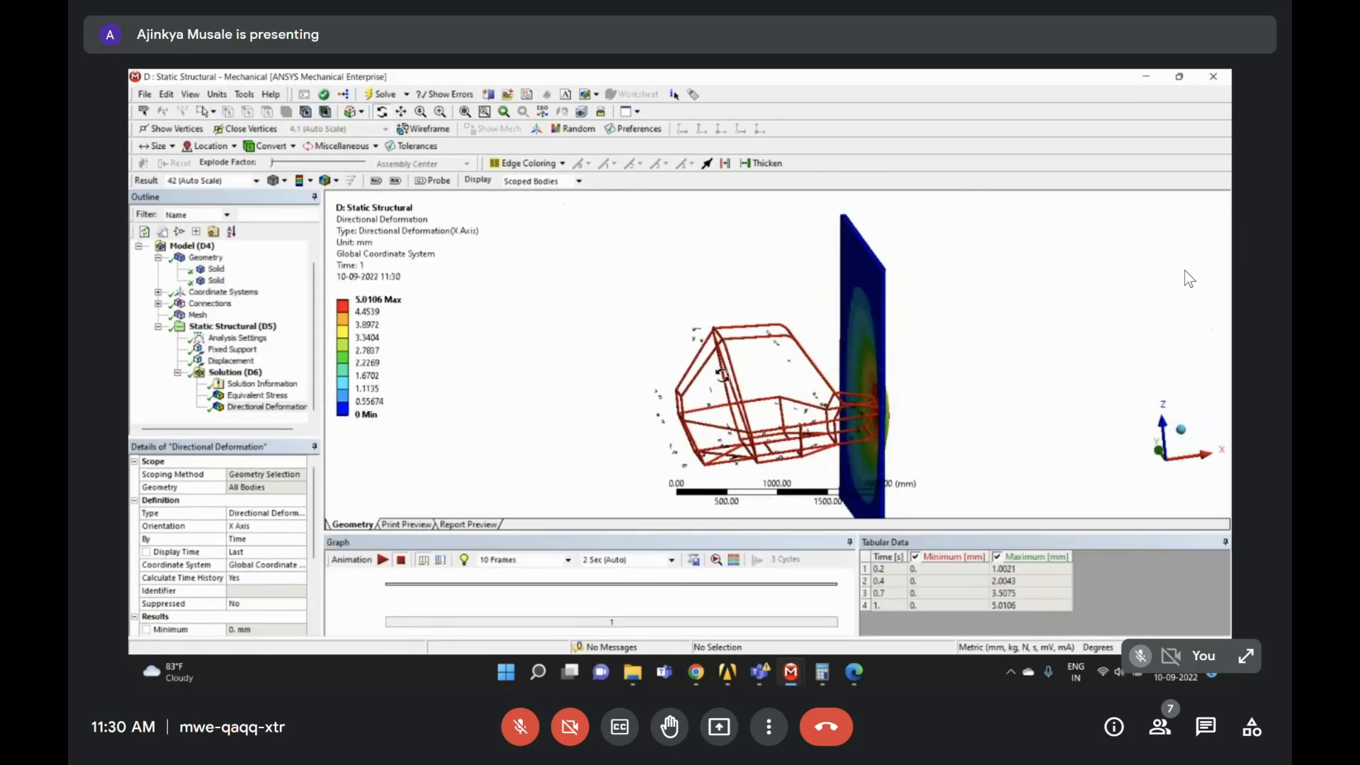
- Animate the roll cage's X-axis Directional Deformation, then display the 93.982 MPa Equivalent Stress result
{"action": "scroll", "coordinate": [980, 393], "scroll_direction": "down", "scroll_amount": 2}
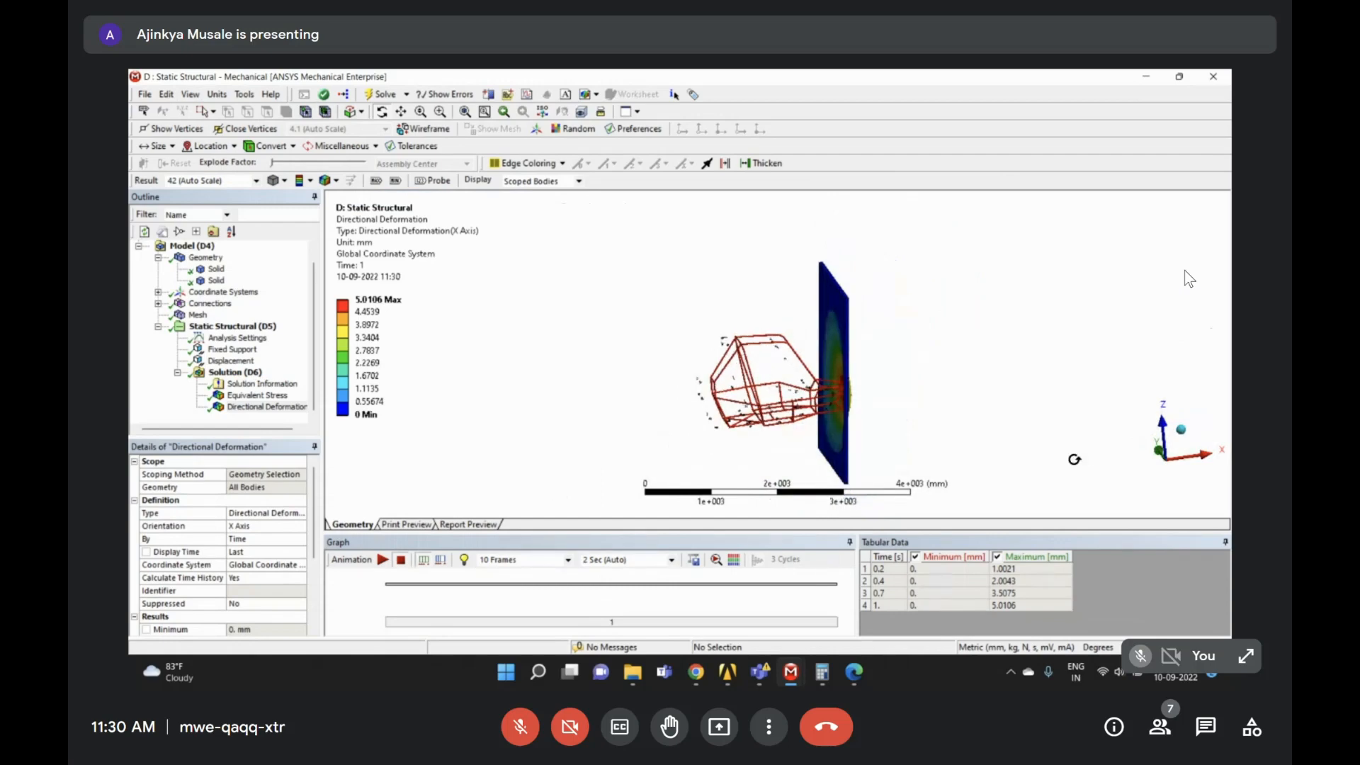
{"action": "mouse_move", "coordinate": [878, 377]}
{"action": "left_mouse_down"}
{"action": "mouse_move", "coordinate": [904, 340]}
{"action": "mouse_move", "coordinate": [899, 364]}
{"action": "left_mouse_up"}
{"action": "scroll", "coordinate": [729, 279], "scroll_direction": "down", "scroll_amount": 3}
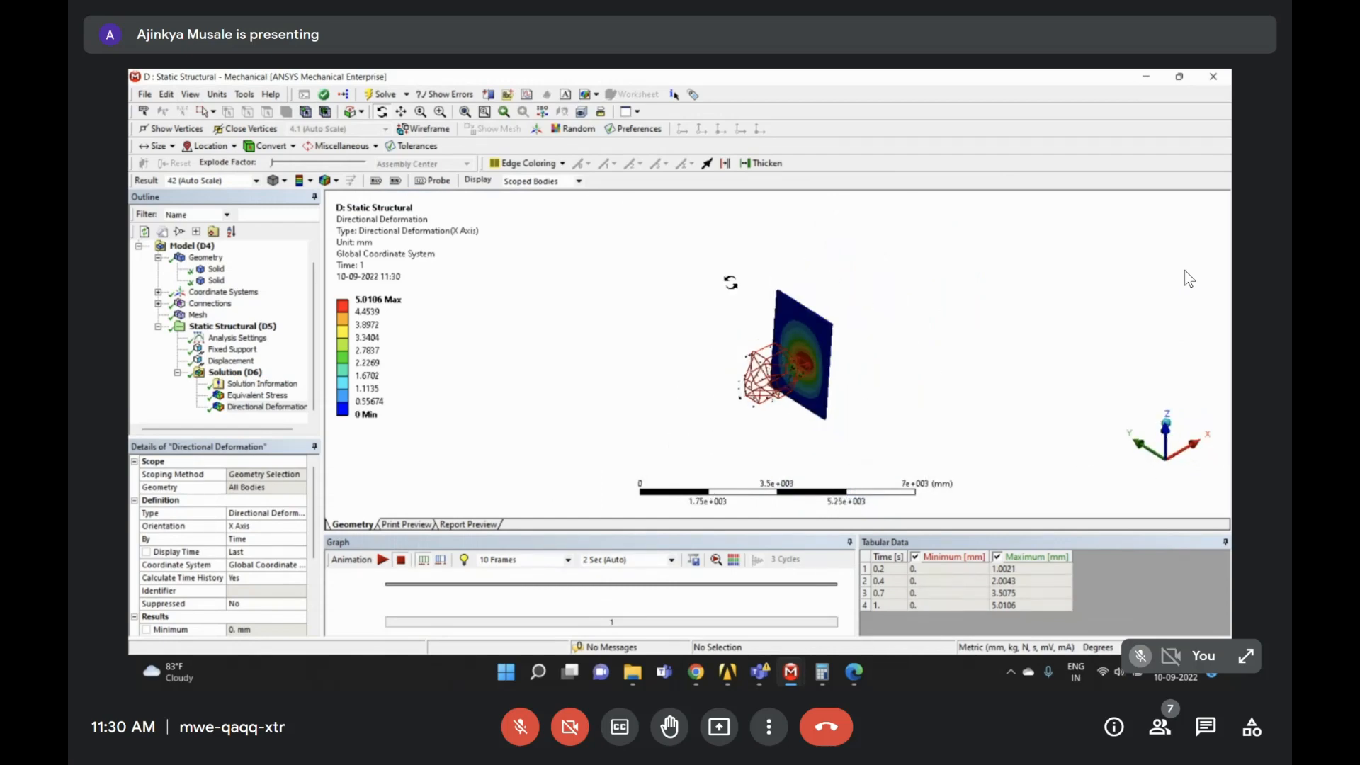
{"action": "scroll", "coordinate": [863, 407], "scroll_direction": "up", "scroll_amount": 4}
{"action": "left_click_drag", "start_coordinate": [863, 407], "coordinate": [736, 376]}
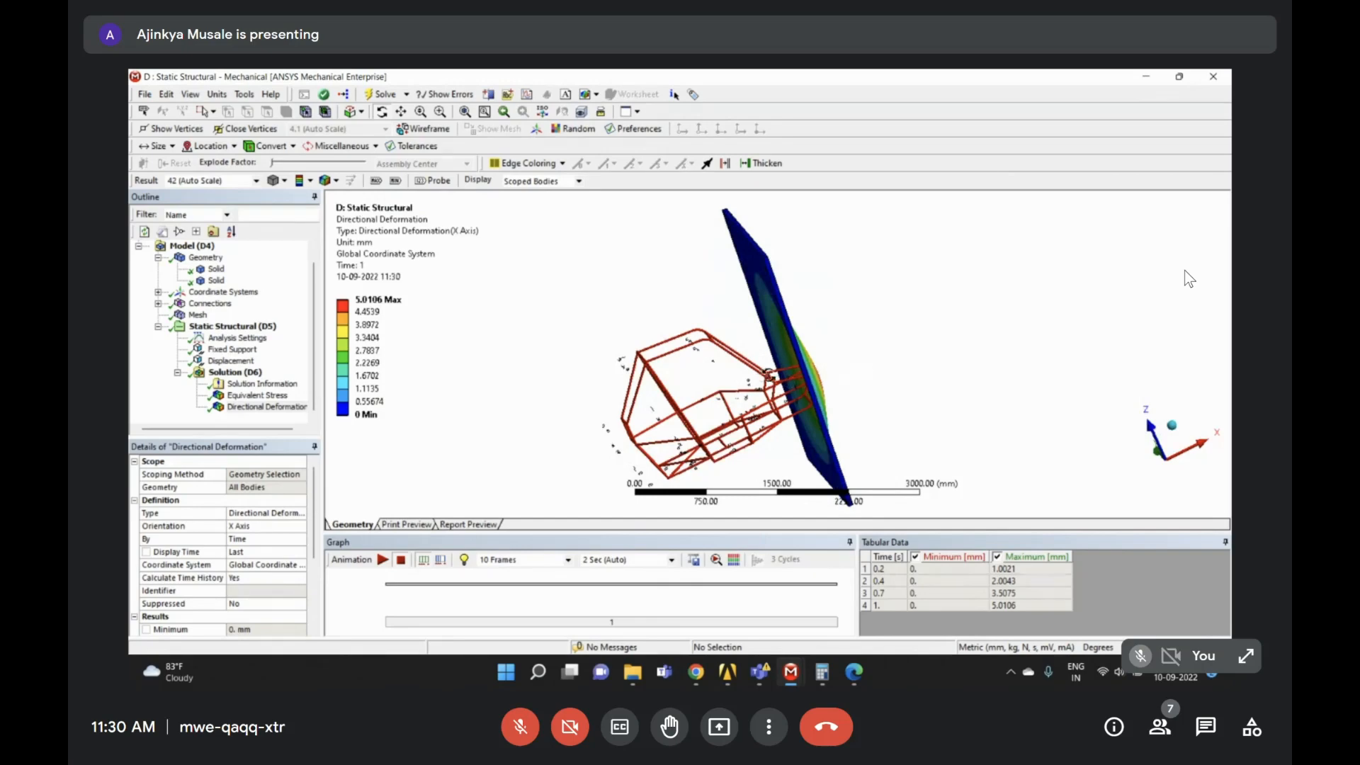
{"action": "left_click_drag", "start_coordinate": [763, 376], "coordinate": [825, 333]}
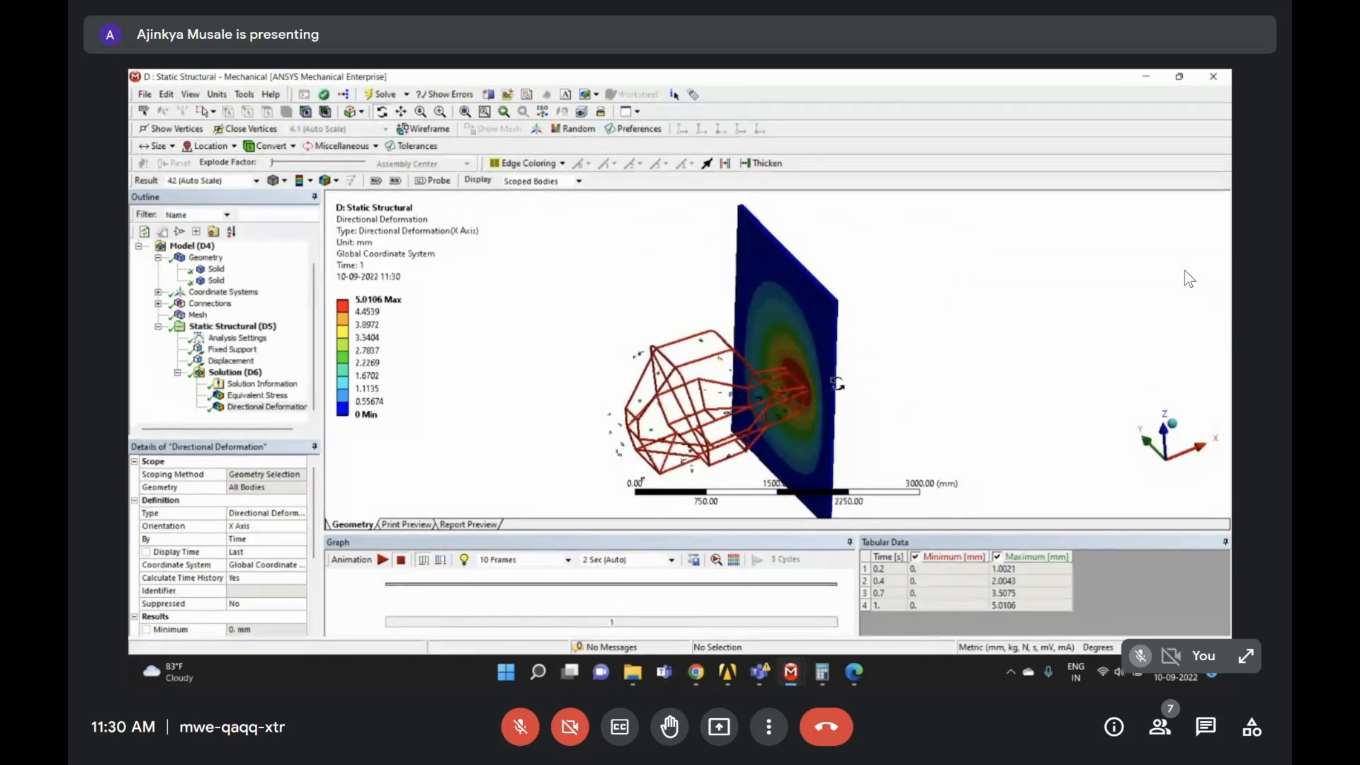
{"action": "left_click", "coordinate": [286, 372]}
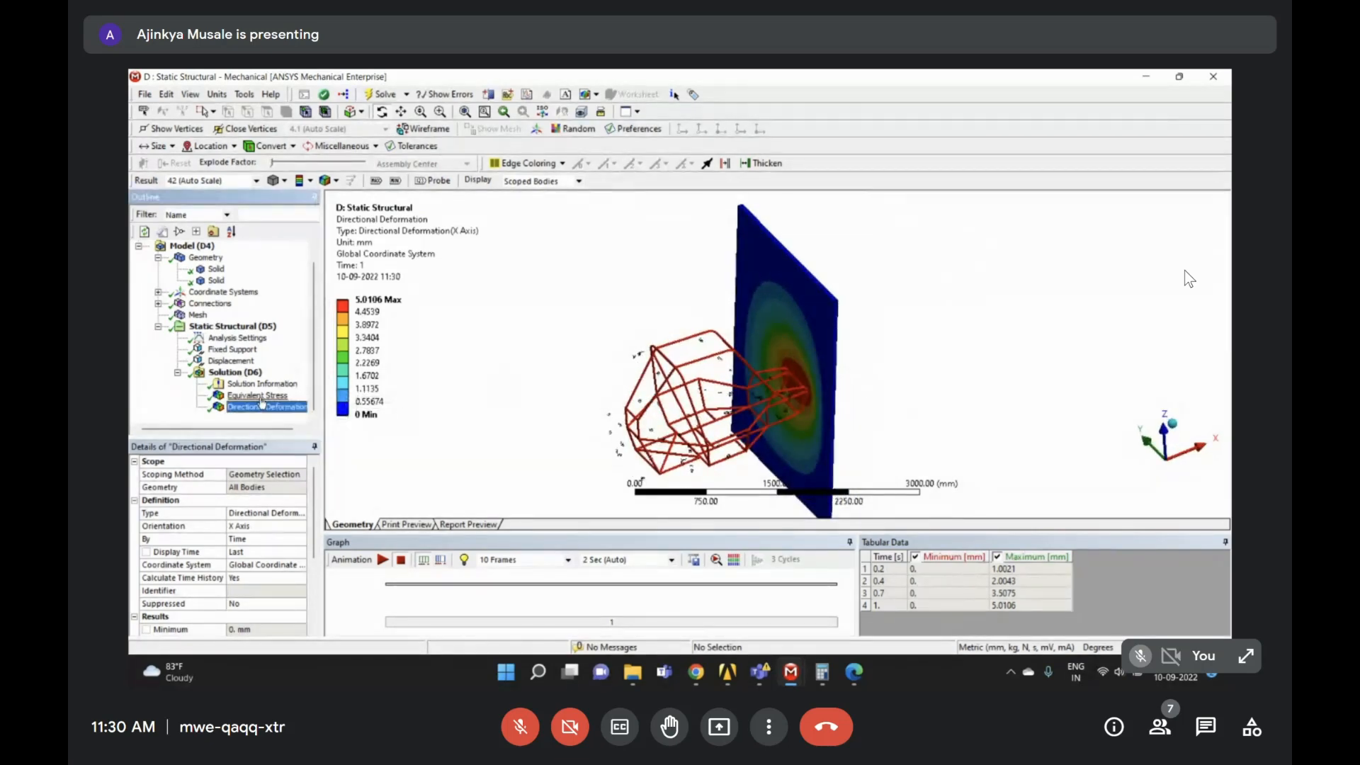
{"action": "left_click", "coordinate": [383, 560]}
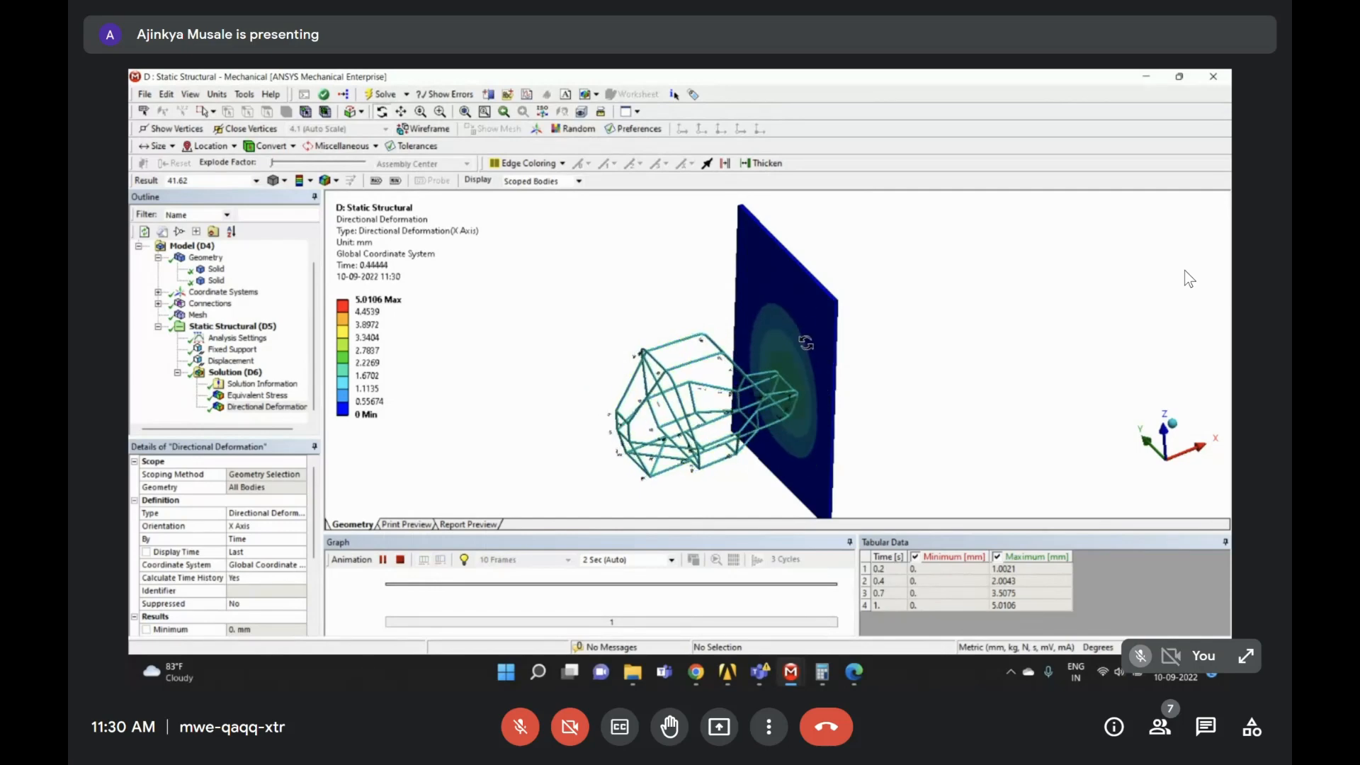
{"action": "left_click", "coordinate": [257, 394]}
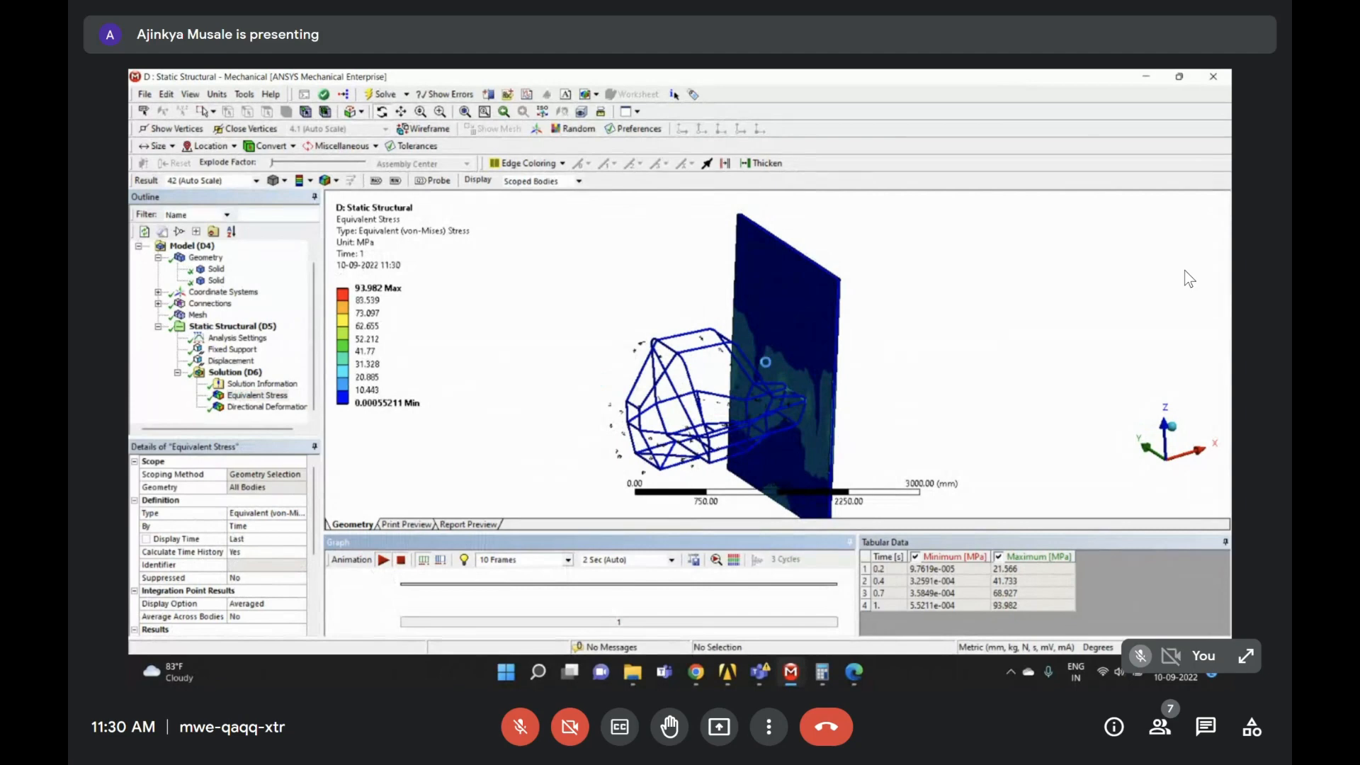
- Zoom into the roll-cage frame and back out while the stress animation plays
{"action": "scroll", "coordinate": [786, 386], "scroll_direction": "up", "scroll_amount": 5}
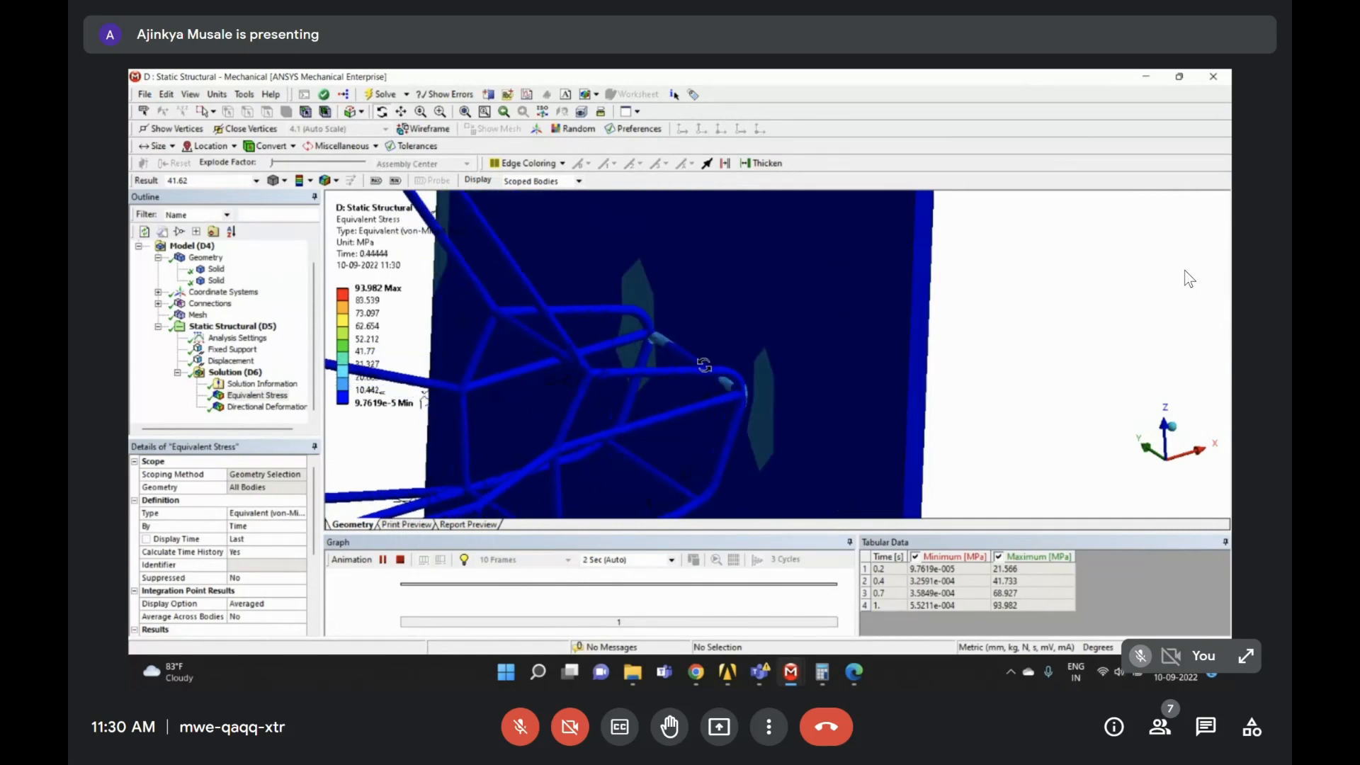
{"action": "scroll", "coordinate": [703, 364], "scroll_direction": "down", "scroll_amount": 5}
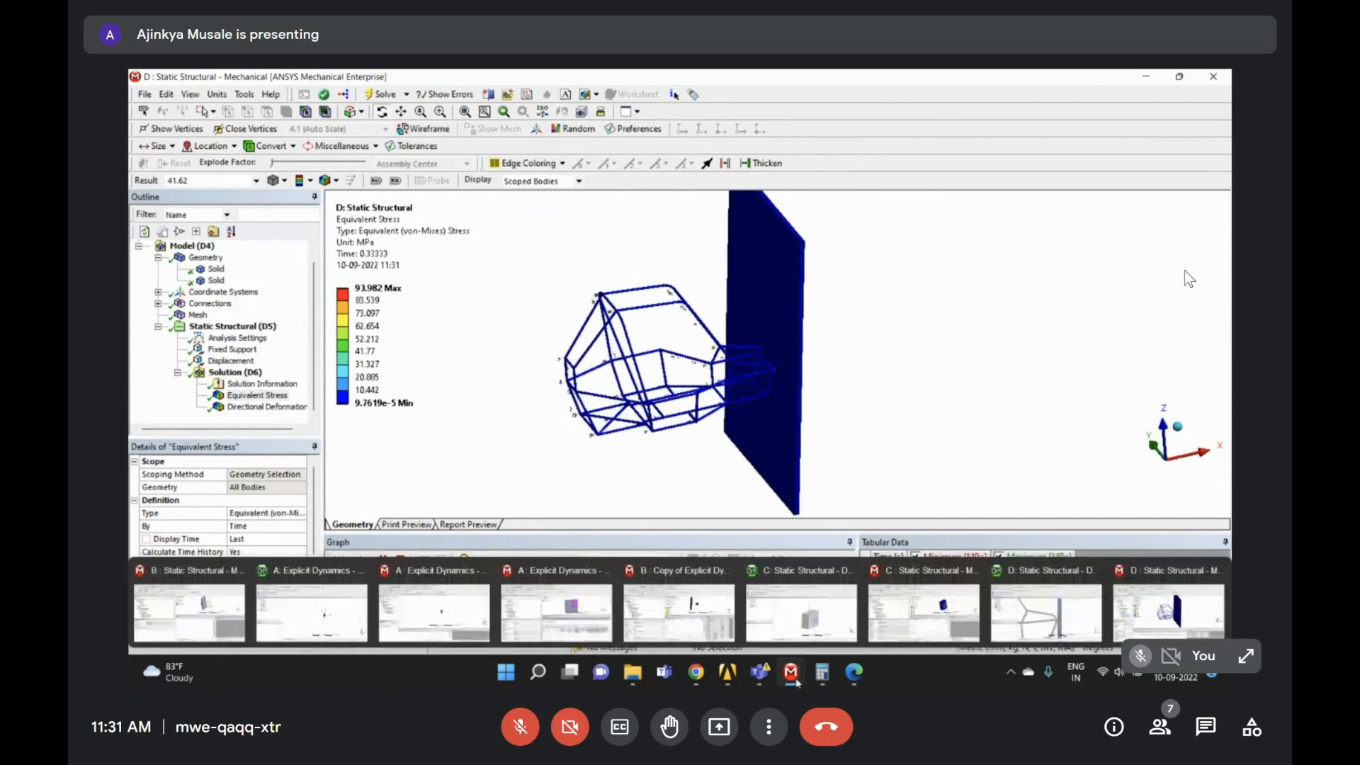
{"action": "left_click", "coordinate": [854, 672]}
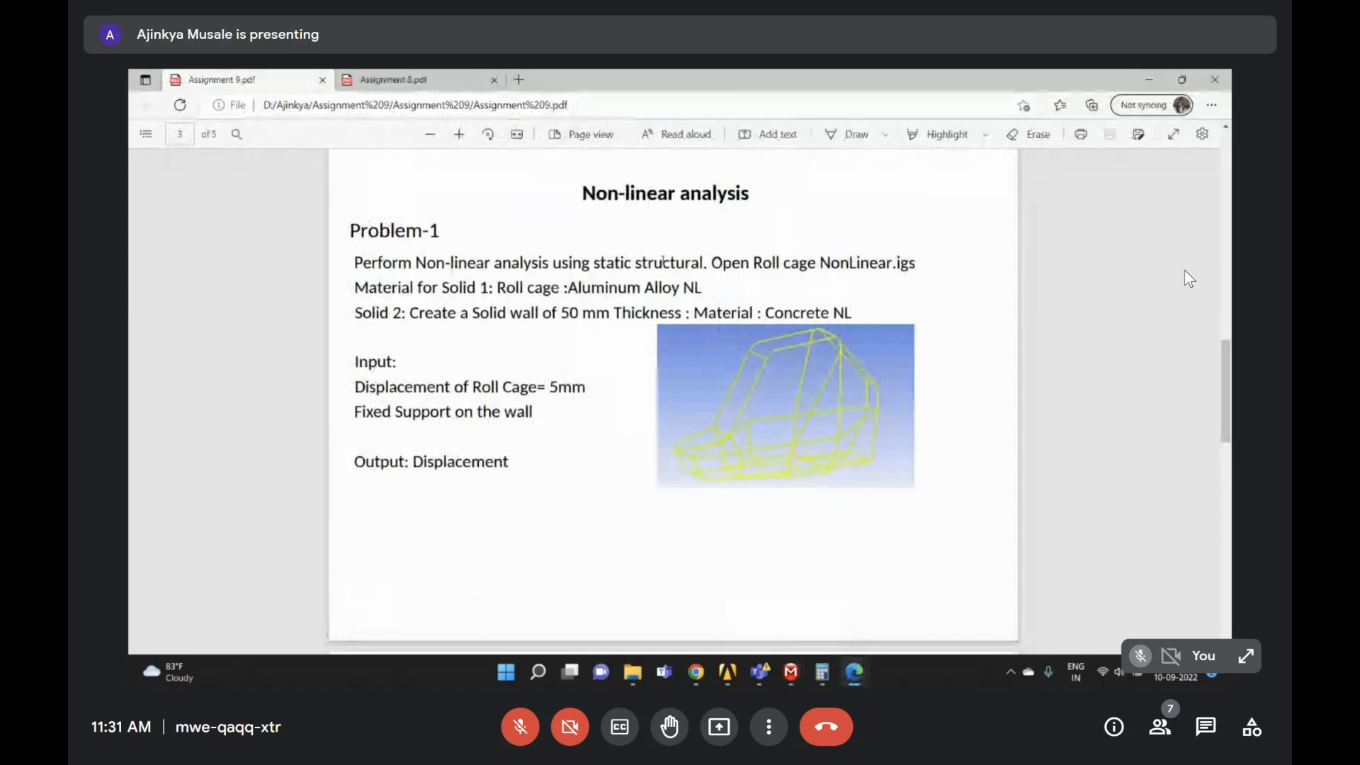
{"action": "scroll", "coordinate": [637, 340], "scroll_direction": "down", "scroll_amount": 15}
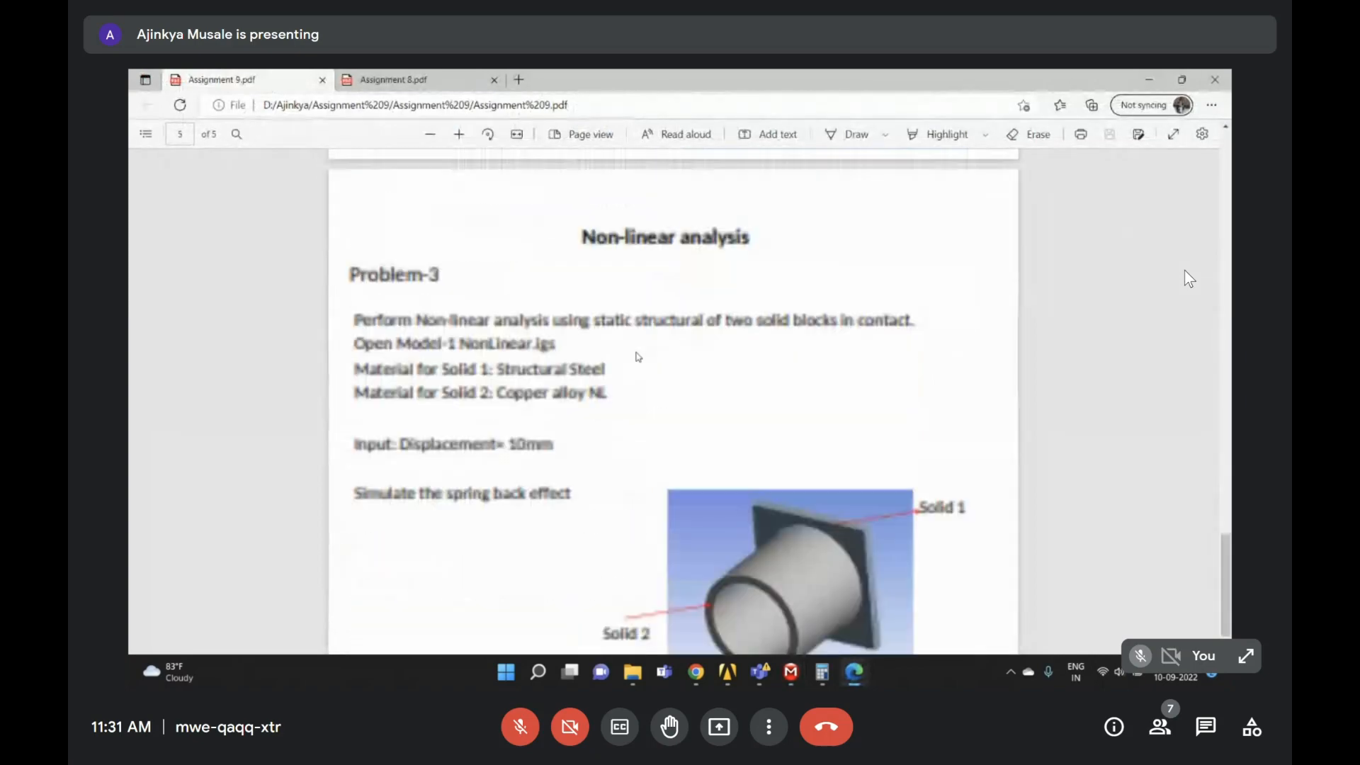
{"action": "scroll", "coordinate": [637, 357], "scroll_direction": "down", "scroll_amount": 1}
{"action": "scroll", "coordinate": [803, 492], "scroll_direction": "up", "scroll_amount": 10}
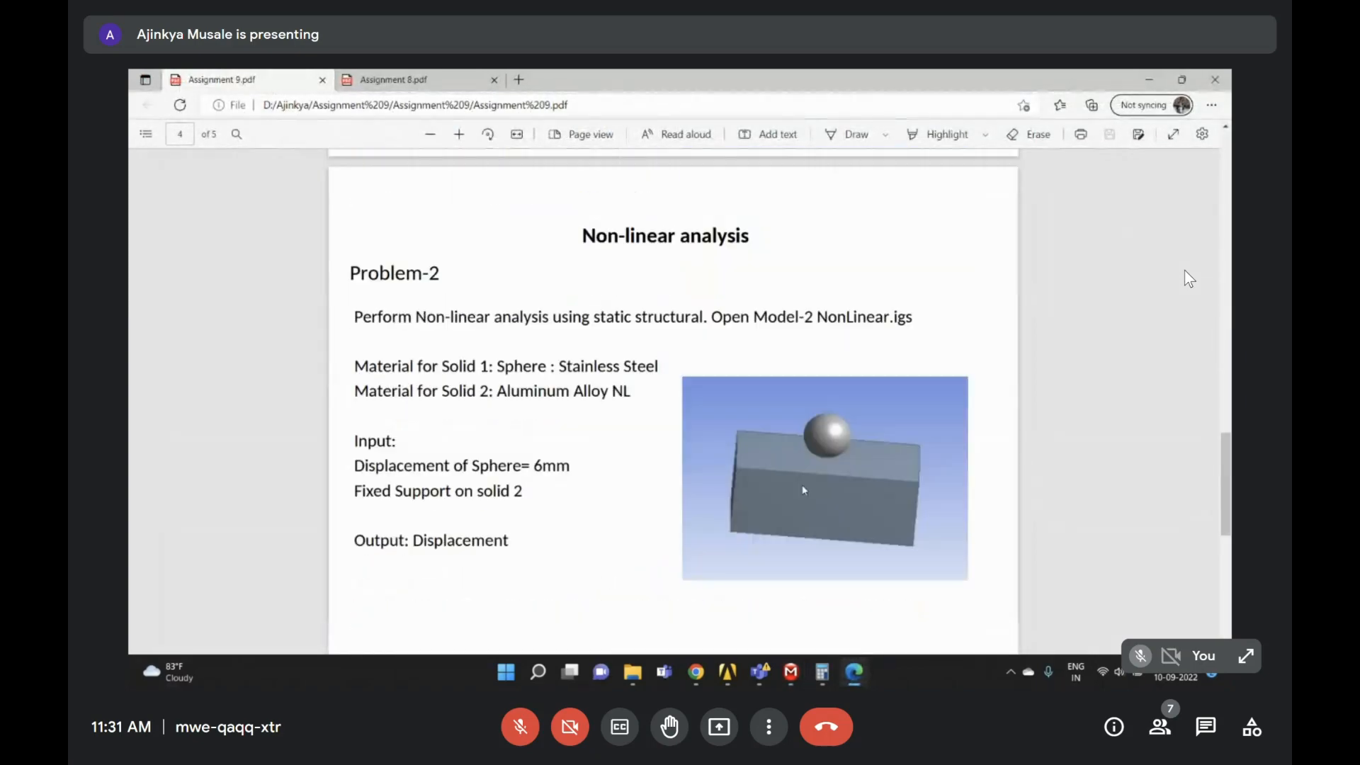
{"action": "scroll", "coordinate": [803, 446], "scroll_direction": "up", "scroll_amount": 10}
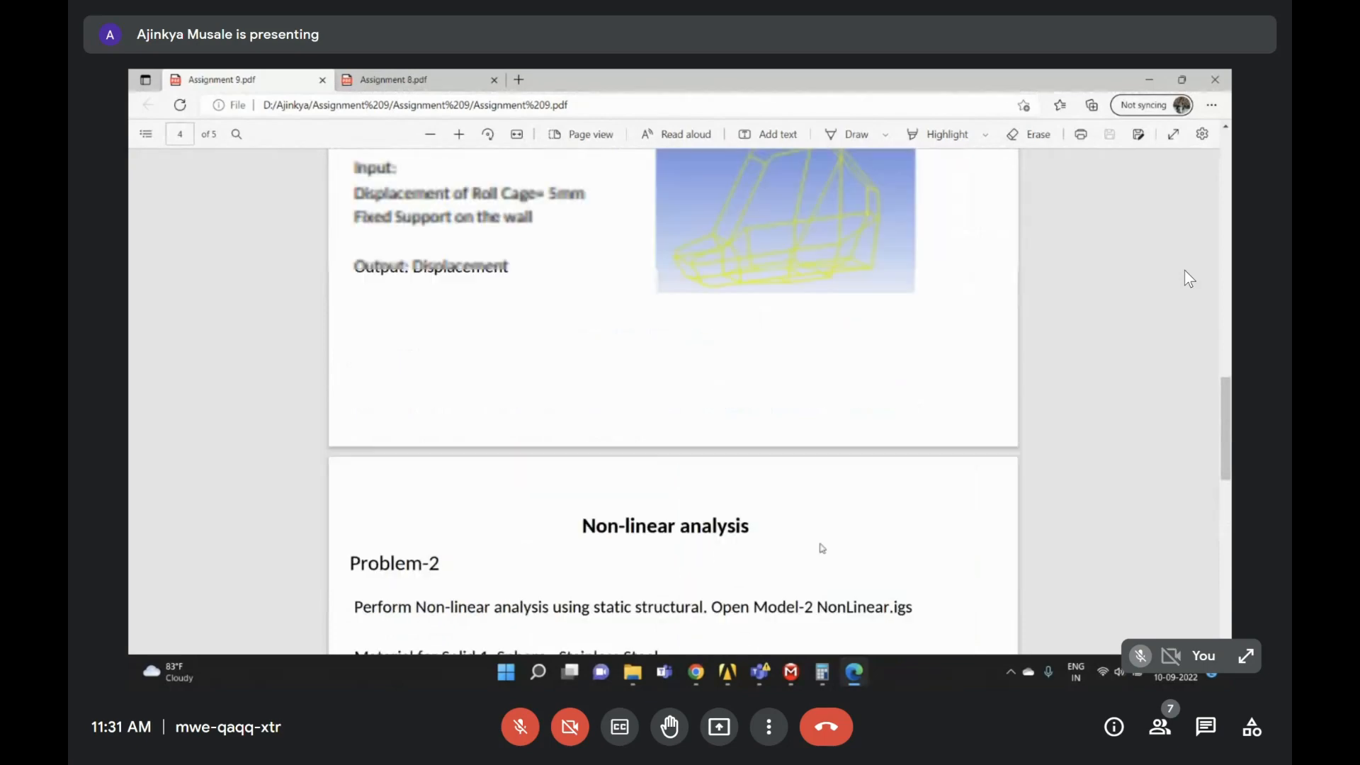
{"action": "scroll", "coordinate": [800, 457], "scroll_direction": "up", "scroll_amount": 15}
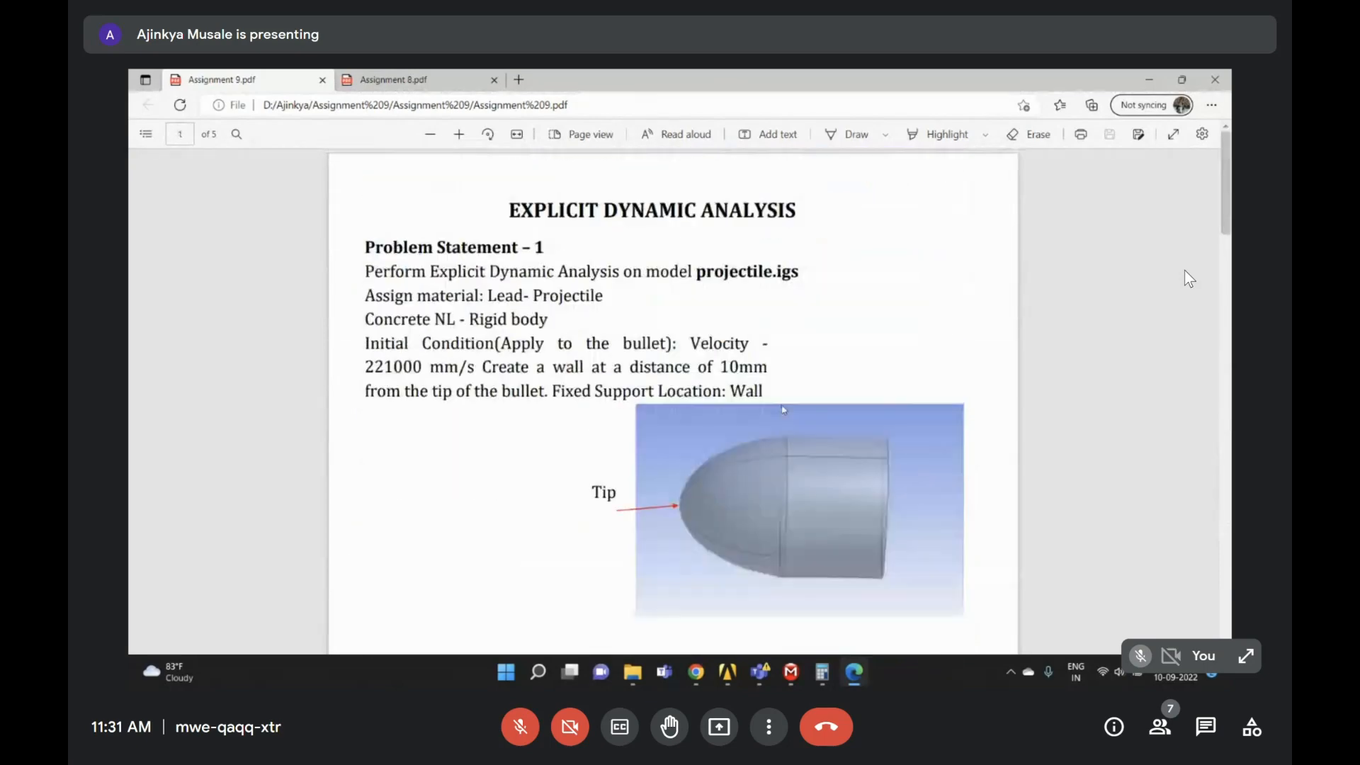
{"action": "scroll", "coordinate": [783, 410], "scroll_direction": "down", "scroll_amount": 20}
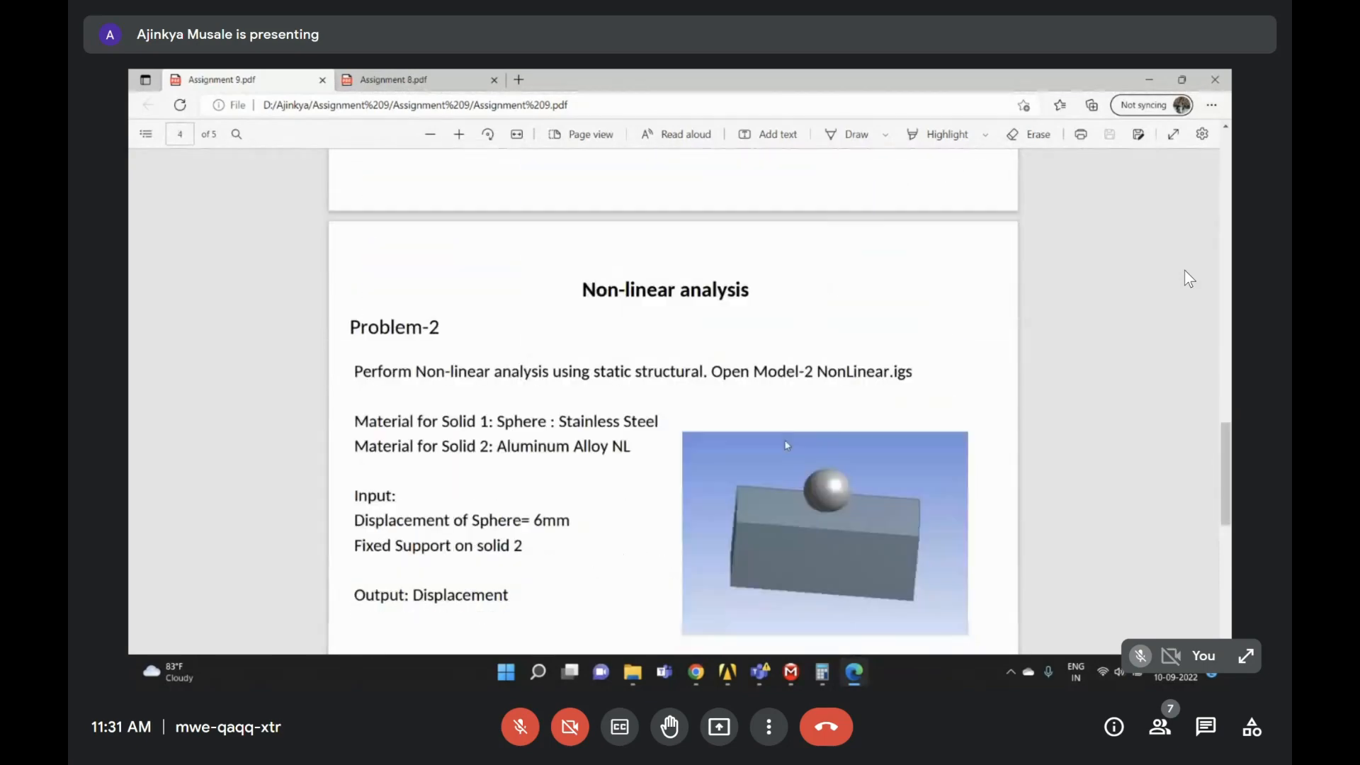
{"action": "left_click", "coordinate": [1149, 80]}
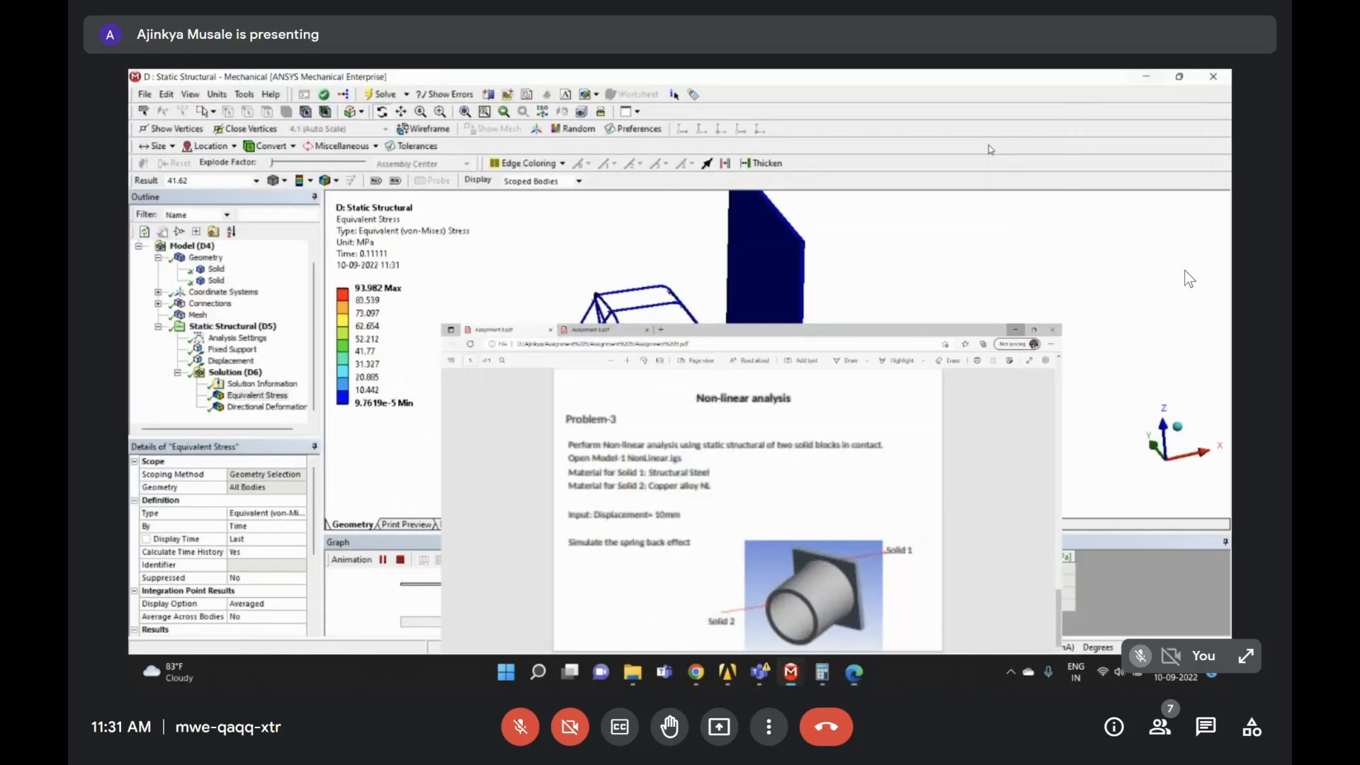
- Check the running Explicit Dynamics solve status, then bring up the open Chrome windows
{"action": "mouse_move", "coordinate": [804, 672]}
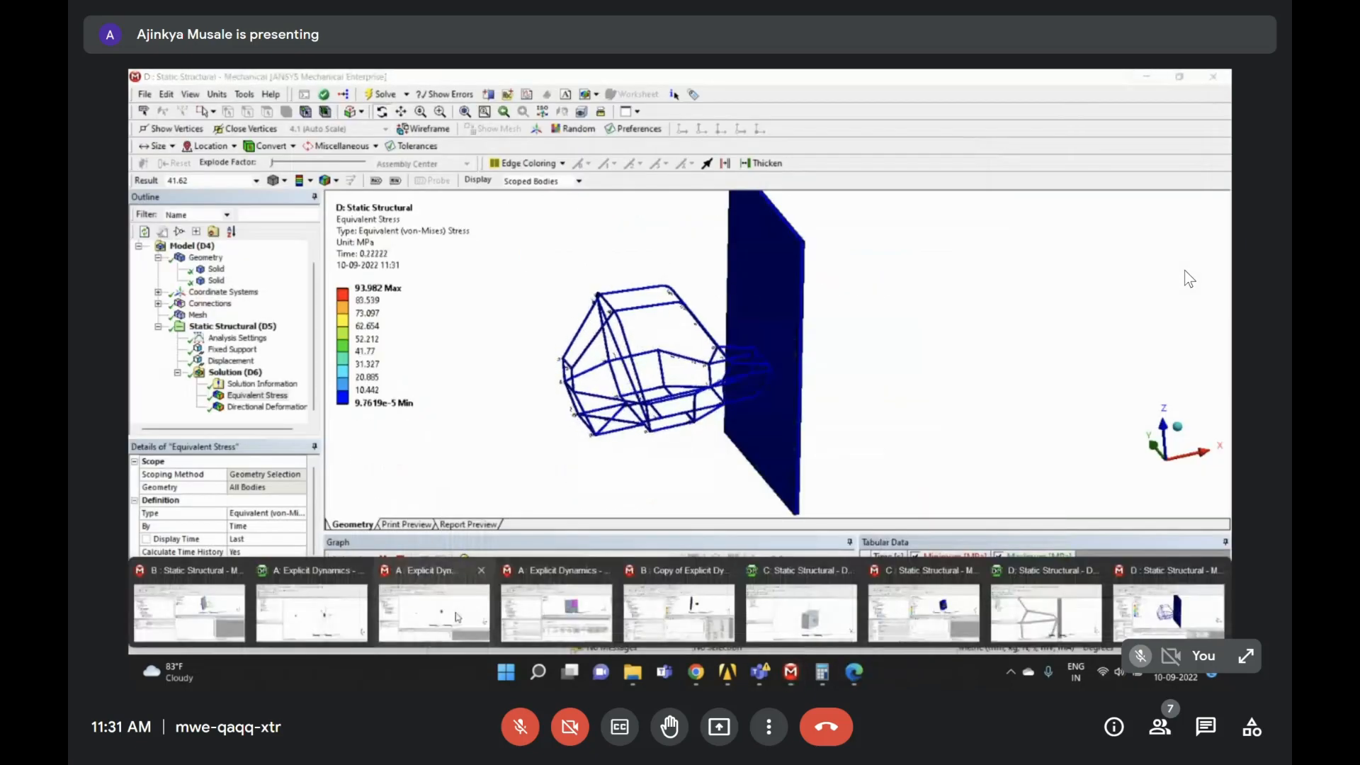
{"action": "left_click", "coordinate": [534, 608]}
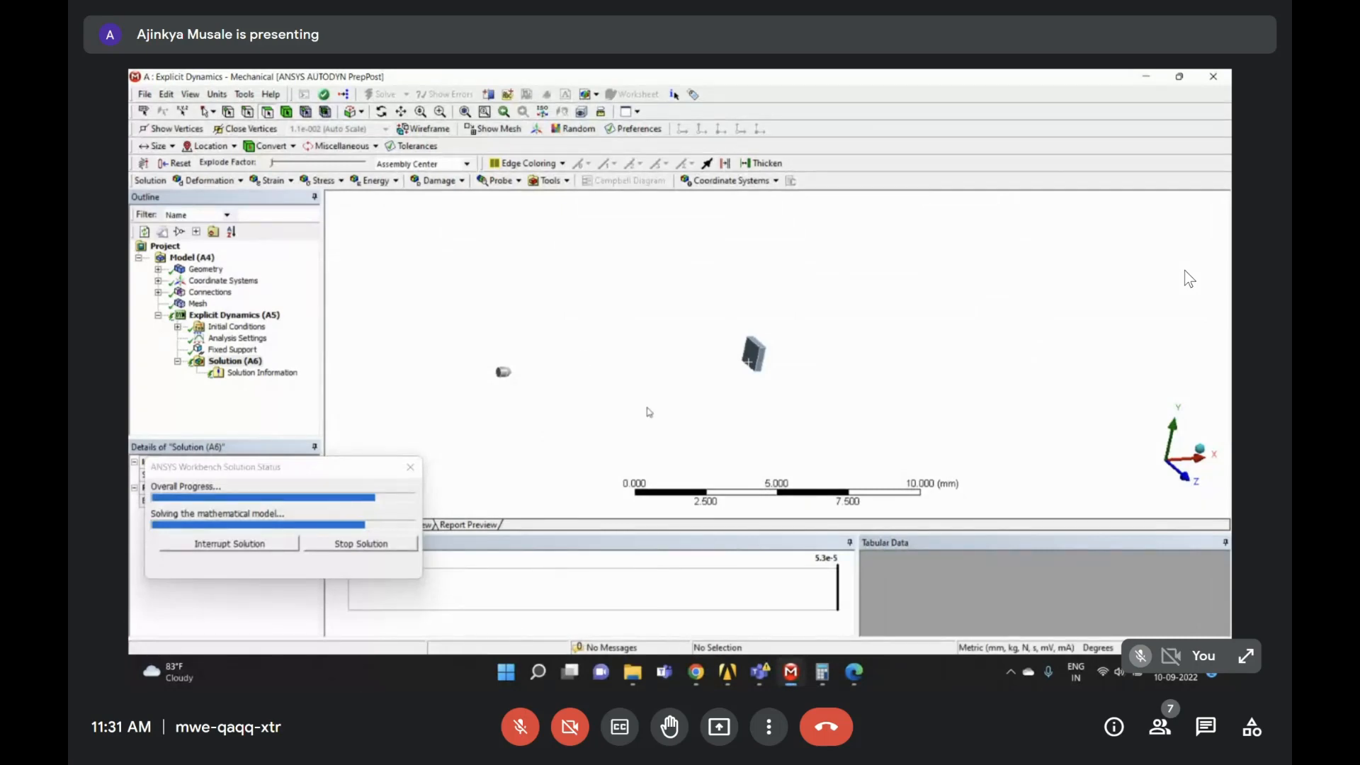
{"action": "mouse_move", "coordinate": [727, 671]}
{"action": "left_click", "coordinate": [699, 664]}
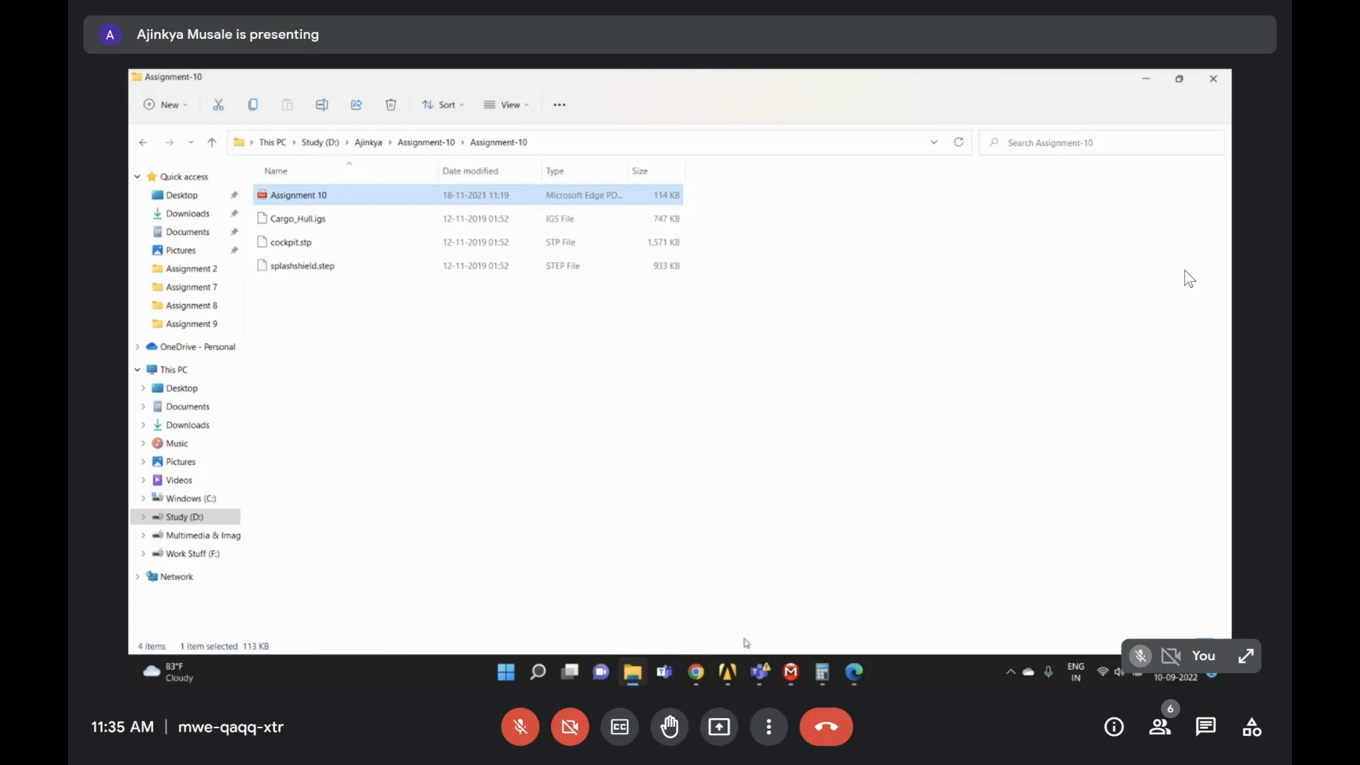
- Bring the Explicit Dynamics window forward and box-zoom on the bullet and wall
{"action": "left_click", "coordinate": [791, 671]}
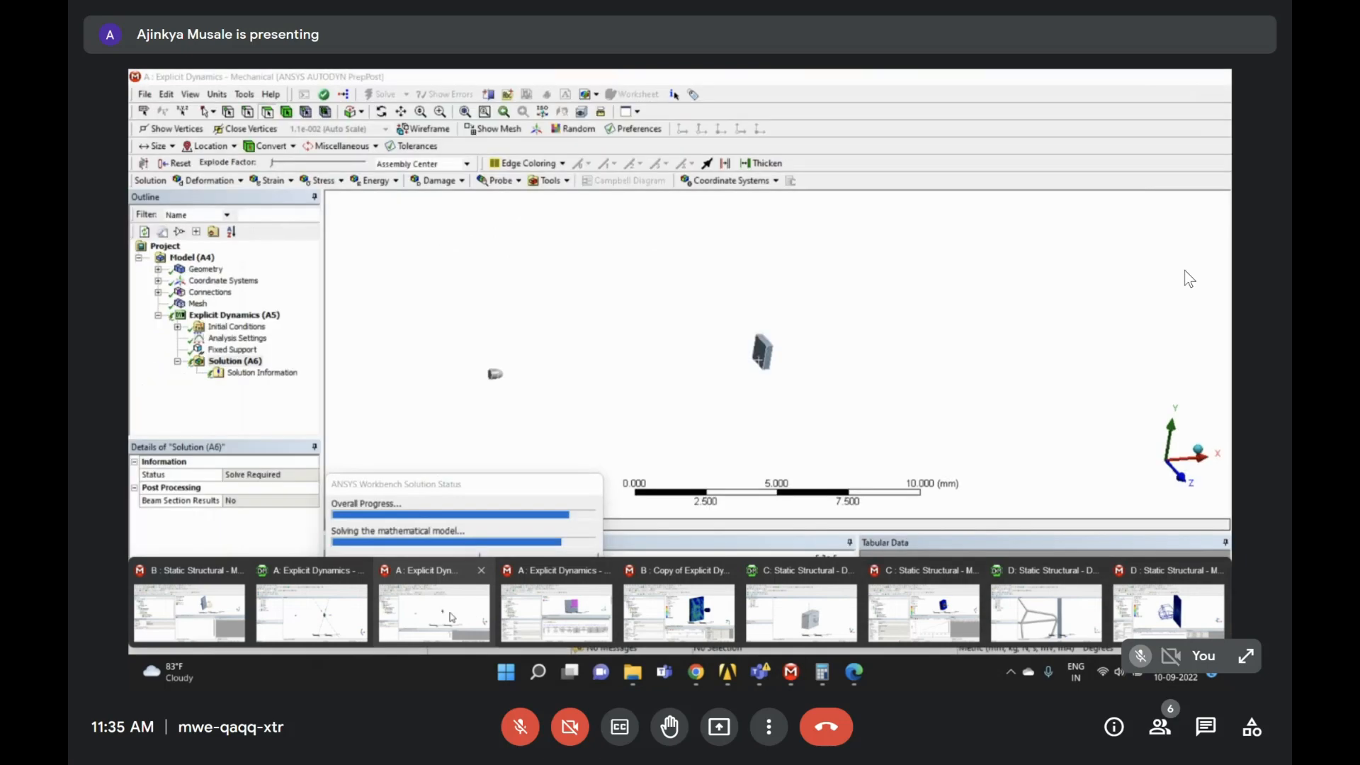
{"action": "left_click", "coordinate": [452, 616]}
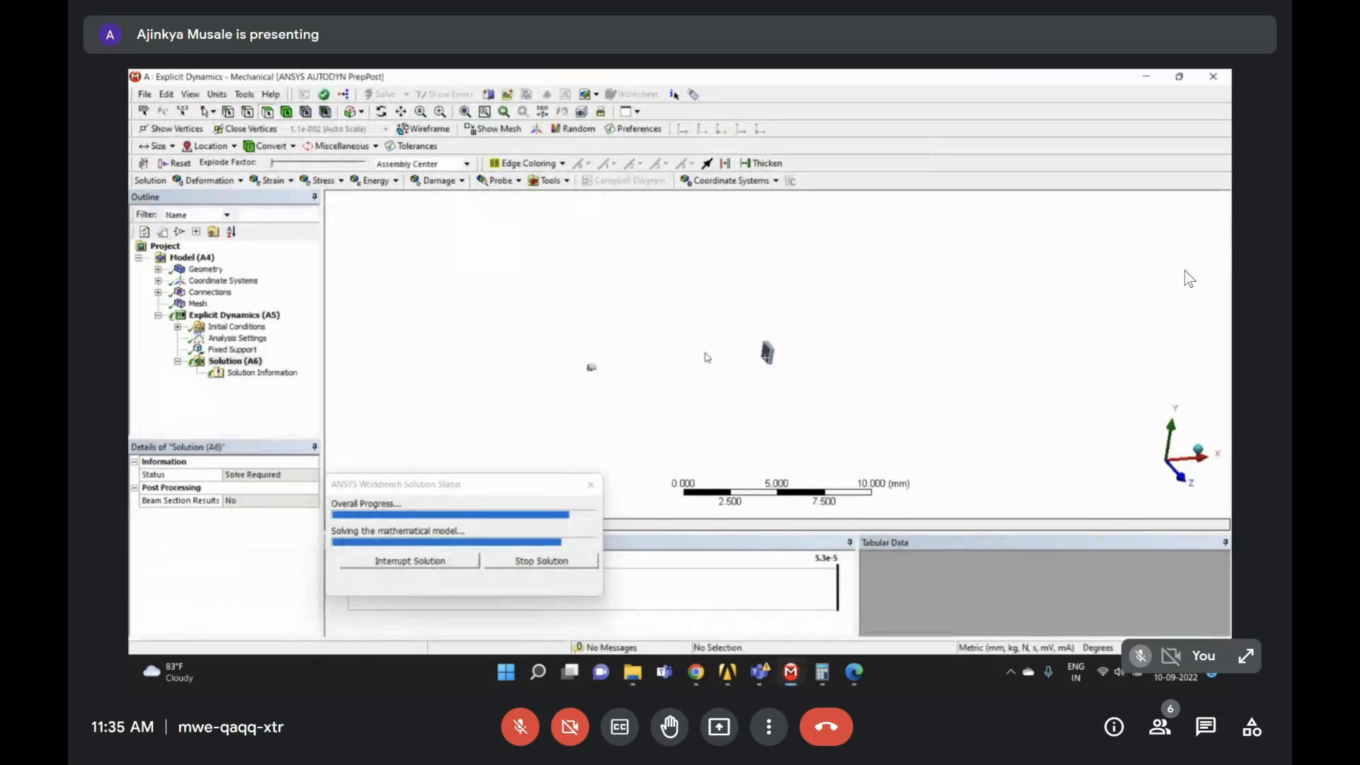
{"action": "right_click_drag", "start_coordinate": [567, 287], "coordinate": [844, 432]}
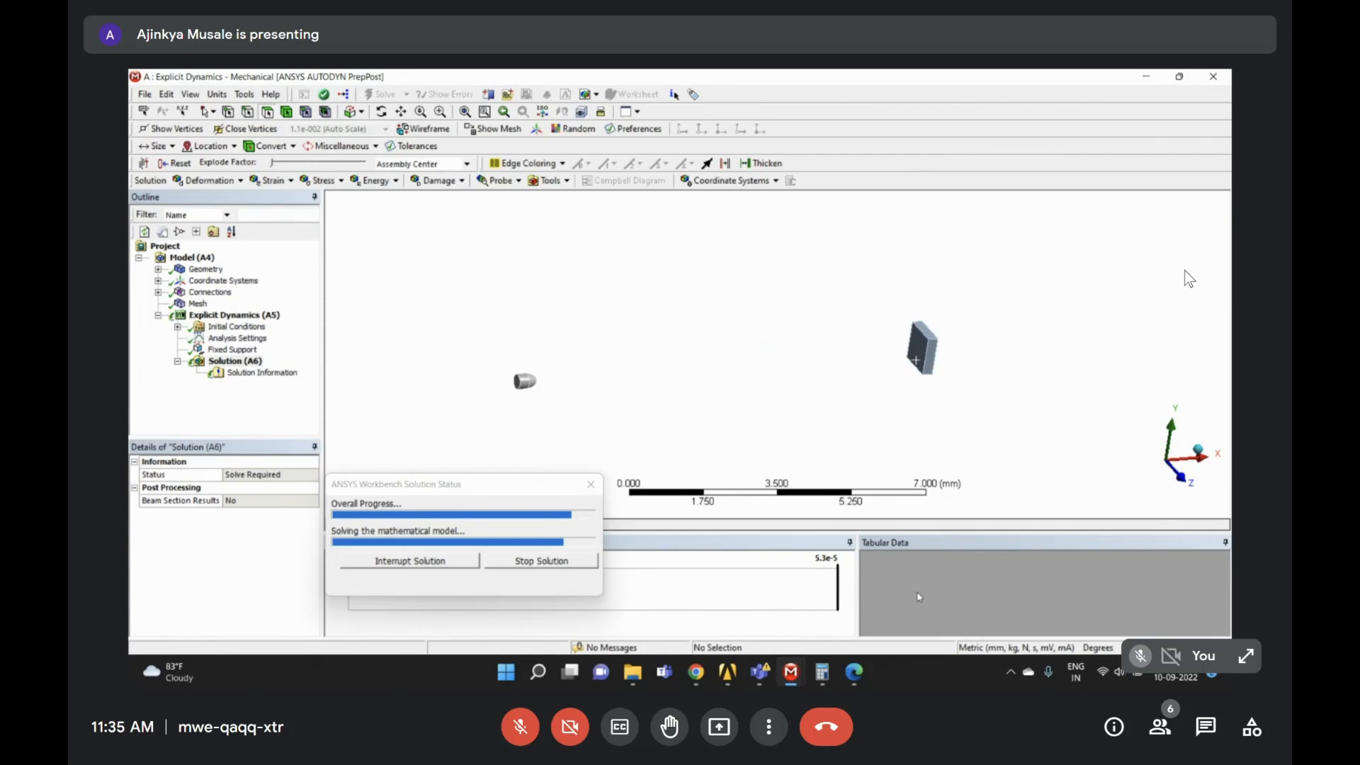
- Switch to the Assignment-10 folder, then to the Google Meet window in Chrome
{"action": "left_click", "coordinate": [855, 672]}
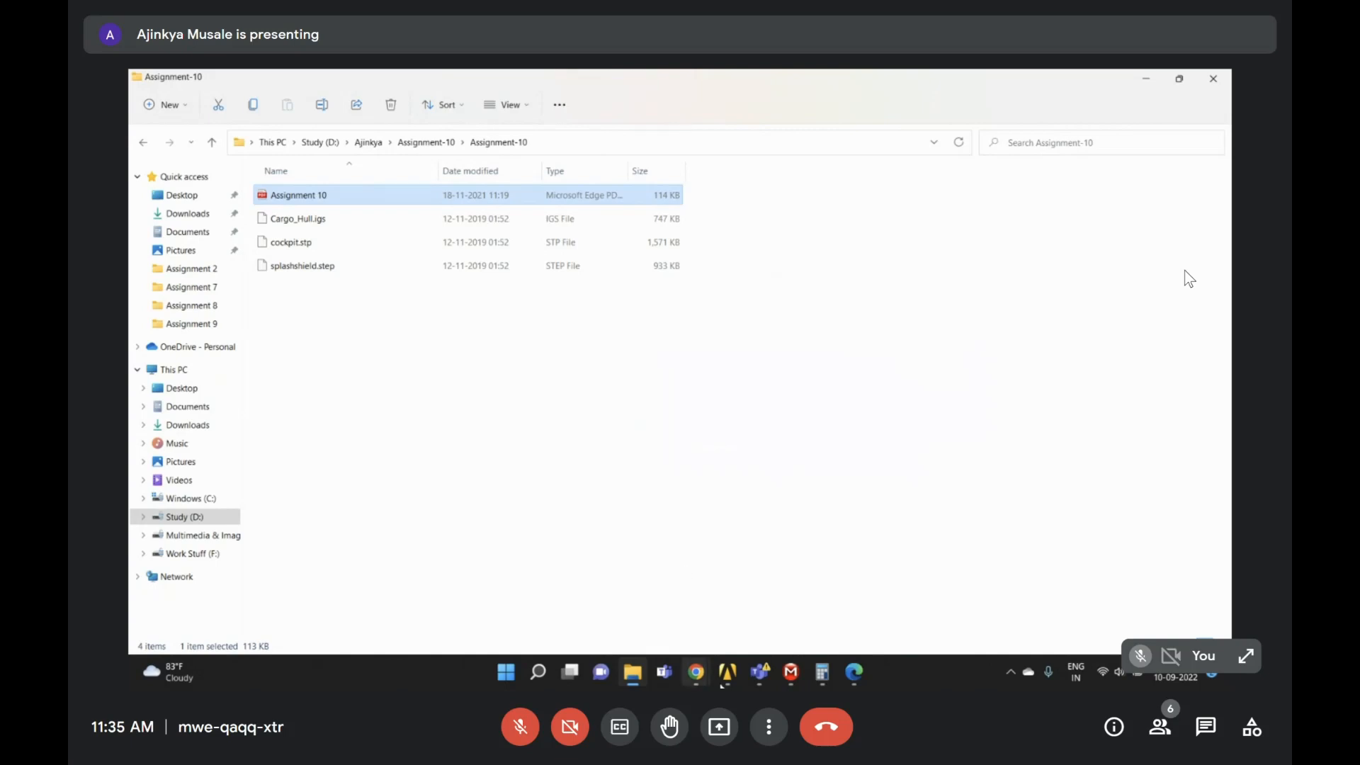
{"action": "mouse_move", "coordinate": [792, 678]}
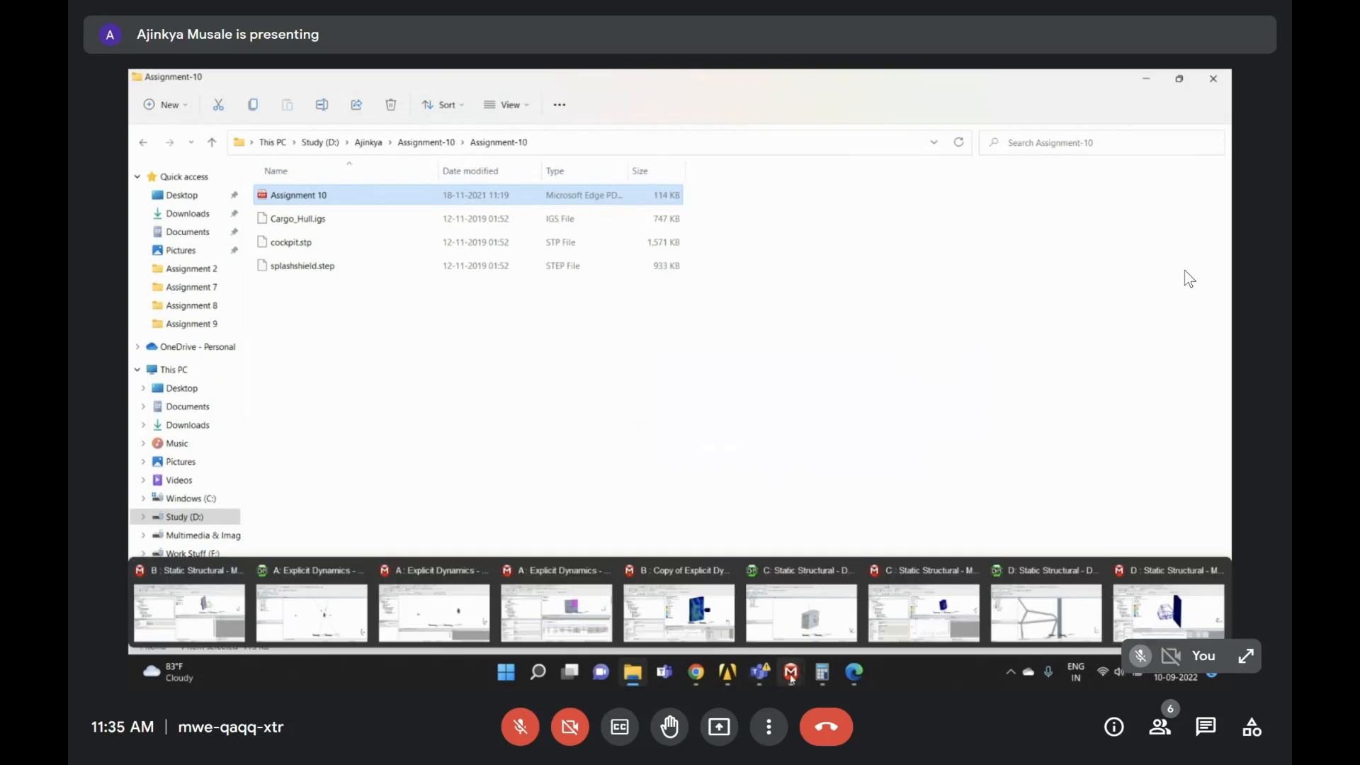
{"action": "left_click", "coordinate": [699, 664]}
{"action": "left_click", "coordinate": [616, 601]}
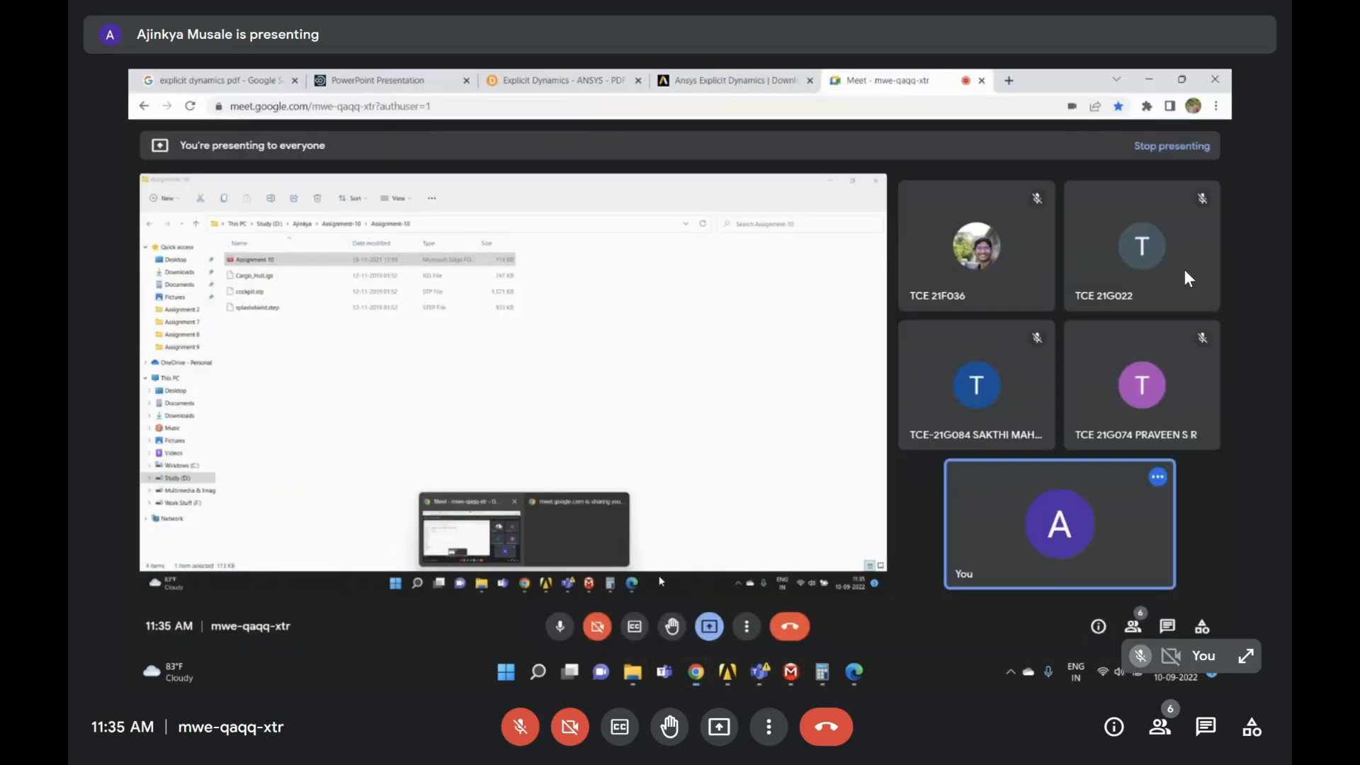